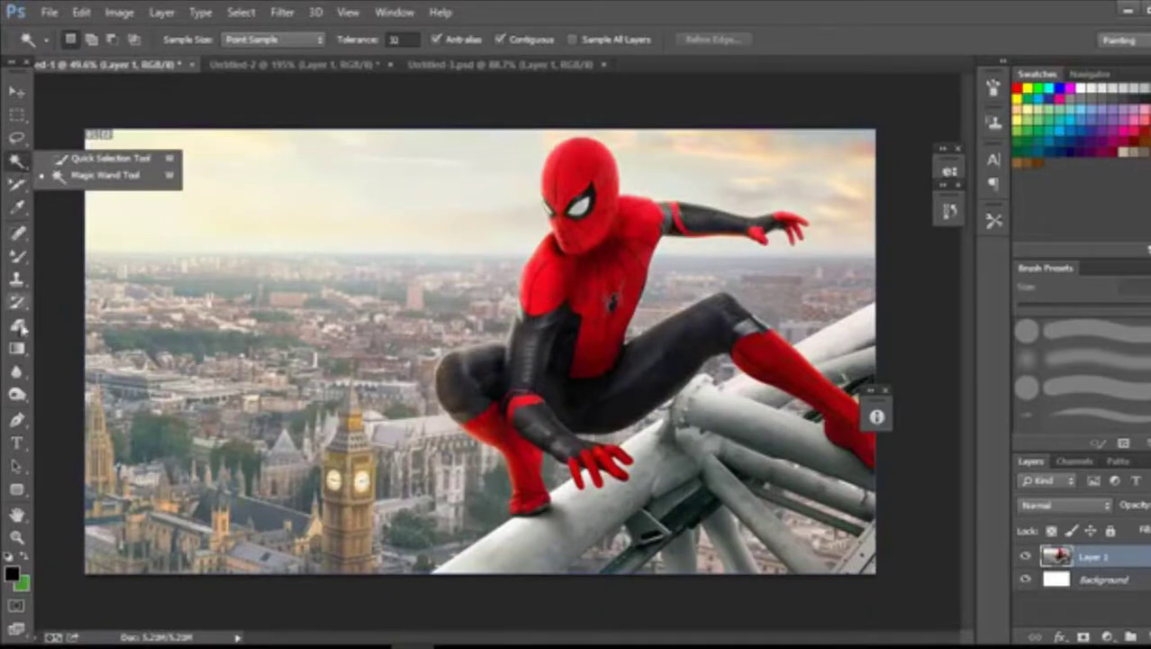
- Select the Lasso tool and bring up its Lasso / Polygonal / Magnetic Lasso variants
{"action": "left_click", "coordinate": [16, 136]}
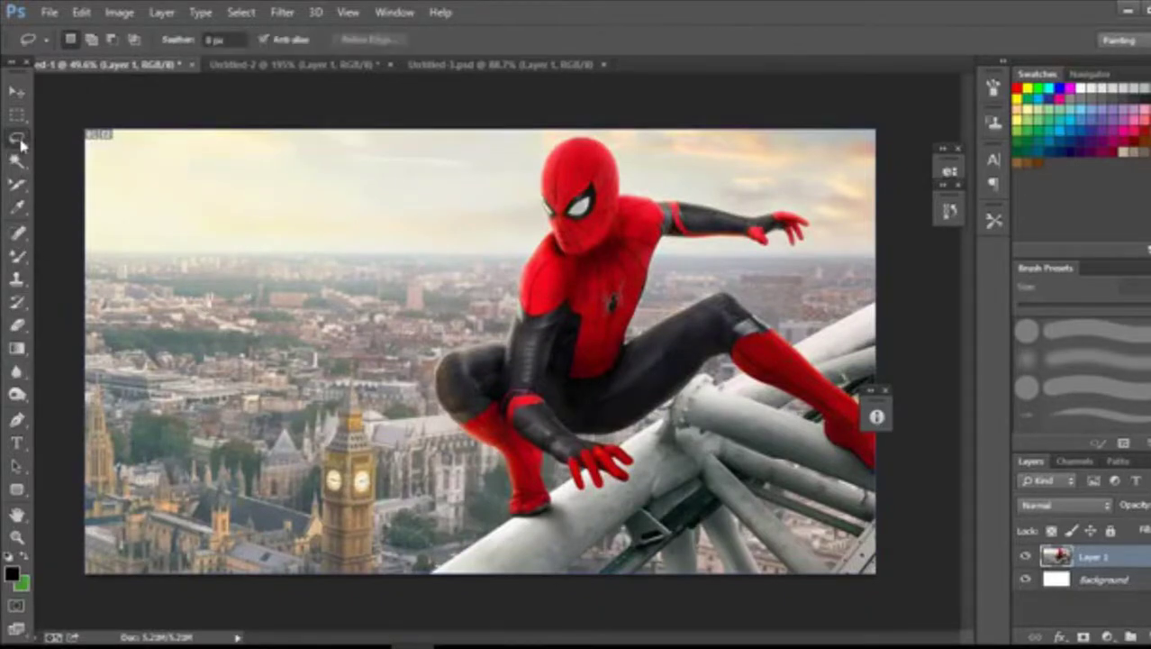
{"action": "right_click", "coordinate": [16, 137]}
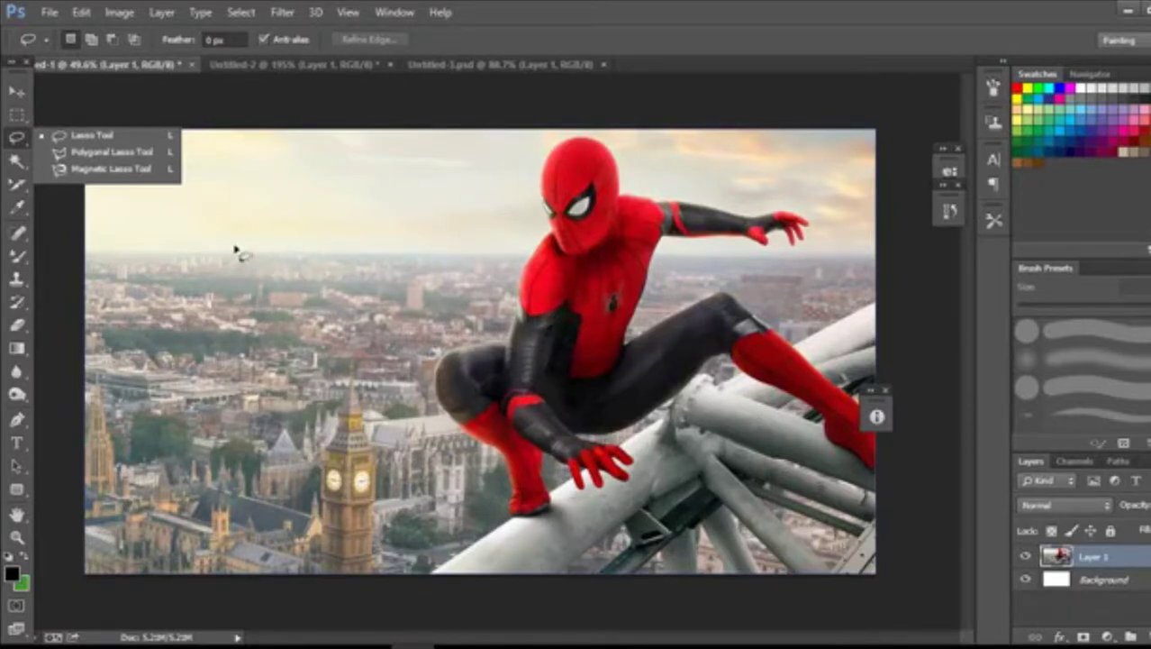
{"action": "left_click", "coordinate": [16, 138]}
{"action": "right_click", "coordinate": [16, 138]}
{"action": "left_click", "coordinate": [109, 140]}
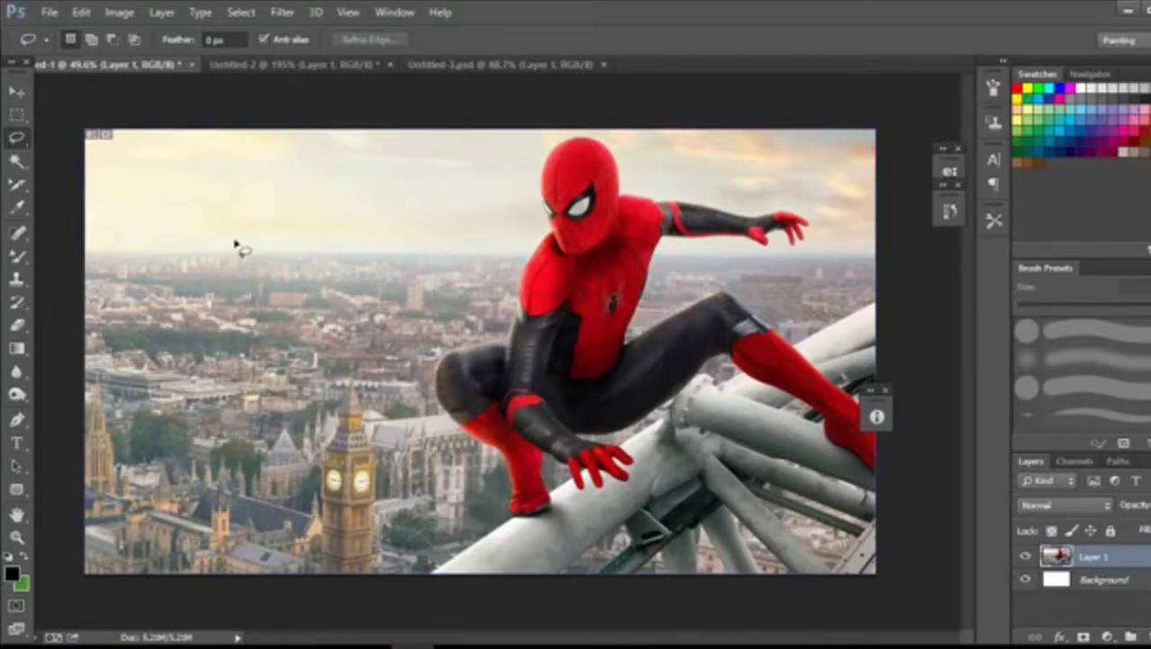
{"action": "left_click_drag", "start_coordinate": [345, 228], "coordinate": [365, 265]}
{"action": "left_click_drag", "start_coordinate": [353, 376], "coordinate": [355, 365]}
{"action": "mouse_move", "coordinate": [306, 207]}
{"action": "left_mouse_down"}
{"action": "mouse_move", "coordinate": [375, 304]}
{"action": "mouse_move", "coordinate": [519, 154]}
{"action": "mouse_move", "coordinate": [658, 155]}
{"action": "mouse_move", "coordinate": [817, 231]}
{"action": "mouse_move", "coordinate": [847, 340]}
{"action": "mouse_move", "coordinate": [845, 405]}
{"action": "left_mouse_up"}
{"action": "mouse_move", "coordinate": [809, 469]}
{"action": "left_mouse_down"}
{"action": "mouse_move", "coordinate": [633, 536]}
{"action": "mouse_move", "coordinate": [367, 491]}
{"action": "mouse_move", "coordinate": [263, 278]}
{"action": "mouse_move", "coordinate": [322, 184]}
{"action": "left_mouse_up"}
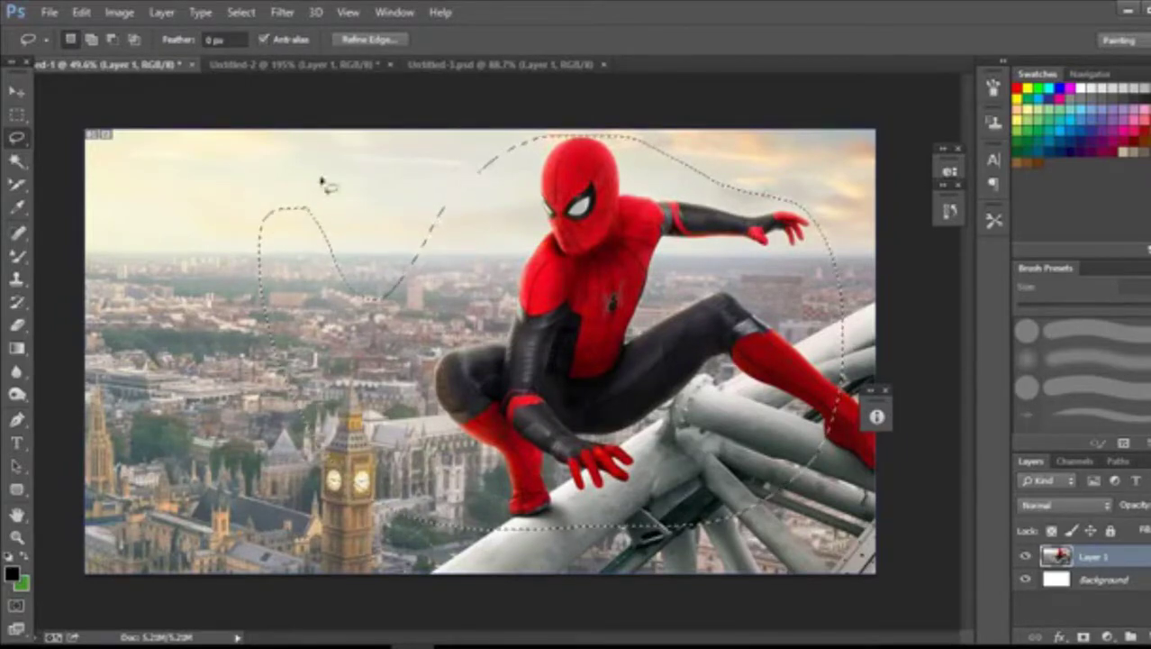
{"action": "key", "text": "ctrl+d"}
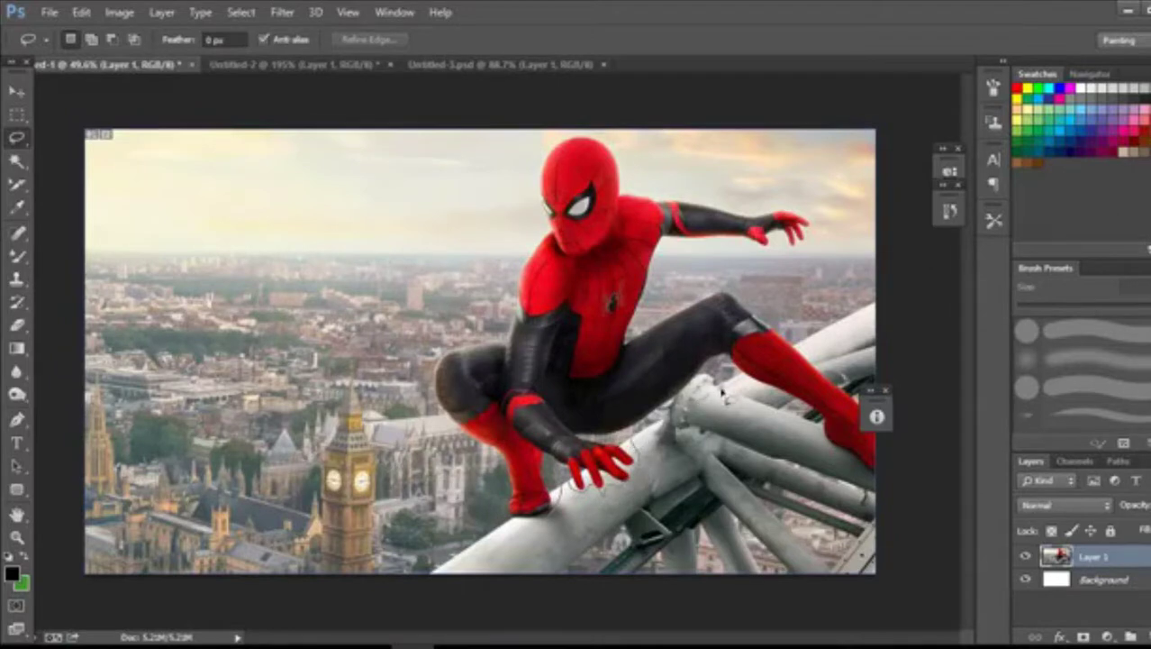
{"action": "mouse_move", "coordinate": [877, 484]}
{"action": "left_mouse_down"}
{"action": "mouse_move", "coordinate": [742, 289]}
{"action": "mouse_move", "coordinate": [662, 300]}
{"action": "mouse_move", "coordinate": [645, 319]}
{"action": "mouse_move", "coordinate": [656, 269]}
{"action": "mouse_move", "coordinate": [784, 262]}
{"action": "mouse_move", "coordinate": [816, 234]}
{"action": "mouse_move", "coordinate": [782, 194]}
{"action": "mouse_move", "coordinate": [695, 199]}
{"action": "mouse_move", "coordinate": [603, 142]}
{"action": "mouse_move", "coordinate": [517, 144]}
{"action": "mouse_move", "coordinate": [512, 221]}
{"action": "mouse_move", "coordinate": [485, 292]}
{"action": "mouse_move", "coordinate": [418, 345]}
{"action": "mouse_move", "coordinate": [417, 422]}
{"action": "mouse_move", "coordinate": [448, 455]}
{"action": "mouse_move", "coordinate": [463, 499]}
{"action": "mouse_move", "coordinate": [555, 524]}
{"action": "left_mouse_up"}
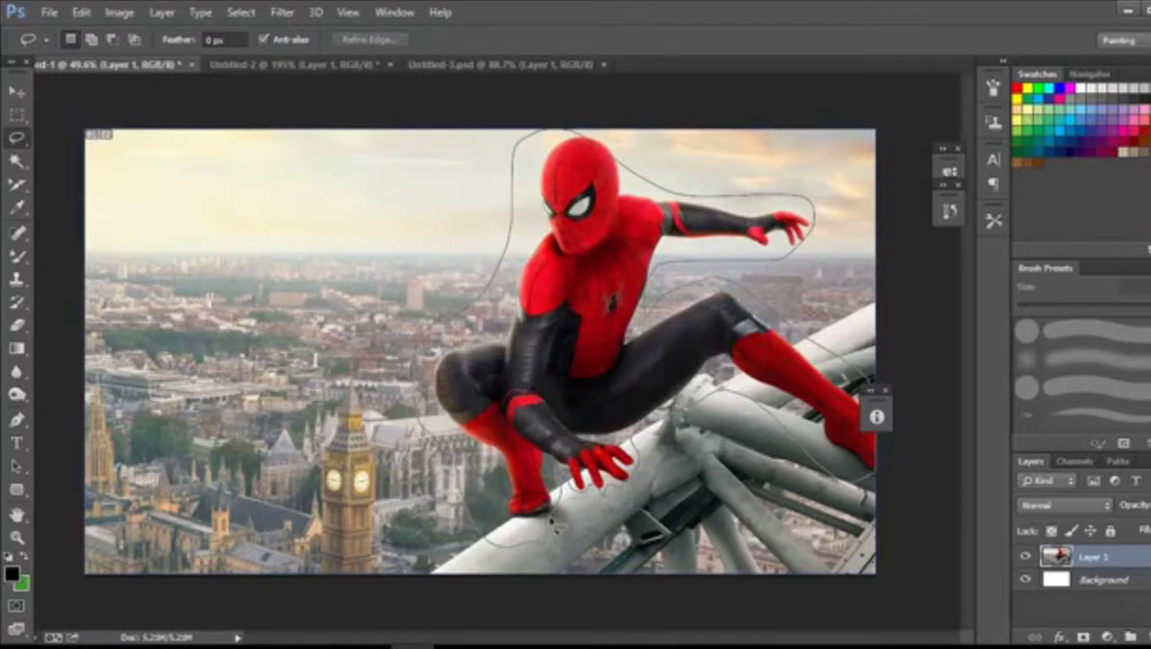
{"action": "left_click_drag", "start_coordinate": [555, 527], "coordinate": [558, 532]}
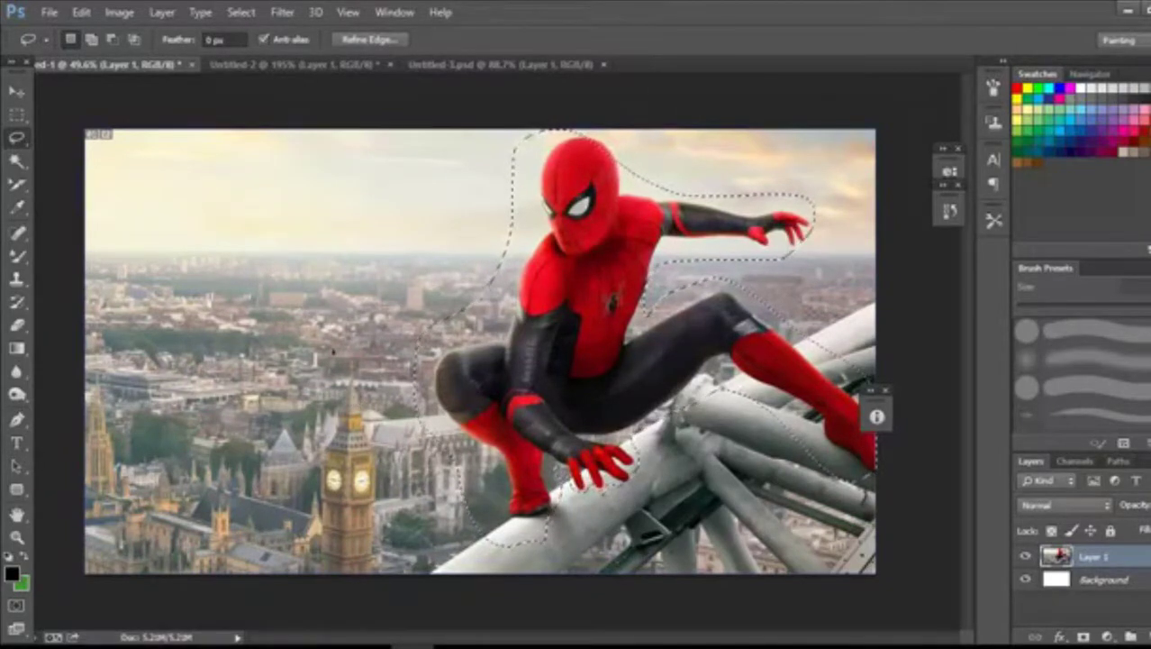
{"action": "left_click", "coordinate": [17, 115]}
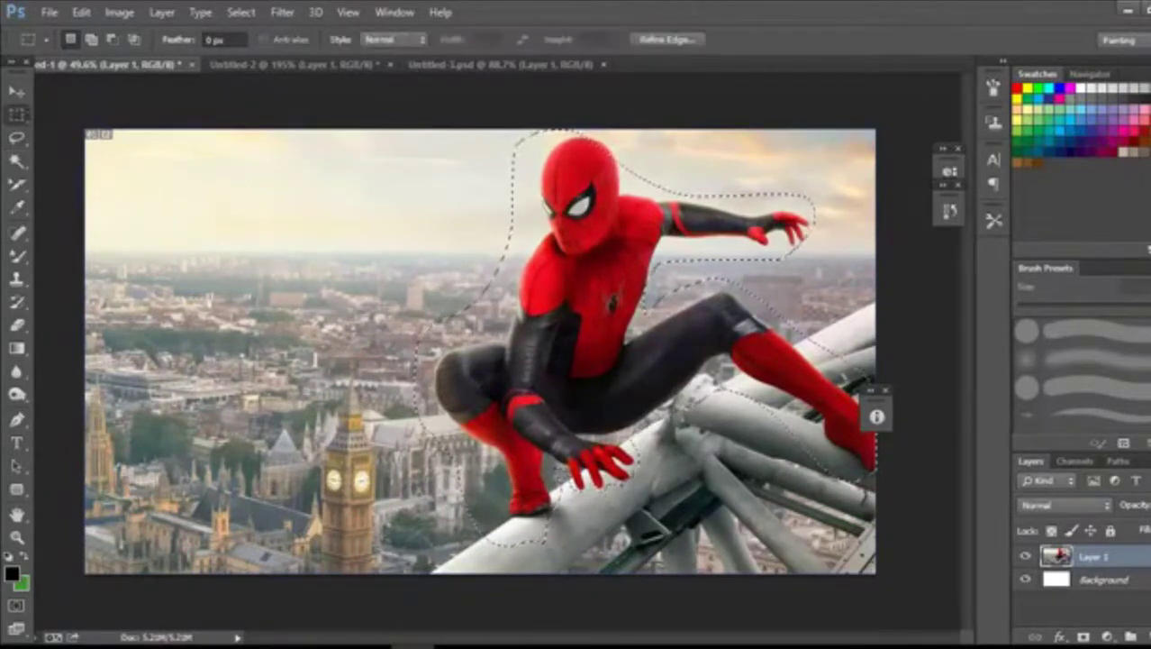
{"action": "key", "text": "w"}
{"action": "left_click", "coordinate": [52, 164]}
{"action": "left_click", "coordinate": [16, 91]}
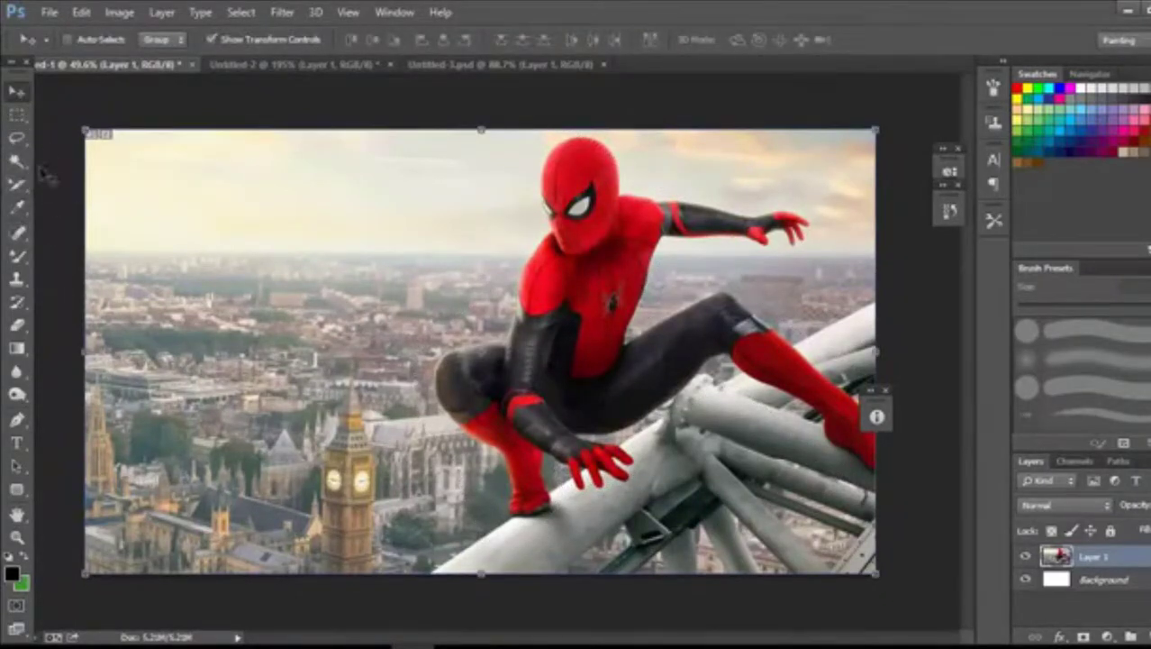
{"action": "left_click", "coordinate": [20, 141]}
{"action": "left_click", "coordinate": [90, 135]}
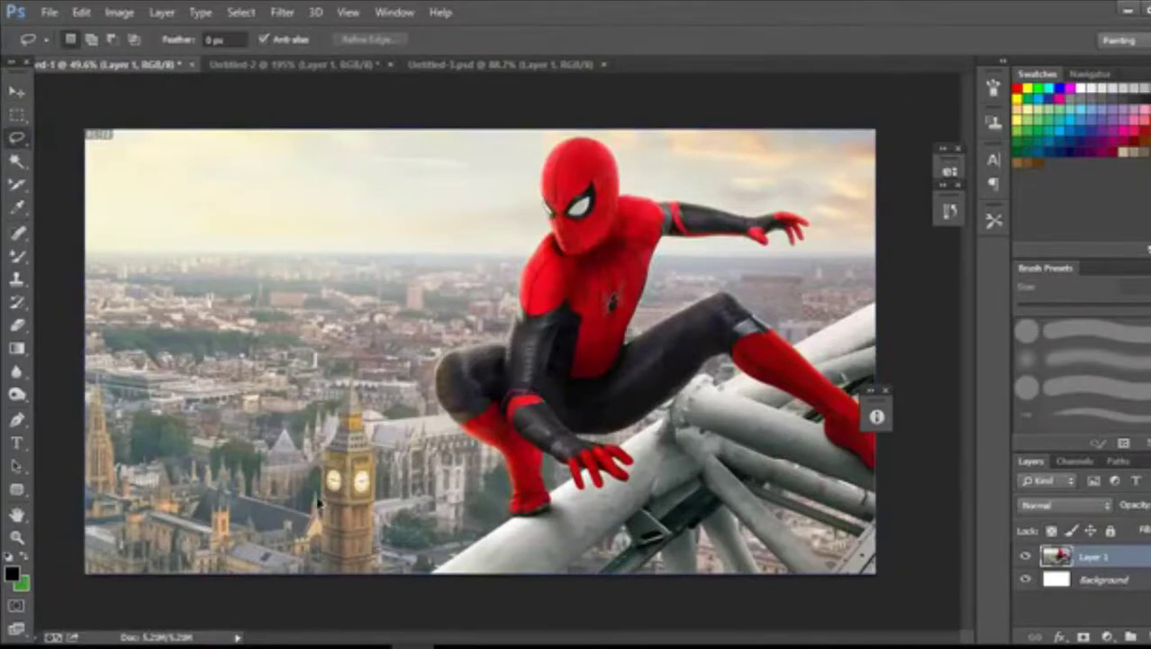
{"action": "key", "text": "ctrl+plus"}
{"action": "scroll", "coordinate": [322, 504], "scroll_direction": "up", "scroll_amount": 2}
{"action": "scroll", "coordinate": [361, 433], "scroll_direction": "down", "scroll_amount": 4}
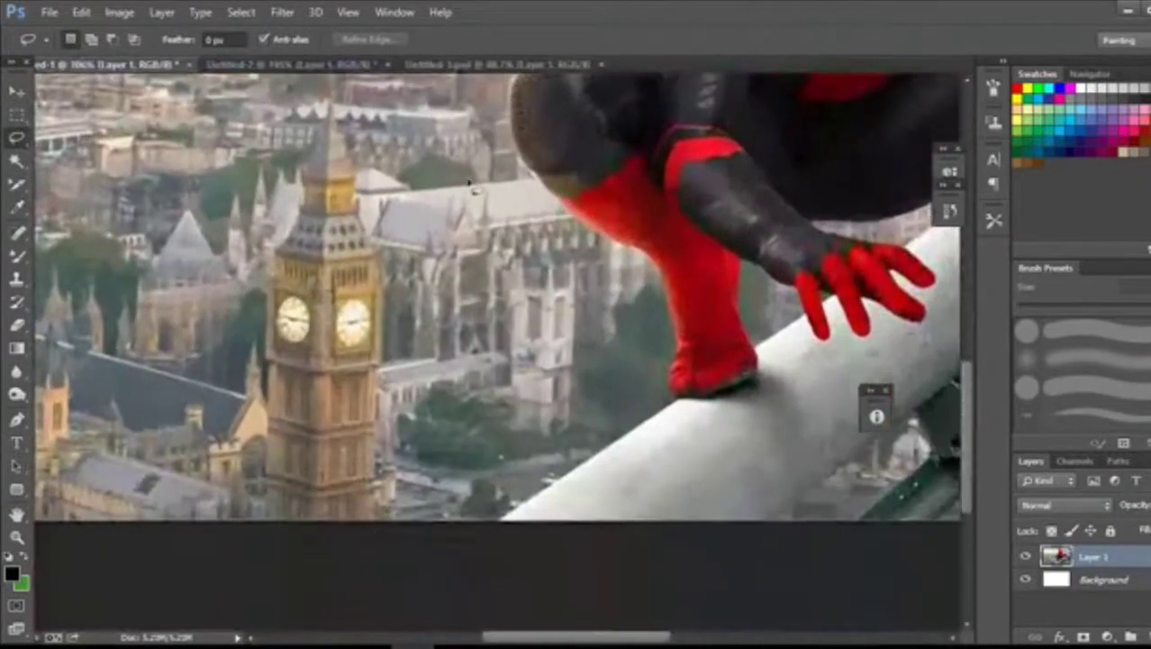
{"action": "scroll", "coordinate": [407, 364], "scroll_direction": "up", "scroll_amount": 1}
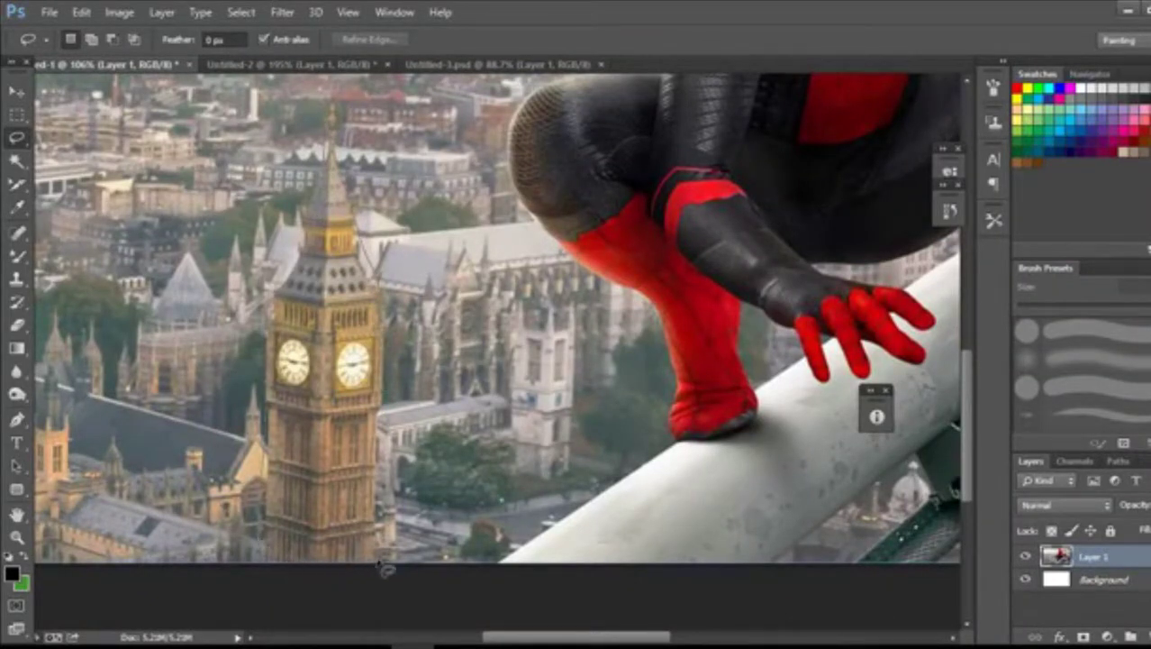
{"action": "left_click_drag", "start_coordinate": [387, 568], "coordinate": [378, 561]}
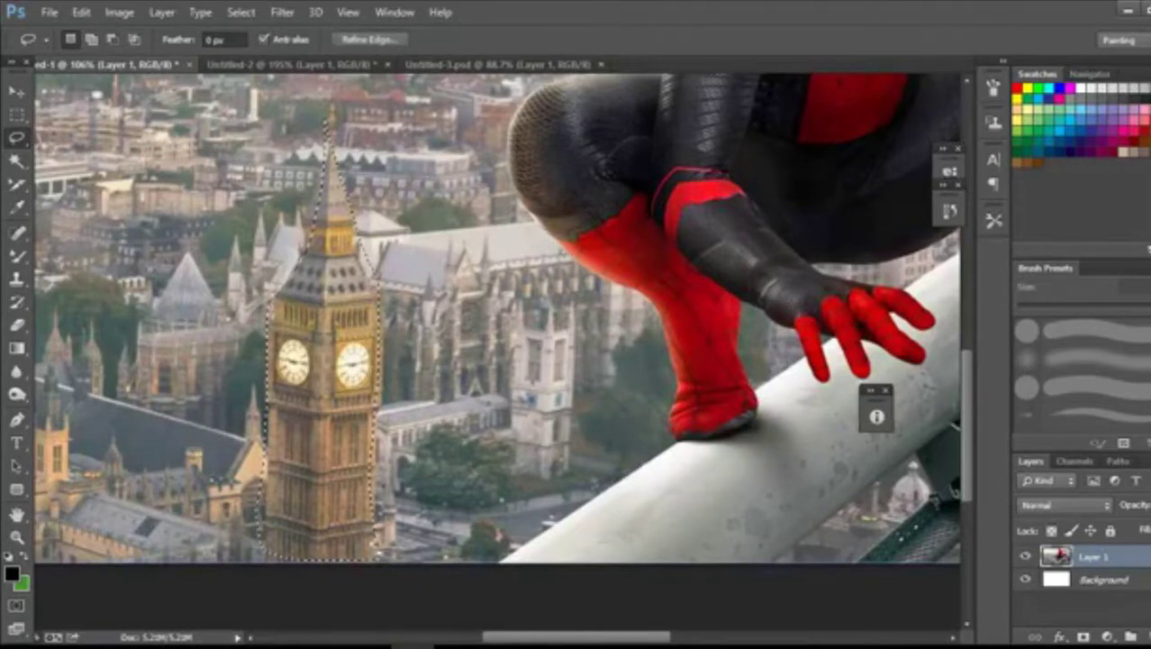
{"action": "key", "text": "ctrl+0"}
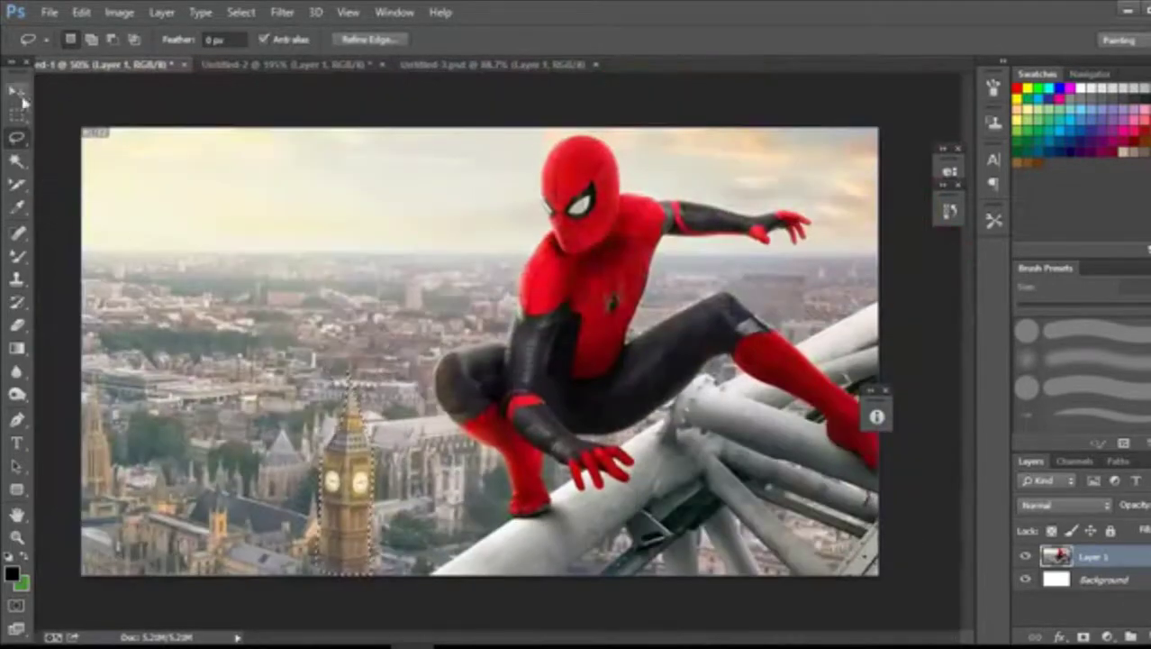
{"action": "right_click", "coordinate": [16, 137]}
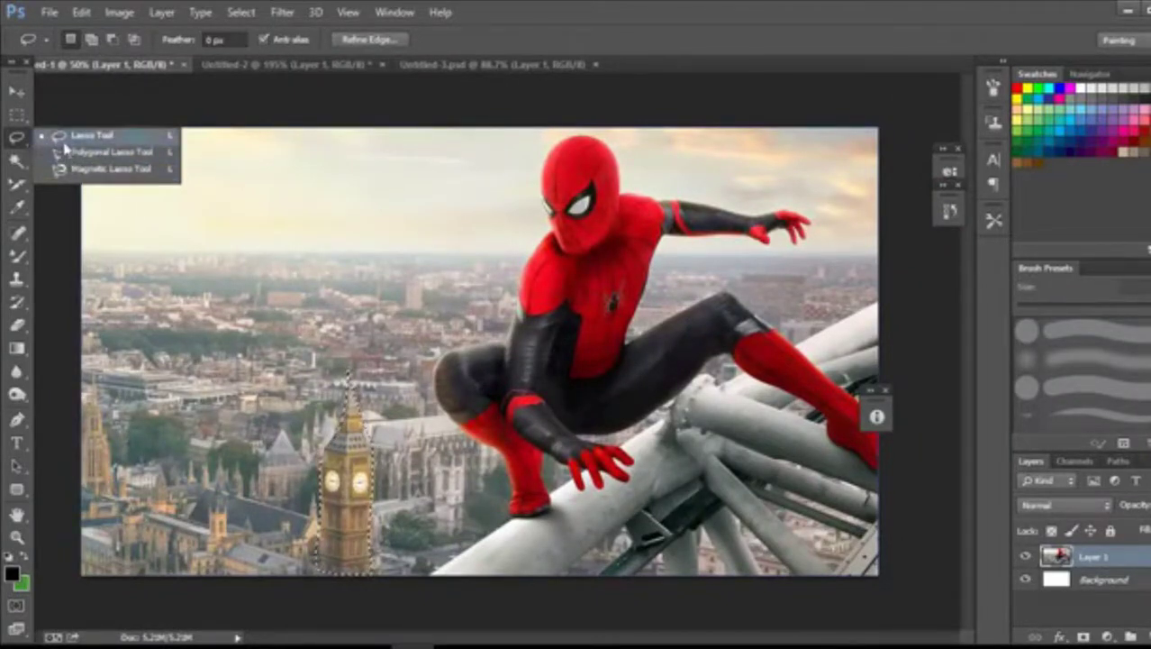
{"action": "left_click", "coordinate": [74, 225]}
{"action": "left_click", "coordinate": [153, 217]}
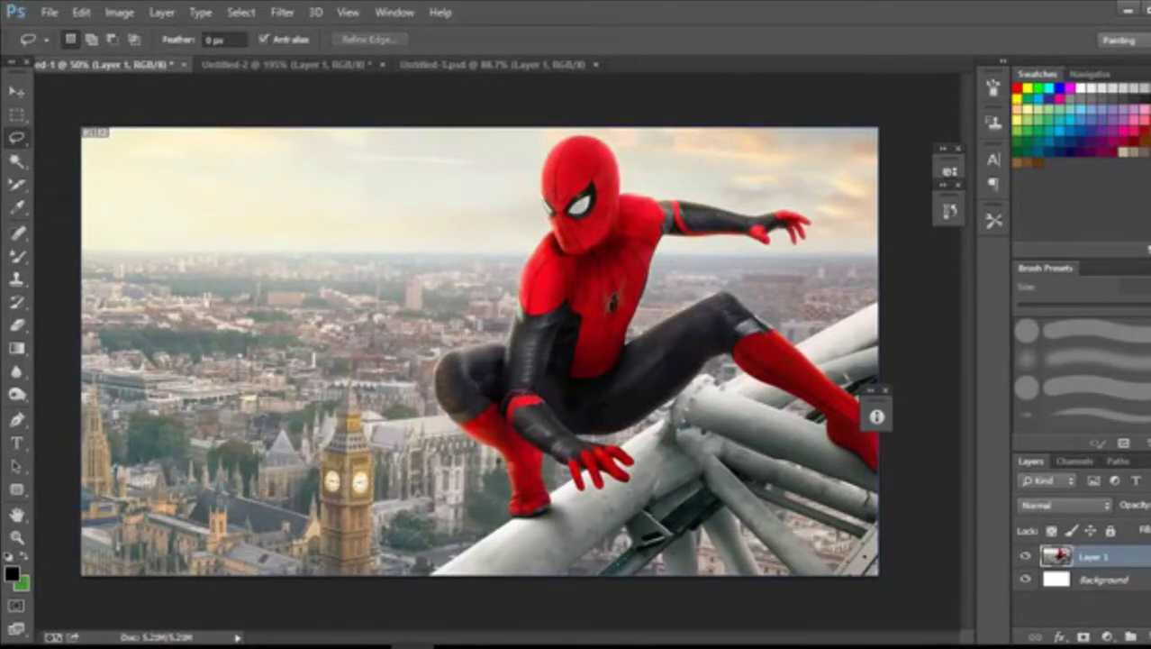
{"action": "scroll", "coordinate": [361, 406], "scroll_direction": "up", "scroll_amount": 2}
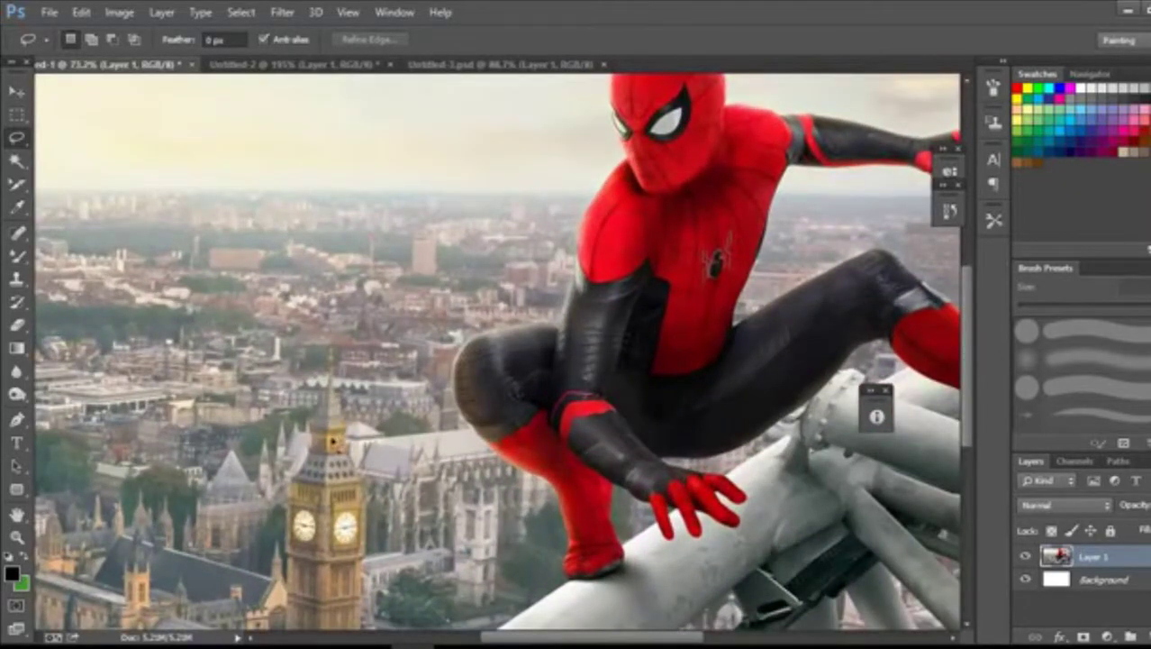
{"action": "scroll", "coordinate": [367, 486], "scroll_direction": "up", "scroll_amount": 3}
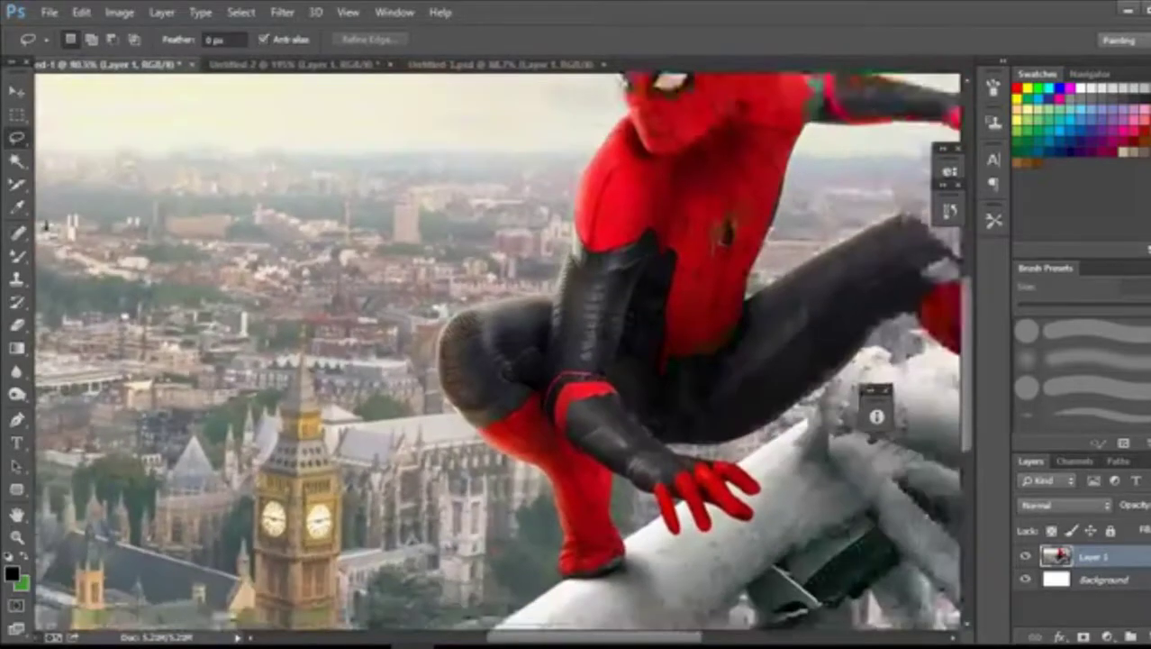
{"action": "right_click", "coordinate": [13, 144]}
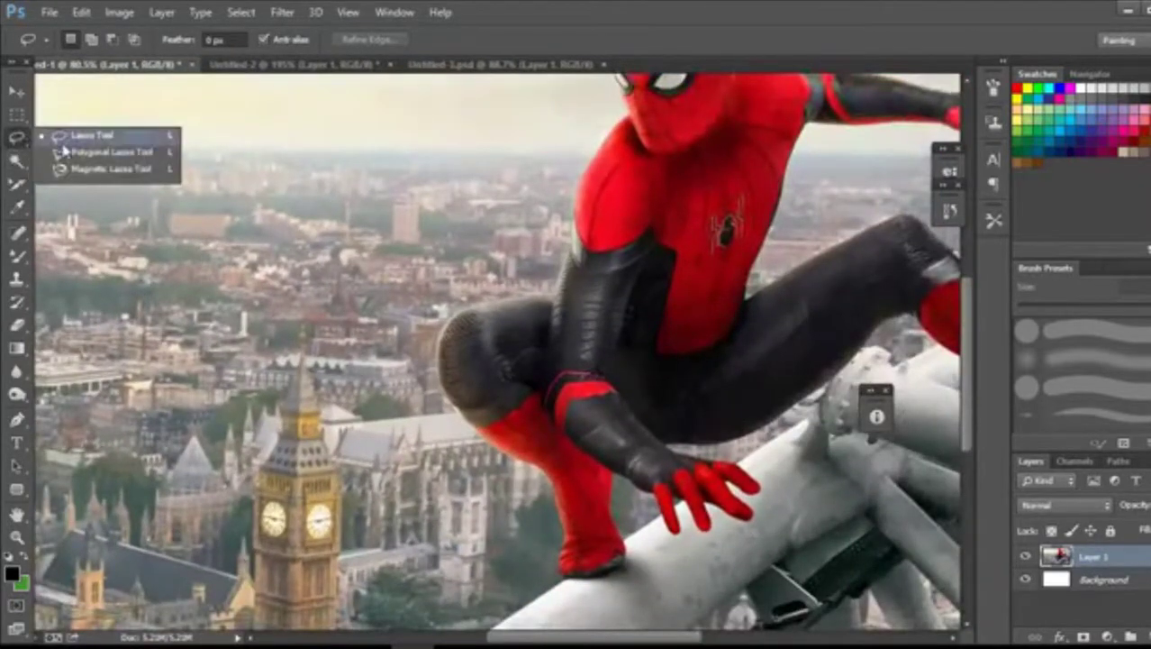
{"action": "left_click", "coordinate": [76, 145]}
{"action": "scroll", "coordinate": [272, 301], "scroll_direction": "down", "scroll_amount": 3}
{"action": "mouse_move", "coordinate": [118, 227]}
{"action": "left_mouse_down"}
{"action": "mouse_move", "coordinate": [147, 206]}
{"action": "mouse_move", "coordinate": [228, 274]}
{"action": "left_mouse_up"}
{"action": "mouse_move", "coordinate": [195, 370]}
{"action": "left_mouse_down"}
{"action": "mouse_move", "coordinate": [149, 389]}
{"action": "mouse_move", "coordinate": [107, 281]}
{"action": "mouse_move", "coordinate": [120, 225]}
{"action": "left_mouse_up"}
{"action": "left_click", "coordinate": [136, 128]}
{"action": "right_click", "coordinate": [16, 140]}
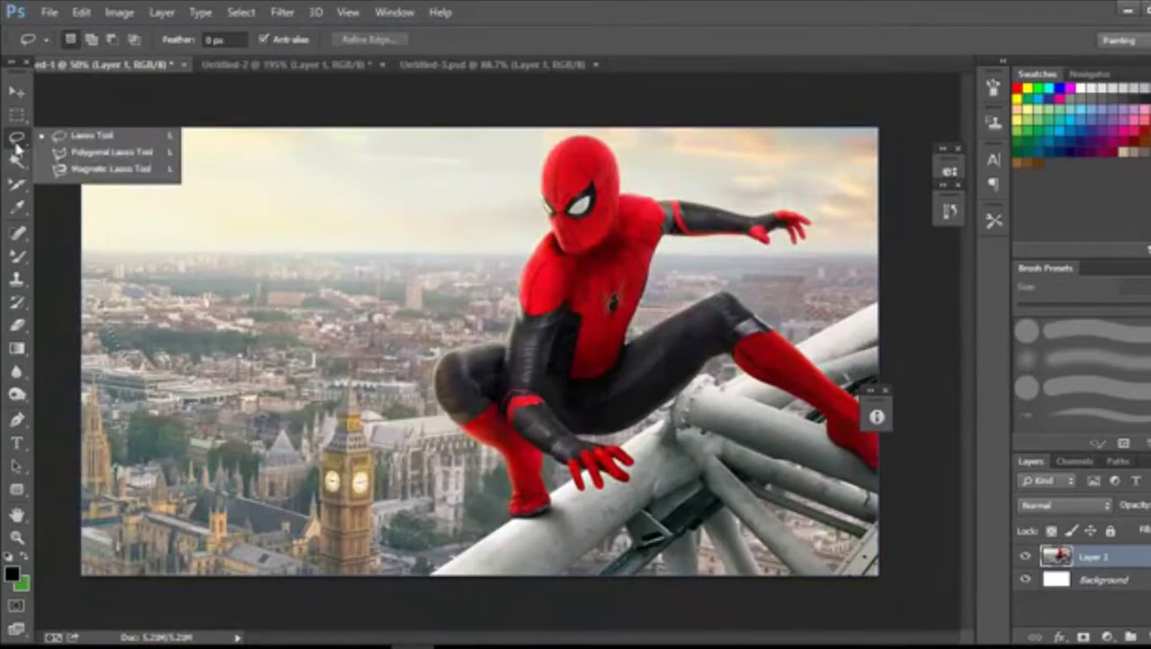
- Pick the Polygonal Lasso Tool and start an outline at the Untitled-2 image's left edge
{"action": "left_click", "coordinate": [63, 153]}
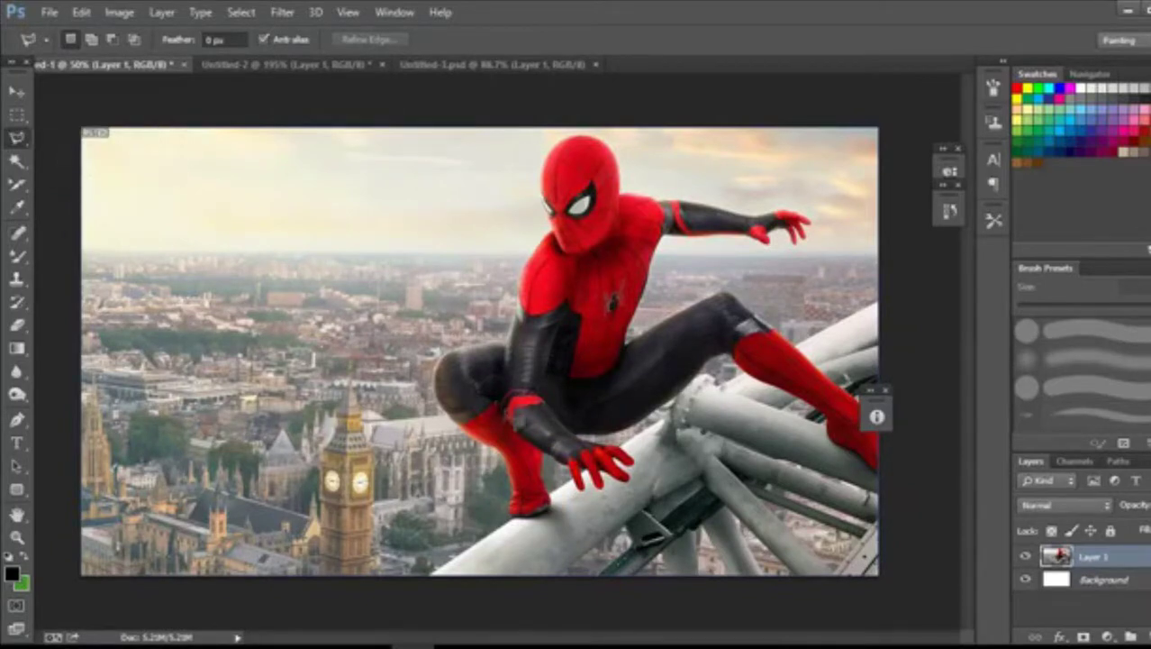
{"action": "left_click", "coordinate": [16, 137]}
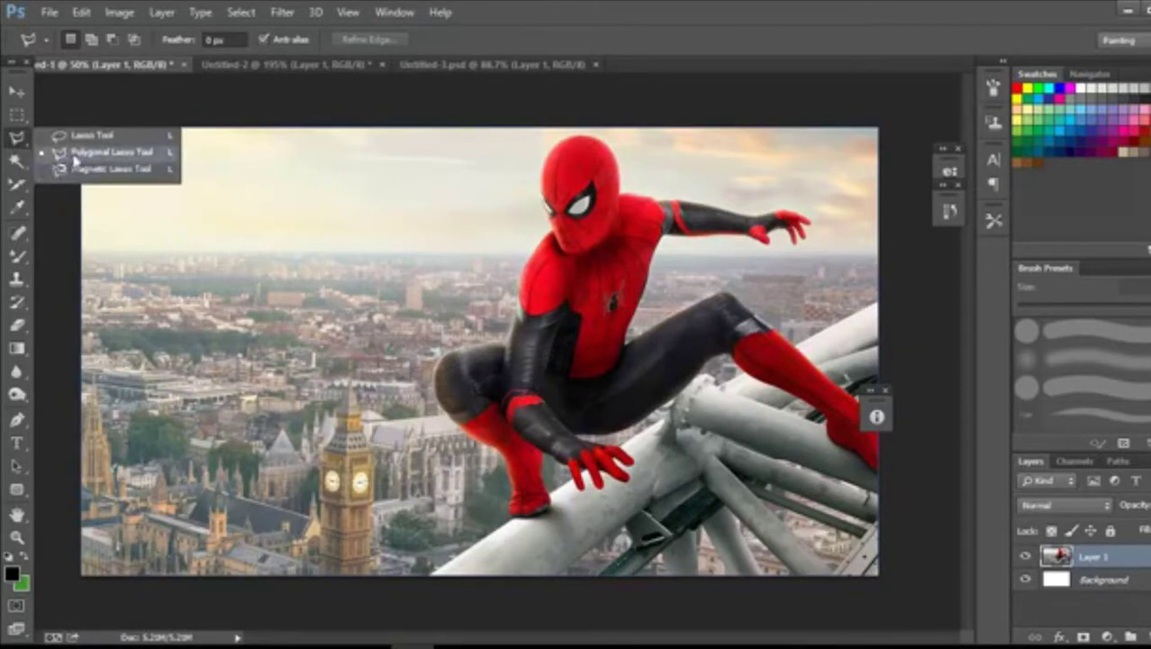
{"action": "left_click", "coordinate": [63, 152]}
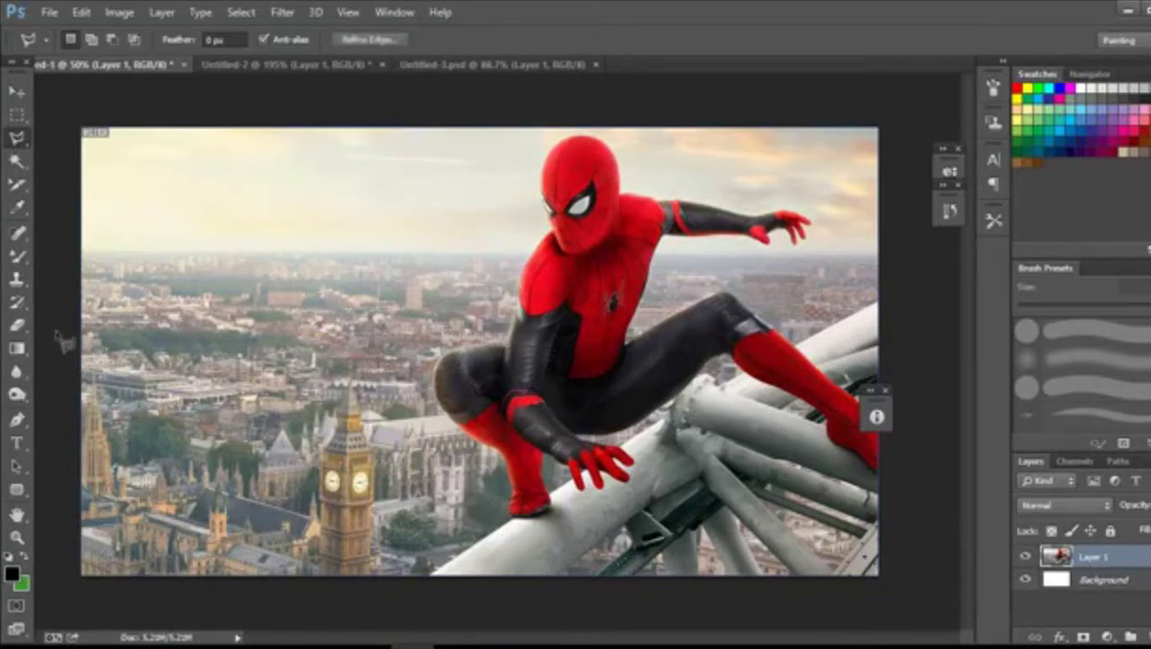
{"action": "left_click", "coordinate": [22, 142]}
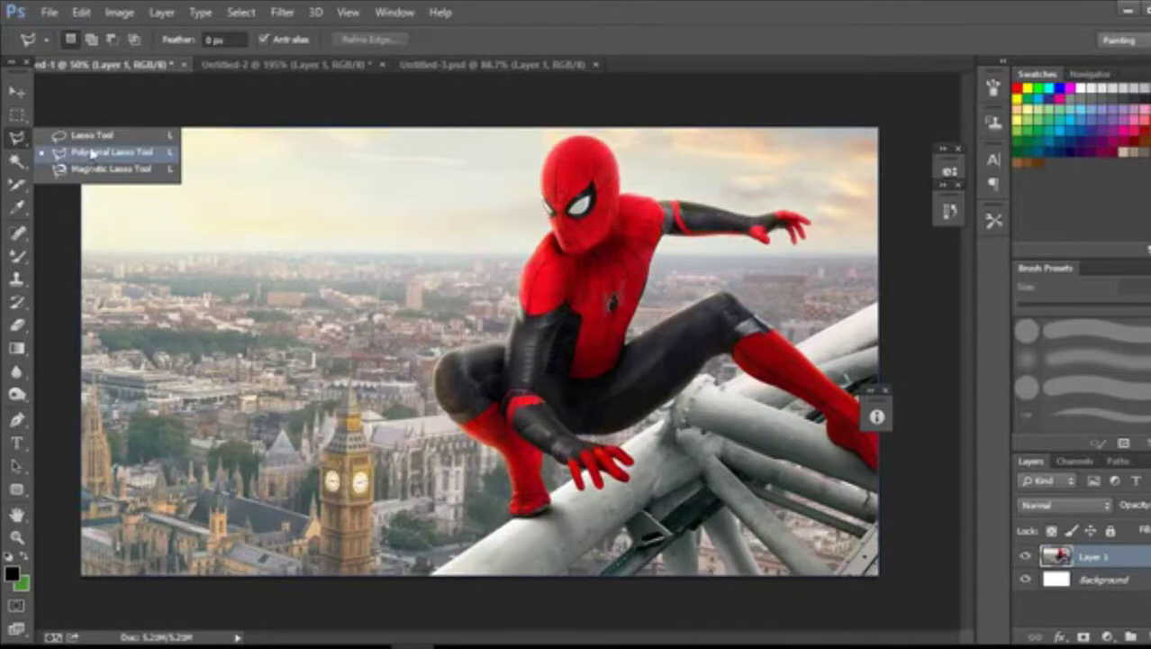
{"action": "left_click", "coordinate": [58, 346]}
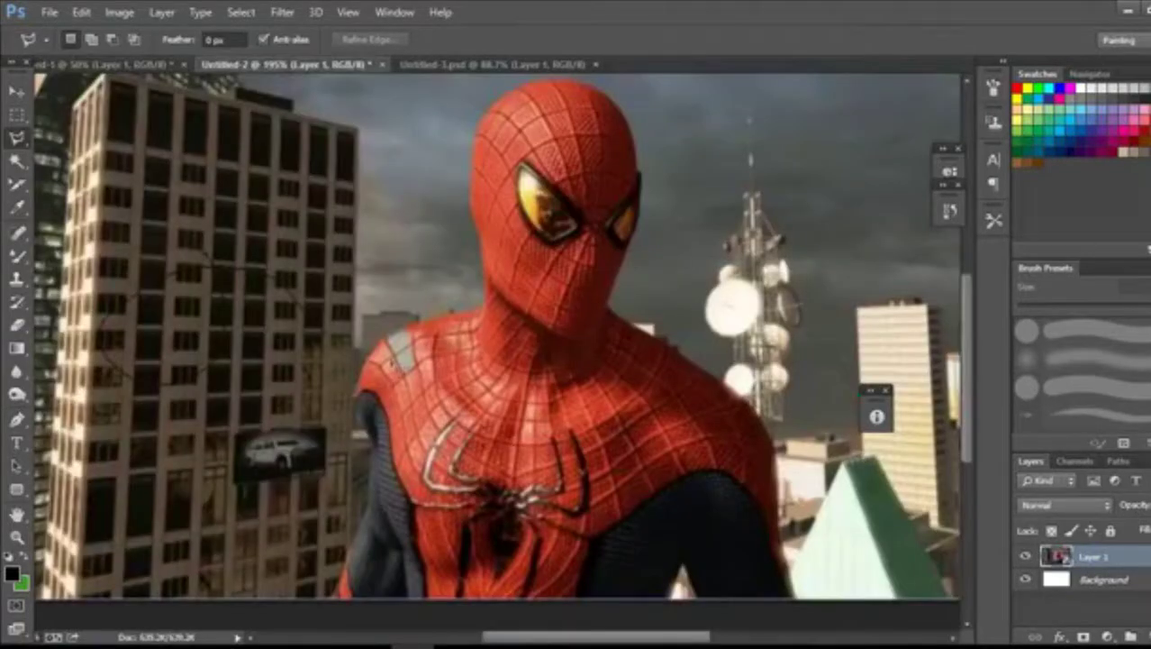
- Step the history back to the first Color Replacement state and discard the undone strokes
{"action": "scroll", "coordinate": [293, 281], "scroll_direction": "down", "scroll_amount": 2}
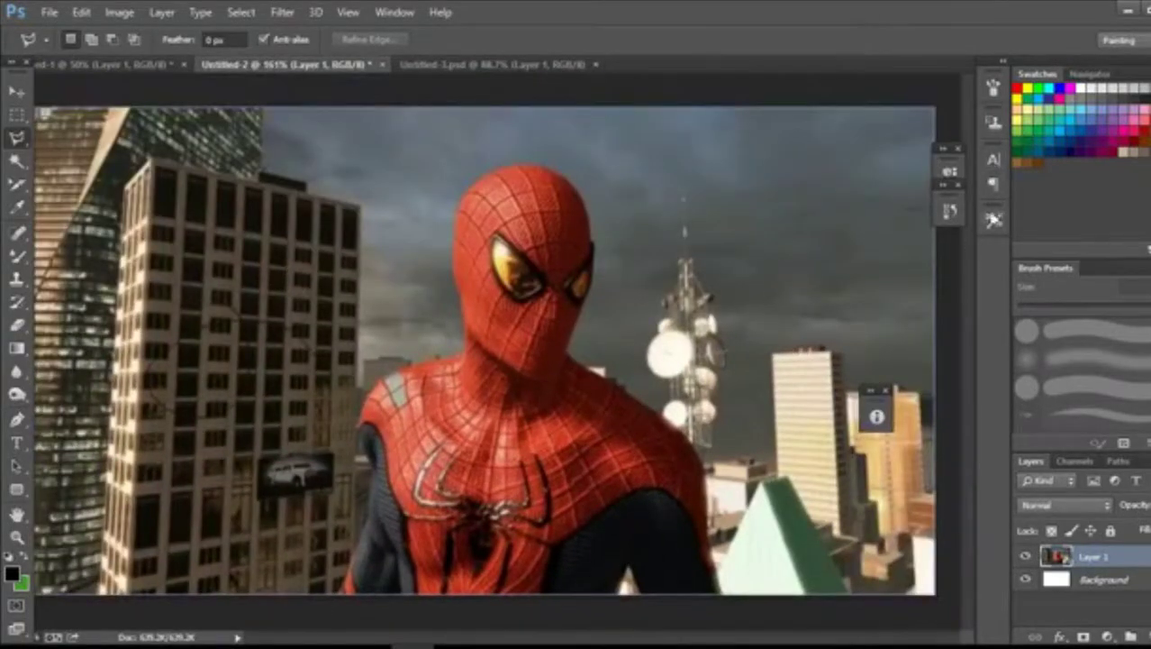
{"action": "left_click", "coordinate": [950, 213]}
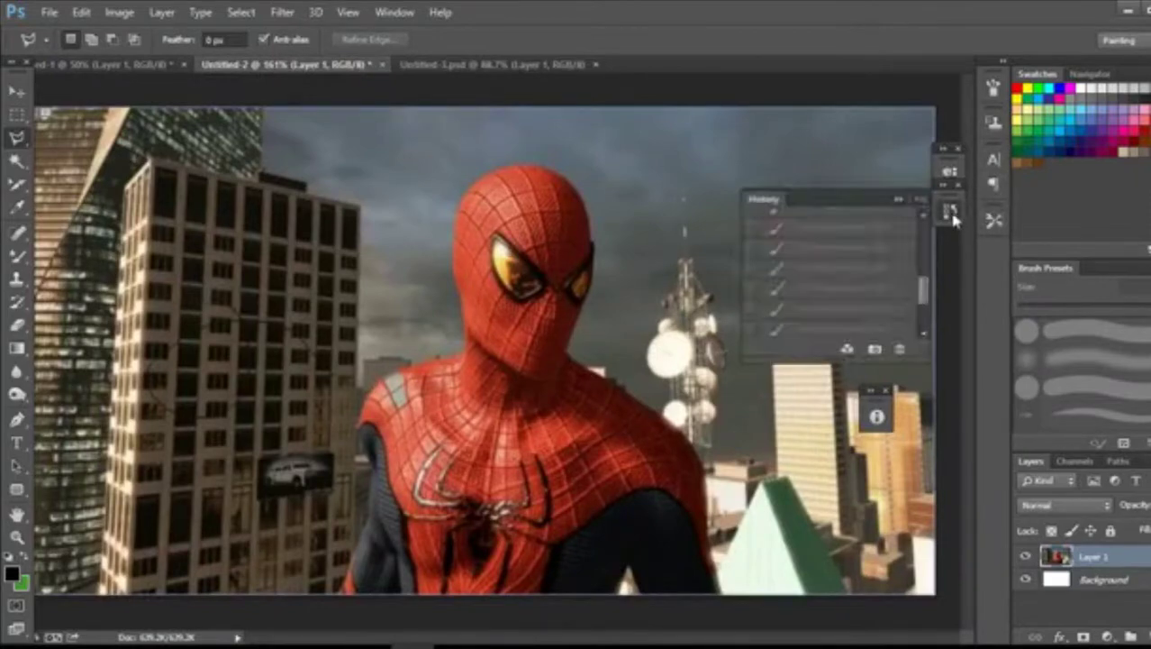
{"action": "scroll", "coordinate": [850, 245], "scroll_direction": "up", "scroll_amount": 5}
{"action": "left_click", "coordinate": [831, 247]}
{"action": "left_click", "coordinate": [827, 220]}
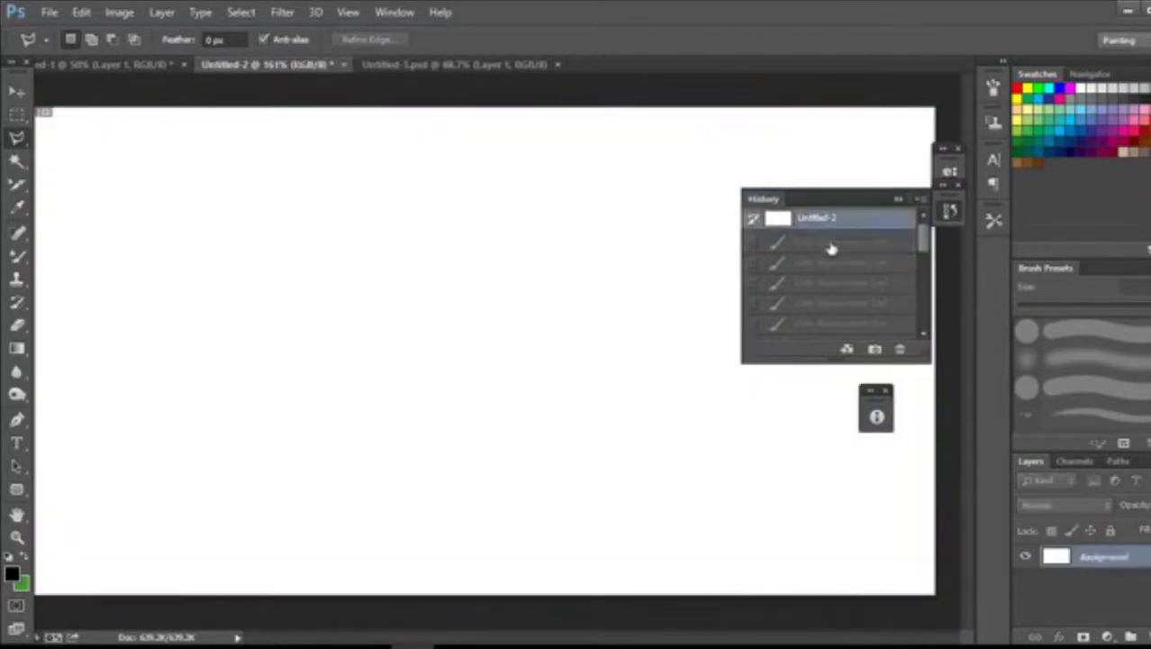
{"action": "left_click", "coordinate": [830, 243]}
{"action": "scroll", "coordinate": [187, 350], "scroll_direction": "down", "scroll_amount": 2}
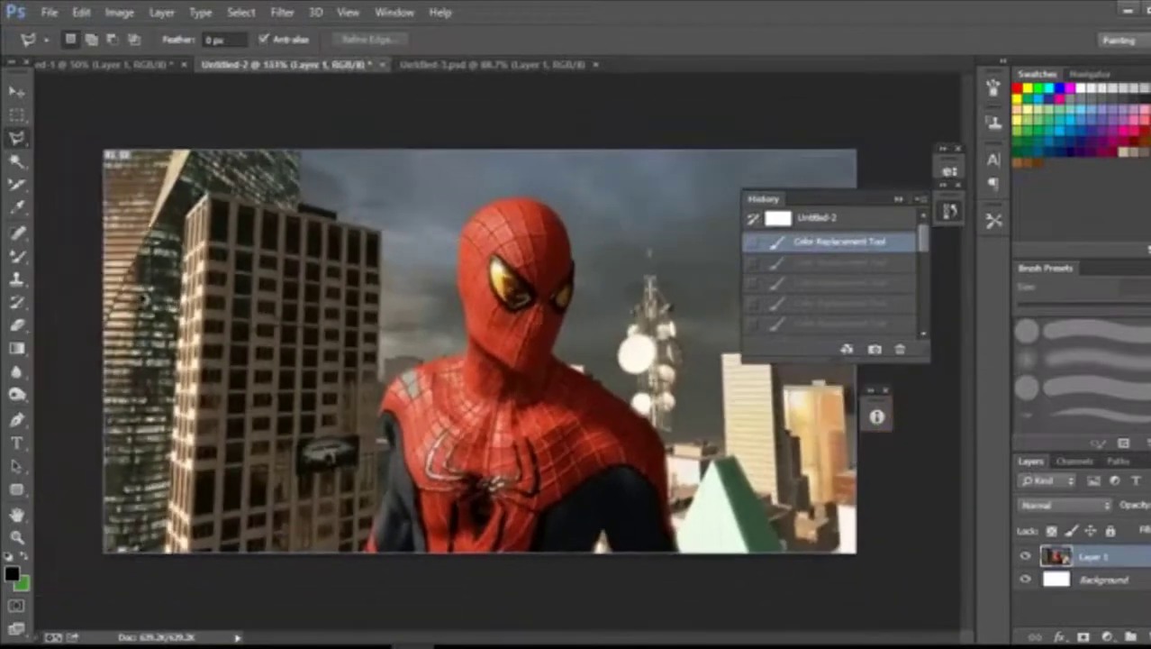
{"action": "left_click", "coordinate": [87, 277]}
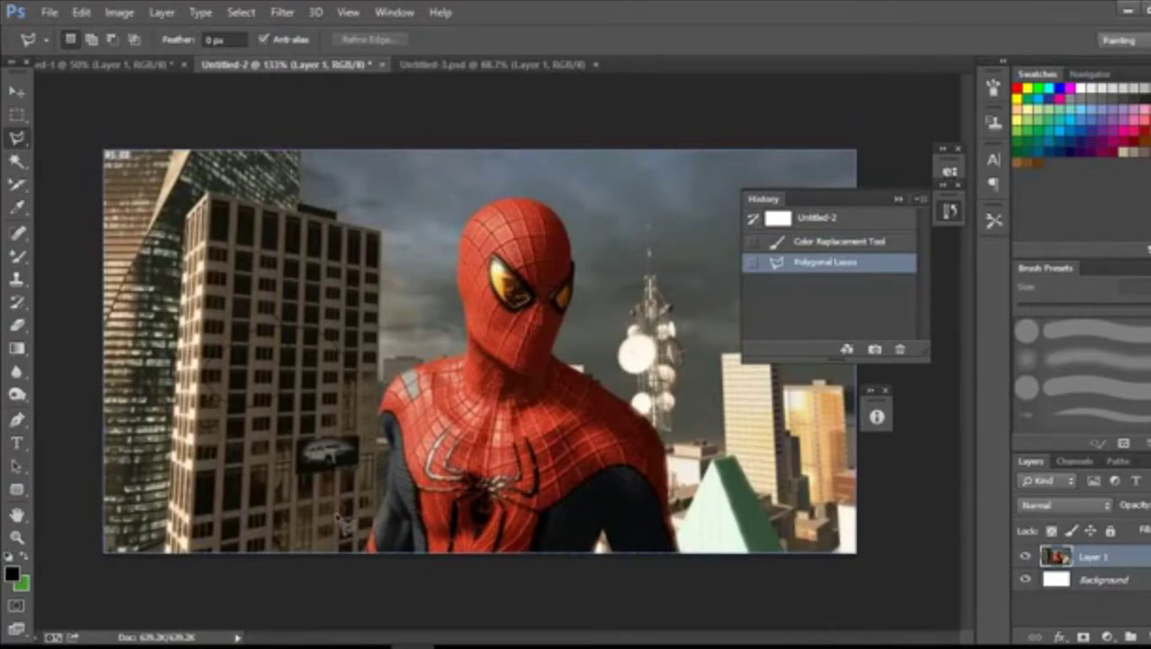
{"action": "scroll", "coordinate": [346, 520], "scroll_direction": "up", "scroll_amount": 2}
{"action": "scroll", "coordinate": [348, 504], "scroll_direction": "down", "scroll_amount": 1}
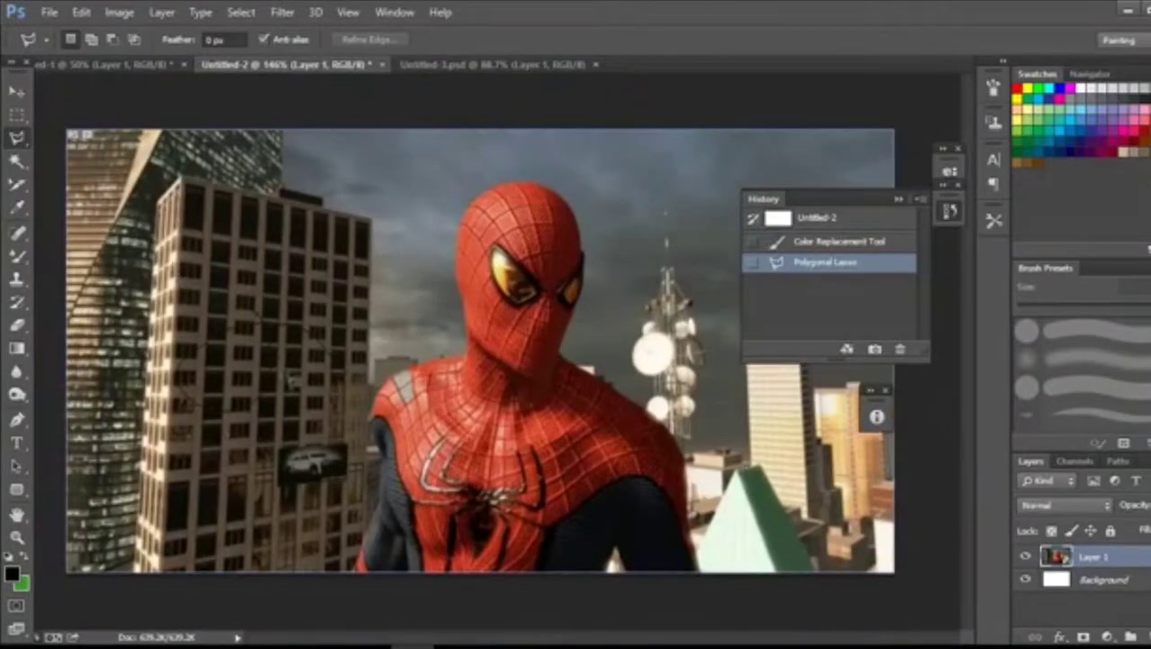
- With the Polygonal Lasso Tool, make a trial outline from Spider-Man's shoulder, then clear it
{"action": "left_click_drag", "start_coordinate": [16, 138], "coordinate": [38, 182]}
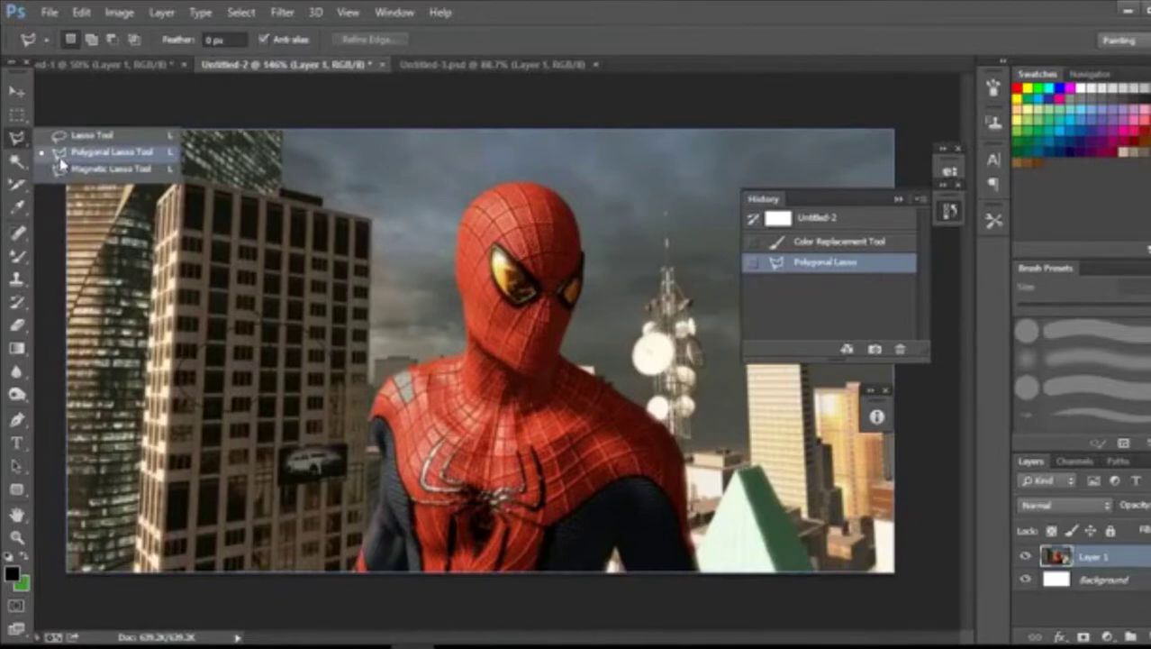
{"action": "left_click", "coordinate": [60, 155]}
{"action": "scroll", "coordinate": [369, 580], "scroll_direction": "up", "scroll_amount": 3}
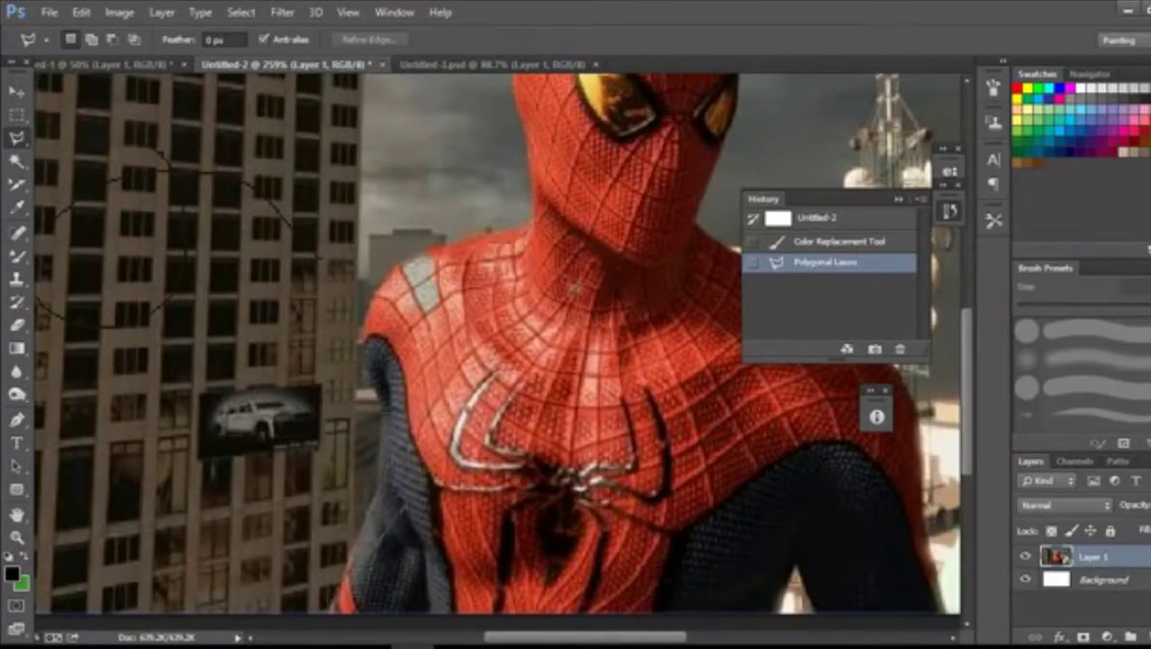
{"action": "left_click", "coordinate": [340, 579]}
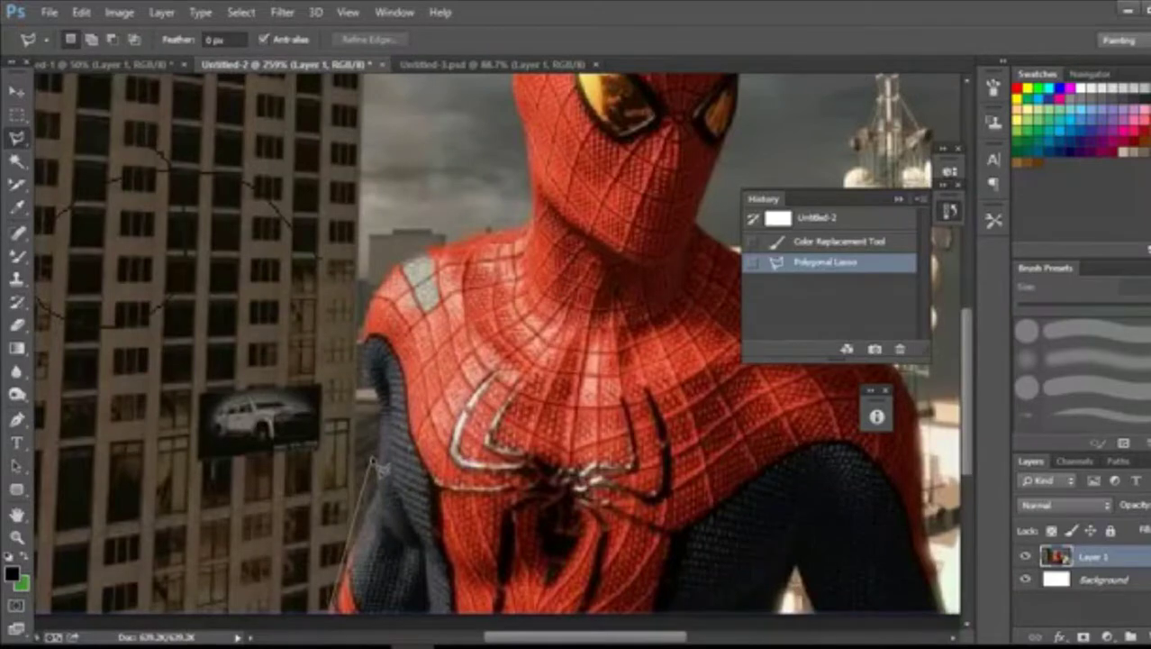
{"action": "key", "text": "Escape"}
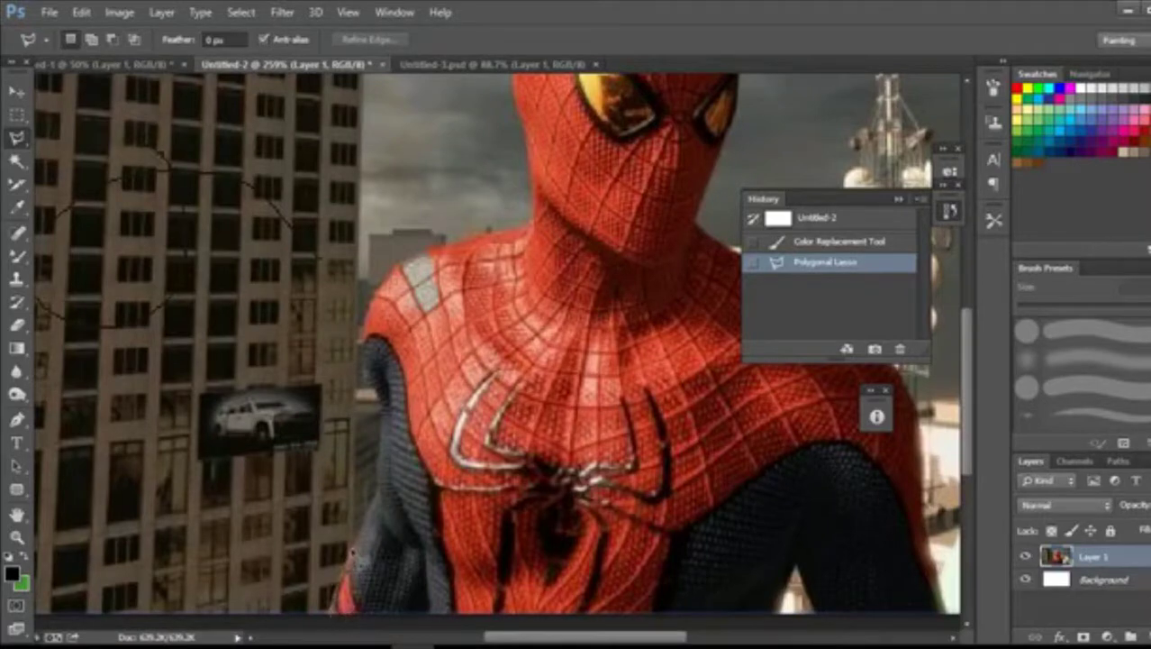
{"action": "left_click", "coordinate": [353, 552]}
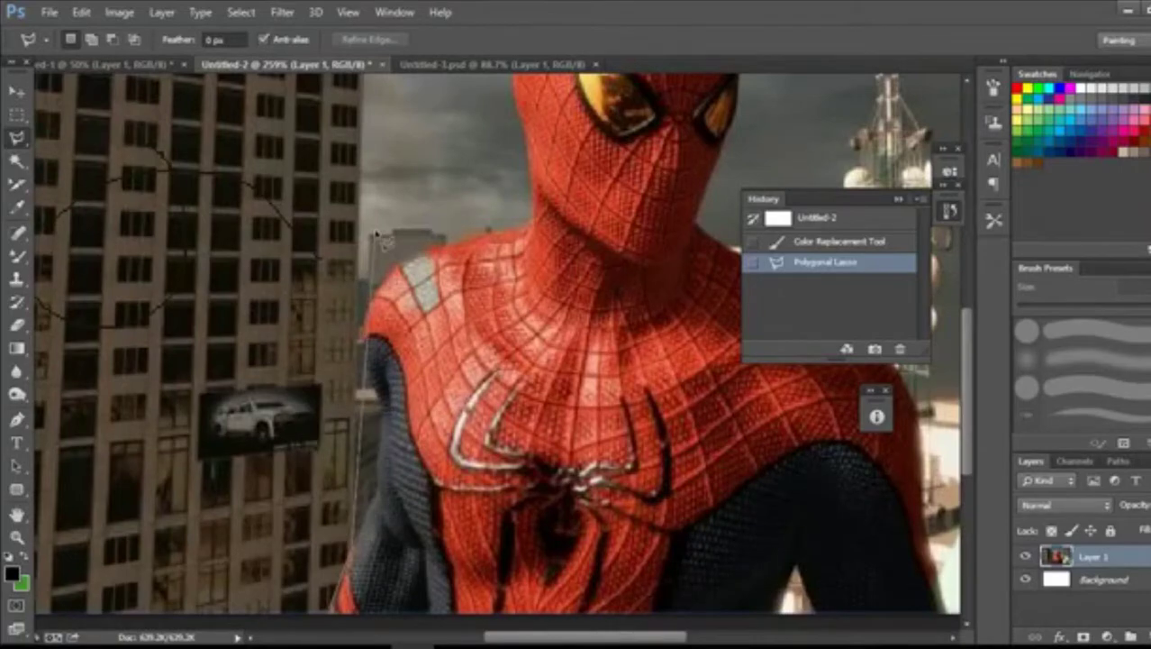
{"action": "left_click", "coordinate": [378, 236]}
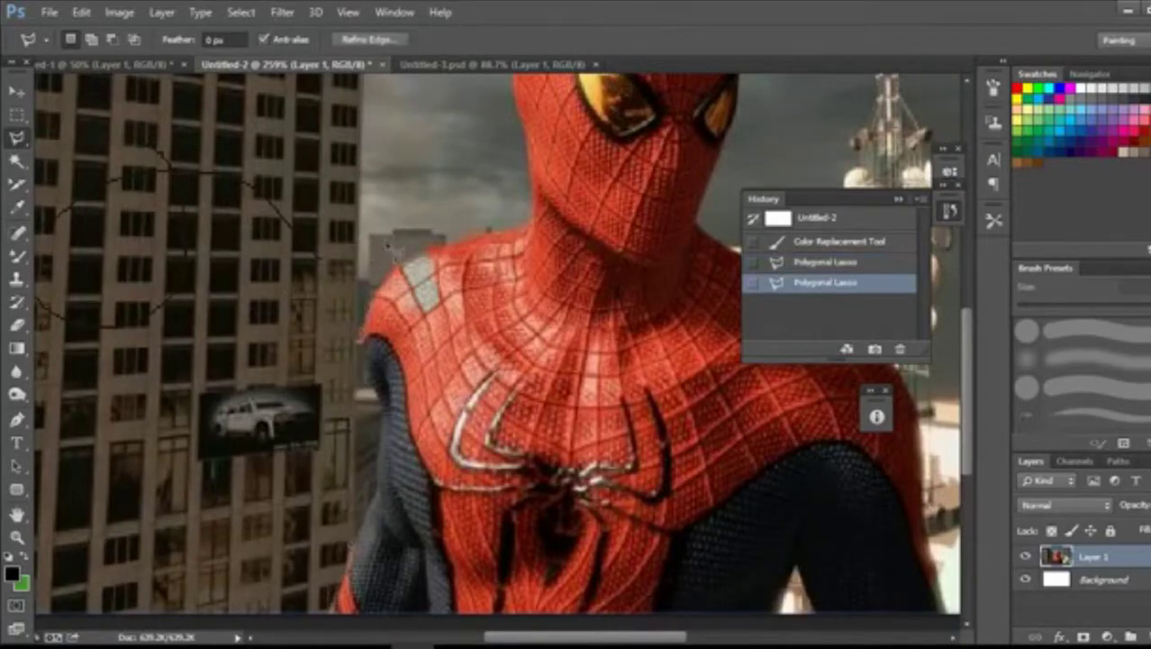
{"action": "left_click", "coordinate": [393, 245]}
{"action": "scroll", "coordinate": [423, 281], "scroll_direction": "down", "scroll_amount": 5}
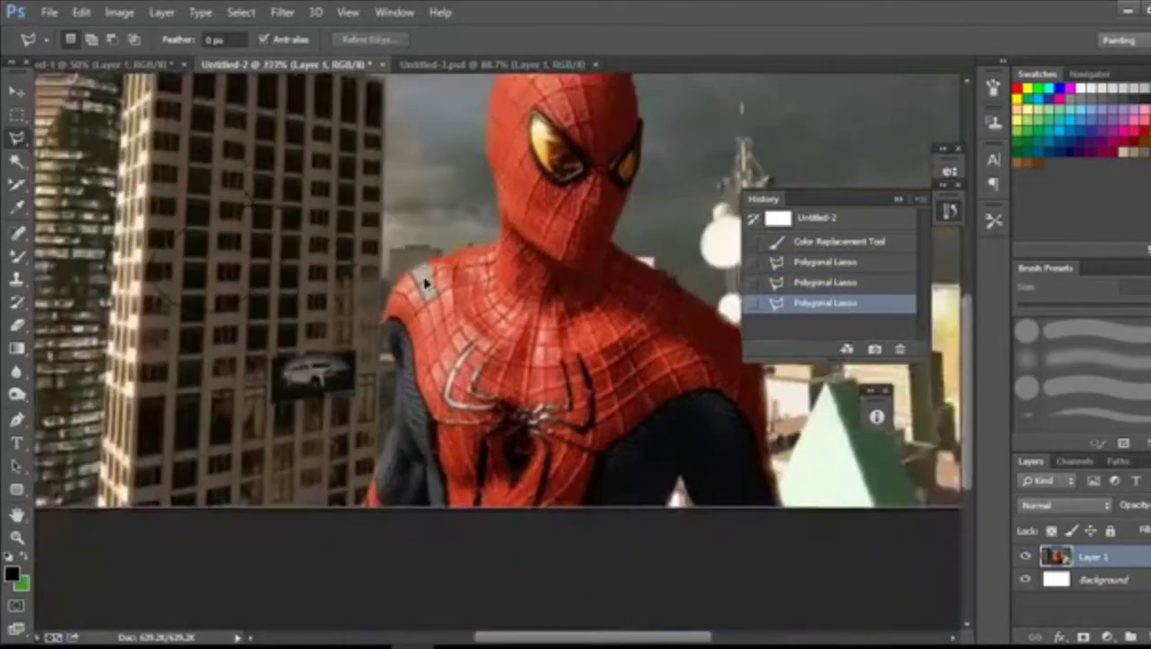
{"action": "scroll", "coordinate": [424, 282], "scroll_direction": "up", "scroll_amount": 1}
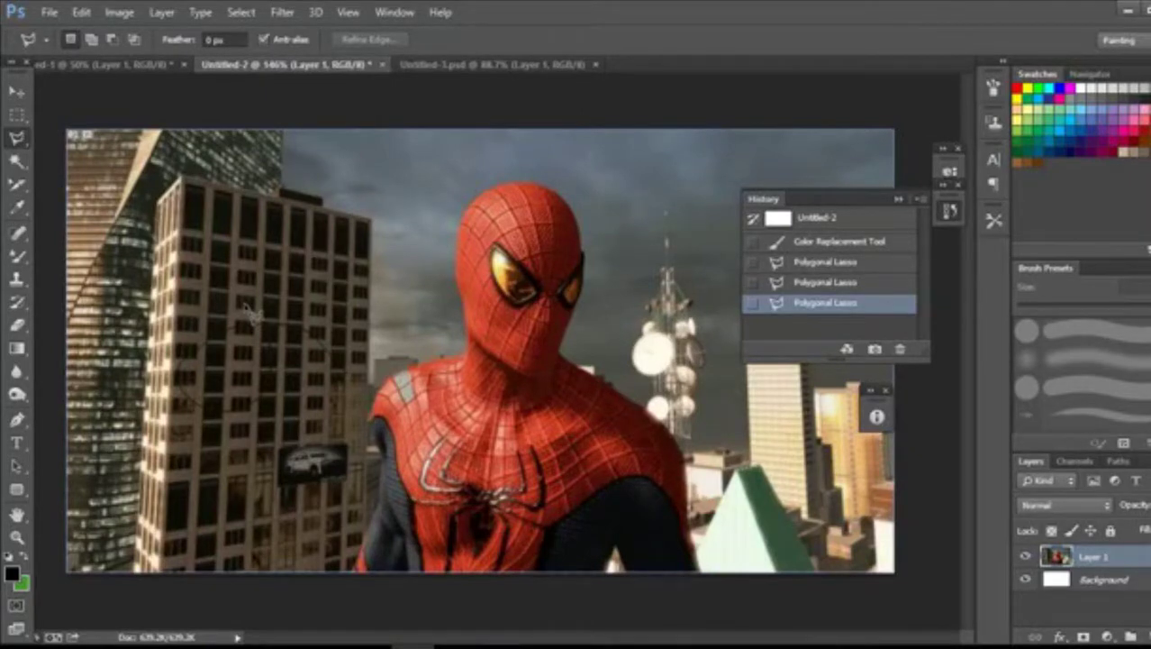
{"action": "scroll", "coordinate": [338, 220], "scroll_direction": "up", "scroll_amount": 3}
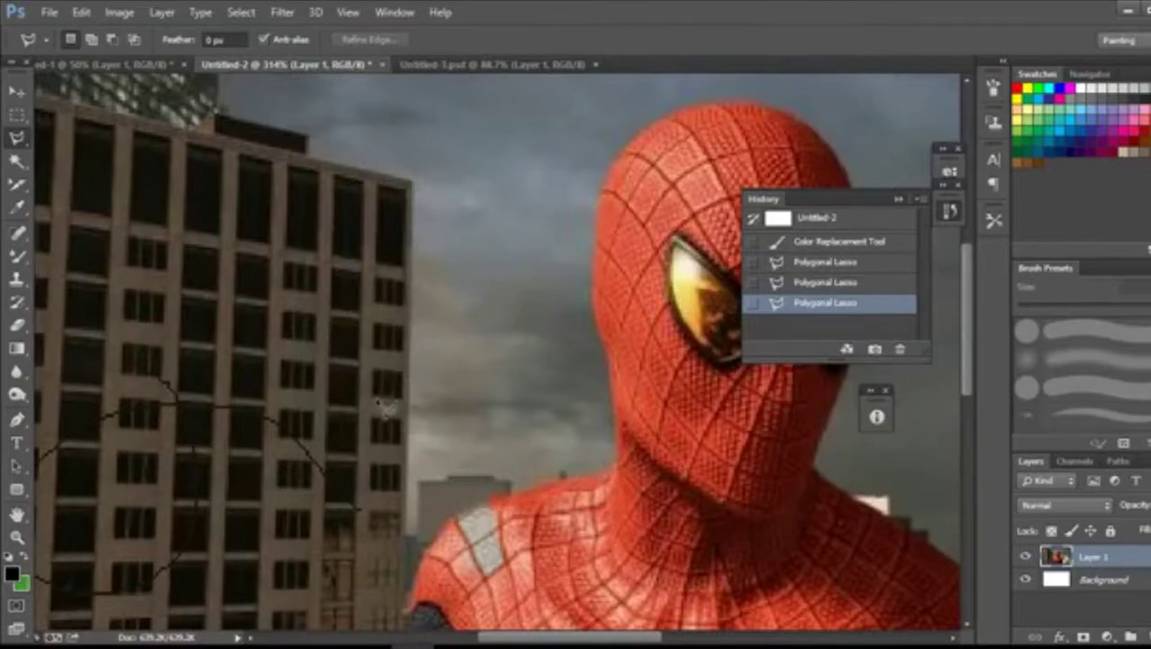
{"action": "scroll", "coordinate": [379, 401], "scroll_direction": "down", "scroll_amount": 3}
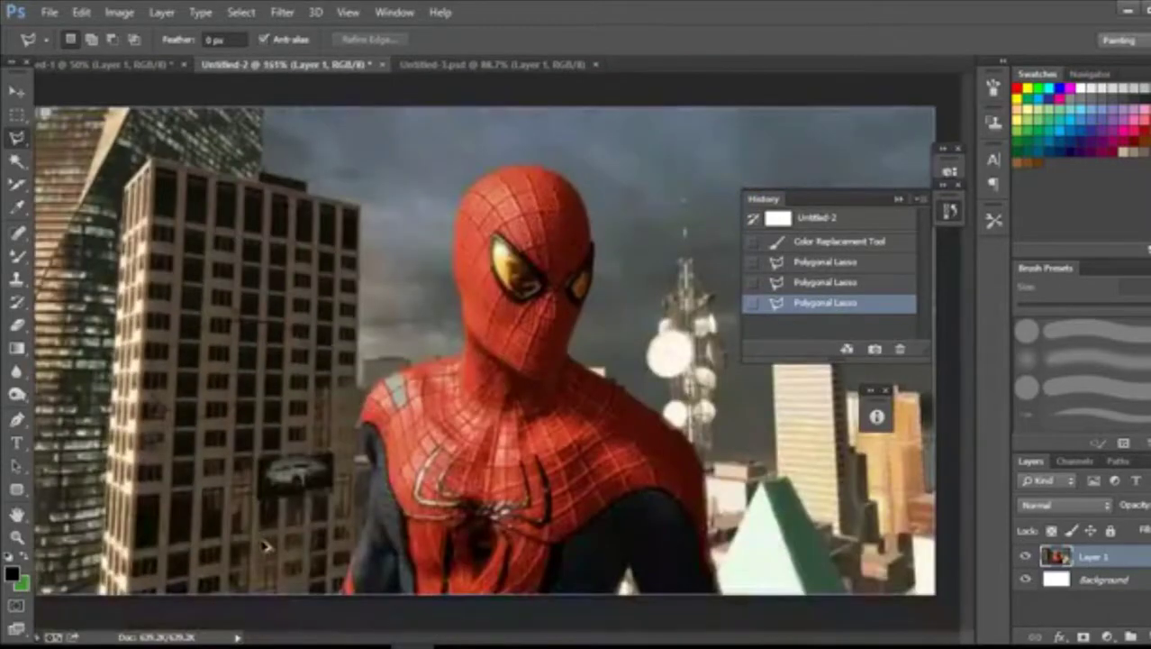
{"action": "scroll", "coordinate": [270, 531], "scroll_direction": "up", "scroll_amount": 2}
{"action": "scroll", "coordinate": [268, 536], "scroll_direction": "down", "scroll_amount": 2}
- Trace a polygonal outline from the arm's lower edge around the tall left buildings and close it
{"action": "left_click", "coordinate": [16, 138]}
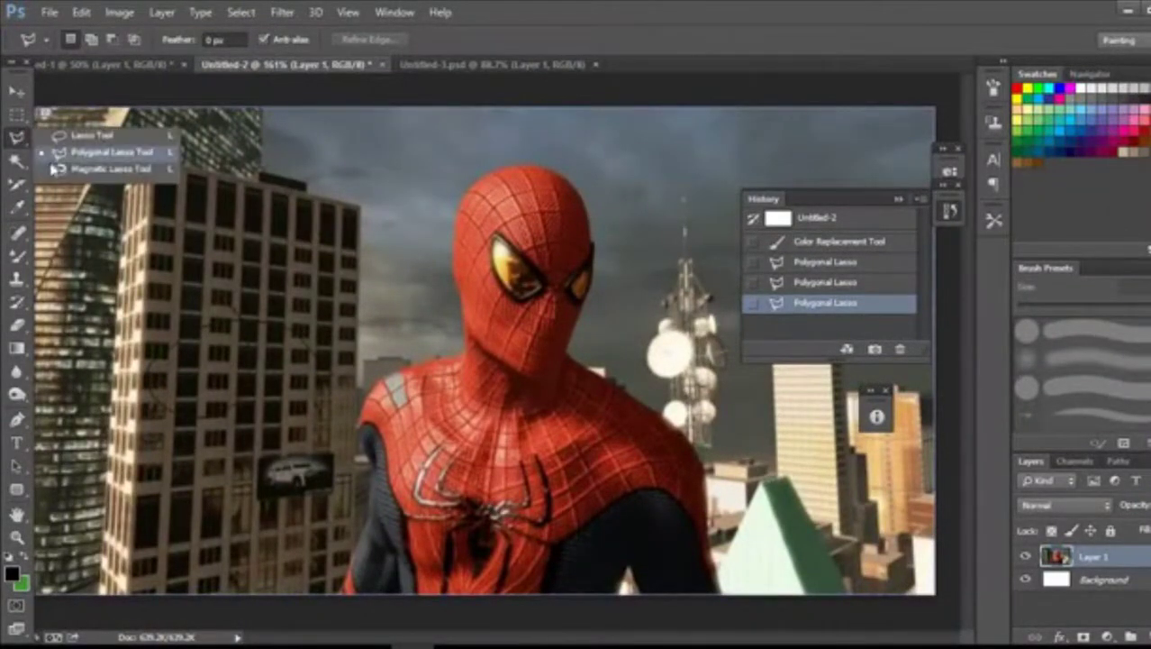
{"action": "left_click", "coordinate": [58, 153]}
{"action": "scroll", "coordinate": [347, 597], "scroll_direction": "up", "scroll_amount": 2}
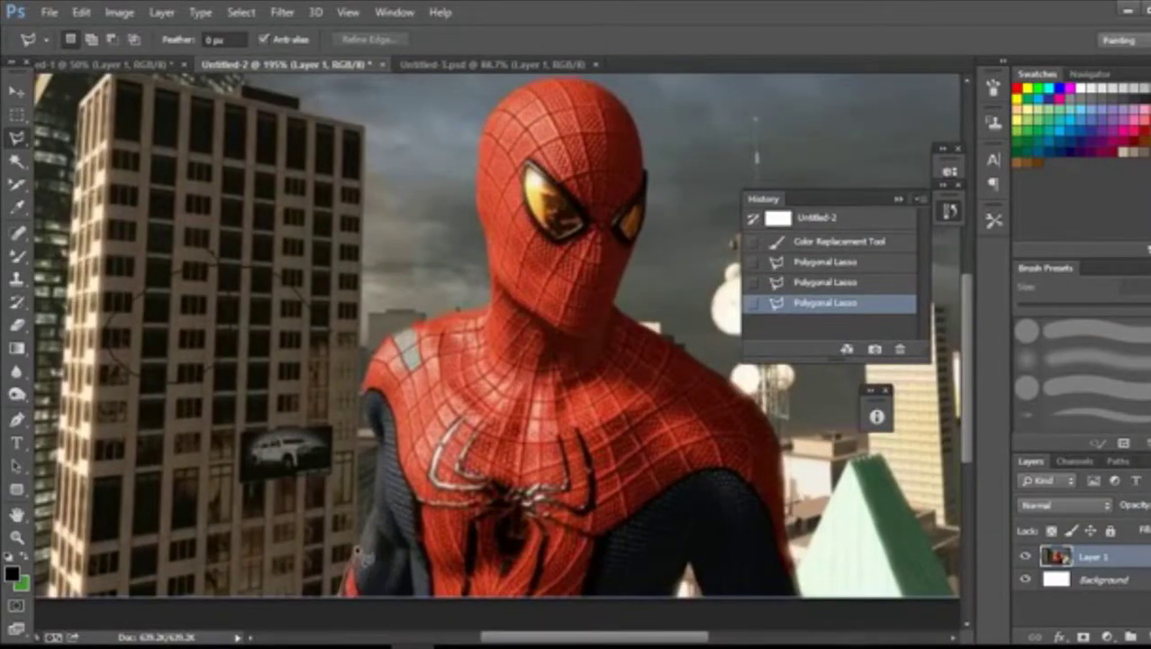
{"action": "left_click", "coordinate": [358, 553]}
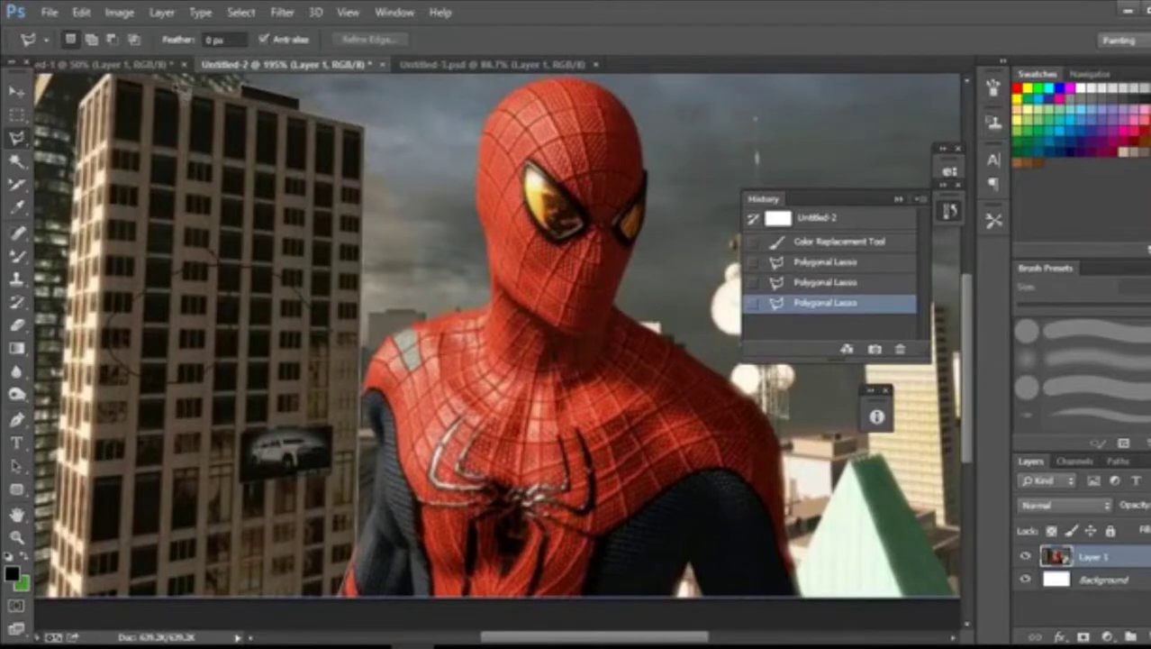
{"action": "scroll", "coordinate": [249, 86], "scroll_direction": "up", "scroll_amount": 3}
{"action": "scroll", "coordinate": [248, 83], "scroll_direction": "up", "scroll_amount": 1}
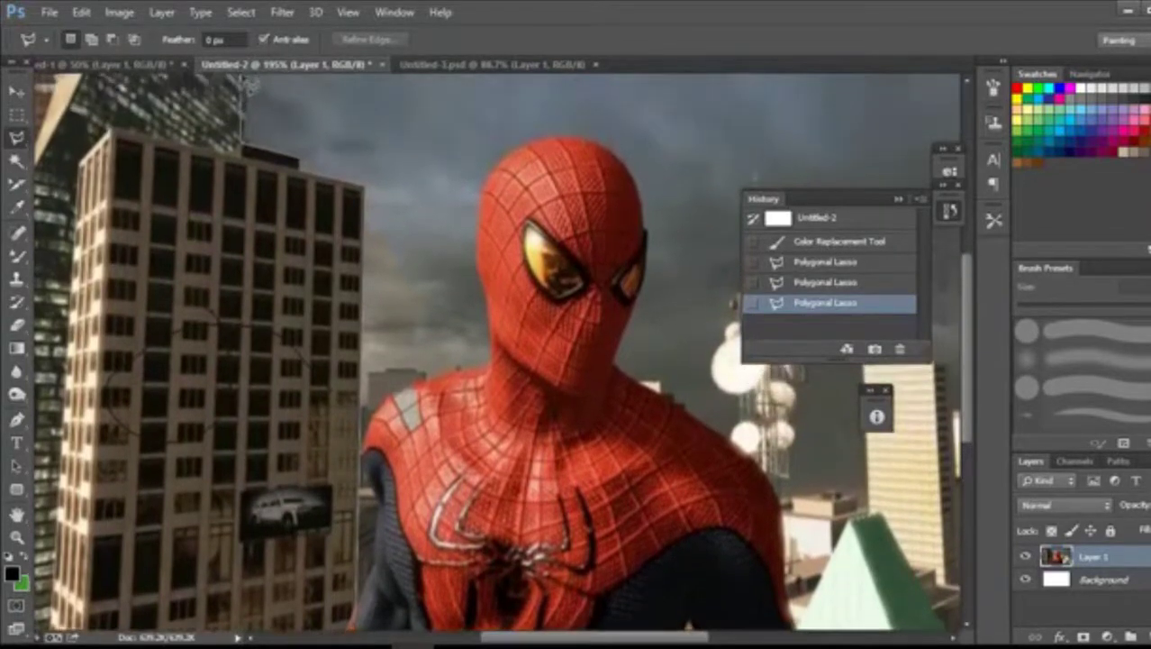
{"action": "scroll", "coordinate": [249, 90], "scroll_direction": "up", "scroll_amount": 2}
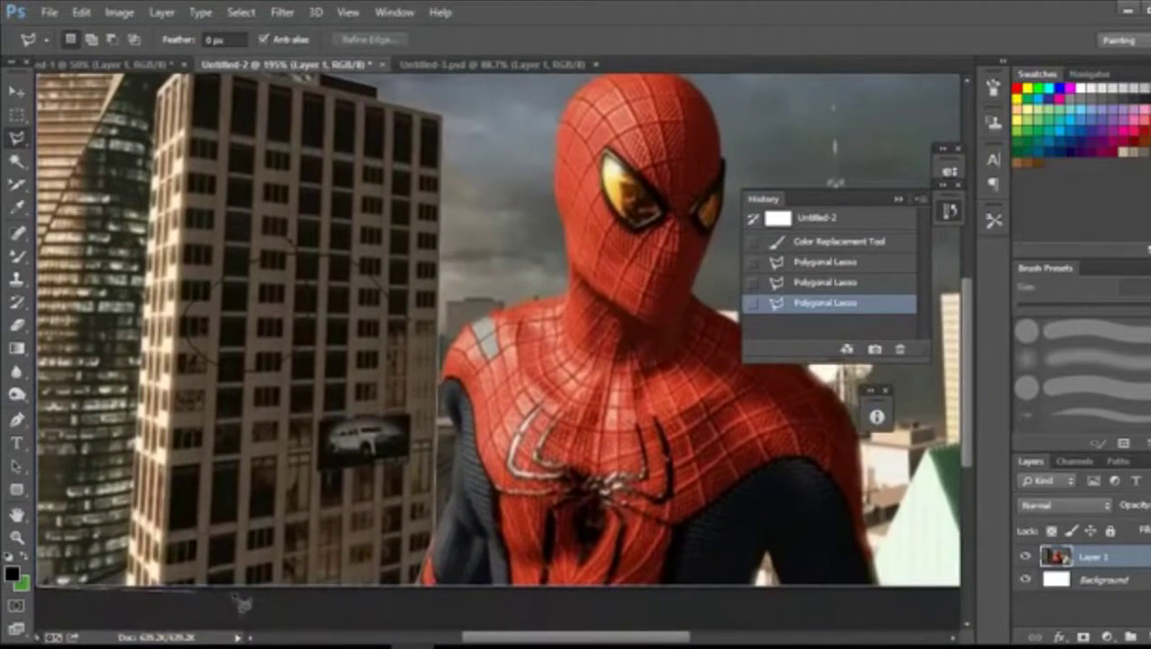
{"action": "double_click", "coordinate": [423, 599]}
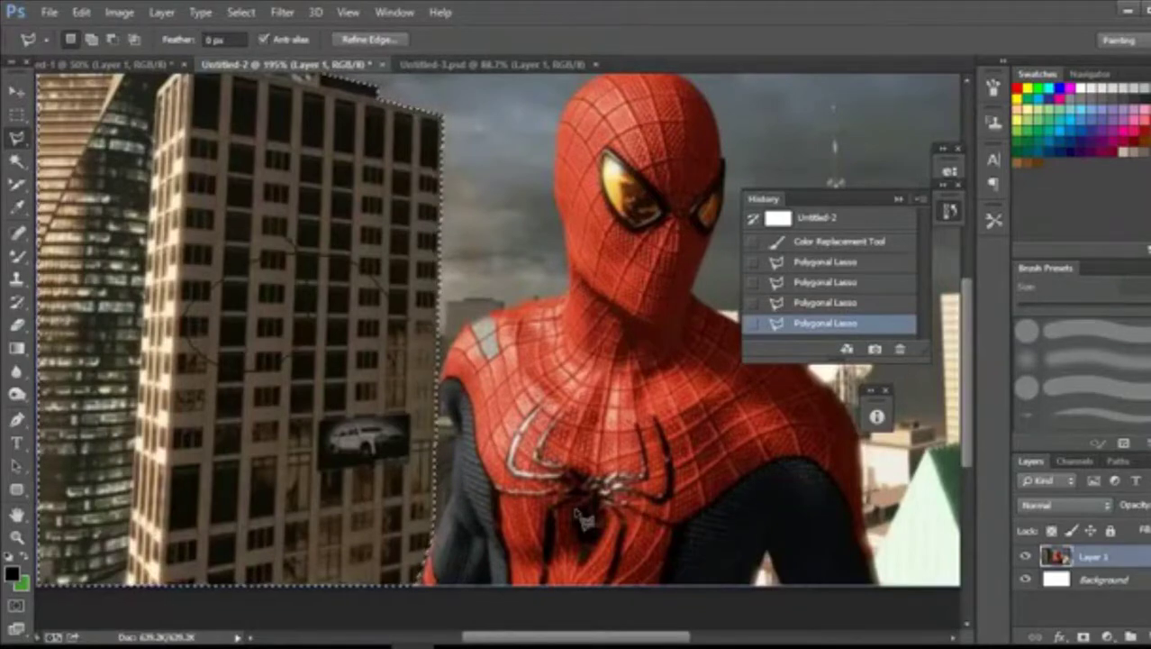
{"action": "scroll", "coordinate": [341, 267], "scroll_direction": "down", "scroll_amount": 2}
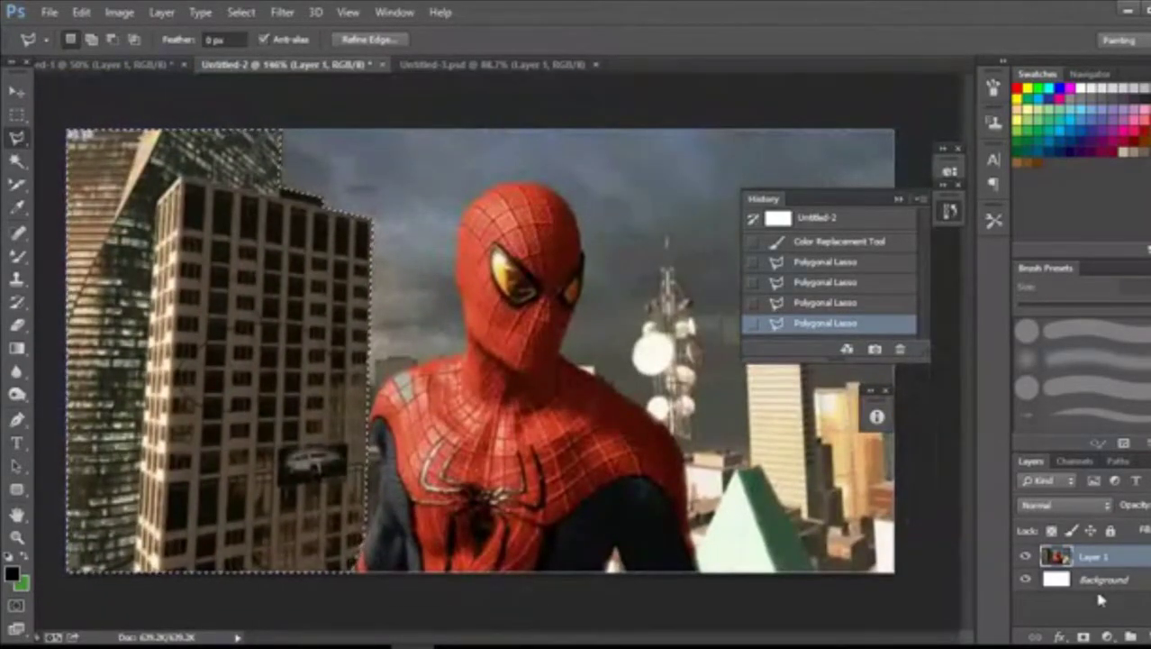
- Cut the selected left buildings and paste them as a new Layer 2
{"action": "left_click", "coordinate": [81, 12]}
{"action": "left_click", "coordinate": [108, 96]}
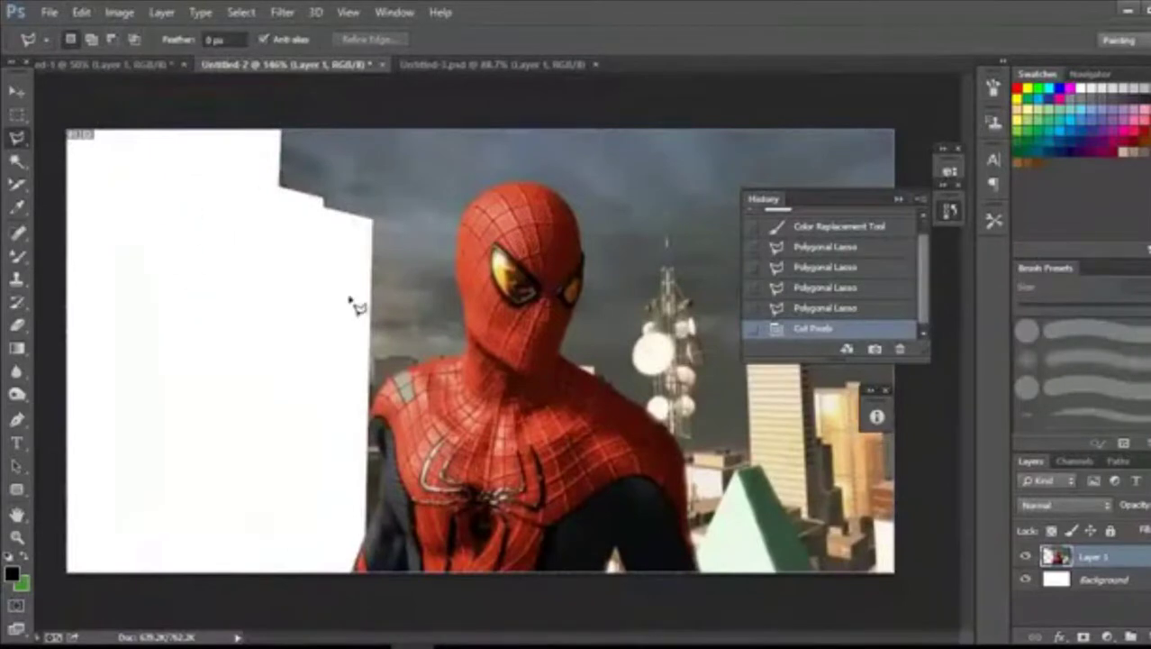
{"action": "key", "text": "ctrl+v"}
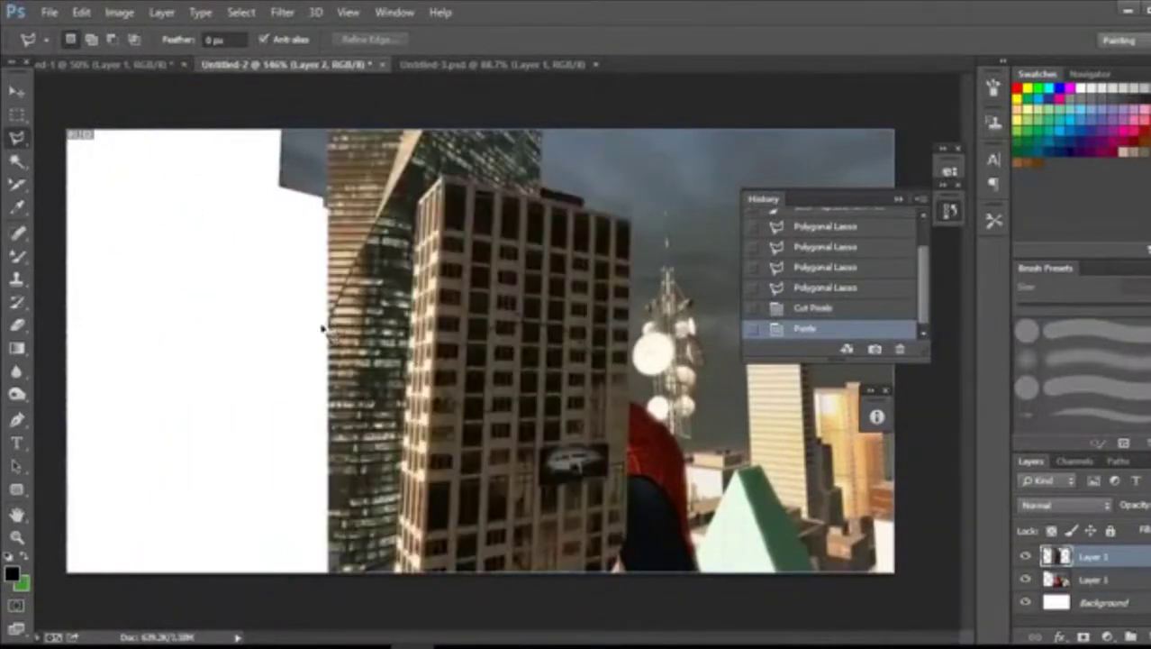
- Move the Layer 2 buildings right over Spider-Man, leaving white on the left
{"action": "left_click", "coordinate": [16, 91]}
{"action": "left_click_drag", "start_coordinate": [496, 300], "coordinate": [360, 271]}
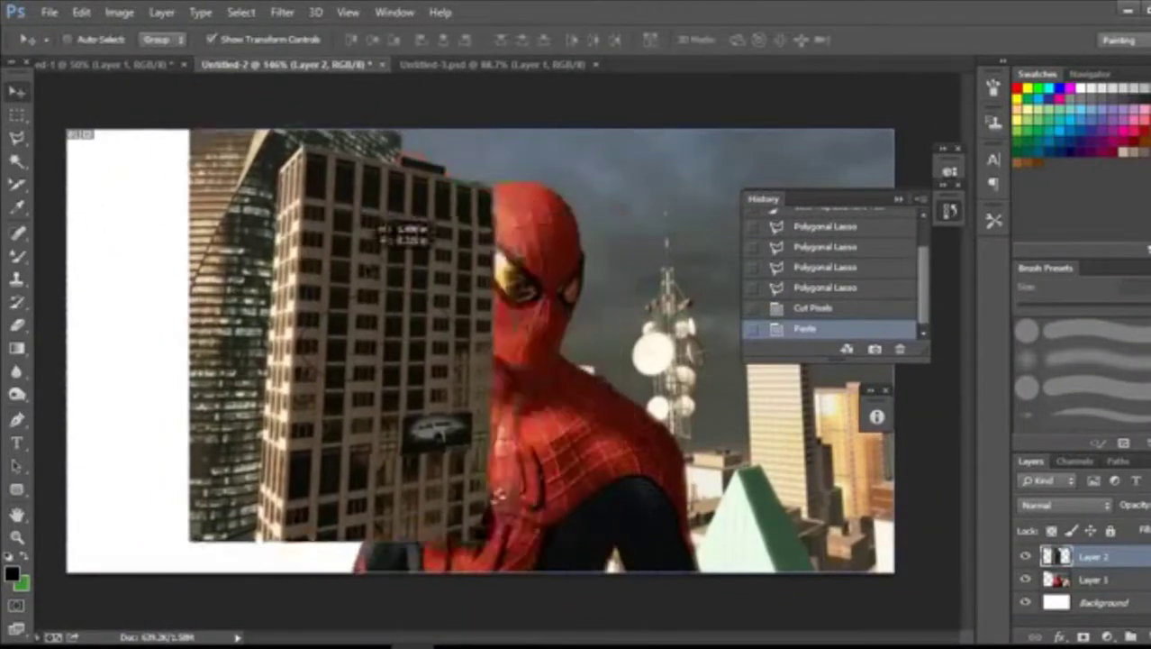
{"action": "left_click_drag", "start_coordinate": [383, 232], "coordinate": [377, 237]}
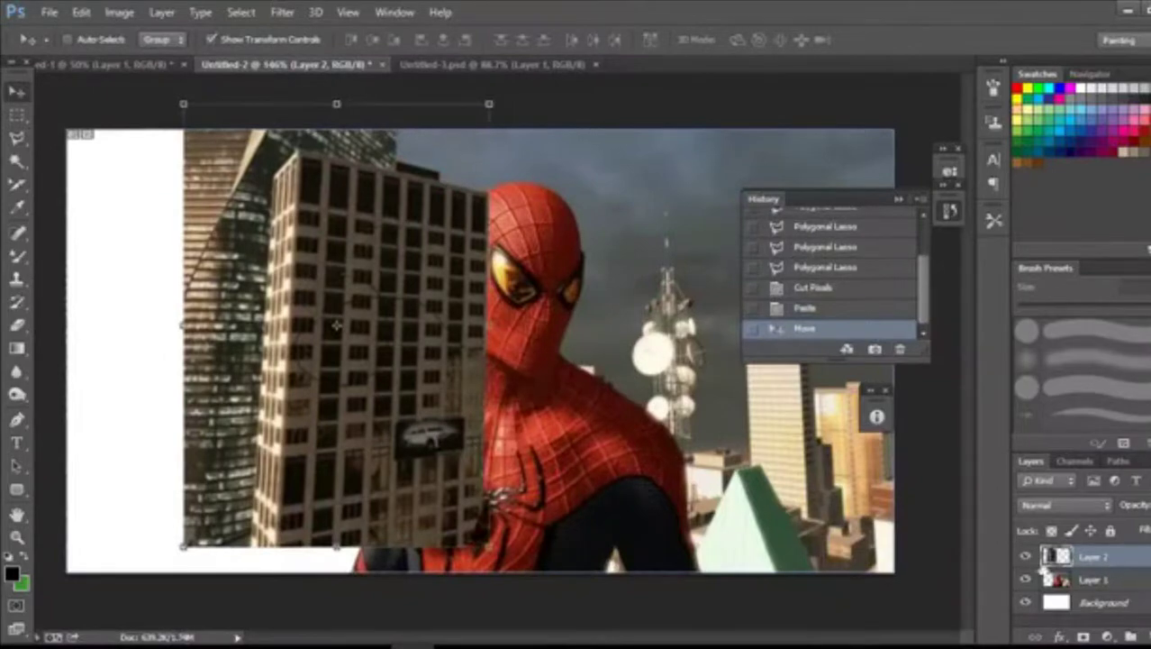
{"action": "left_click_drag", "start_coordinate": [223, 307], "coordinate": [190, 305]}
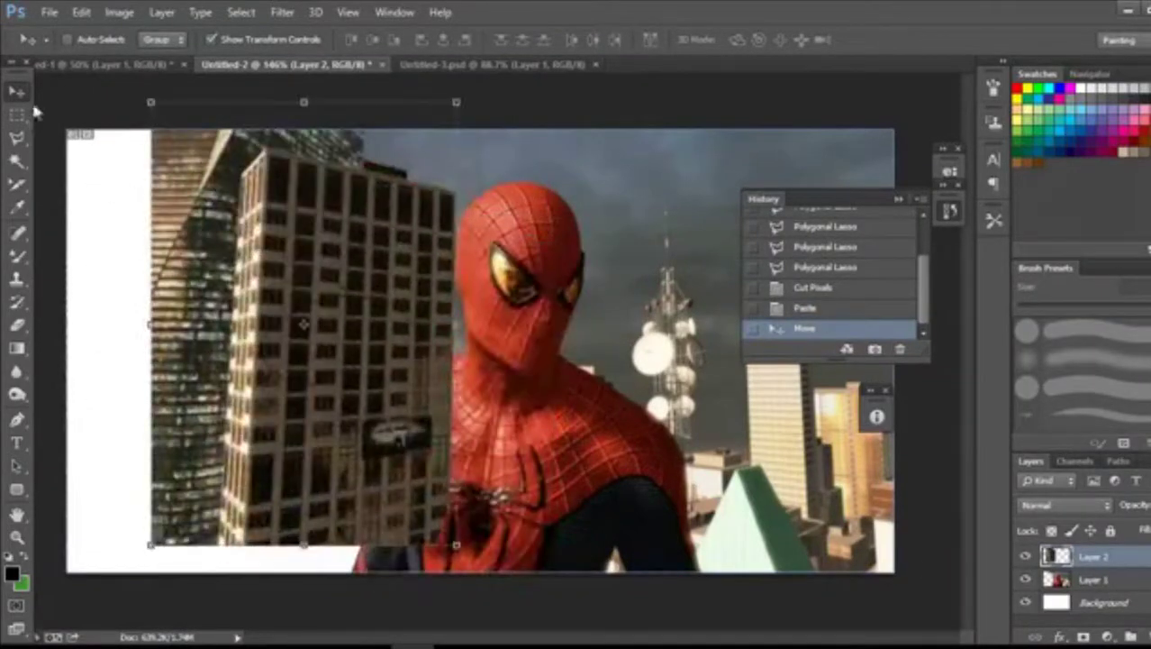
{"action": "left_click_drag", "start_coordinate": [303, 323], "coordinate": [155, 286]}
{"action": "scroll", "coordinate": [188, 301], "scroll_direction": "down", "scroll_amount": 1}
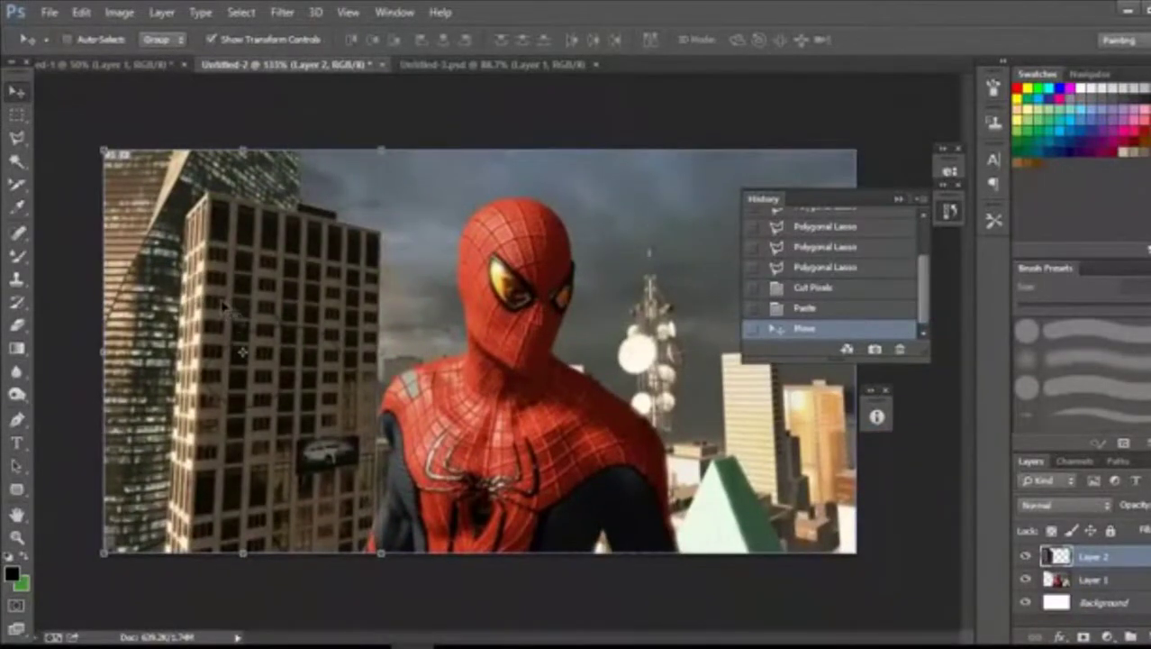
{"action": "left_click_drag", "start_coordinate": [224, 306], "coordinate": [662, 314]}
{"action": "scroll", "coordinate": [631, 320], "scroll_direction": "down", "scroll_amount": 1}
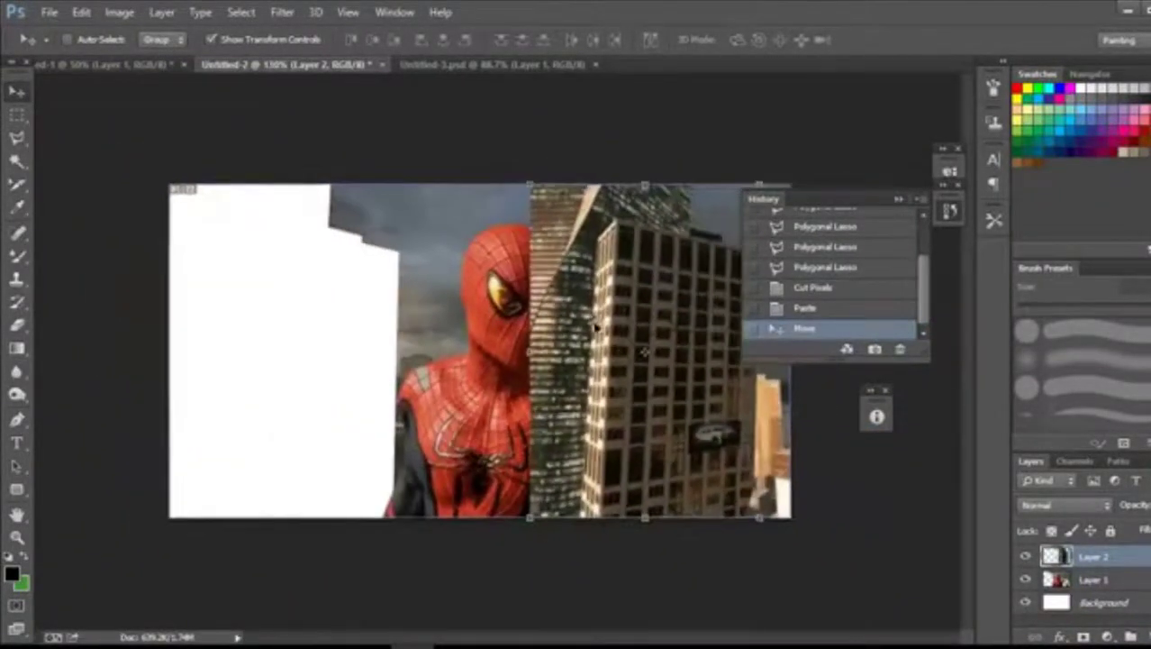
{"action": "scroll", "coordinate": [596, 327], "scroll_direction": "down", "scroll_amount": 3}
{"action": "left_click_drag", "start_coordinate": [602, 336], "coordinate": [625, 338]}
{"action": "scroll", "coordinate": [645, 340], "scroll_direction": "up", "scroll_amount": 2}
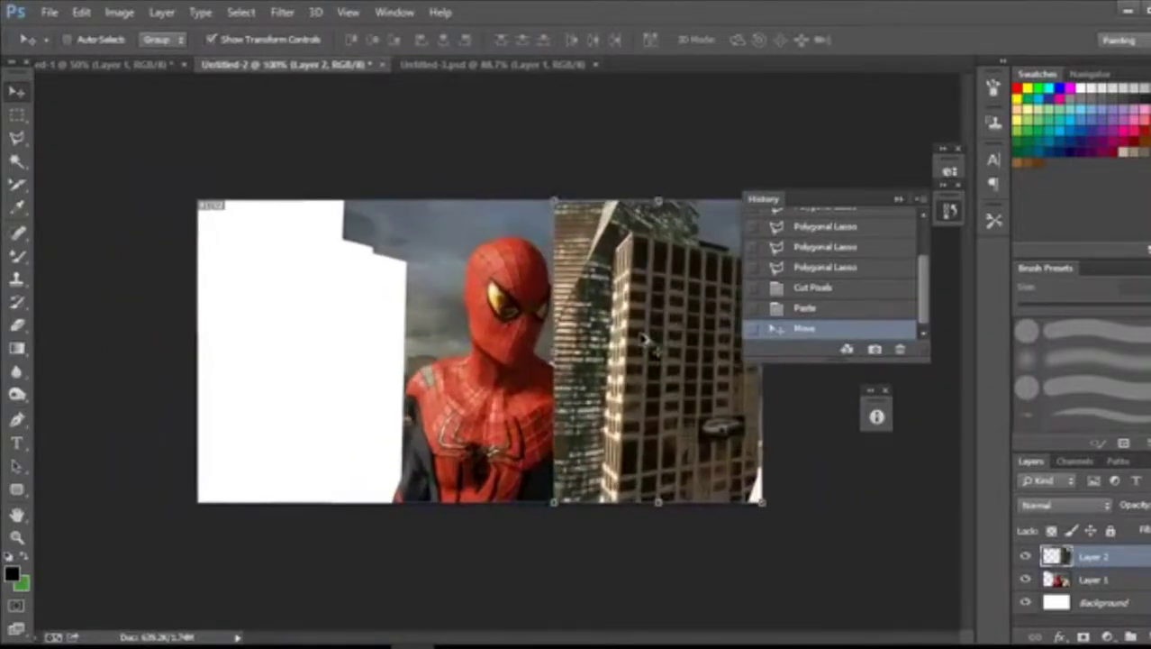
{"action": "scroll", "coordinate": [644, 341], "scroll_direction": "up", "scroll_amount": 1}
- Rectangle-select the left portion of Layer 1 and cut-paste it onto a new Layer 3
{"action": "left_click", "coordinate": [18, 115]}
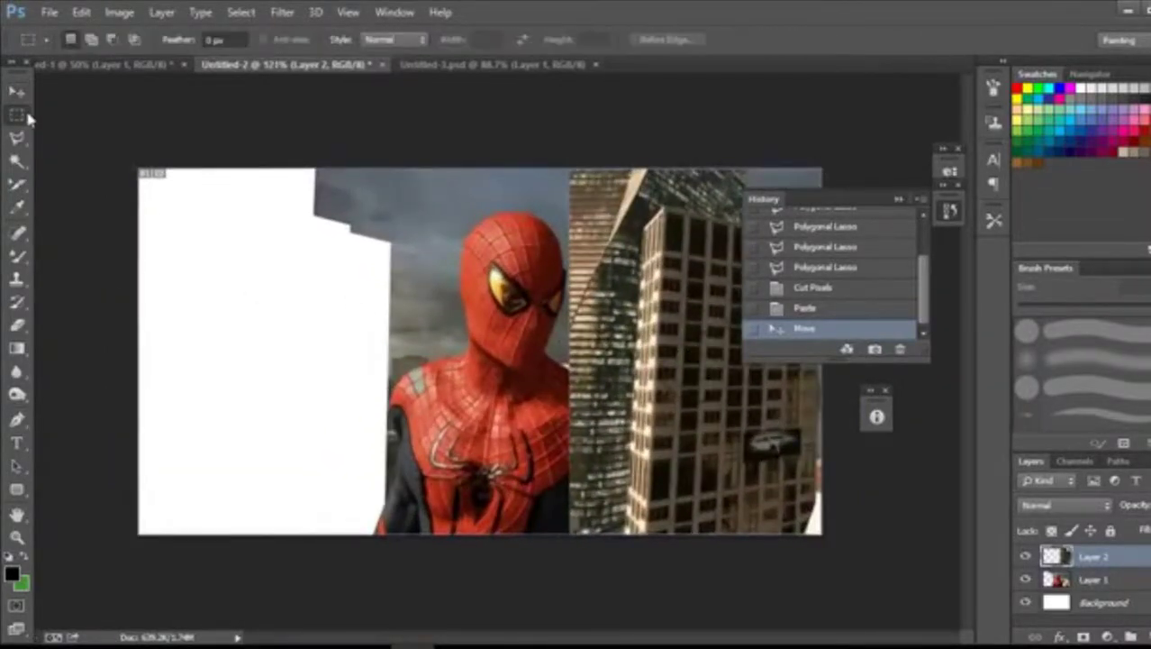
{"action": "right_click", "coordinate": [28, 118]}
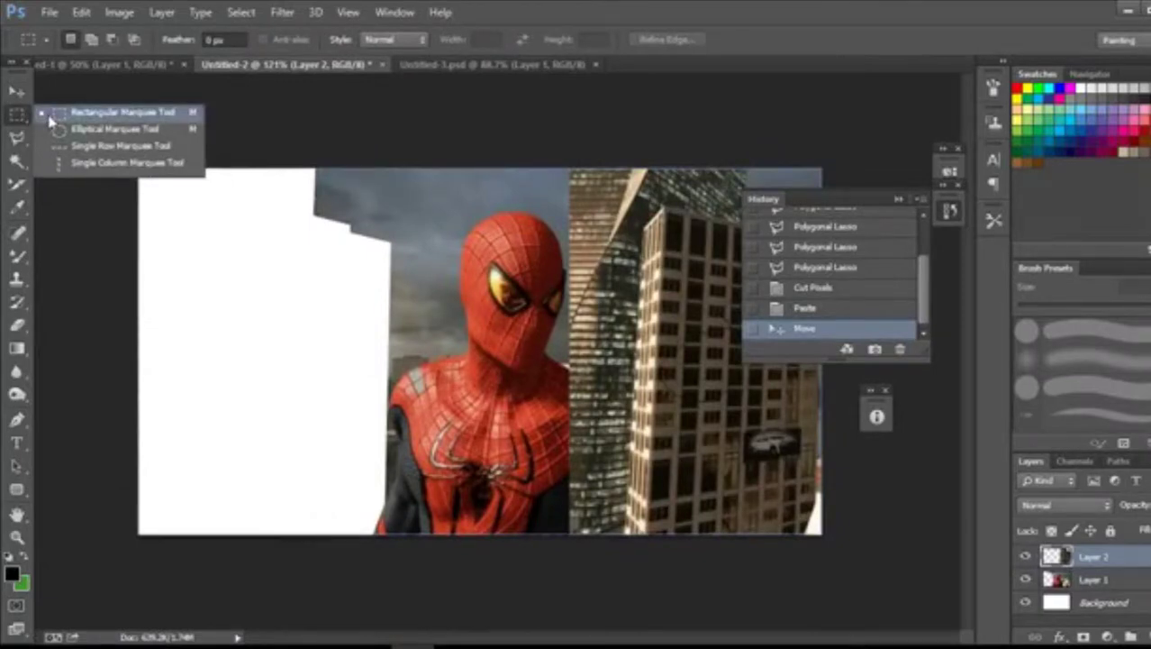
{"action": "left_click", "coordinate": [50, 114]}
{"action": "scroll", "coordinate": [76, 160], "scroll_direction": "down", "scroll_amount": 2}
{"action": "left_click_drag", "start_coordinate": [166, 189], "coordinate": [828, 526]}
{"action": "key", "text": "ctrl+d"}
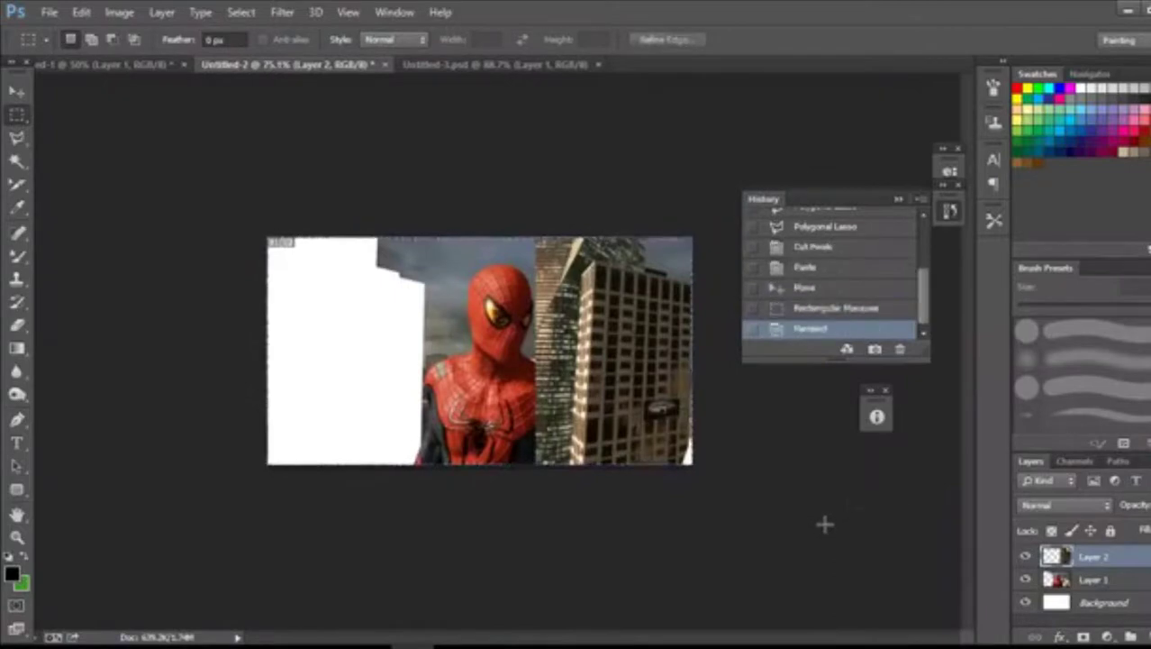
{"action": "left_click", "coordinate": [1095, 580]}
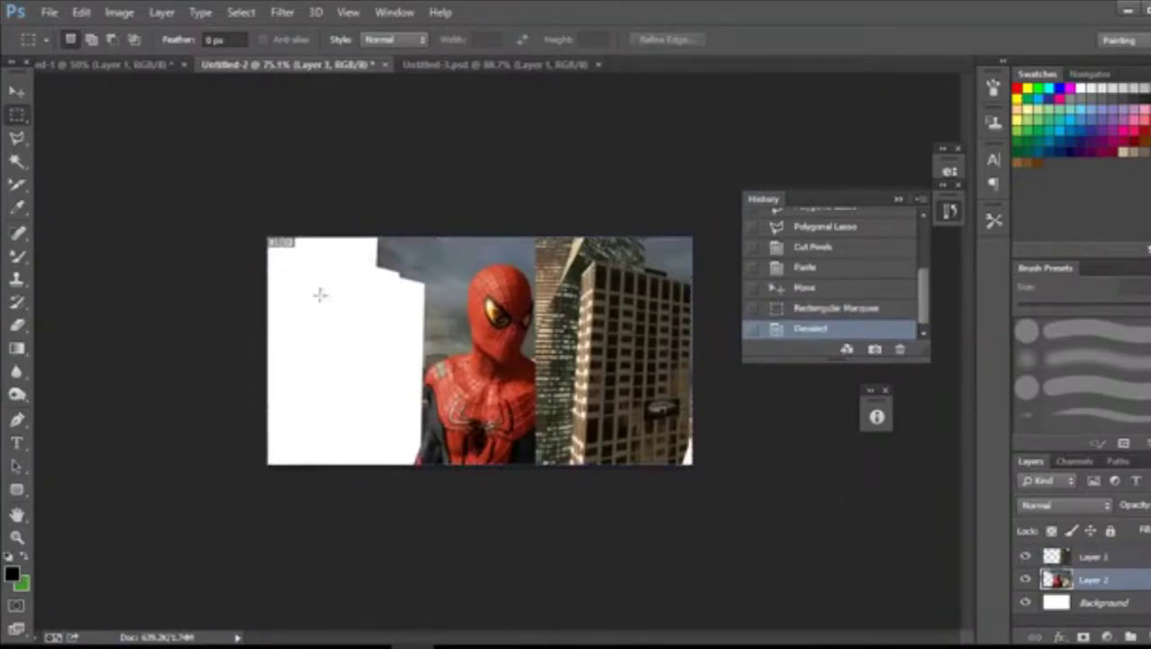
{"action": "left_click_drag", "start_coordinate": [314, 237], "coordinate": [824, 636]}
{"action": "key", "text": "ctrl+x"}
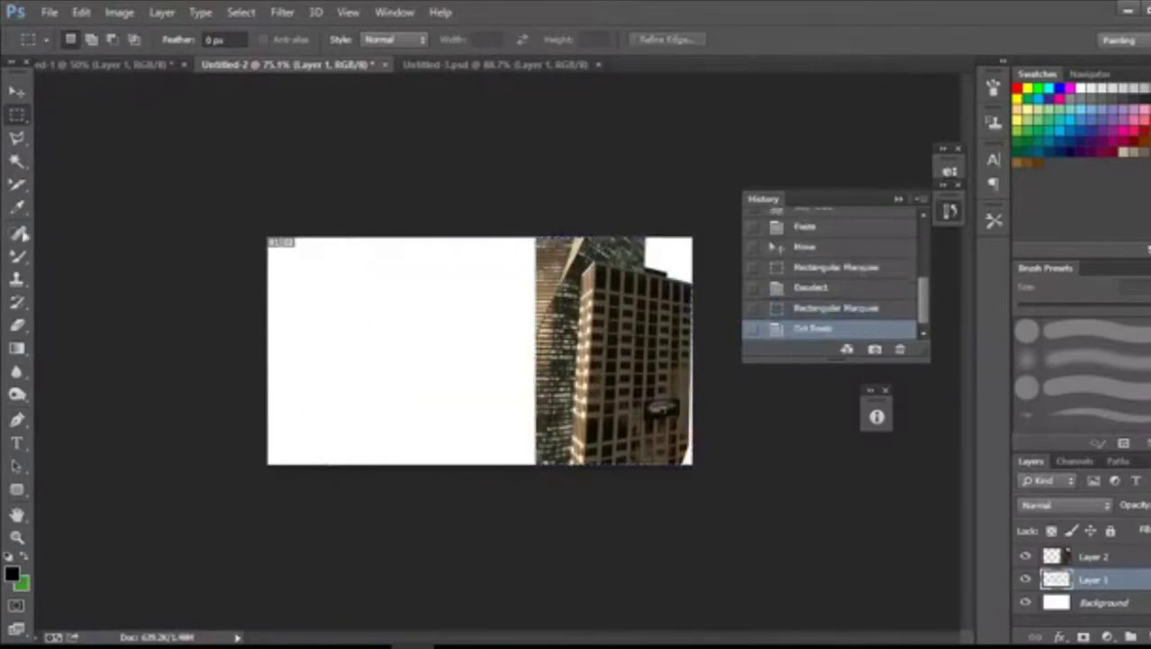
{"action": "key", "text": "ctrl+v"}
- Shift the pasted Spider-Man left and enlarge it to about 110%
{"action": "left_click", "coordinate": [16, 91]}
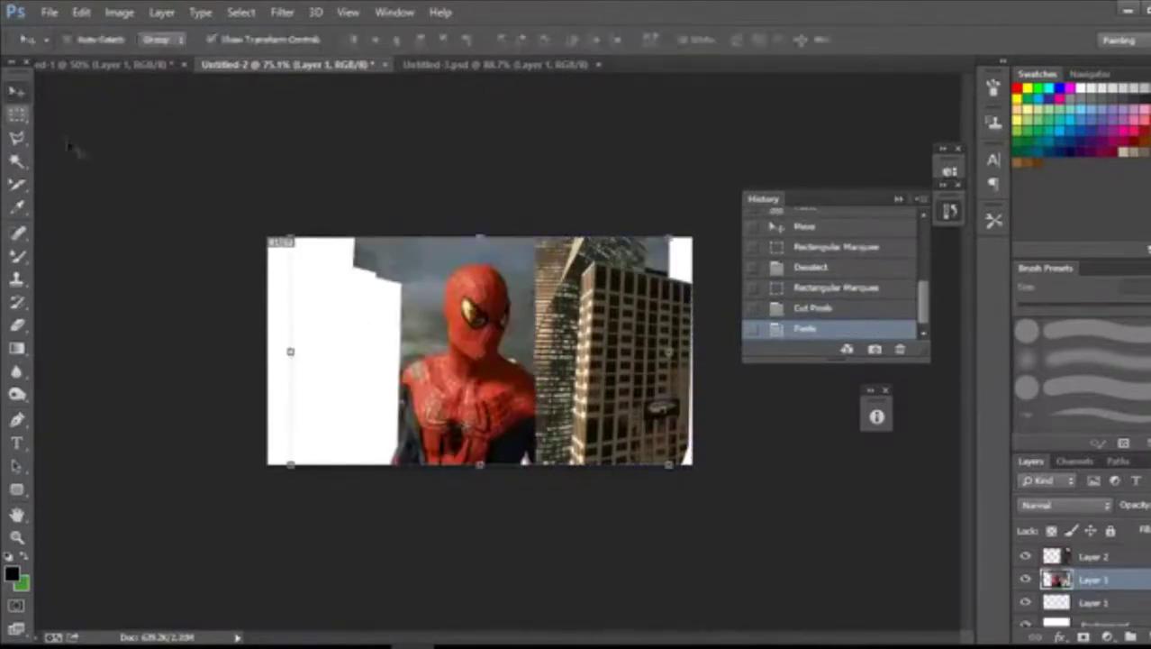
{"action": "left_click_drag", "start_coordinate": [291, 349], "coordinate": [382, 351]}
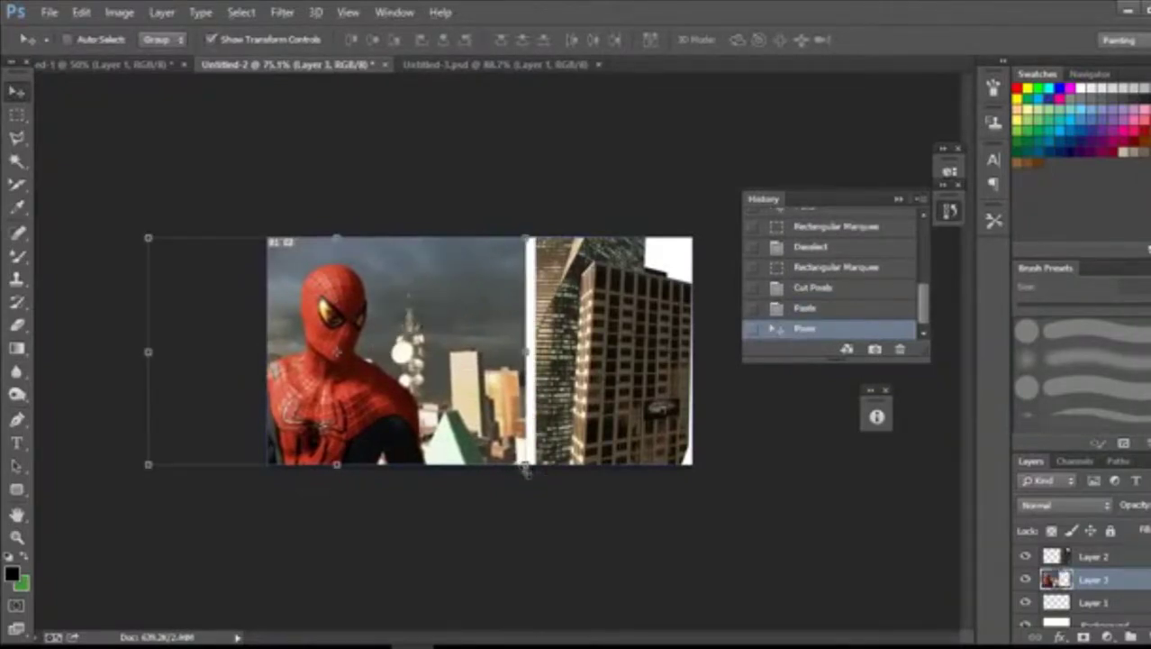
{"action": "left_click_drag", "start_coordinate": [528, 467], "coordinate": [544, 487]}
{"action": "left_click_drag", "start_coordinate": [488, 433], "coordinate": [497, 447]}
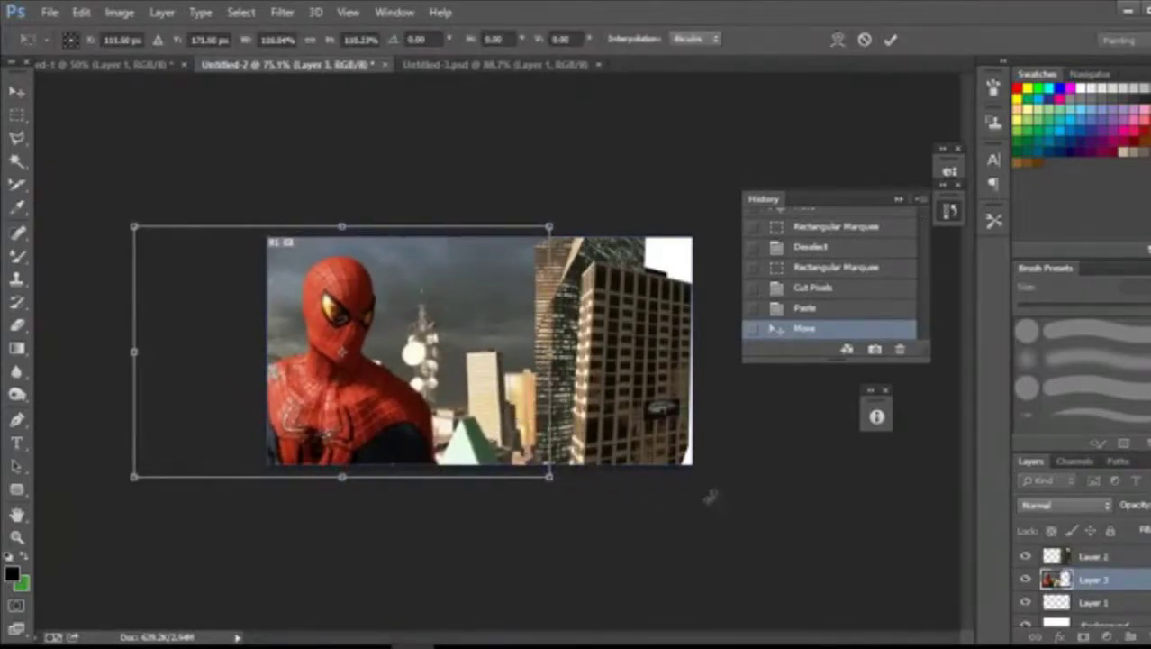
- Flip the Layer 2 buildings horizontally, enlarge them and place them beside Spider-Man
{"action": "left_click", "coordinate": [1099, 558]}
{"action": "mouse_move", "coordinate": [611, 352]}
{"action": "left_mouse_down"}
{"action": "mouse_move", "coordinate": [620, 354]}
{"action": "mouse_move", "coordinate": [606, 352]}
{"action": "left_mouse_up"}
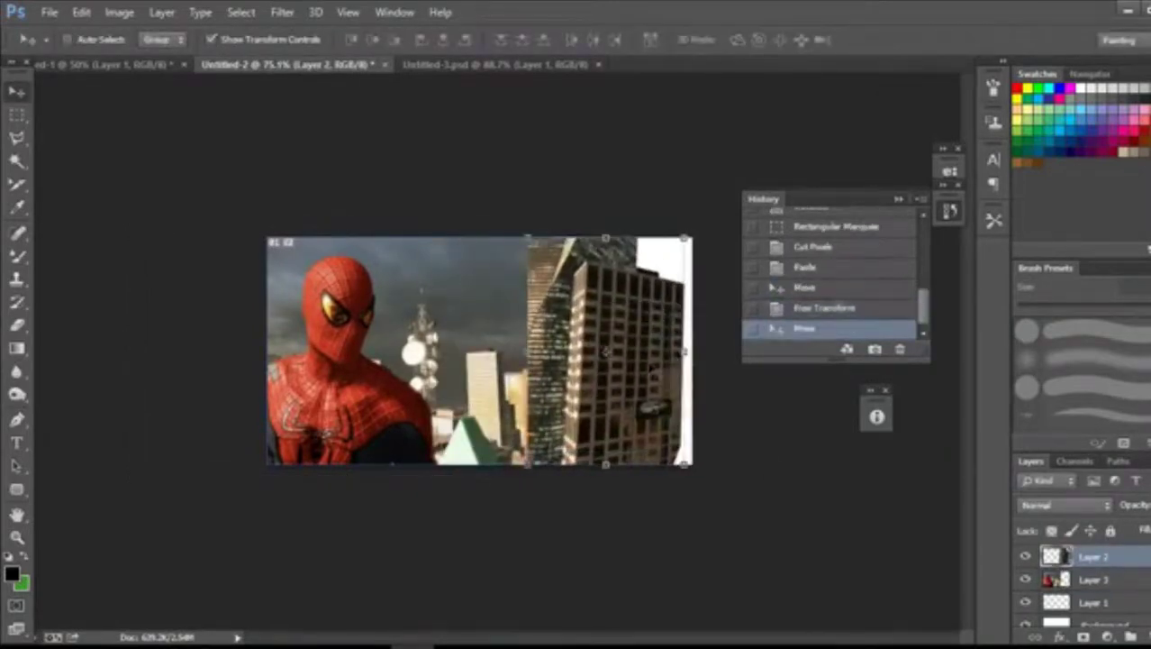
{"action": "left_click_drag", "start_coordinate": [684, 352], "coordinate": [374, 352]}
{"action": "left_click_drag", "start_coordinate": [433, 379], "coordinate": [573, 379]}
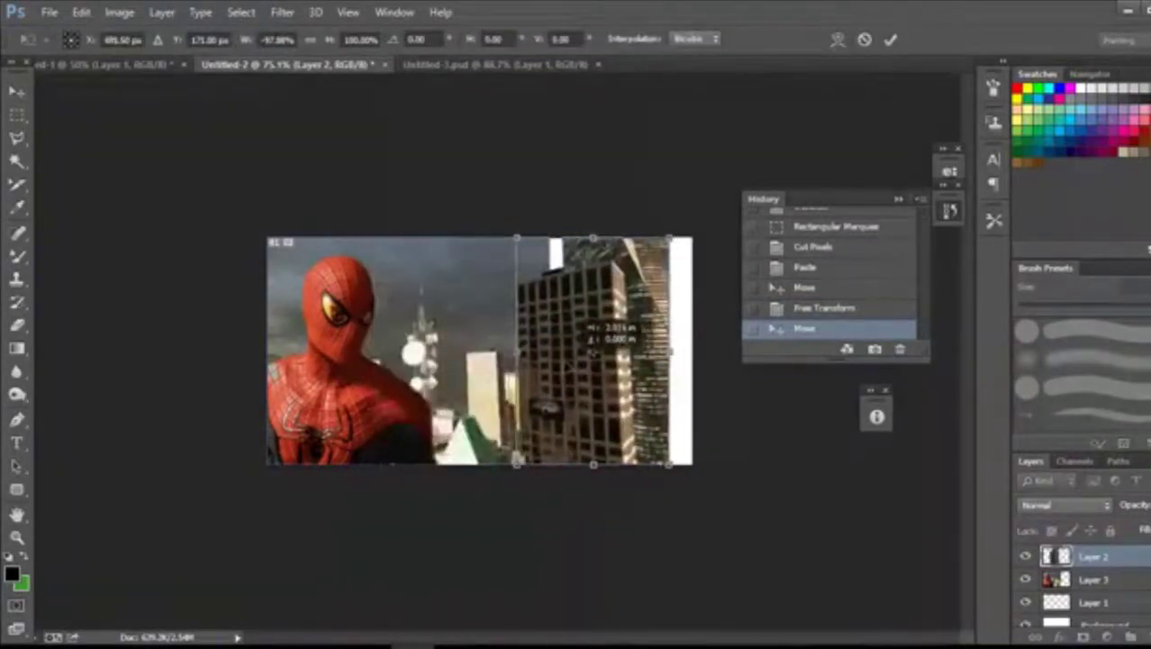
{"action": "left_click_drag", "start_coordinate": [668, 463], "coordinate": [701, 504]}
{"action": "left_click_drag", "start_coordinate": [642, 441], "coordinate": [645, 439]}
{"action": "key", "text": "Return"}
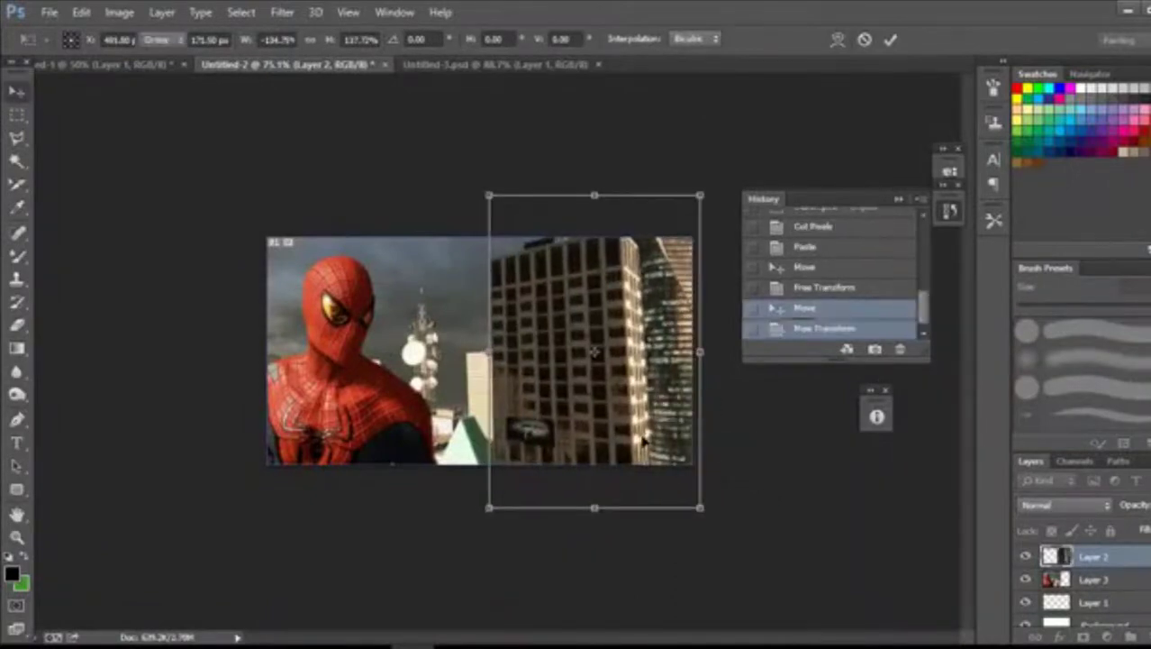
{"action": "left_click", "coordinate": [17, 257]}
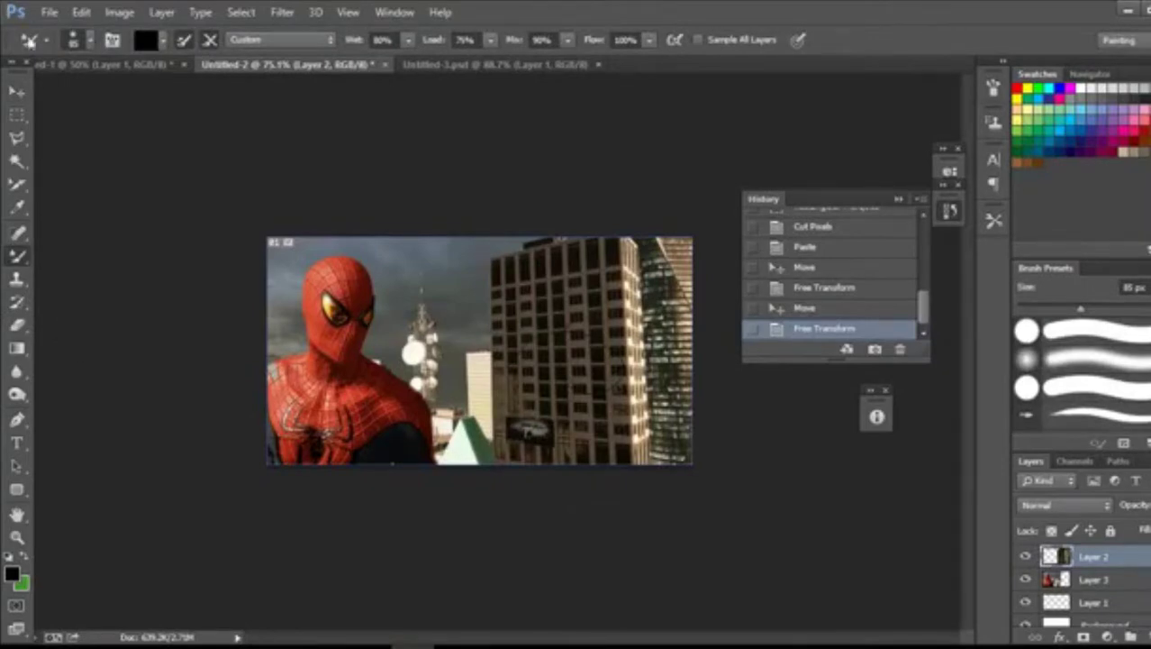
{"action": "left_click_drag", "start_coordinate": [16, 137], "coordinate": [78, 159]}
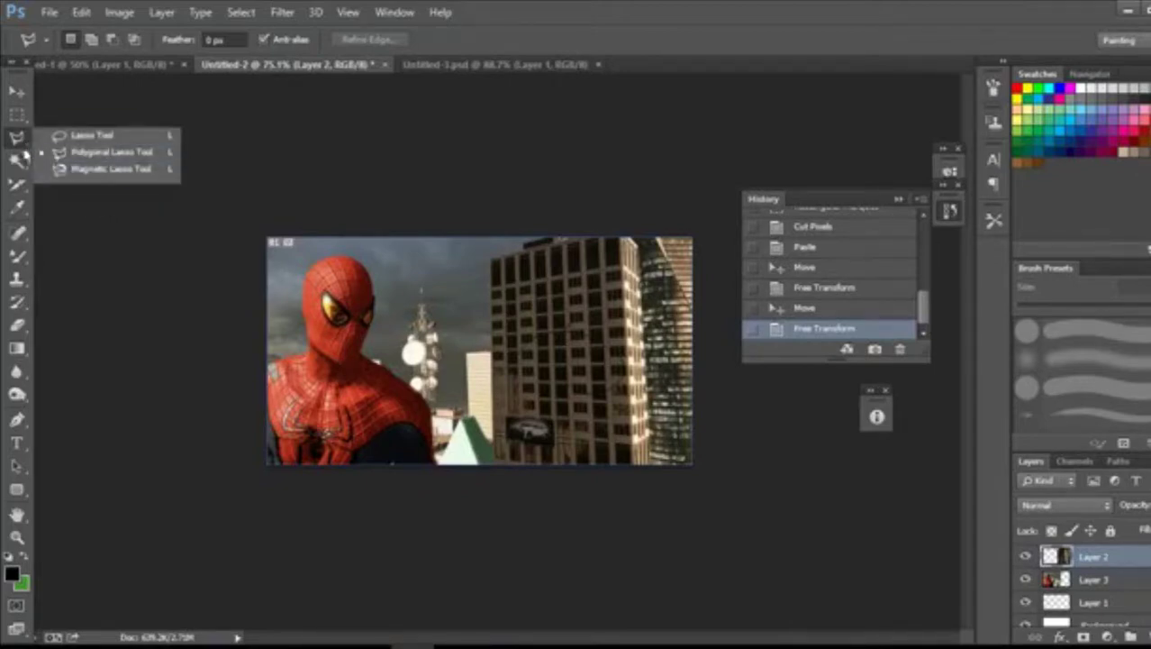
- With the Polygonal Lasso chosen, return to Untitled-1 and collapse the History panel
{"action": "left_click", "coordinate": [59, 170]}
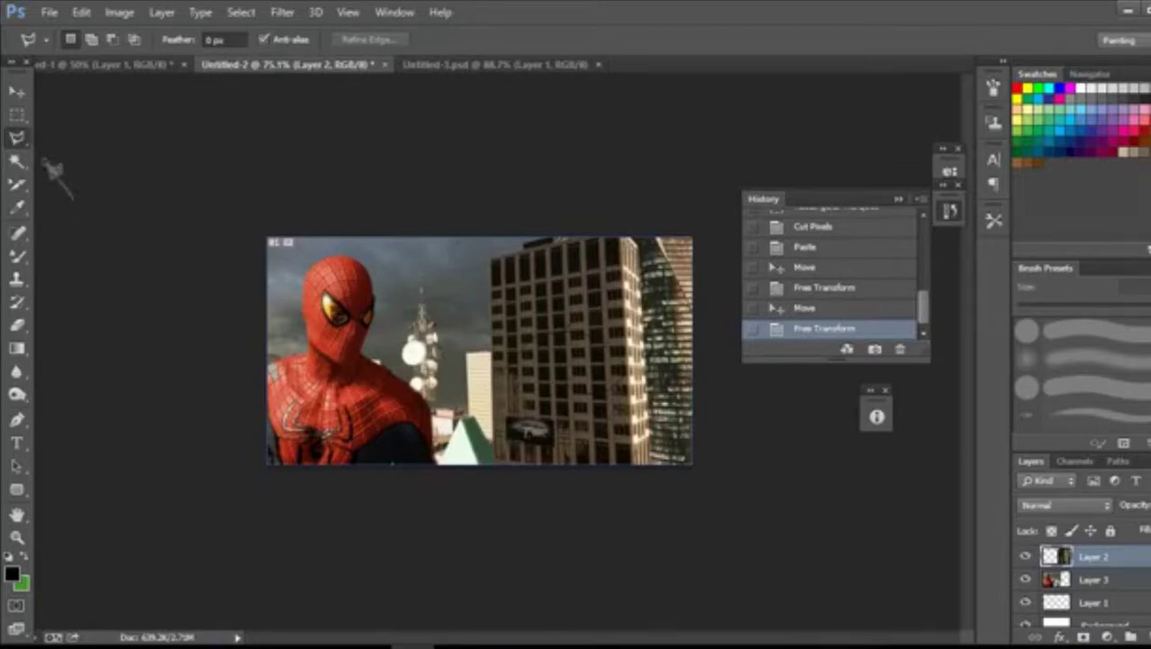
{"action": "left_click", "coordinate": [59, 171]}
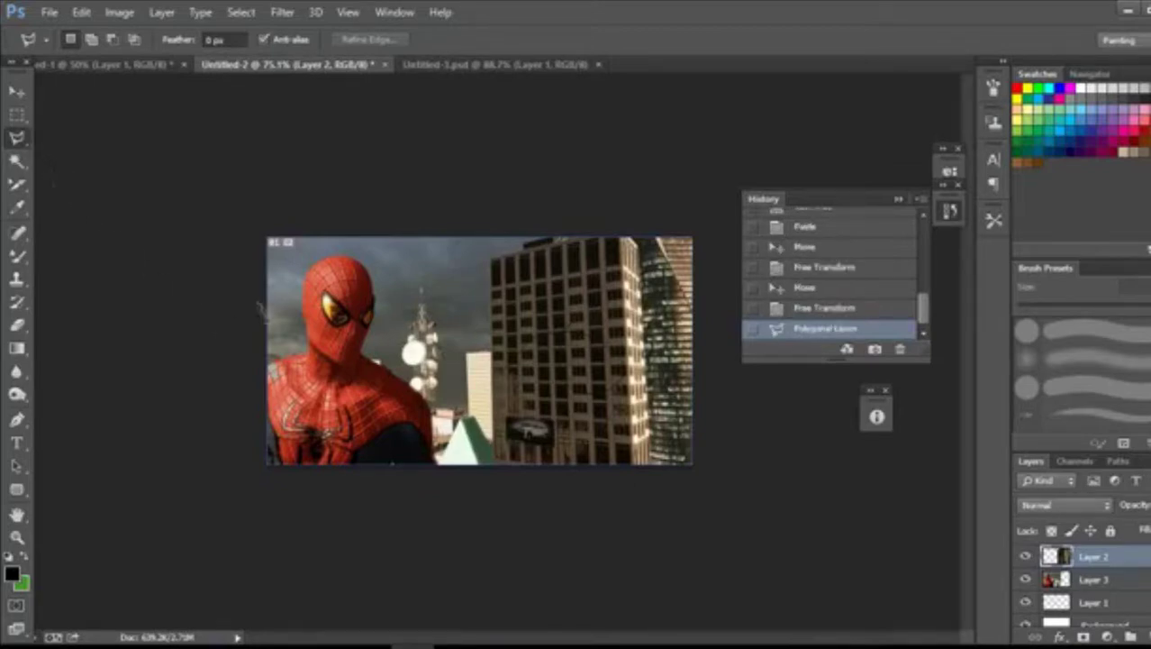
{"action": "left_click", "coordinate": [160, 64]}
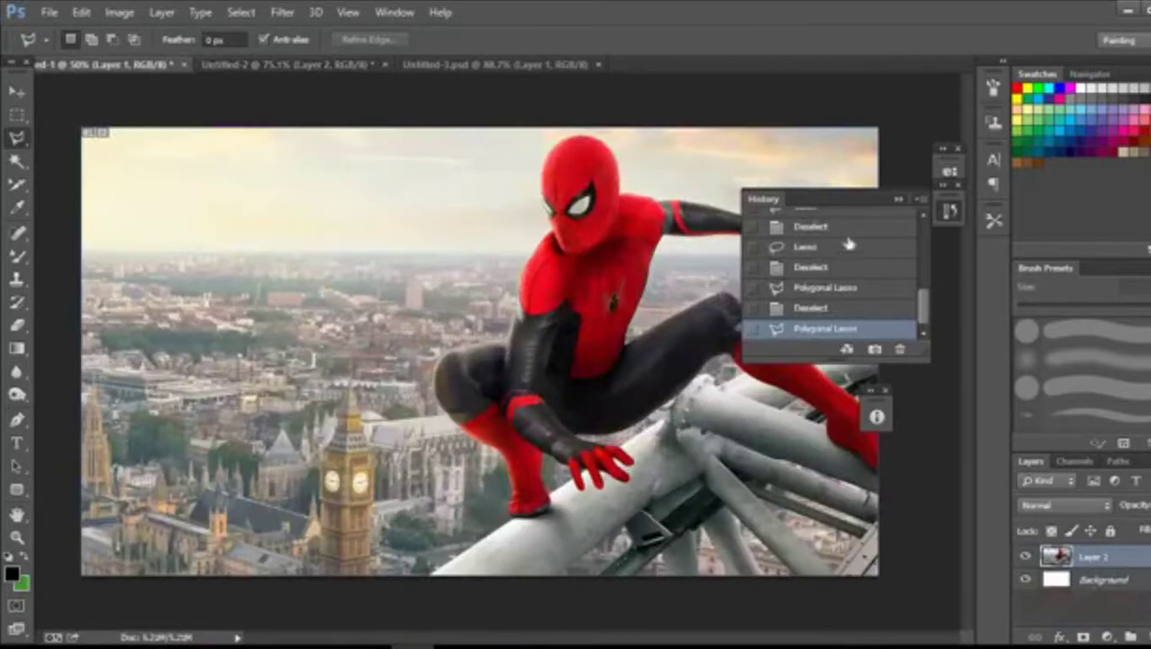
{"action": "left_click", "coordinate": [897, 198]}
{"action": "scroll", "coordinate": [686, 232], "scroll_direction": "up", "scroll_amount": 2}
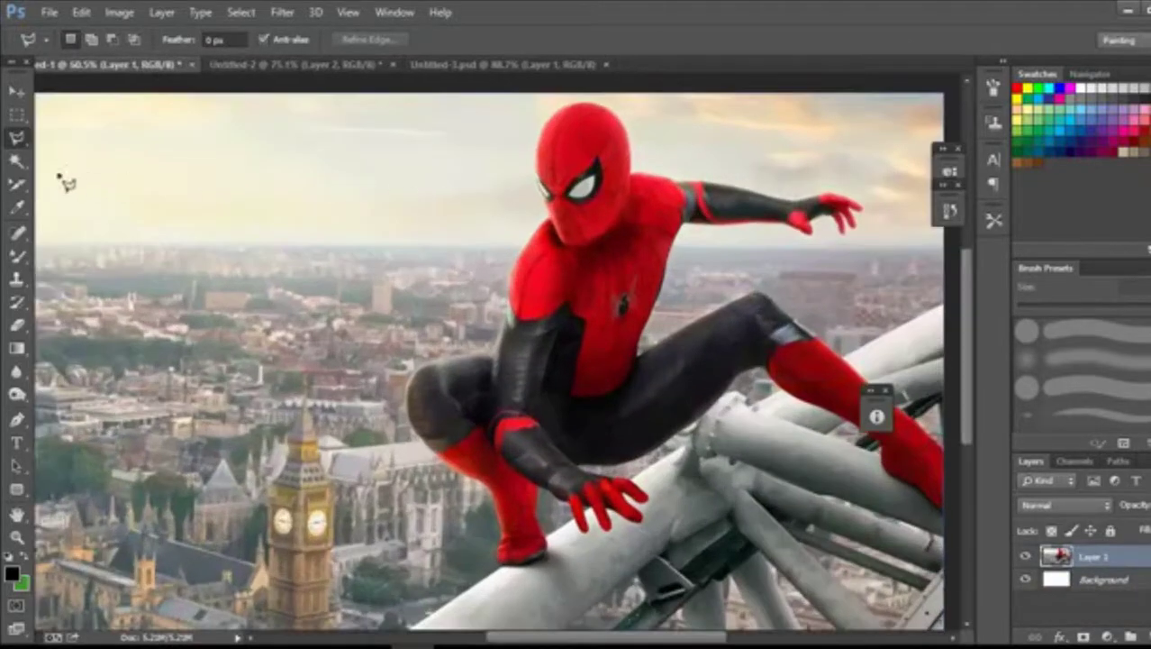
- Choose the Magnetic Lasso Tool and zoom in on the crouching Spider-Man
{"action": "left_click", "coordinate": [13, 141]}
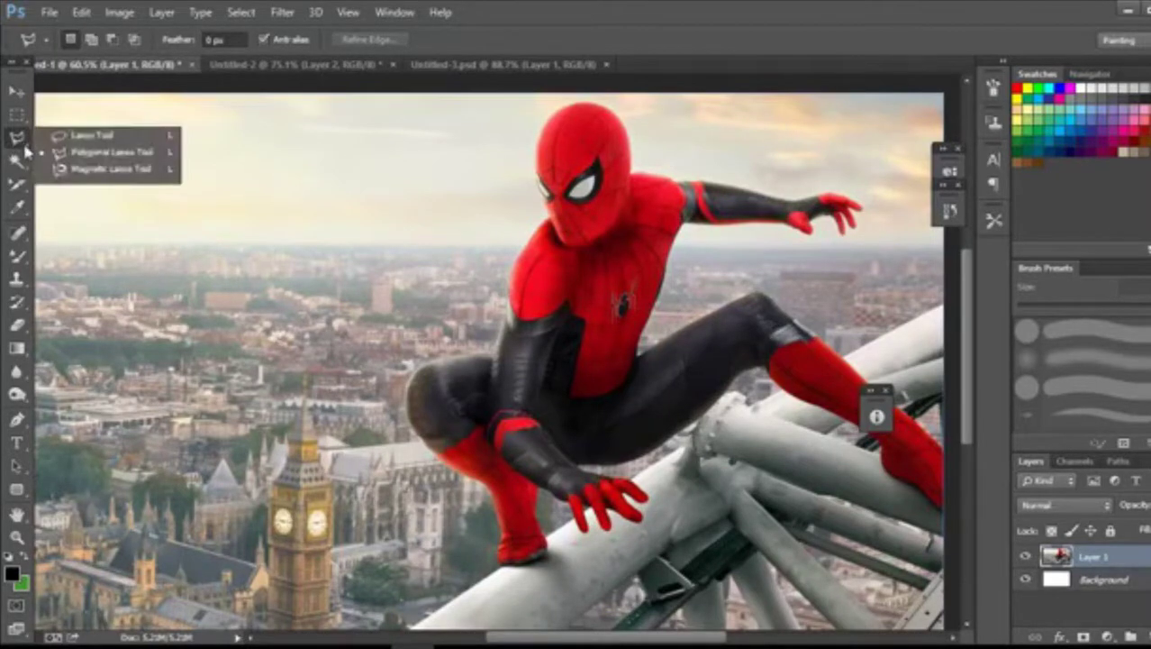
{"action": "left_click", "coordinate": [79, 171]}
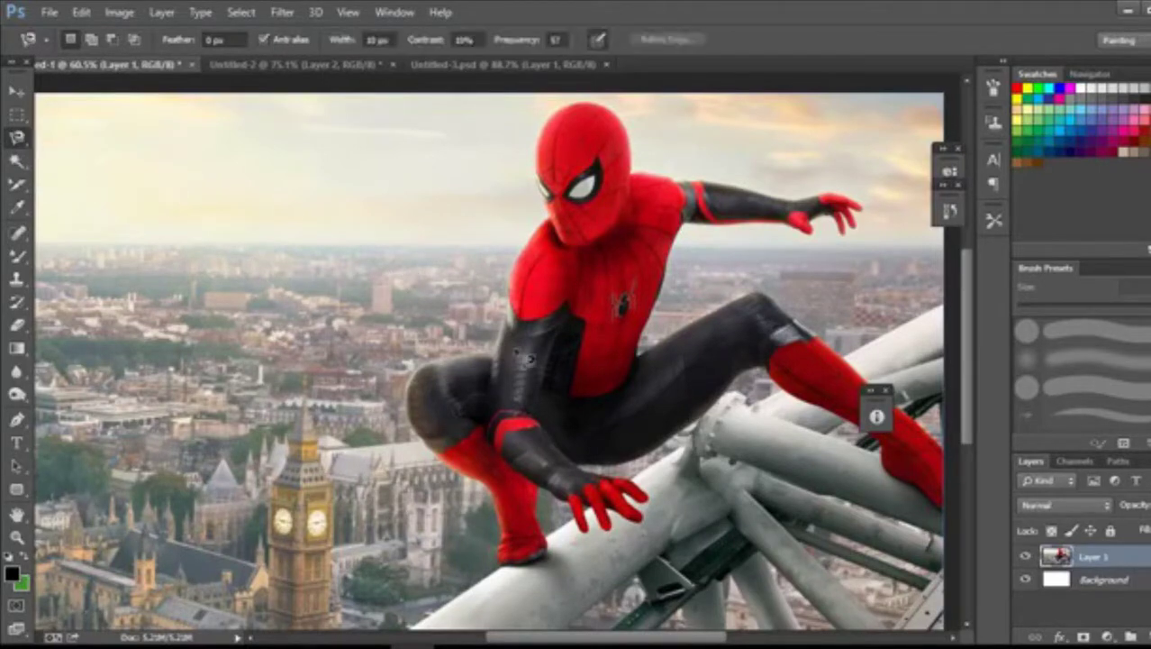
{"action": "key", "text": "ctrl+minus"}
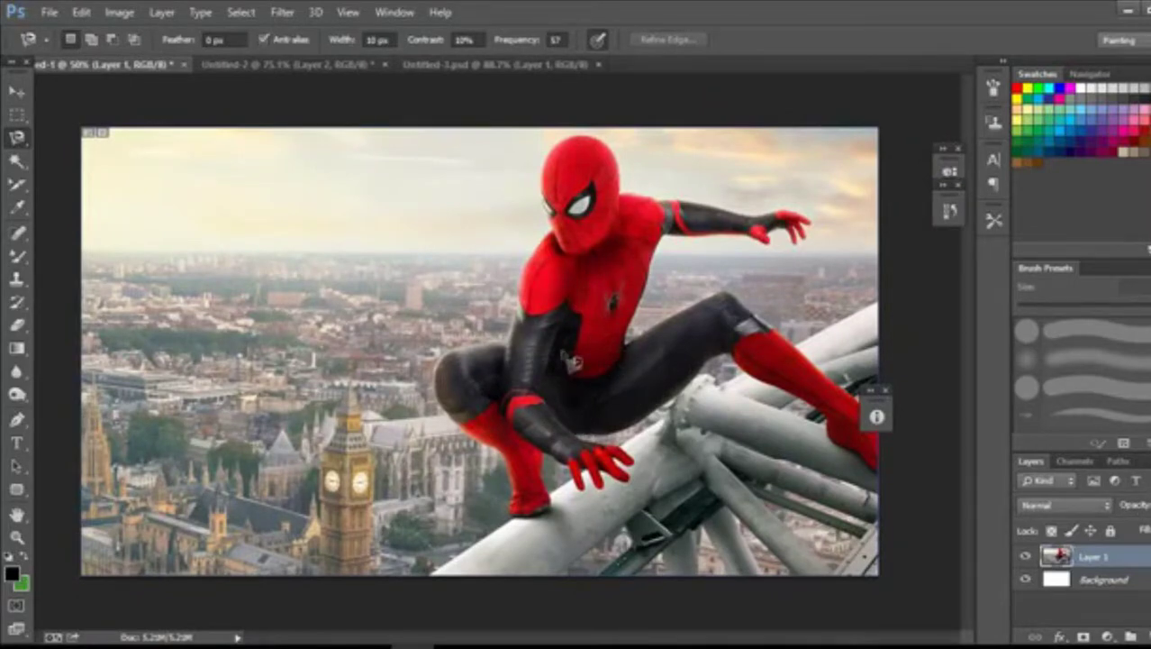
{"action": "right_click", "coordinate": [17, 137]}
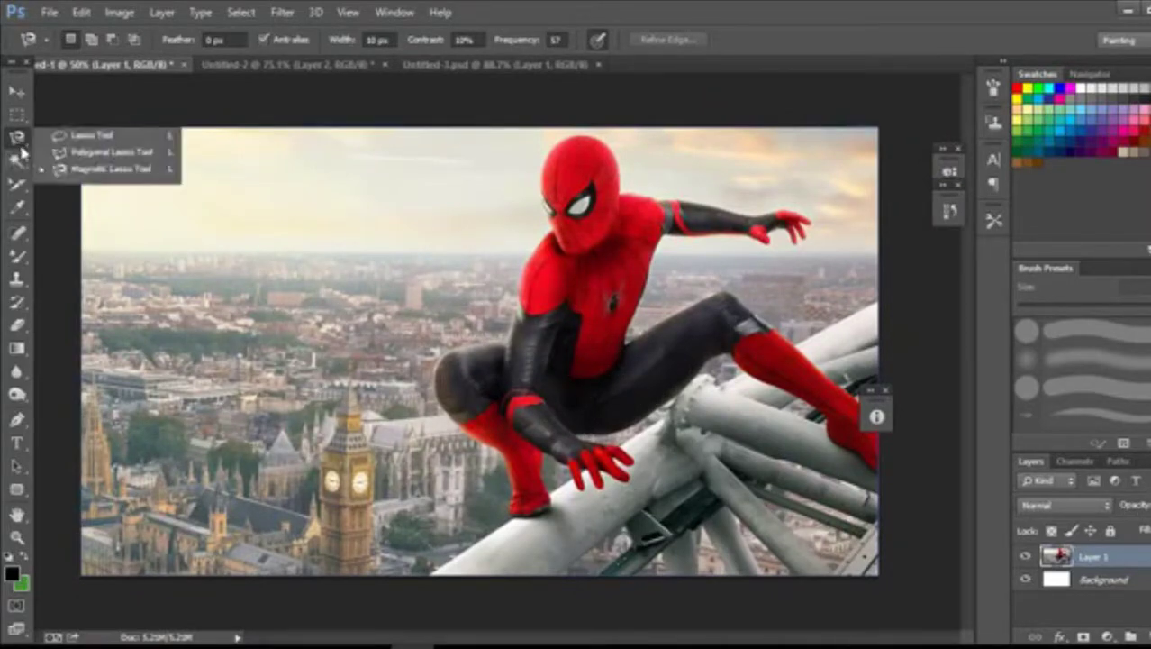
{"action": "left_click", "coordinate": [59, 173]}
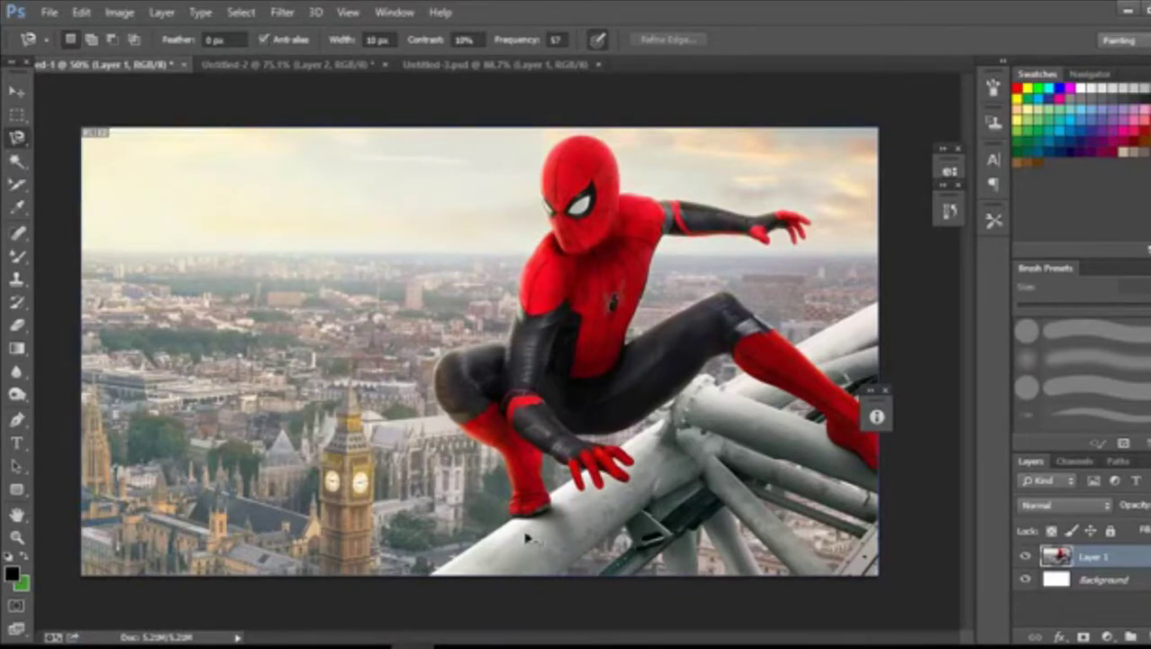
{"action": "scroll", "coordinate": [527, 538], "scroll_direction": "up", "scroll_amount": 3}
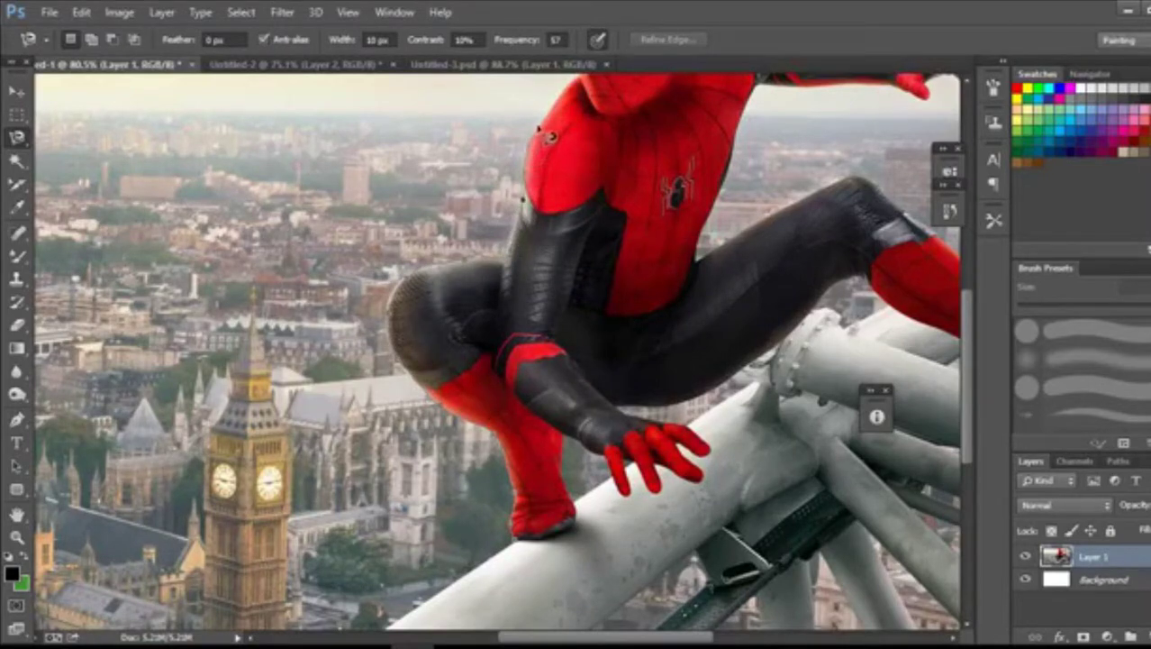
{"action": "scroll", "coordinate": [585, 85], "scroll_direction": "up", "scroll_amount": 3}
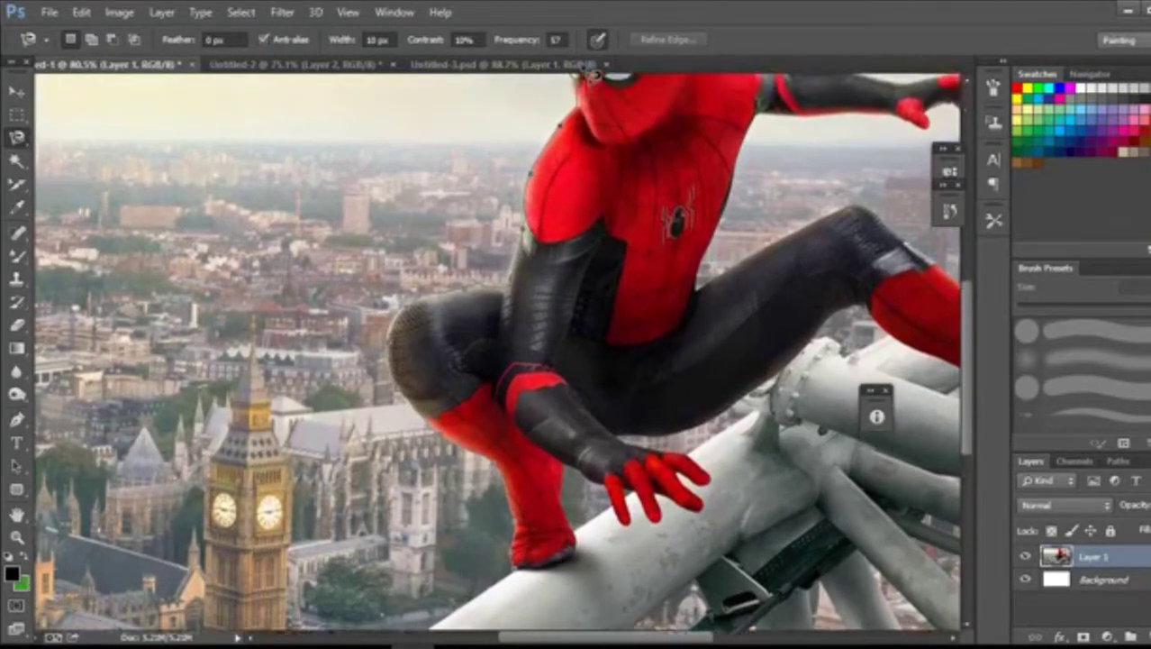
{"action": "scroll", "coordinate": [591, 76], "scroll_direction": "up", "scroll_amount": 2}
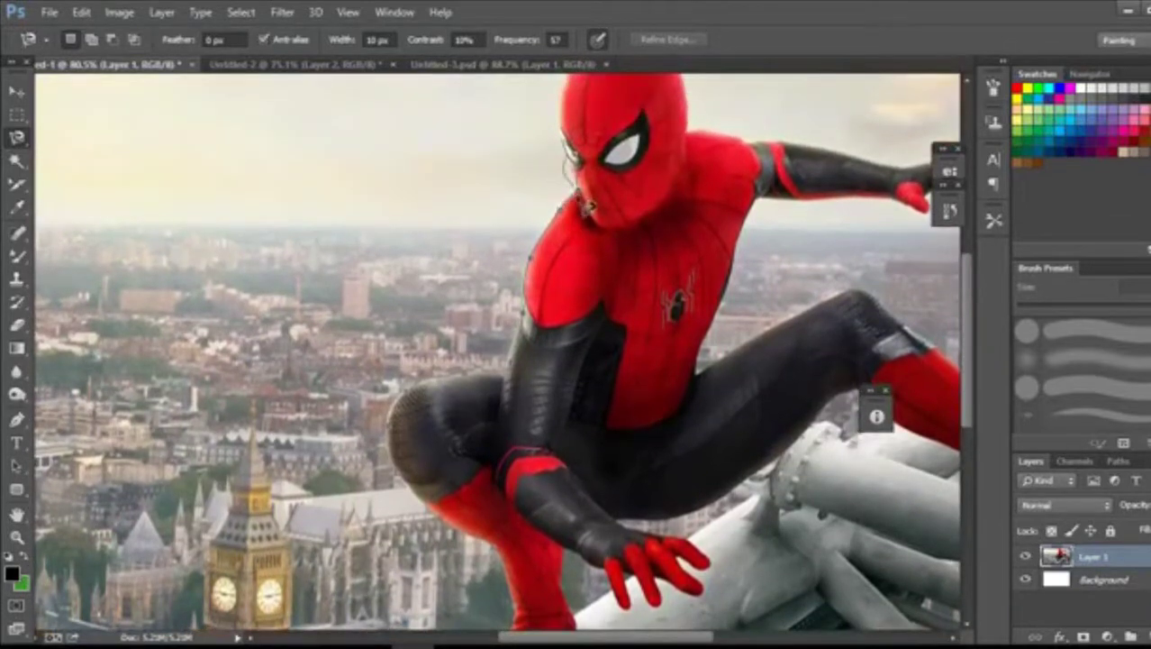
- Trace the Magnetic Lasso around the crouching Spider-Man's outline and close the selection
{"action": "left_click", "coordinate": [570, 171]}
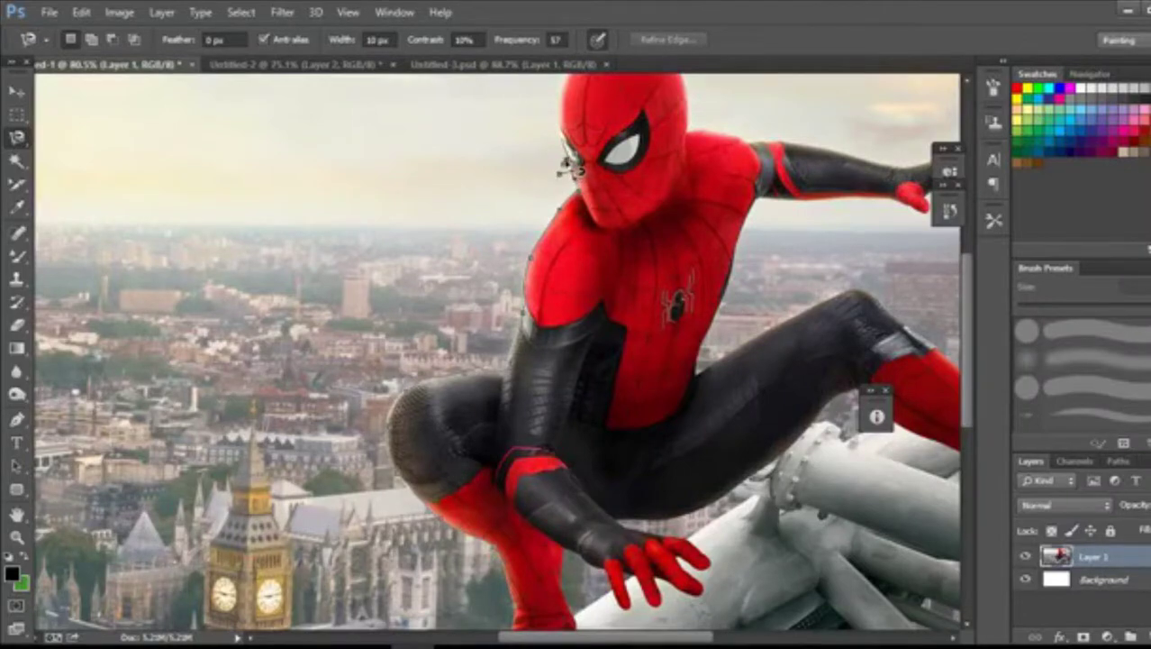
{"action": "scroll", "coordinate": [509, 191], "scroll_direction": "down", "scroll_amount": 3}
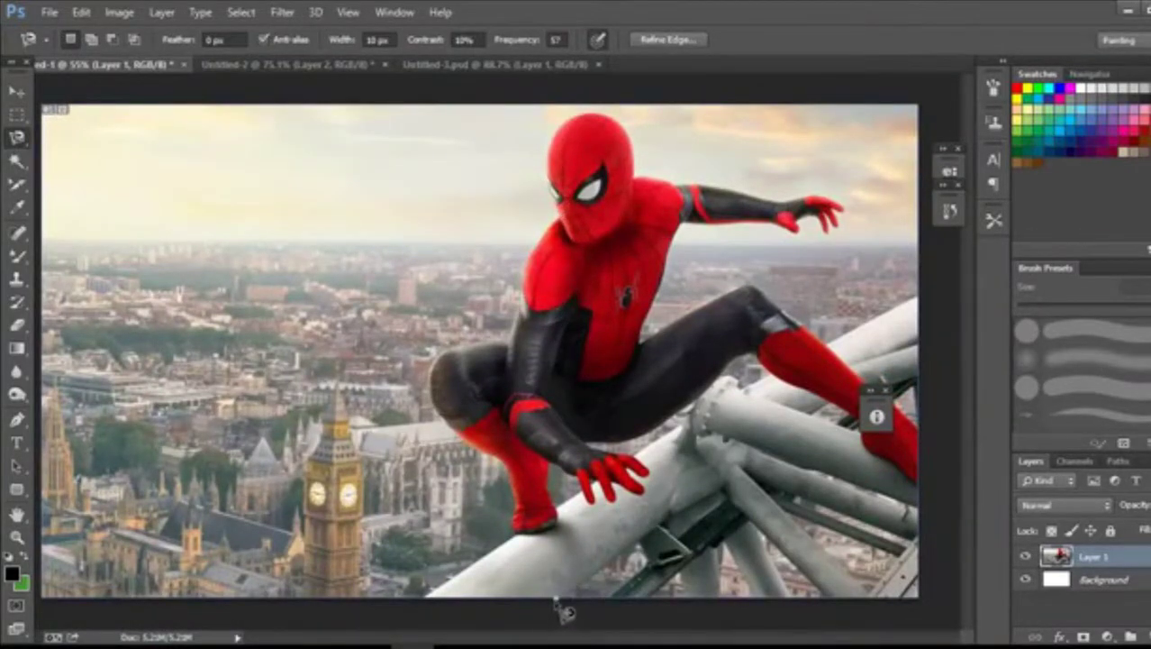
{"action": "left_click", "coordinate": [562, 612]}
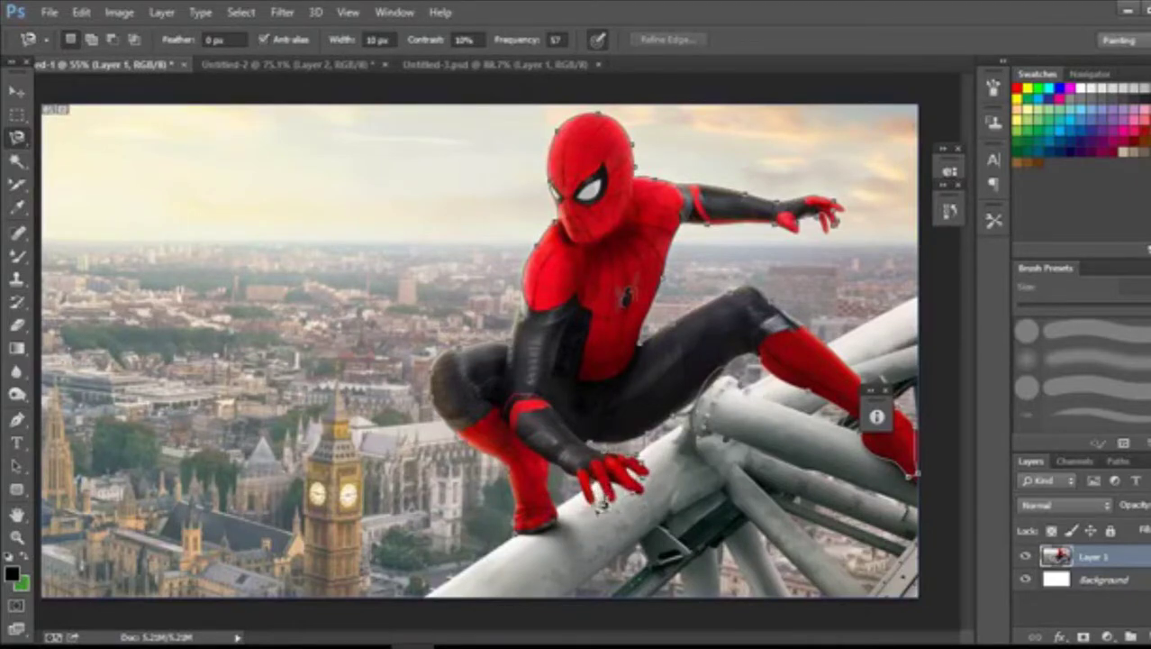
{"action": "double_click", "coordinate": [519, 540]}
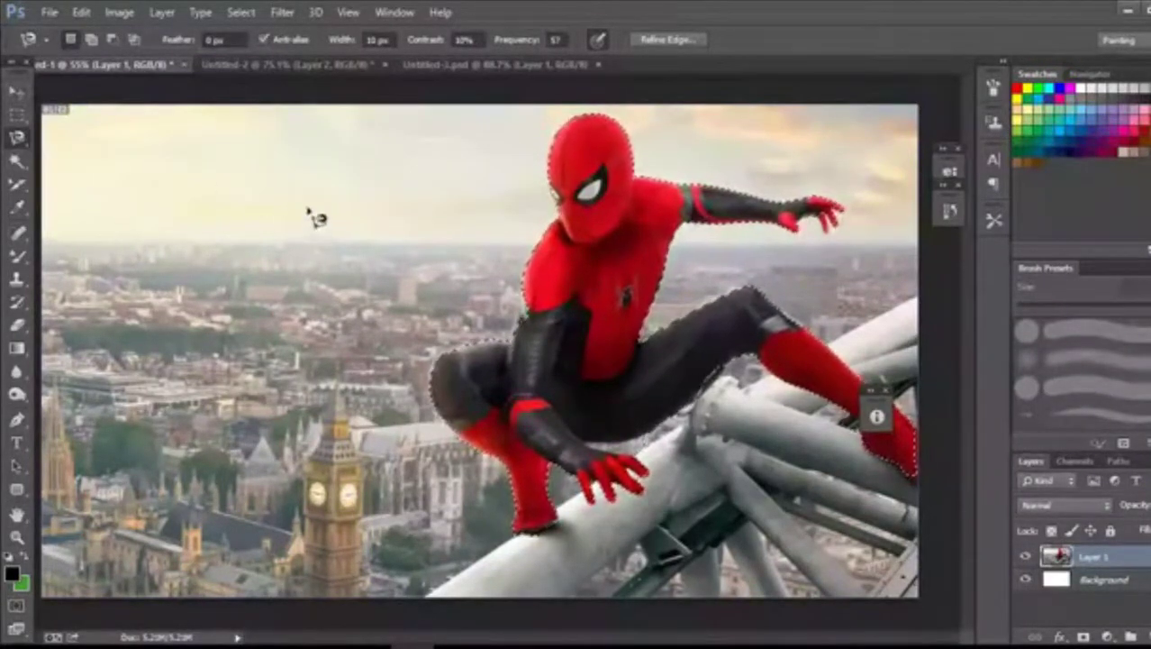
{"action": "key", "text": "ctrl+minus"}
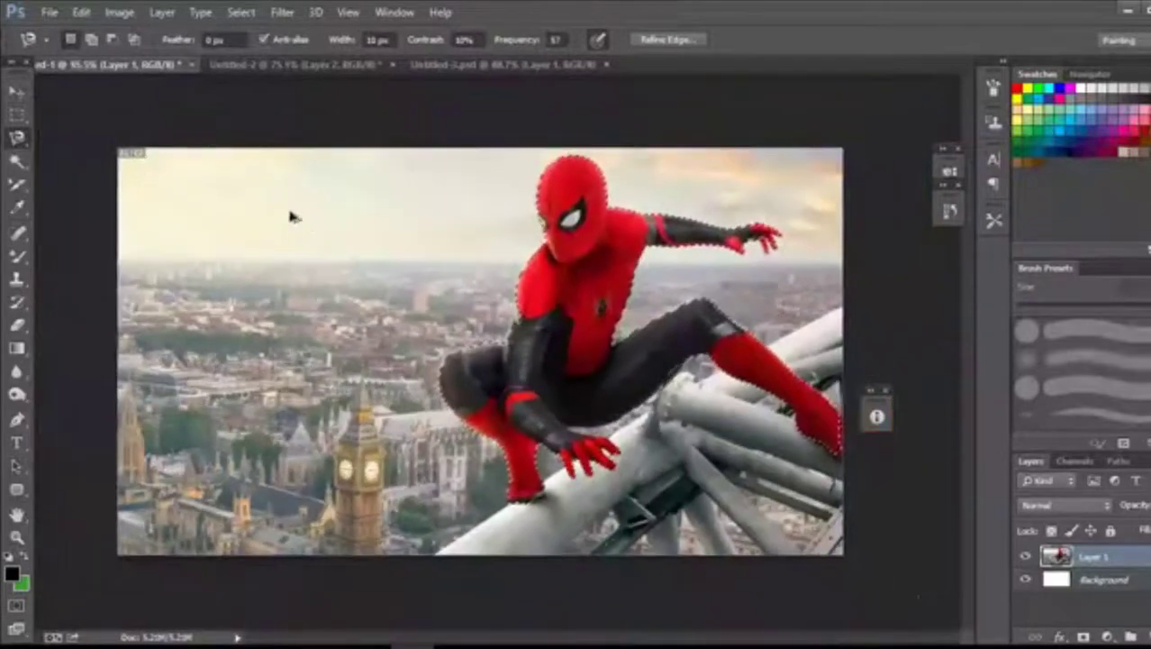
- Cut the selected crouching Spider-Man out of the London image
{"action": "left_click", "coordinate": [17, 91]}
{"action": "left_click_drag", "start_coordinate": [725, 297], "coordinate": [732, 274]}
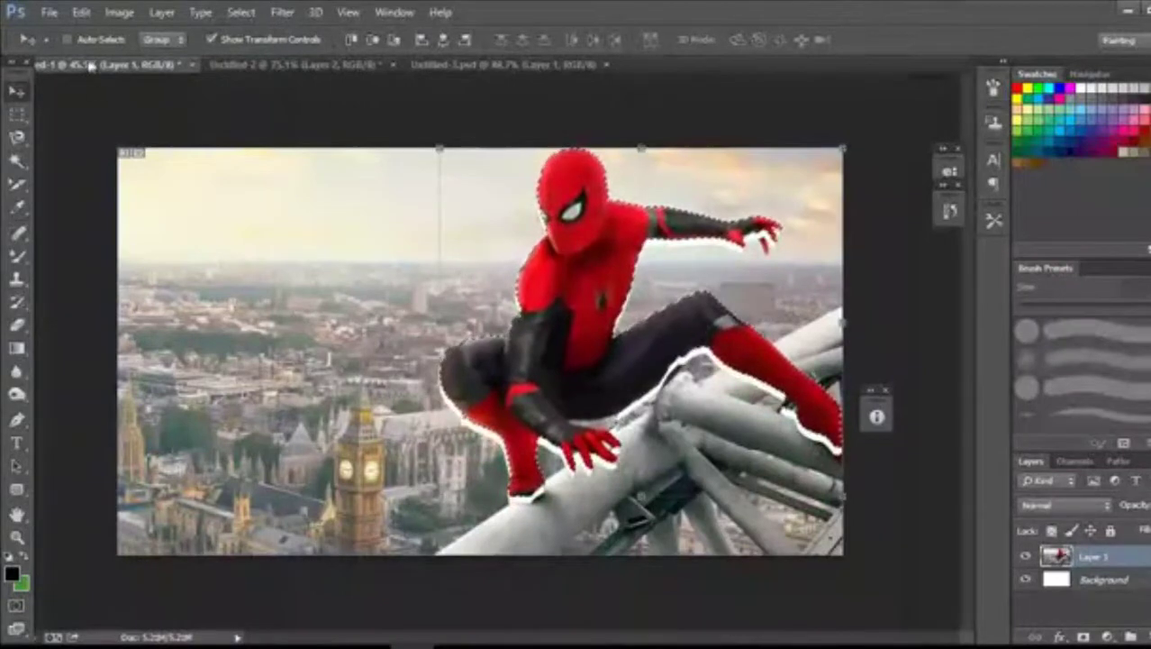
{"action": "left_click", "coordinate": [81, 12]}
{"action": "left_click", "coordinate": [135, 97]}
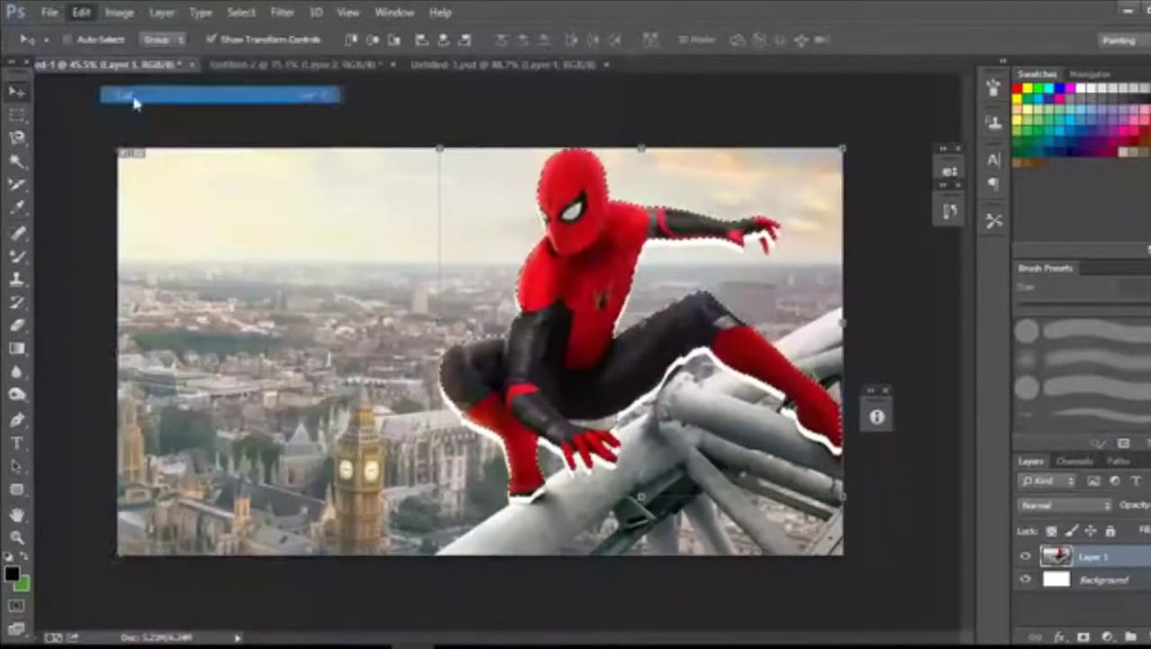
- Paste it into Untitled-2 as Layer 4, scaled to about 53% beside the other Spider-Man
{"action": "left_click", "coordinate": [248, 64]}
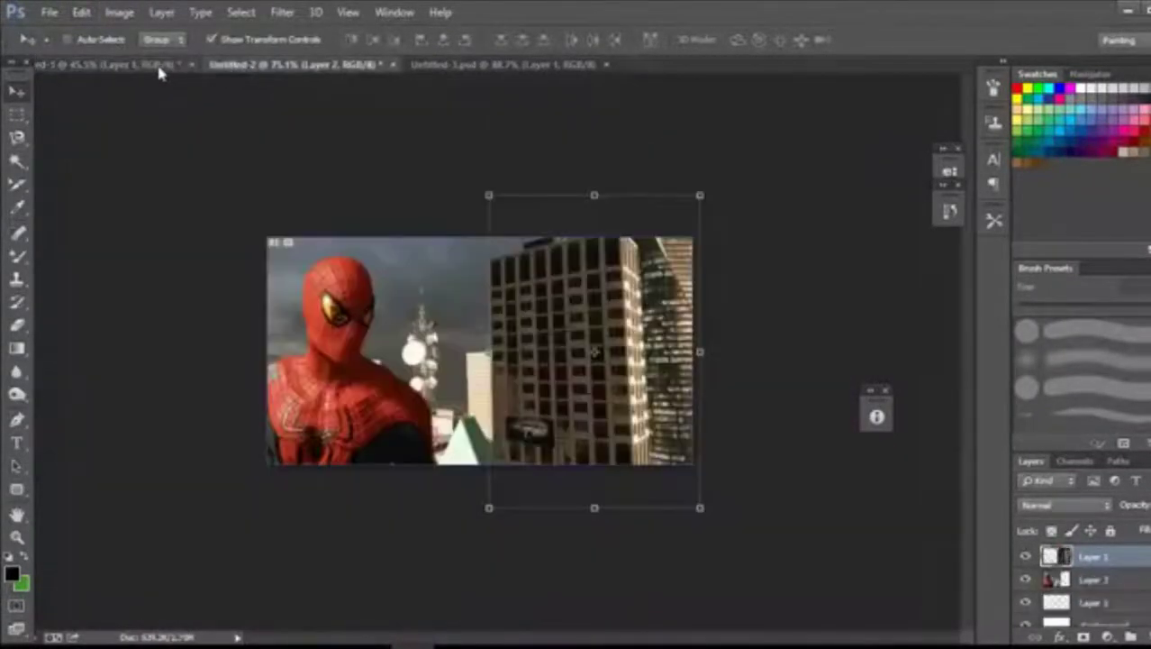
{"action": "left_click", "coordinate": [110, 70]}
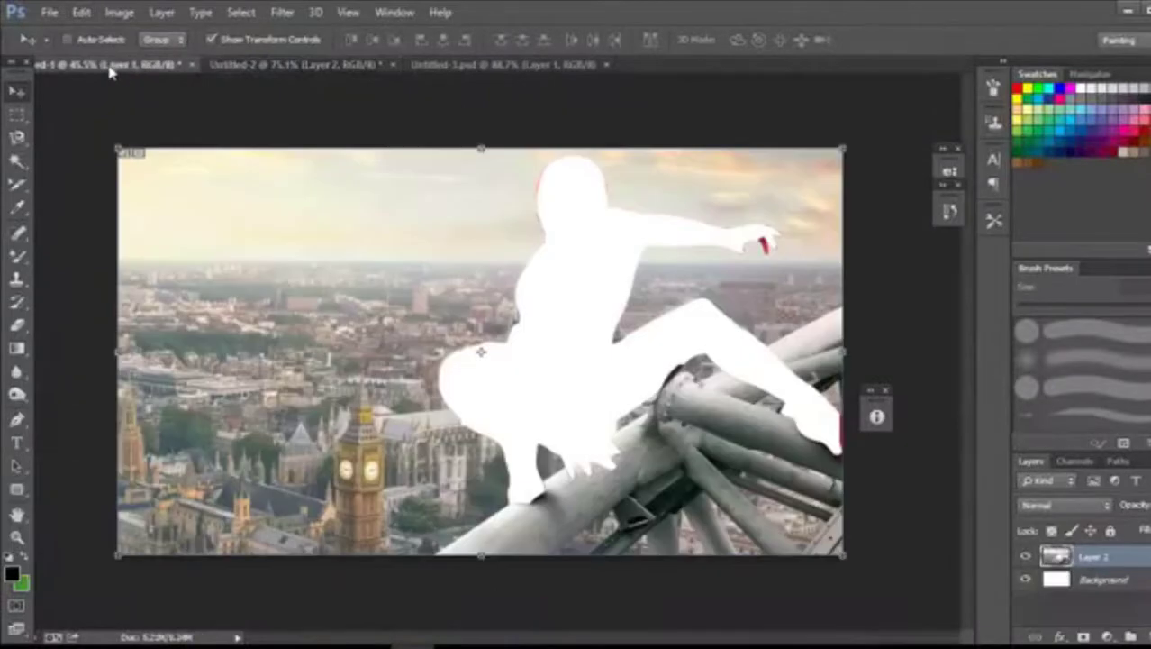
{"action": "left_click", "coordinate": [270, 68]}
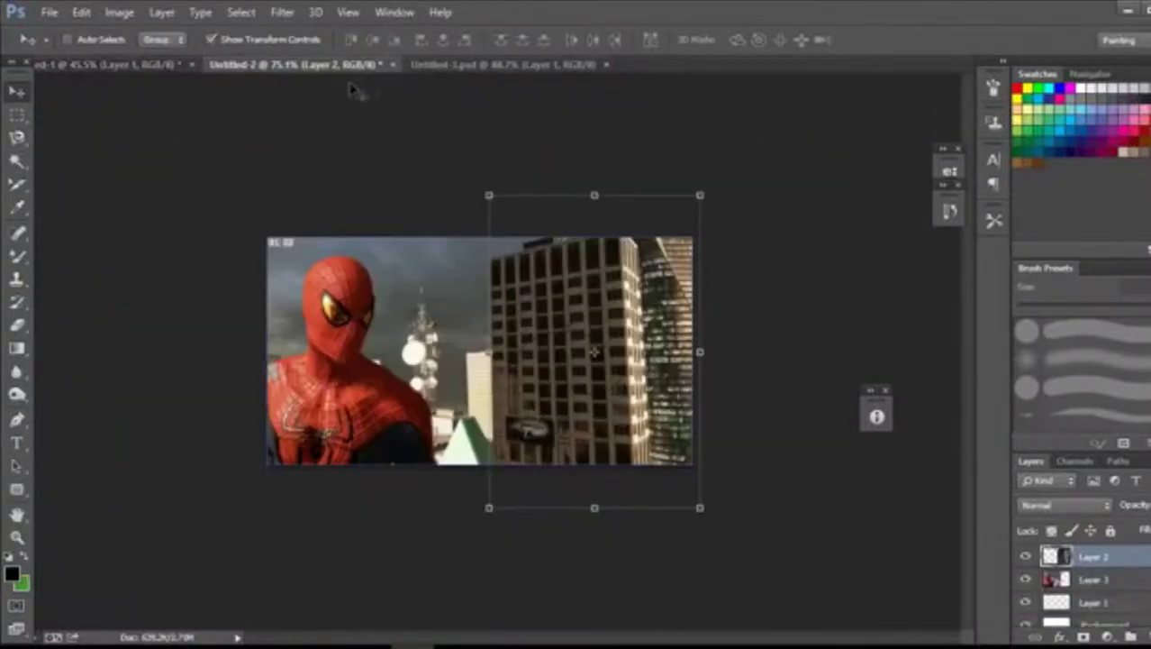
{"action": "key", "text": "ctrl+v"}
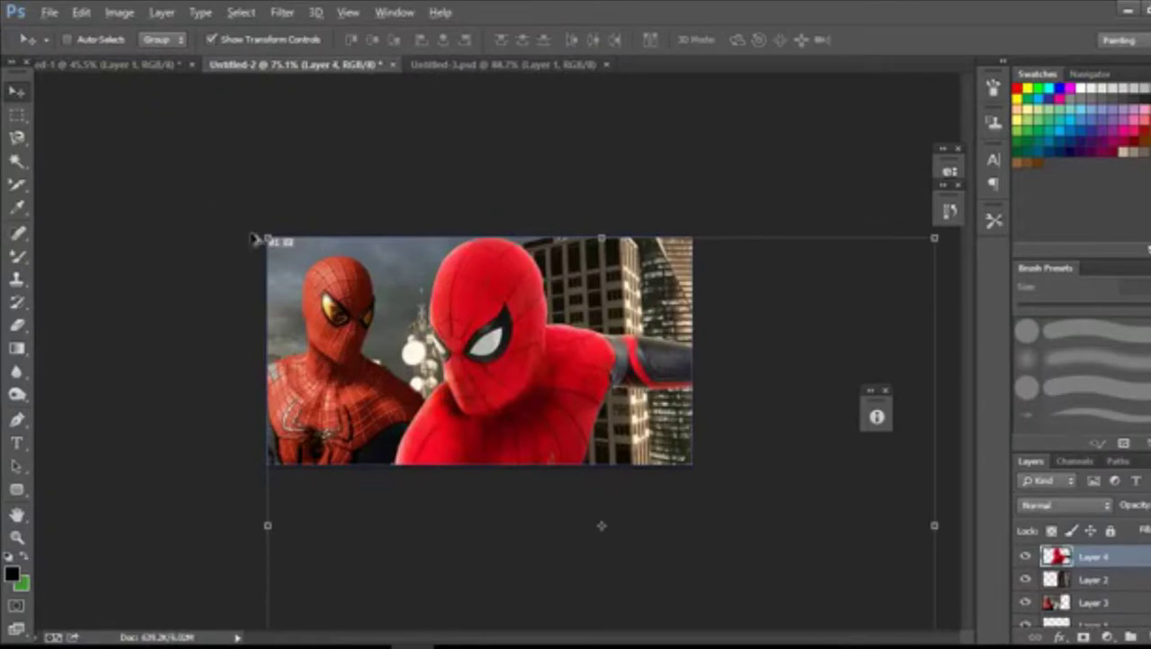
{"action": "left_click_drag", "start_coordinate": [267, 240], "coordinate": [607, 478]}
{"action": "left_click_drag", "start_coordinate": [745, 450], "coordinate": [779, 481]}
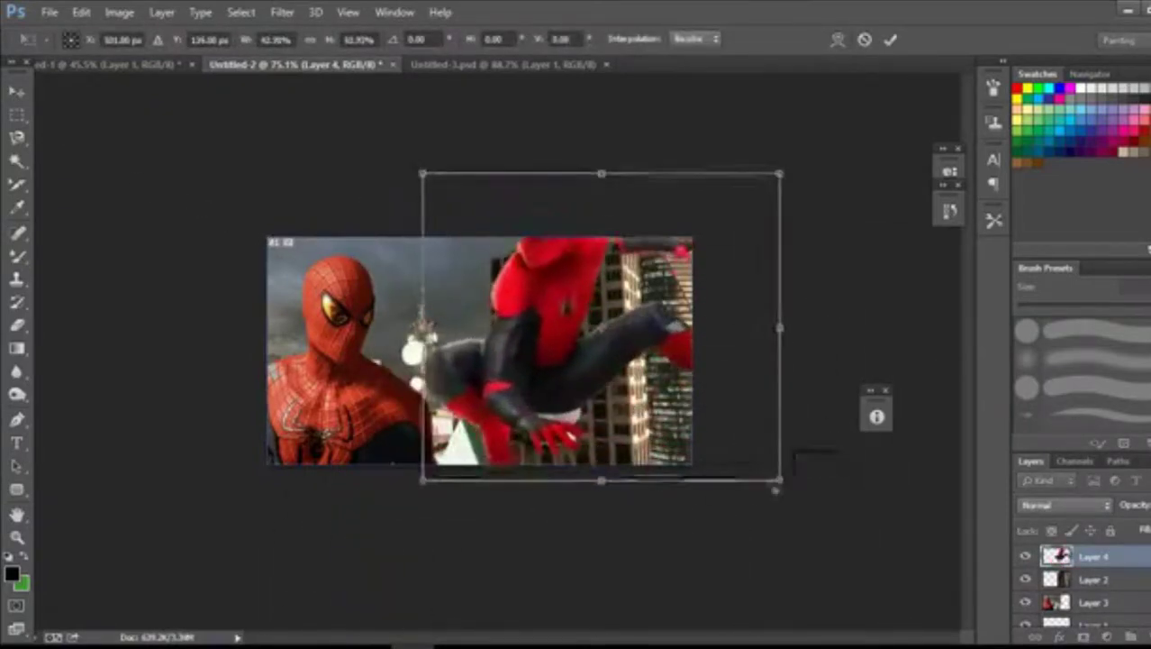
{"action": "left_click_drag", "start_coordinate": [708, 378], "coordinate": [724, 466]}
{"action": "left_click_drag", "start_coordinate": [753, 501], "coordinate": [757, 509]}
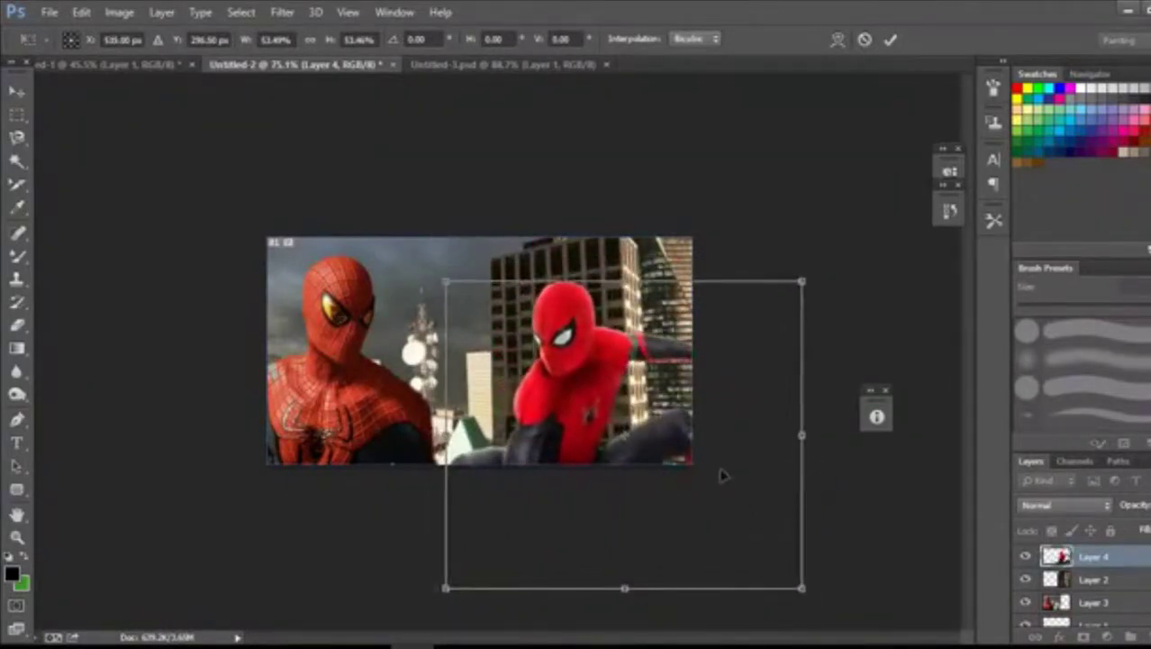
{"action": "key", "text": "Return"}
{"action": "mouse_move", "coordinate": [669, 423]}
{"action": "left_mouse_down"}
{"action": "mouse_move", "coordinate": [679, 412]}
{"action": "mouse_move", "coordinate": [666, 403]}
{"action": "left_mouse_up"}
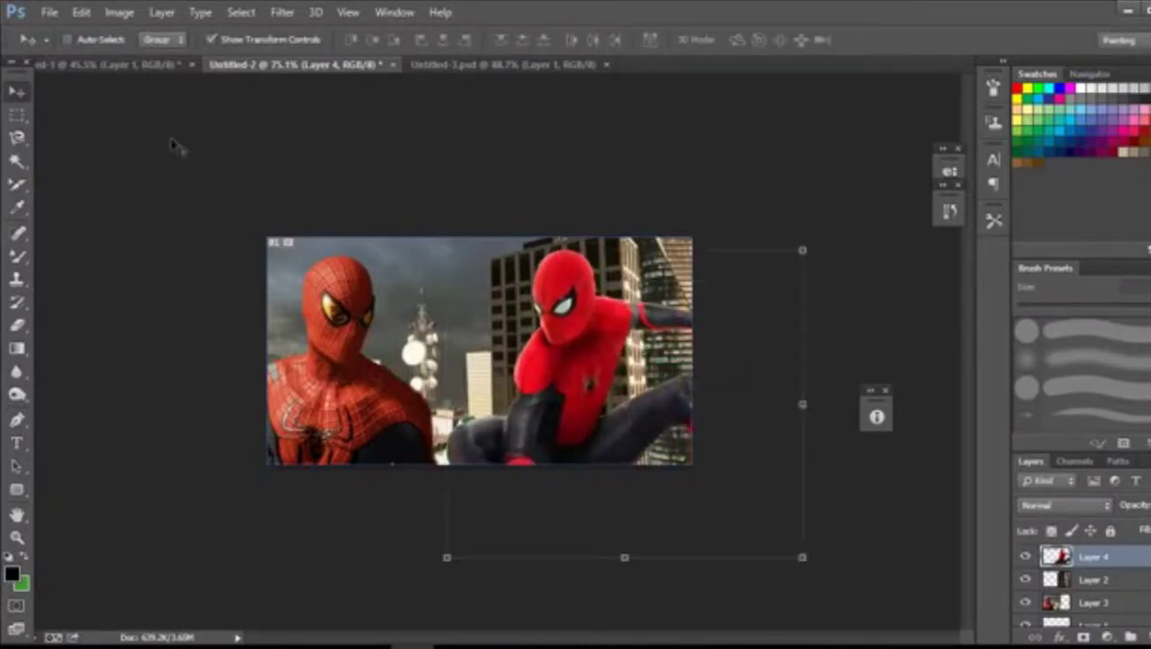
- On Untitled-1, revert History to the Deselect state so Spider-Man is whole again
{"action": "left_click", "coordinate": [139, 65]}
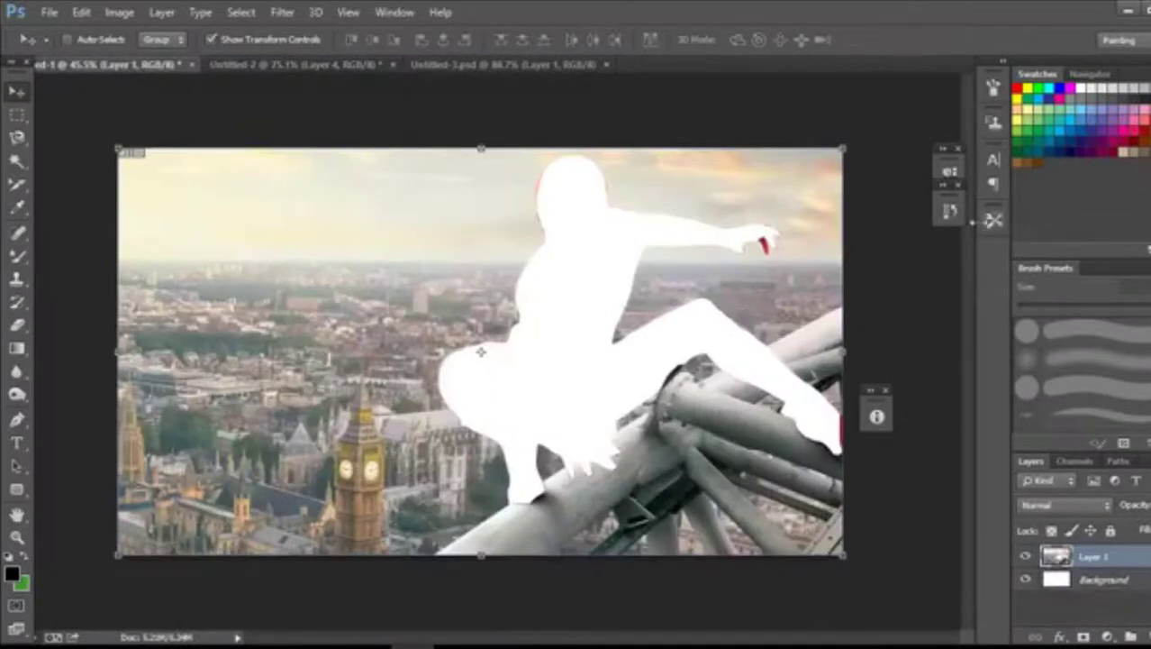
{"action": "left_click", "coordinate": [953, 212]}
{"action": "left_click", "coordinate": [810, 256]}
{"action": "scroll", "coordinate": [810, 256], "scroll_direction": "up", "scroll_amount": 10}
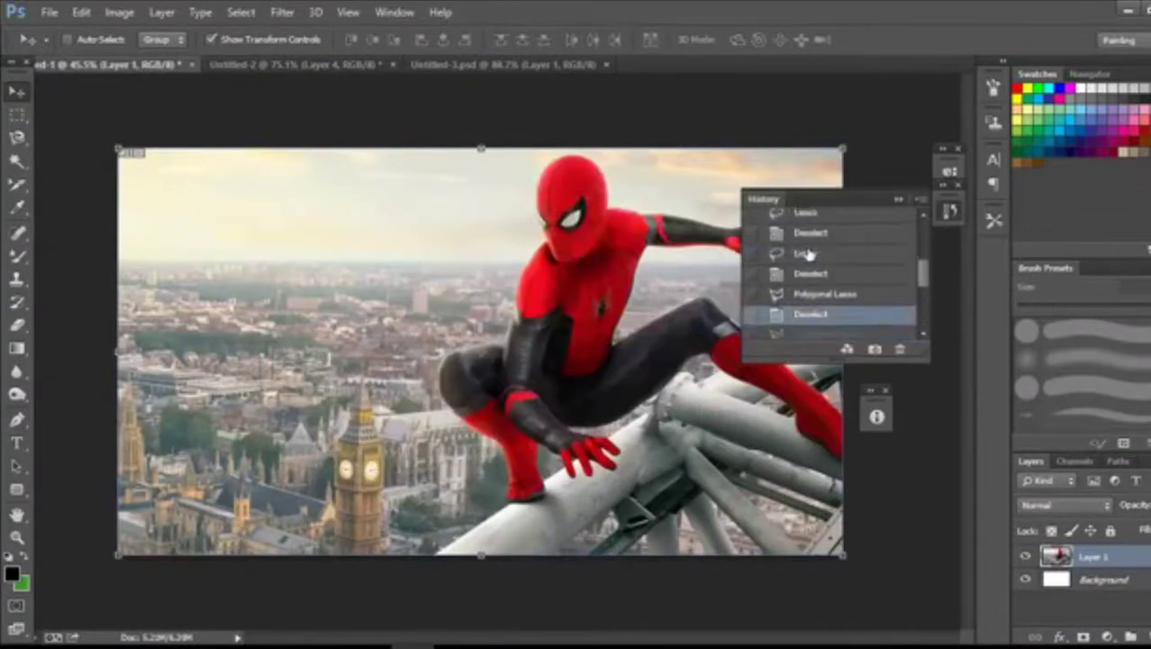
{"action": "left_click", "coordinate": [805, 239]}
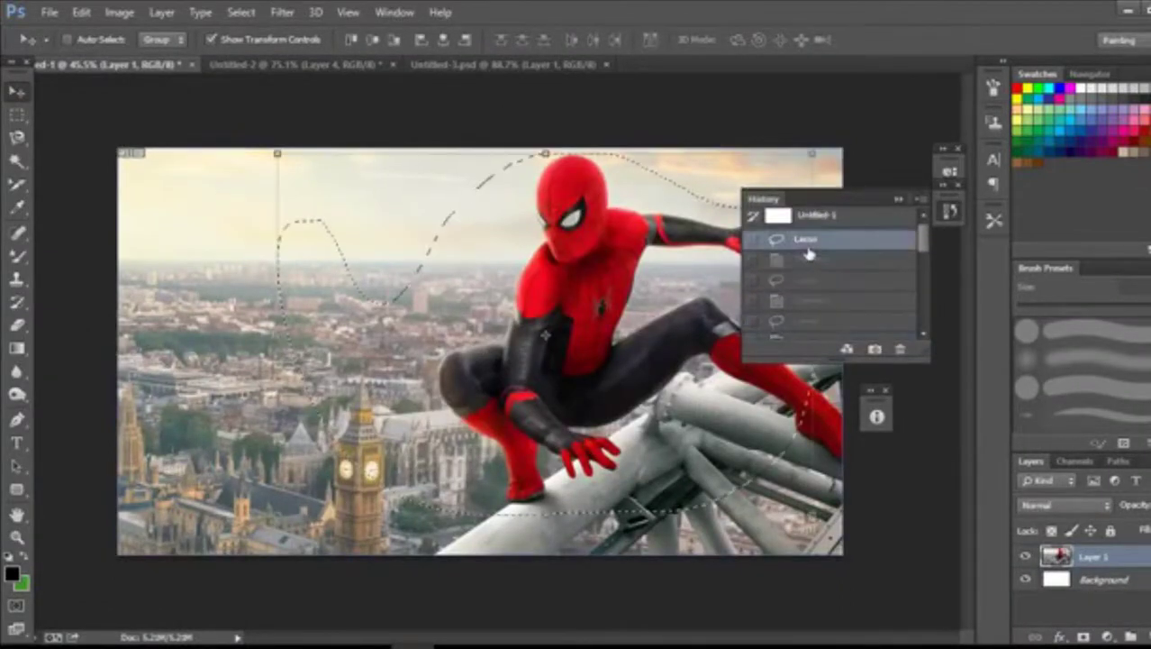
{"action": "left_click", "coordinate": [809, 259]}
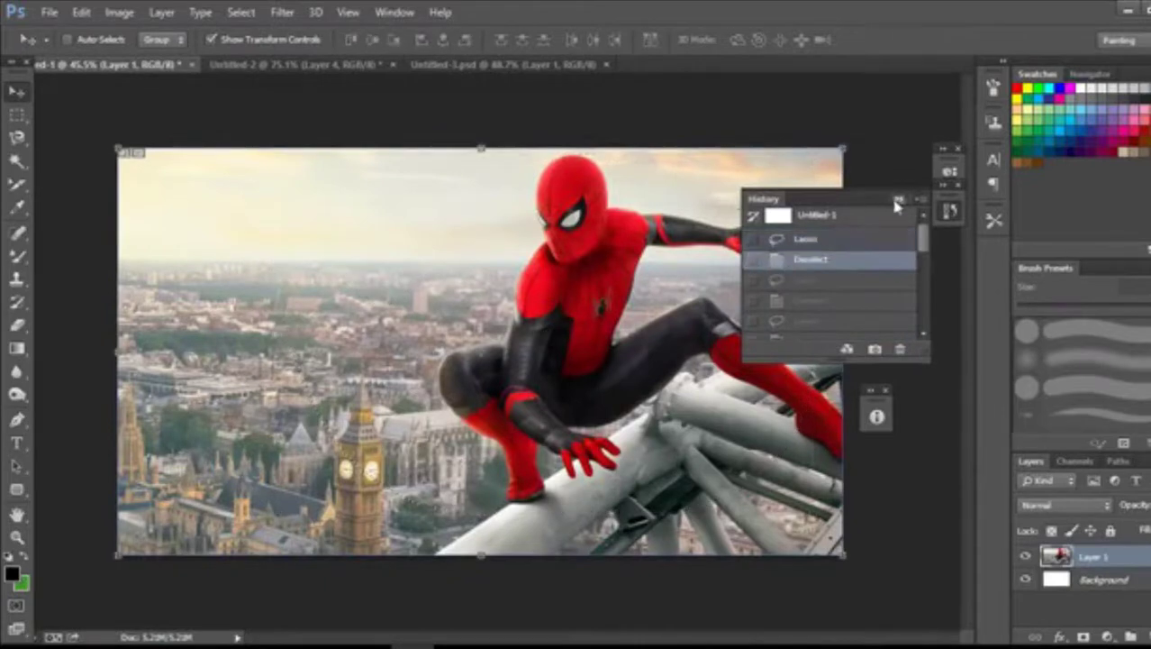
{"action": "left_click", "coordinate": [897, 200]}
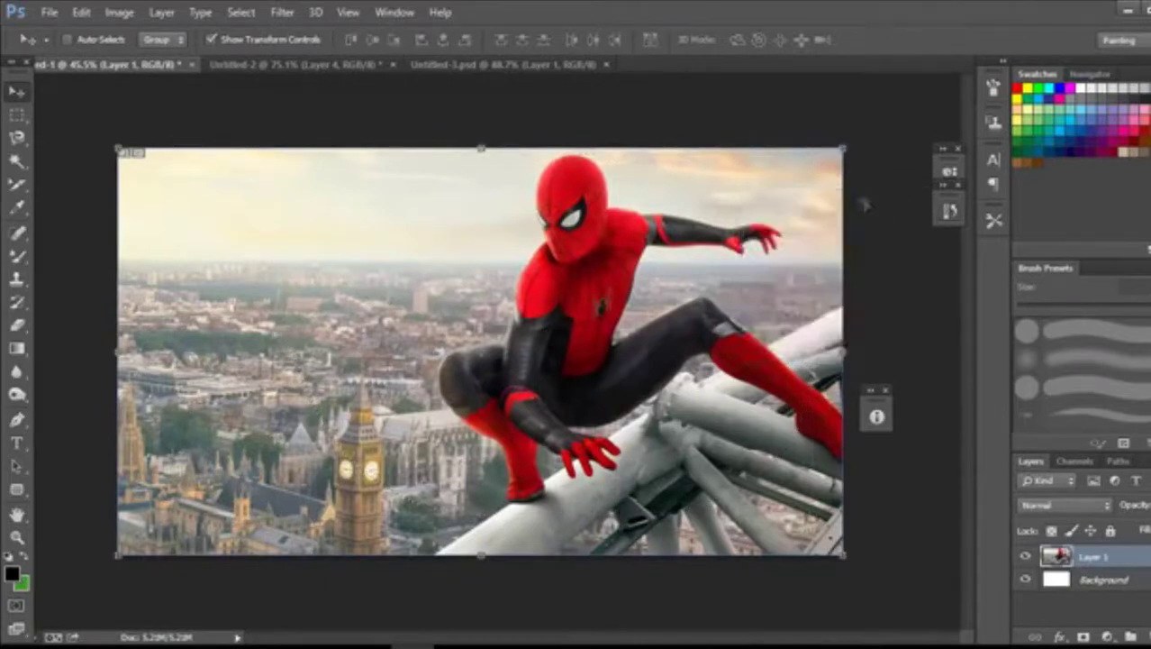
{"action": "left_click", "coordinate": [16, 133]}
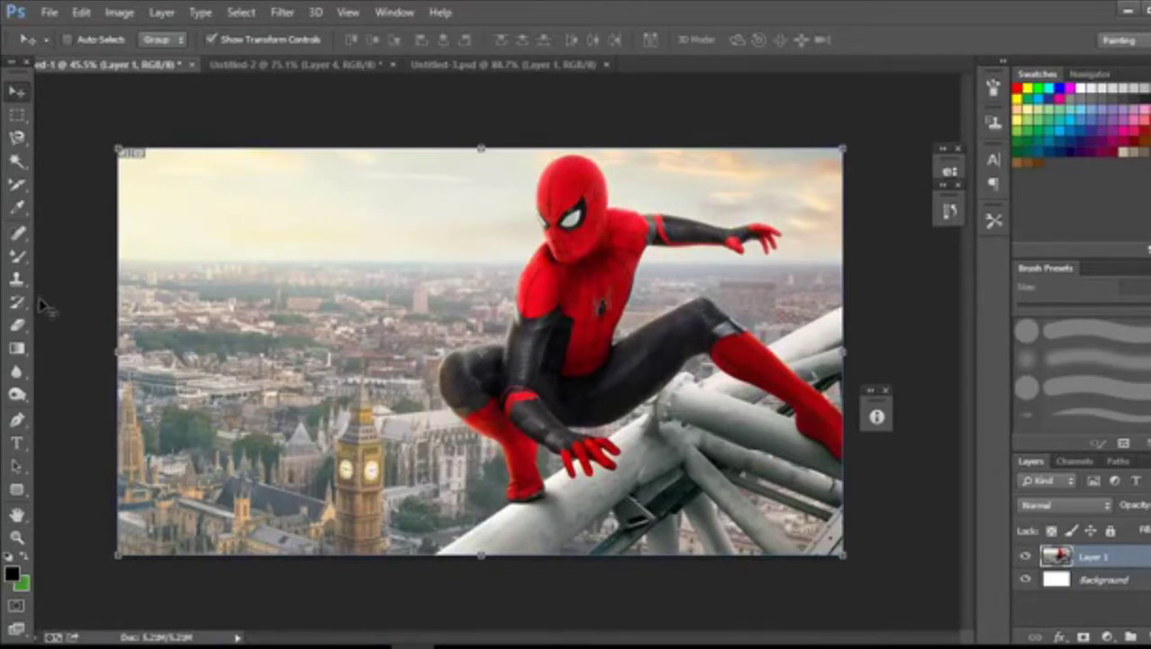
{"action": "scroll", "coordinate": [164, 368], "scroll_direction": "down", "scroll_amount": 1}
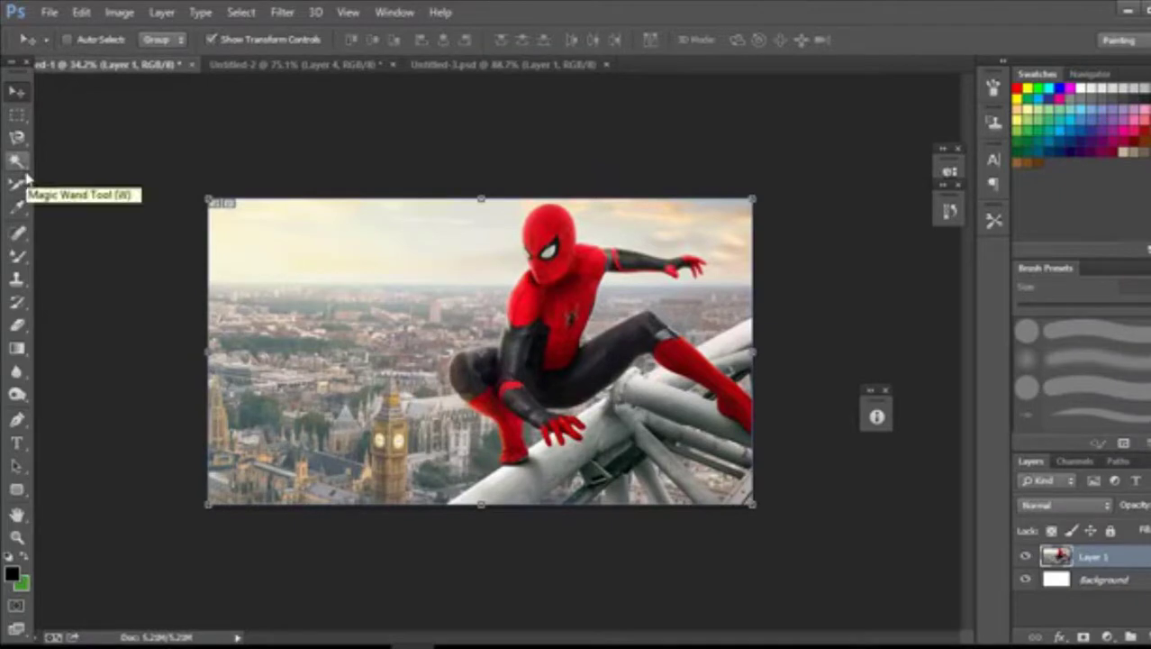
- Try the Lasso and Magic Wand variants, then bring up the Quick Selection tool choices
{"action": "left_click", "coordinate": [16, 138]}
{"action": "left_click", "coordinate": [18, 160]}
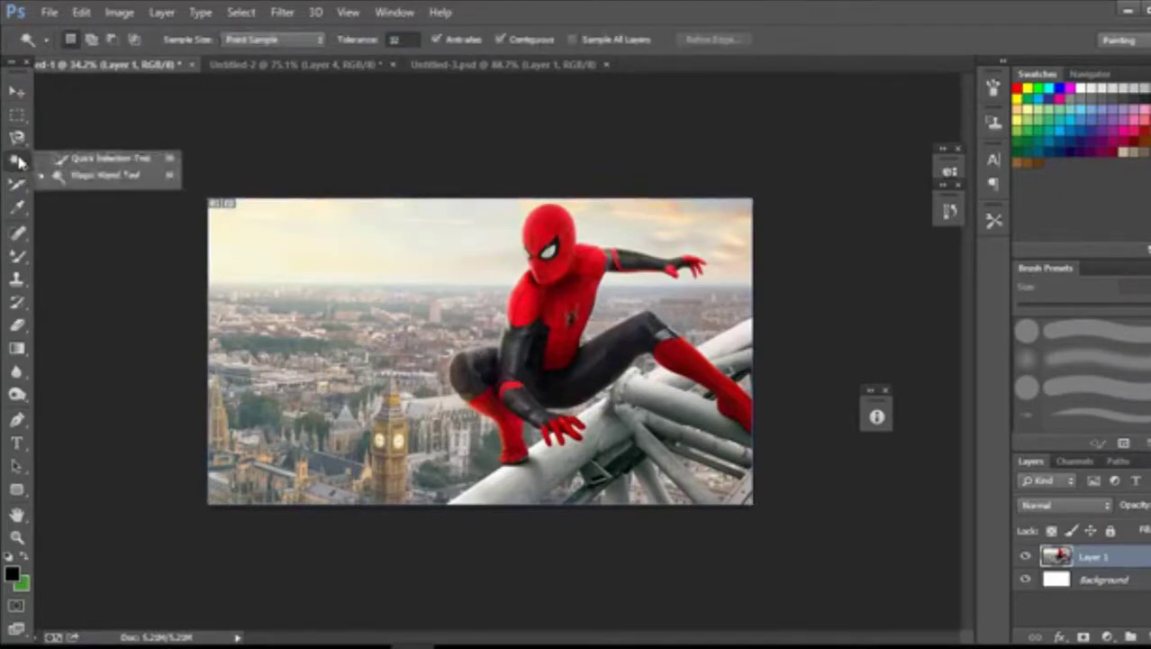
{"action": "left_click", "coordinate": [17, 141]}
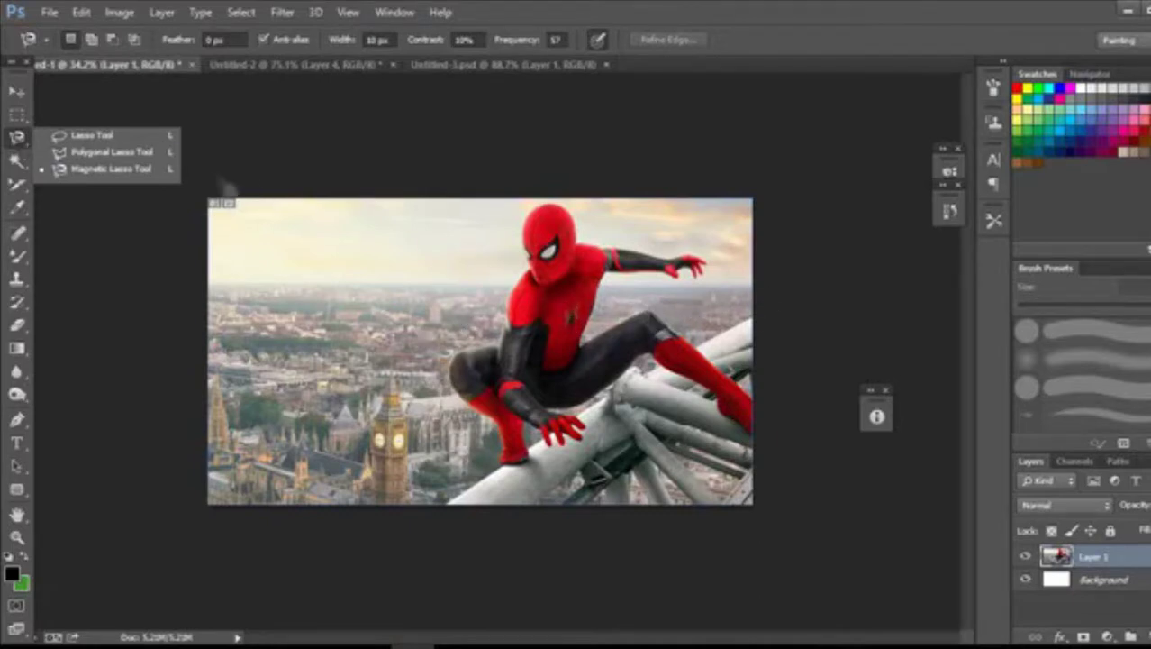
{"action": "left_click", "coordinate": [58, 227]}
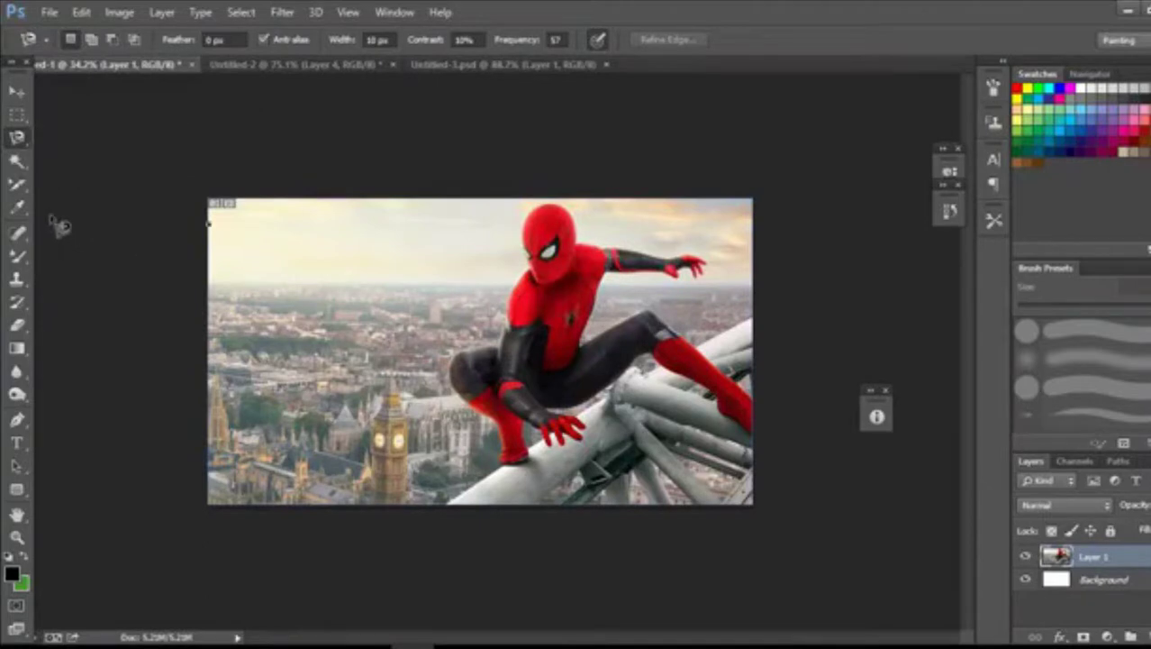
{"action": "left_click", "coordinate": [17, 137]}
{"action": "left_click", "coordinate": [18, 163]}
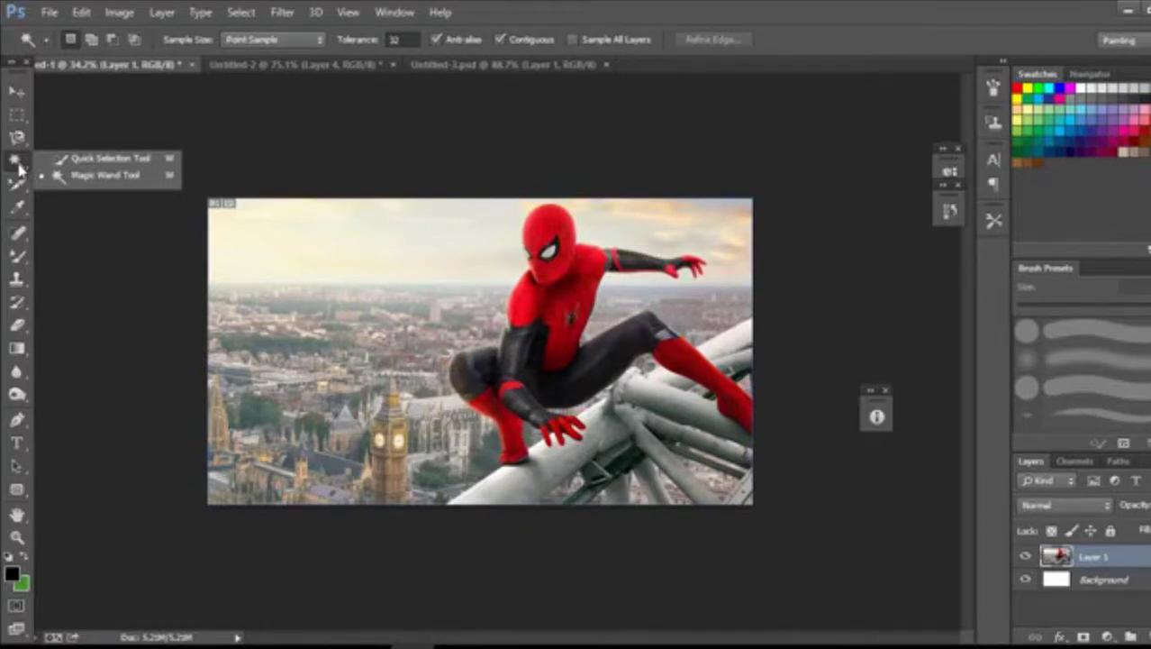
{"action": "left_click", "coordinate": [16, 91]}
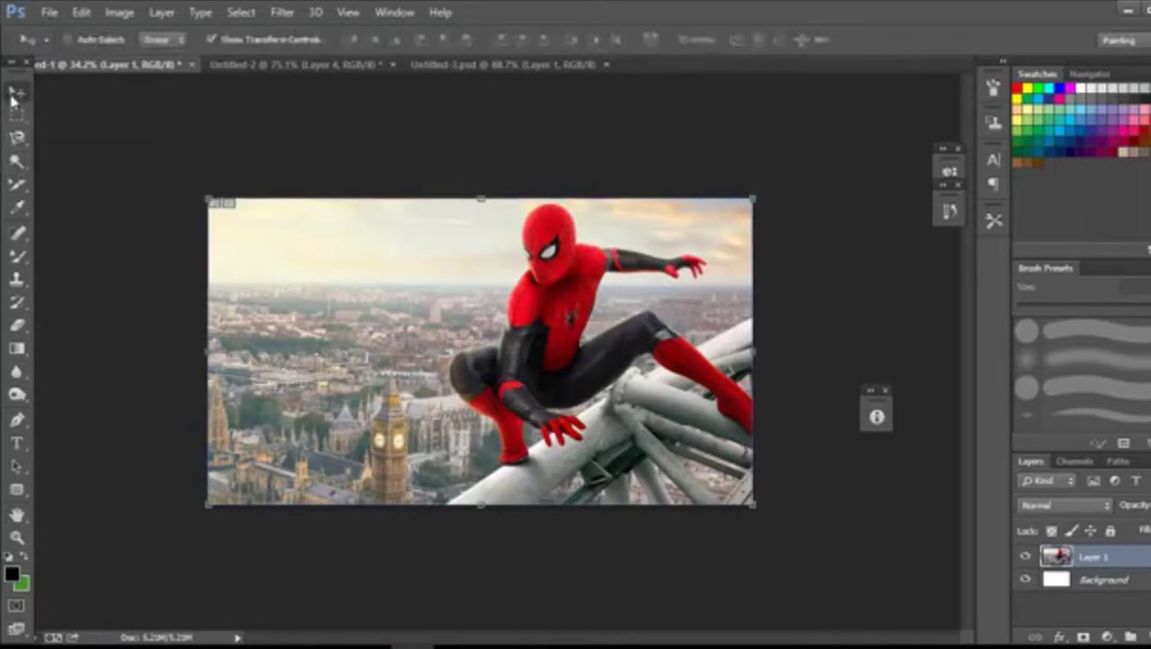
{"action": "scroll", "coordinate": [444, 336], "scroll_direction": "up", "scroll_amount": 3}
{"action": "scroll", "coordinate": [369, 271], "scroll_direction": "down", "scroll_amount": 2}
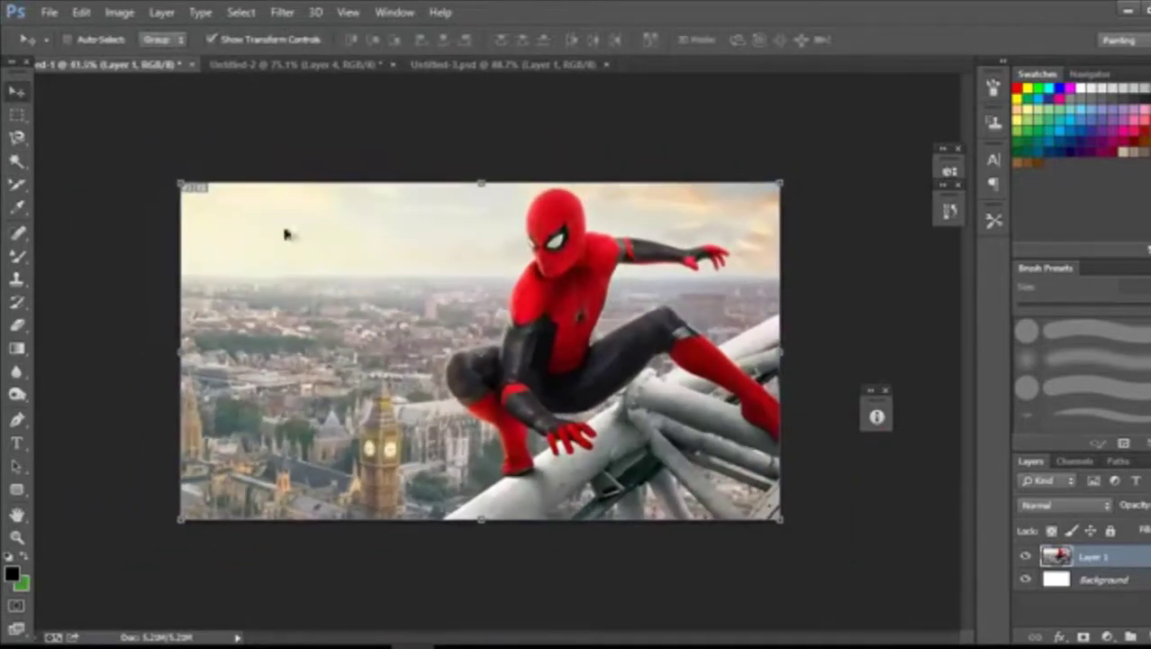
{"action": "left_click", "coordinate": [16, 137]}
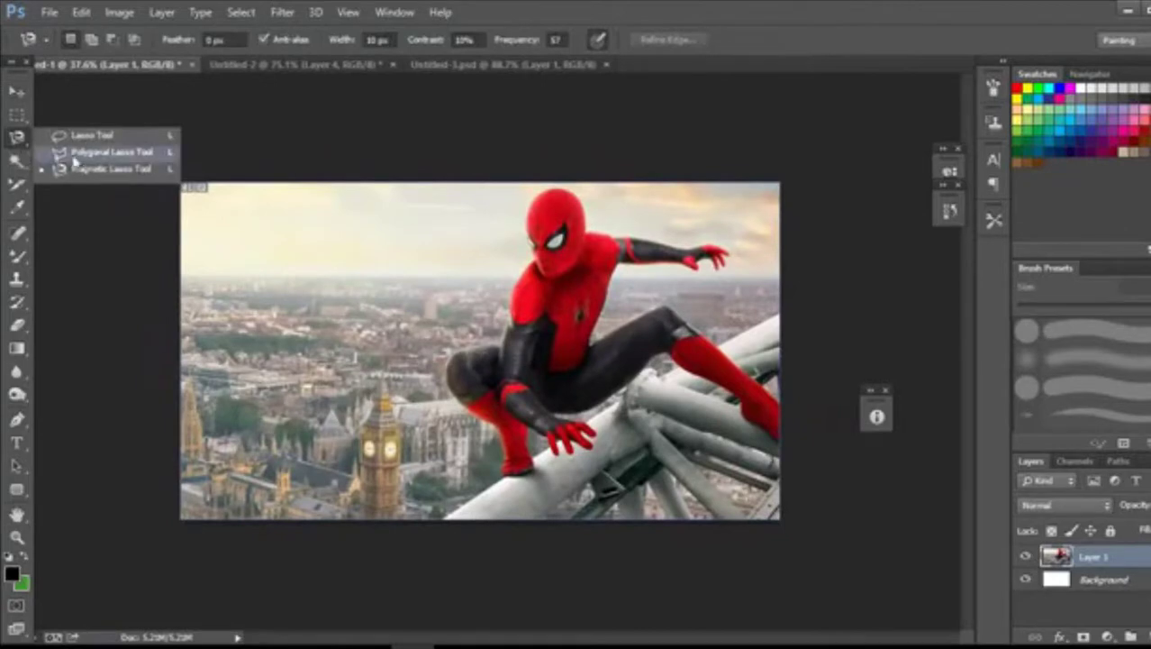
{"action": "left_click", "coordinate": [18, 162]}
{"action": "right_click", "coordinate": [18, 163]}
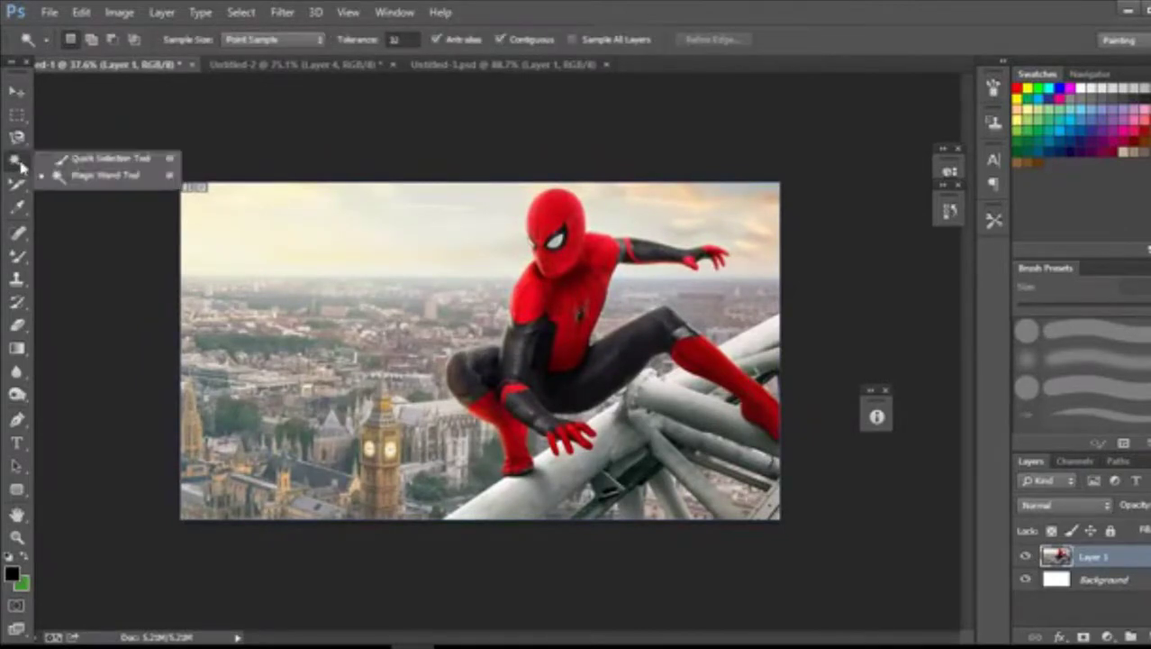
- Pick Quick Selection and, at fit-to-screen zoom, brush over Spider-Man's body and outstretched arm
{"action": "left_click", "coordinate": [90, 158]}
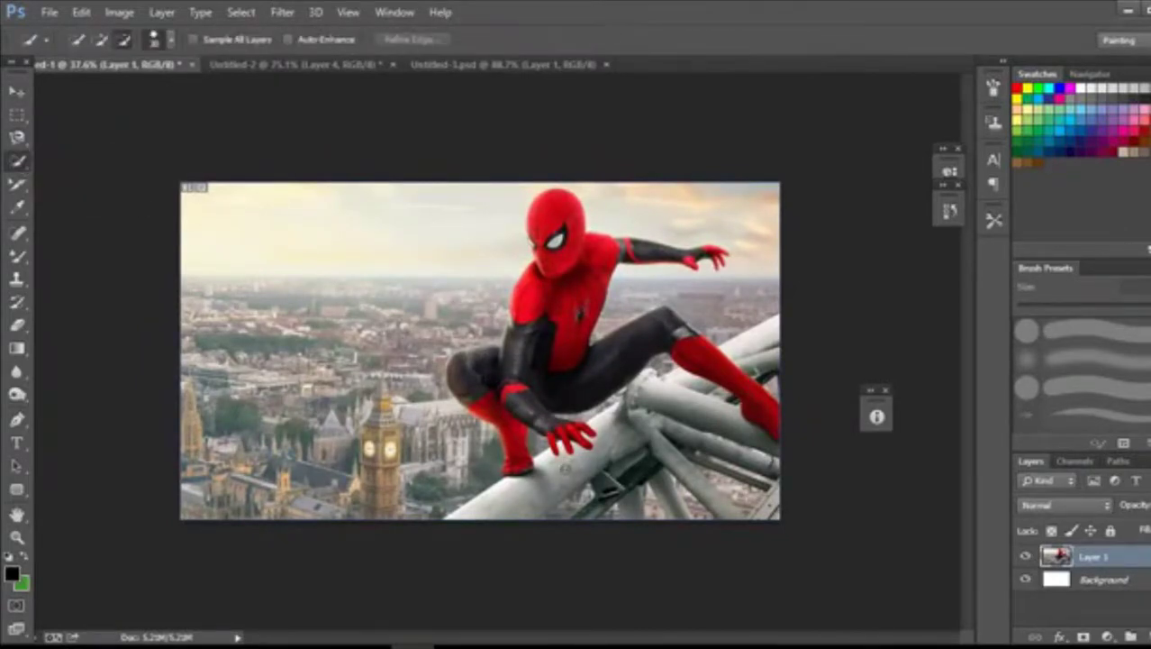
{"action": "key", "text": "ctrl+plus"}
{"action": "key", "text": "ctrl+plus"}
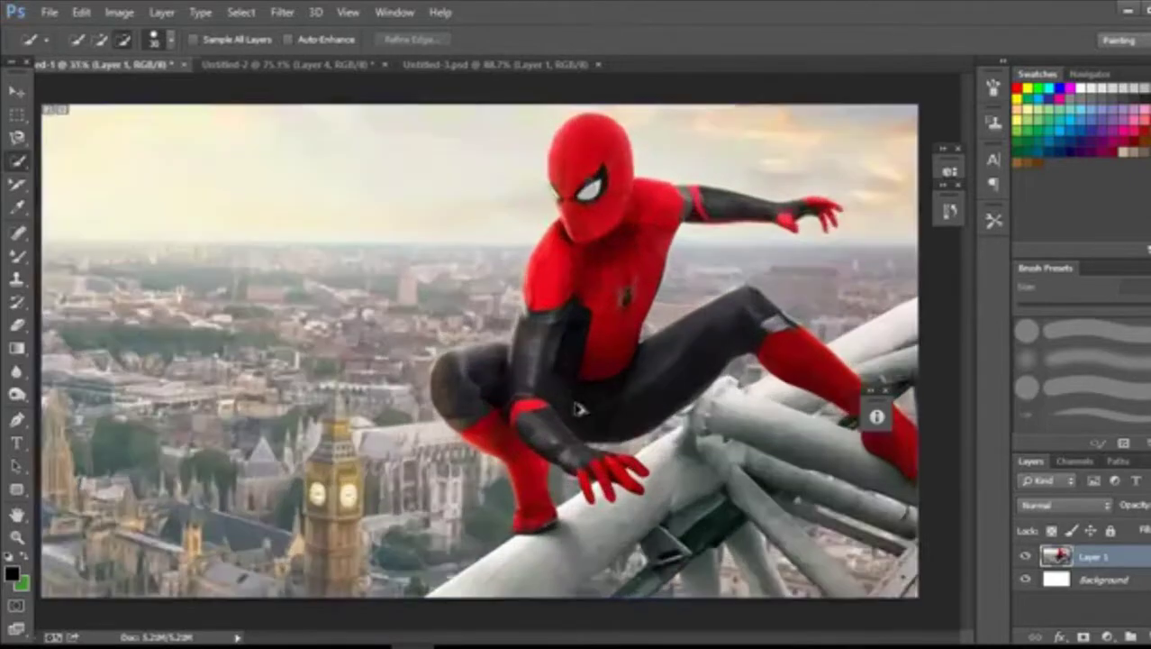
{"action": "scroll", "coordinate": [502, 336], "scroll_direction": "down", "scroll_amount": 3}
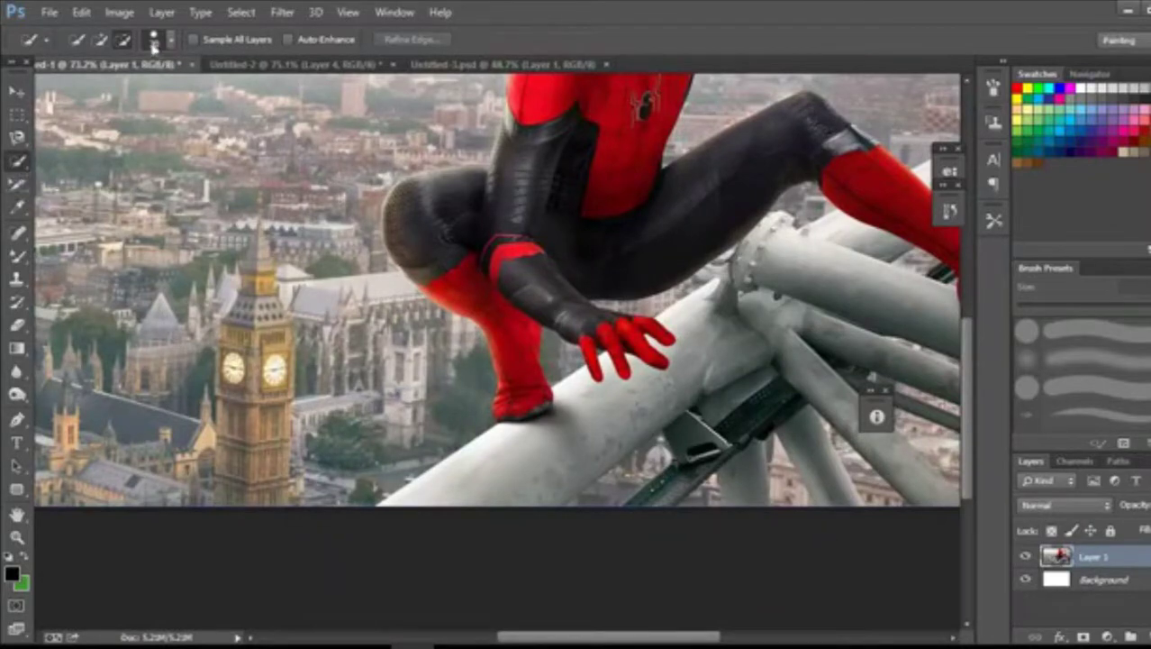
{"action": "left_click", "coordinate": [100, 40]}
{"action": "left_click", "coordinate": [124, 40]}
{"action": "key", "text": "ctrl+0"}
{"action": "mouse_move", "coordinate": [590, 560]}
{"action": "left_mouse_down"}
{"action": "mouse_move", "coordinate": [523, 500]}
{"action": "mouse_move", "coordinate": [535, 378]}
{"action": "mouse_move", "coordinate": [574, 232]}
{"action": "mouse_move", "coordinate": [623, 311]}
{"action": "mouse_move", "coordinate": [839, 417]}
{"action": "mouse_move", "coordinate": [762, 391]}
{"action": "left_mouse_up"}
{"action": "mouse_move", "coordinate": [601, 275]}
{"action": "left_mouse_down"}
{"action": "mouse_move", "coordinate": [644, 236]}
{"action": "mouse_move", "coordinate": [766, 232]}
{"action": "mouse_move", "coordinate": [584, 240]}
{"action": "left_mouse_up"}
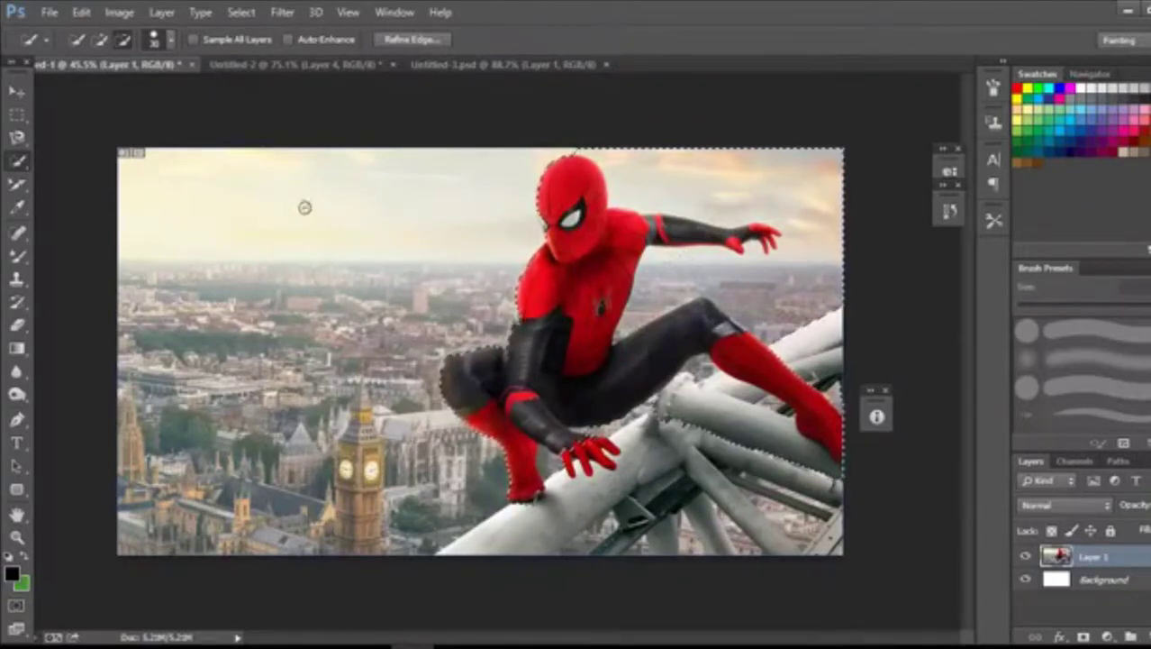
- In Subtract mode, brush away the top-right sky beside Spider-Man's arm
{"action": "left_click", "coordinate": [101, 41]}
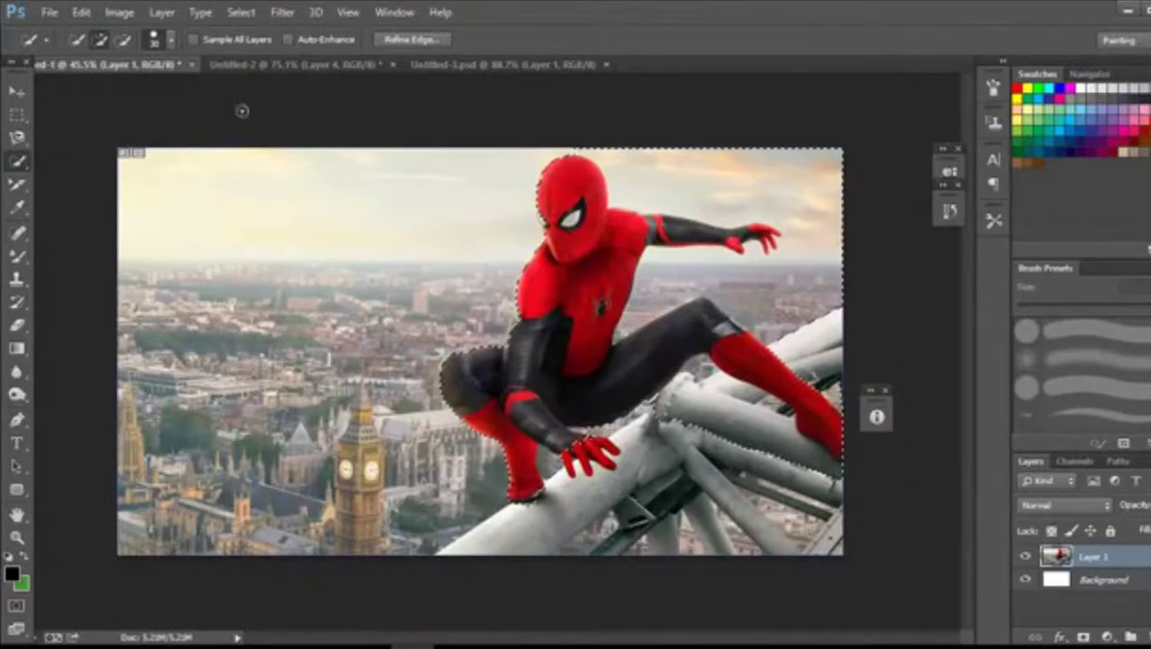
{"action": "left_click", "coordinate": [124, 40]}
{"action": "mouse_move", "coordinate": [768, 188]}
{"action": "left_mouse_down"}
{"action": "mouse_move", "coordinate": [773, 201]}
{"action": "mouse_move", "coordinate": [815, 209]}
{"action": "mouse_move", "coordinate": [838, 256]}
{"action": "mouse_move", "coordinate": [844, 160]}
{"action": "left_mouse_up"}
{"action": "left_click", "coordinate": [789, 185]}
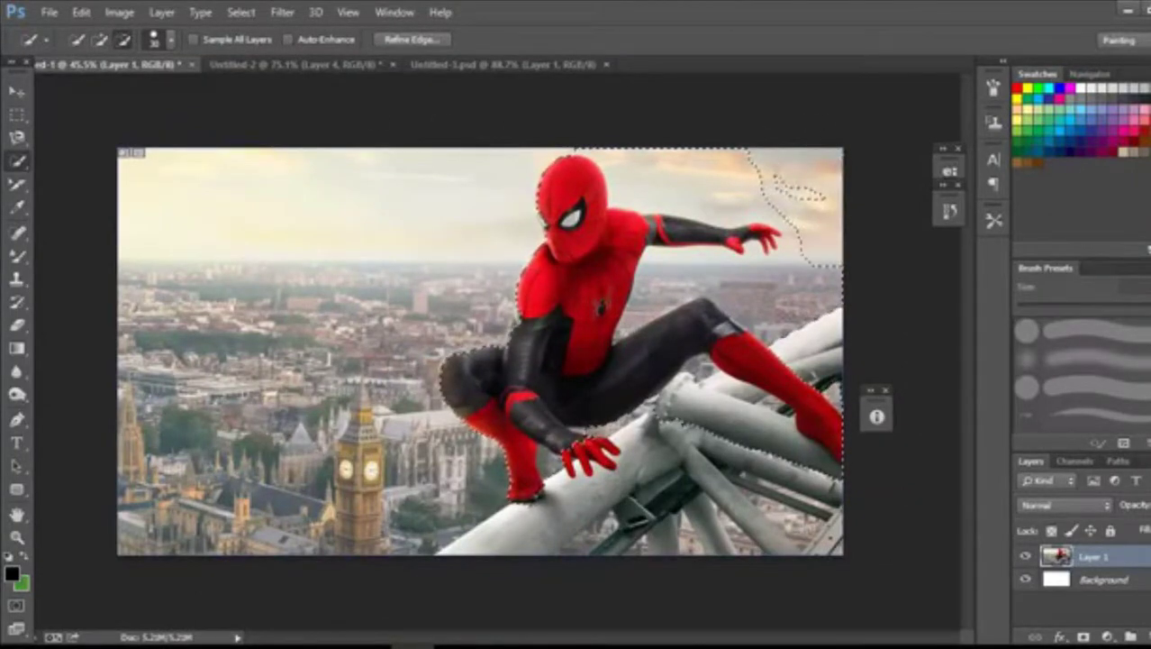
{"action": "mouse_move", "coordinate": [793, 189]}
{"action": "left_mouse_down"}
{"action": "mouse_move", "coordinate": [716, 157]}
{"action": "mouse_move", "coordinate": [797, 198]}
{"action": "mouse_move", "coordinate": [648, 142]}
{"action": "mouse_move", "coordinate": [753, 193]}
{"action": "mouse_move", "coordinate": [785, 250]}
{"action": "mouse_move", "coordinate": [761, 266]}
{"action": "left_mouse_up"}
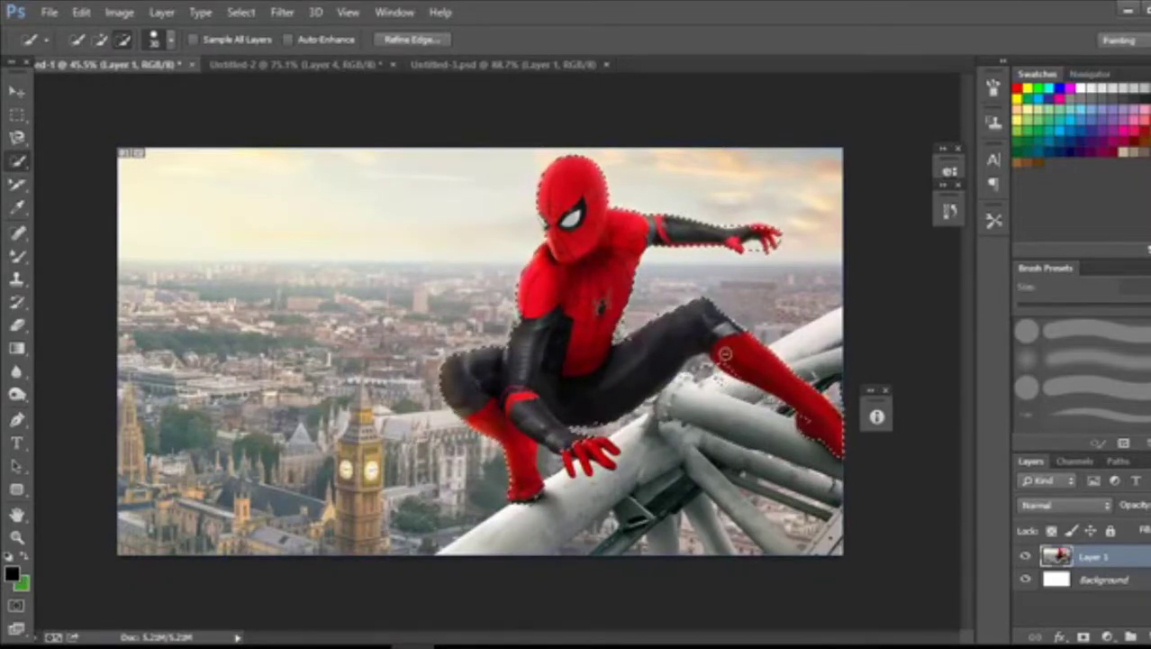
- Zoom in and brush the selection along Spider-Man's head and face
{"action": "scroll", "coordinate": [628, 369], "scroll_direction": "up", "scroll_amount": 2}
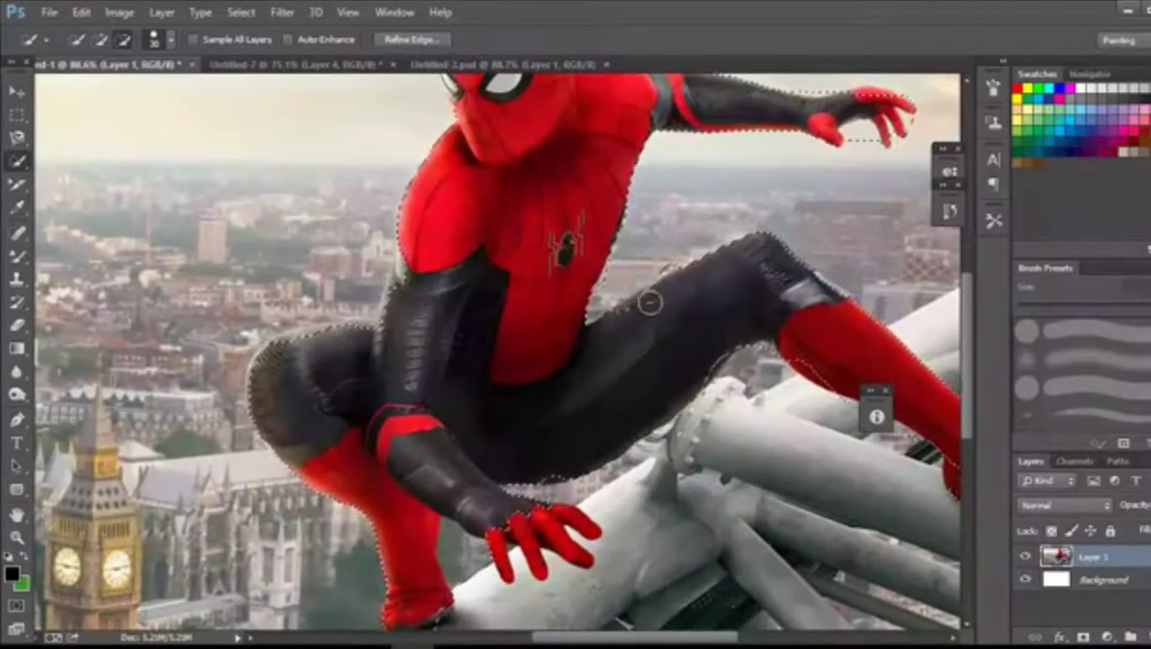
{"action": "scroll", "coordinate": [648, 304], "scroll_direction": "up", "scroll_amount": 3}
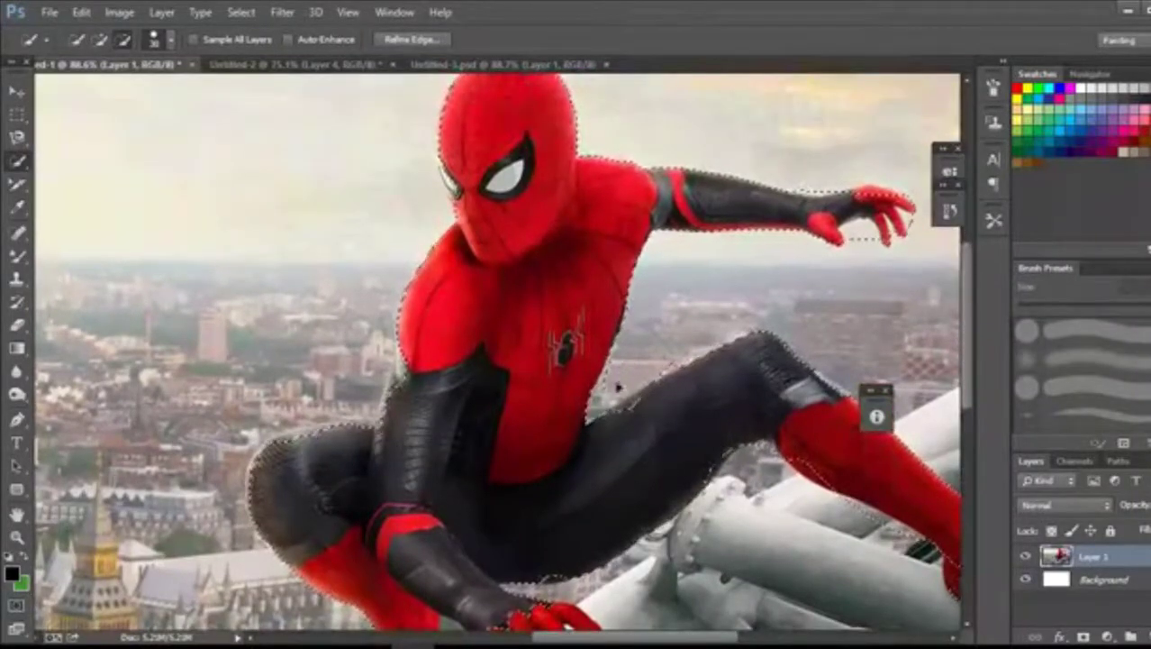
{"action": "scroll", "coordinate": [620, 374], "scroll_direction": "up", "scroll_amount": 2}
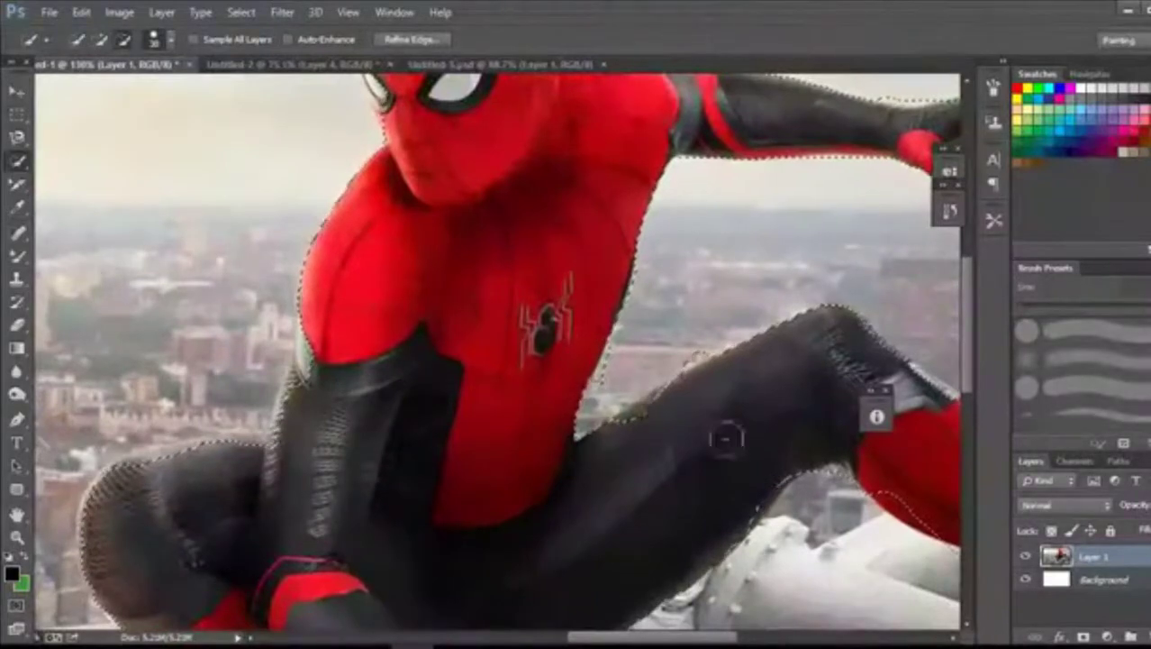
{"action": "scroll", "coordinate": [712, 410], "scroll_direction": "down", "scroll_amount": 2}
{"action": "scroll", "coordinate": [703, 408], "scroll_direction": "down", "scroll_amount": 10}
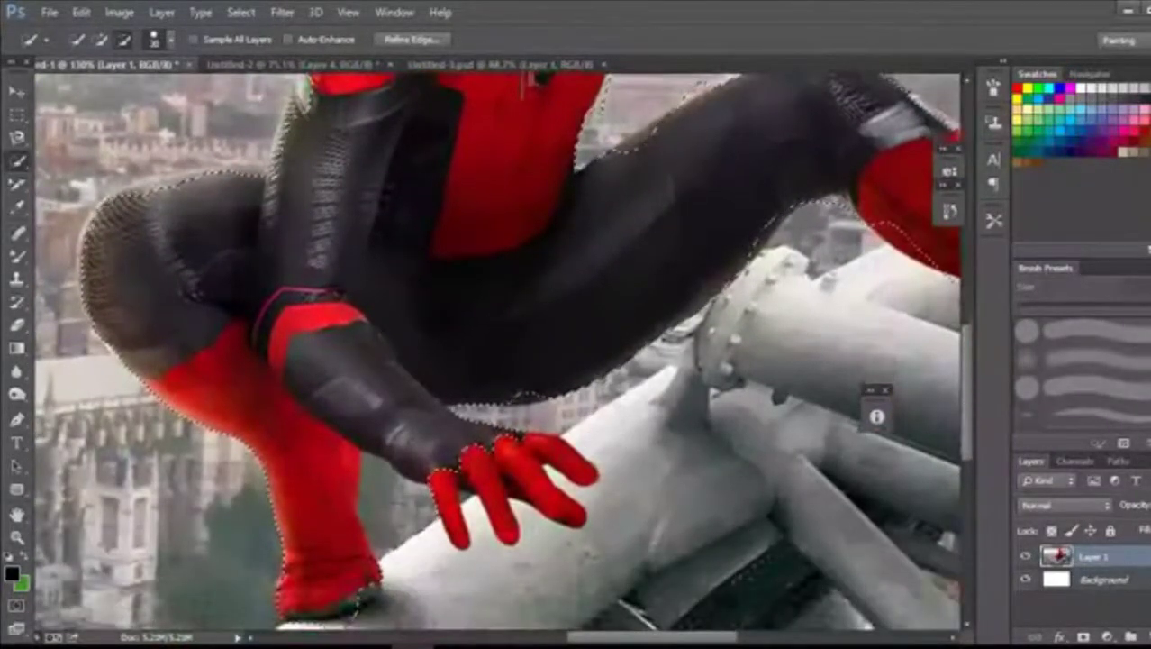
{"action": "scroll", "coordinate": [419, 573], "scroll_direction": "down", "scroll_amount": 3}
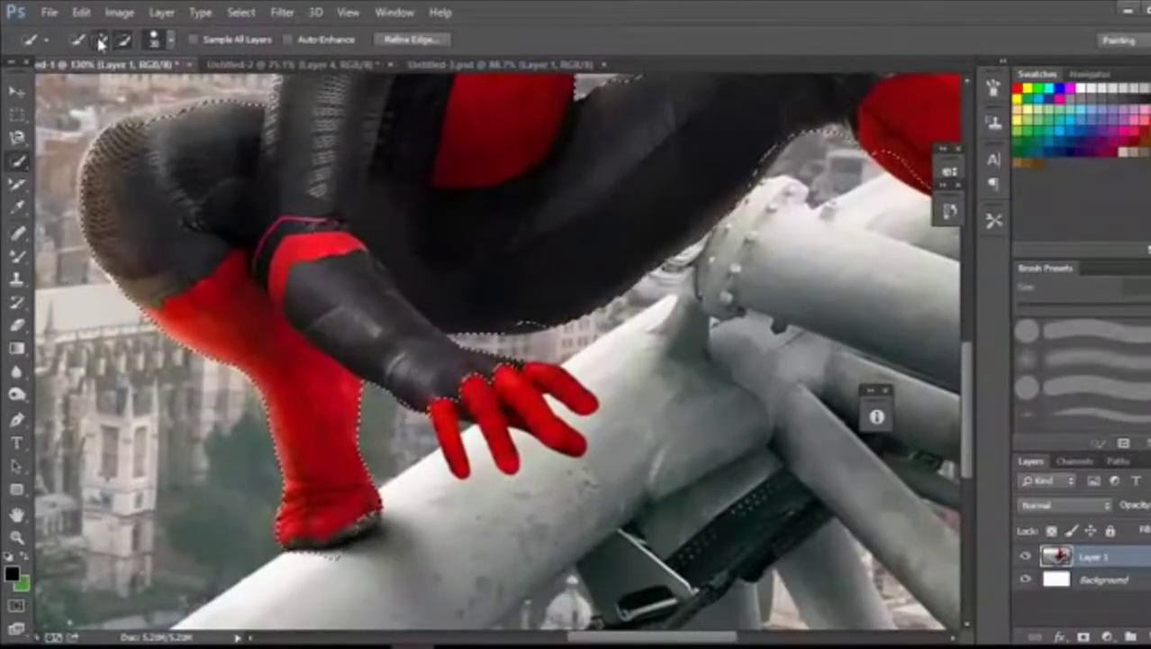
{"action": "scroll", "coordinate": [499, 352], "scroll_direction": "up", "scroll_amount": 2}
{"action": "scroll", "coordinate": [700, 334], "scroll_direction": "up", "scroll_amount": 5}
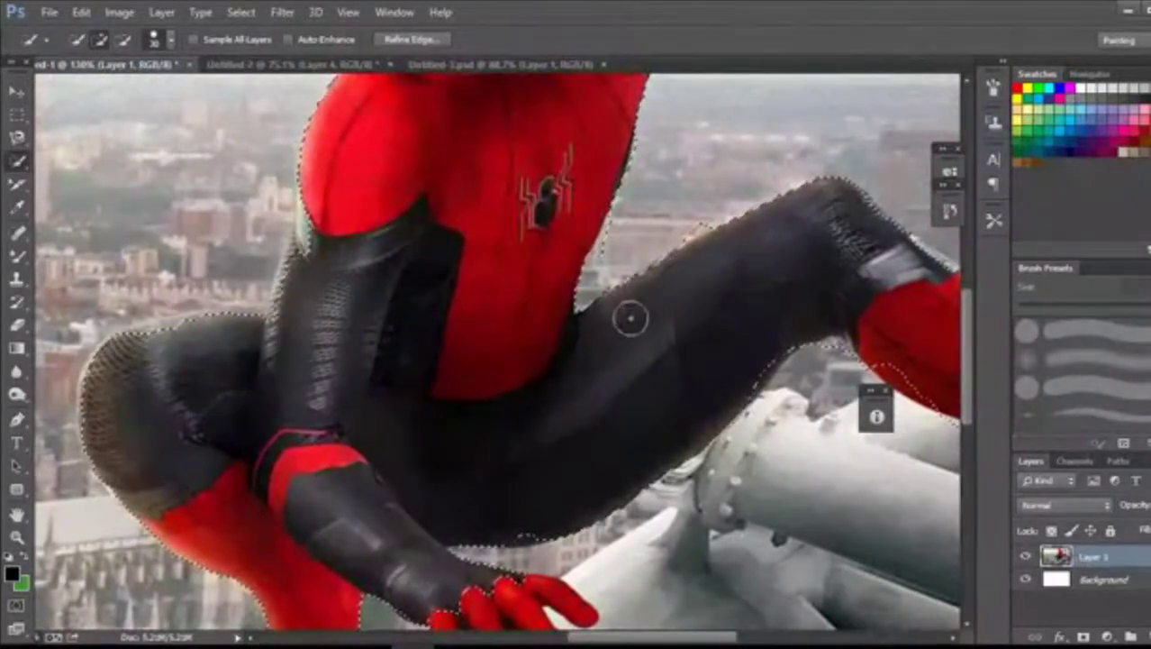
{"action": "scroll", "coordinate": [656, 392], "scroll_direction": "down", "scroll_amount": 2}
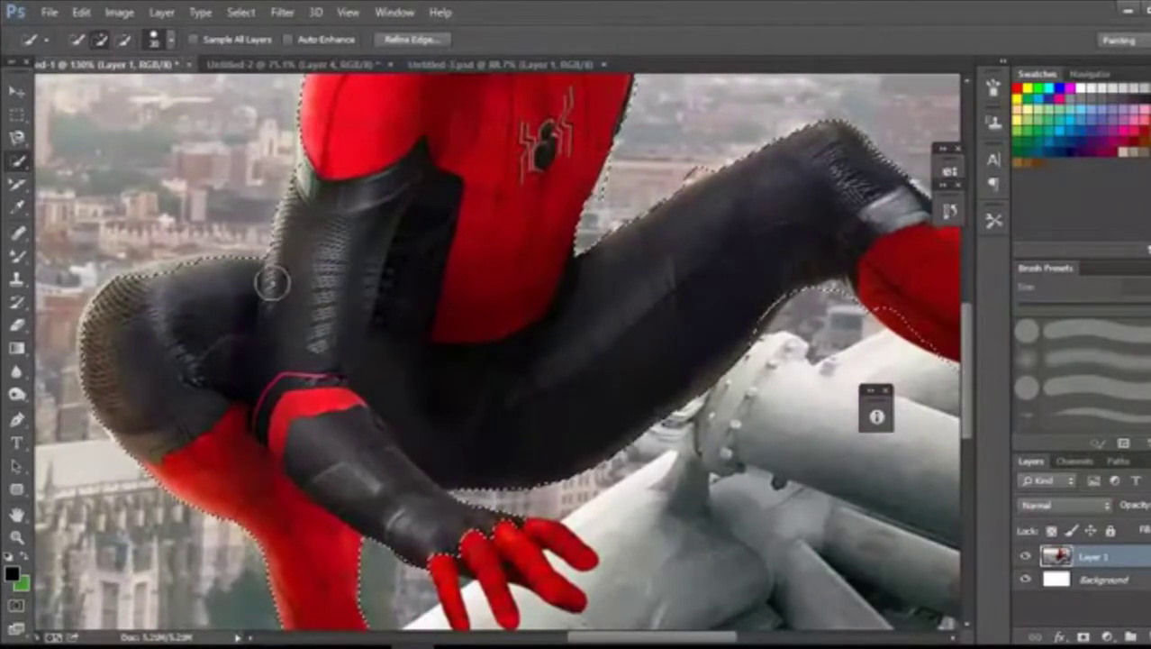
{"action": "scroll", "coordinate": [271, 274], "scroll_direction": "up", "scroll_amount": 5}
{"action": "scroll", "coordinate": [416, 285], "scroll_direction": "up", "scroll_amount": 3}
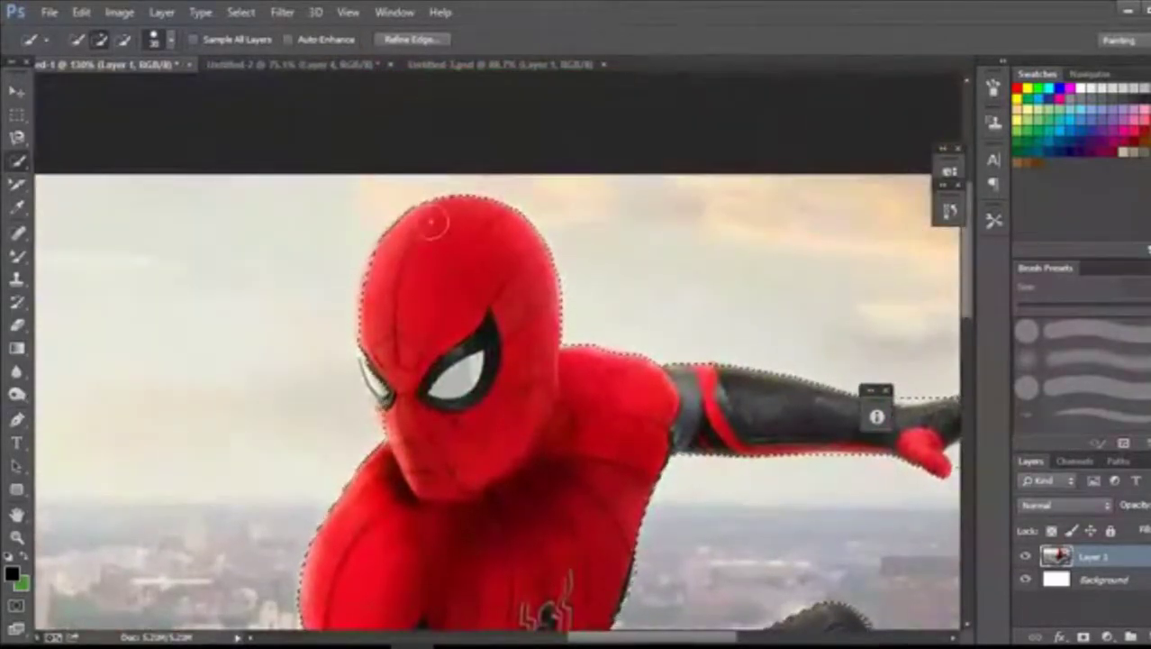
{"action": "left_click_drag", "start_coordinate": [381, 290], "coordinate": [362, 340]}
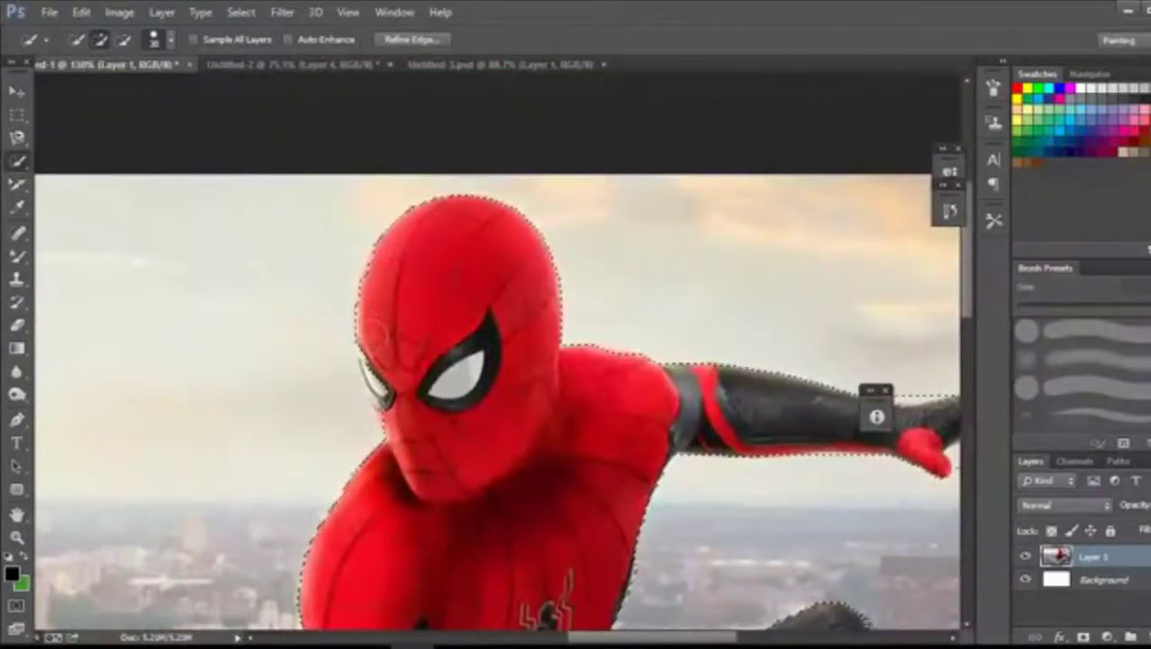
{"action": "left_click_drag", "start_coordinate": [362, 387], "coordinate": [385, 475]}
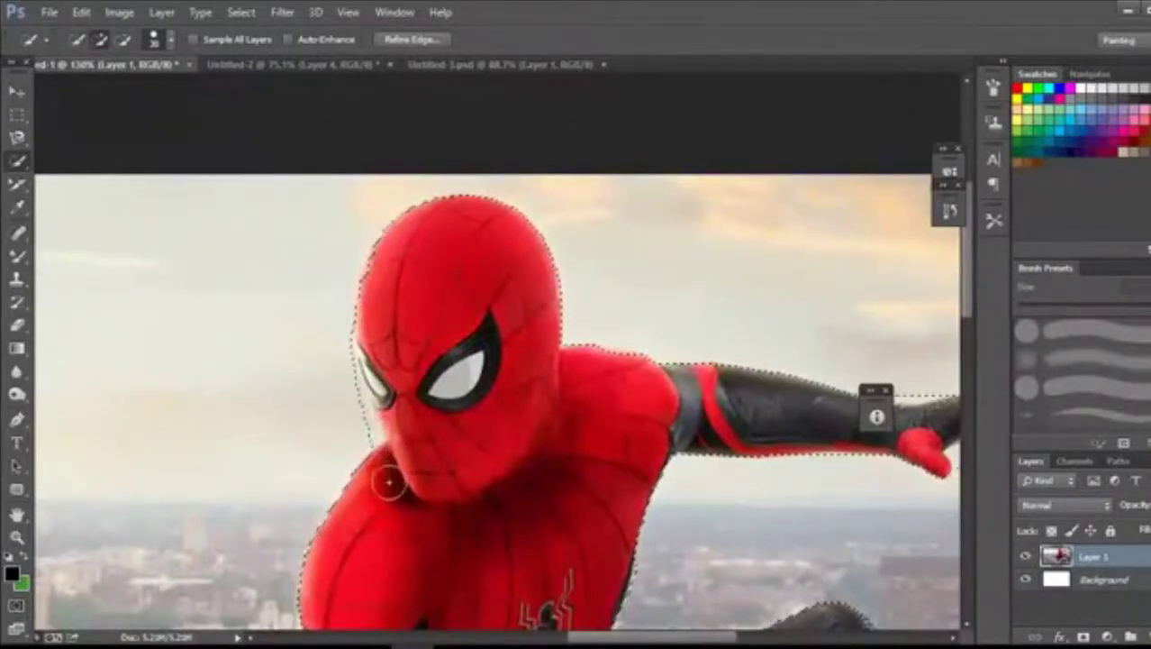
{"action": "scroll", "coordinate": [324, 282], "scroll_direction": "up", "scroll_amount": 3}
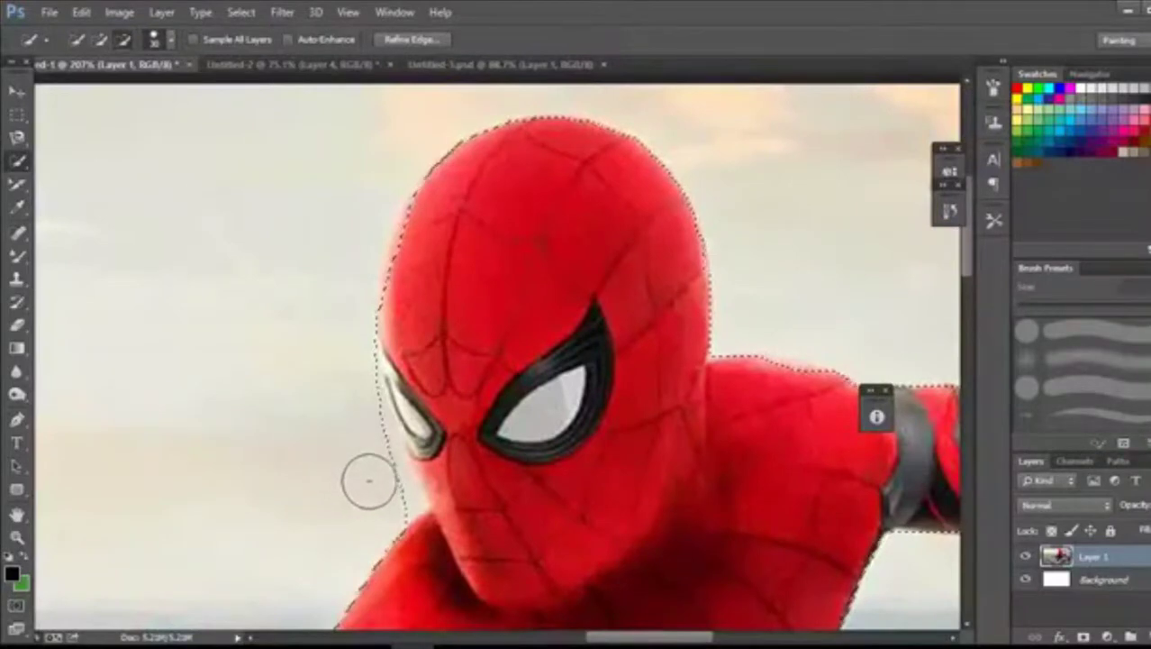
{"action": "left_click_drag", "start_coordinate": [382, 486], "coordinate": [352, 361]}
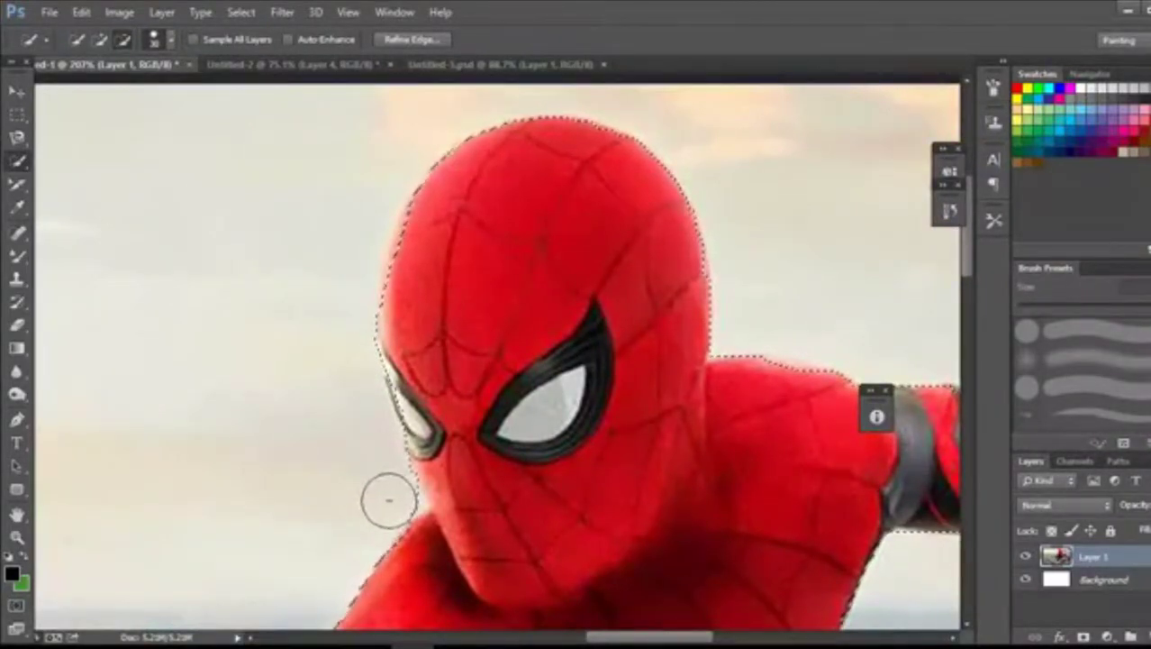
- Add Spider-Man's red fingers, including the top finger, to the selection
{"action": "scroll", "coordinate": [806, 416], "scroll_direction": "down", "scroll_amount": 2}
{"action": "scroll", "coordinate": [807, 416], "scroll_direction": "down", "scroll_amount": 4}
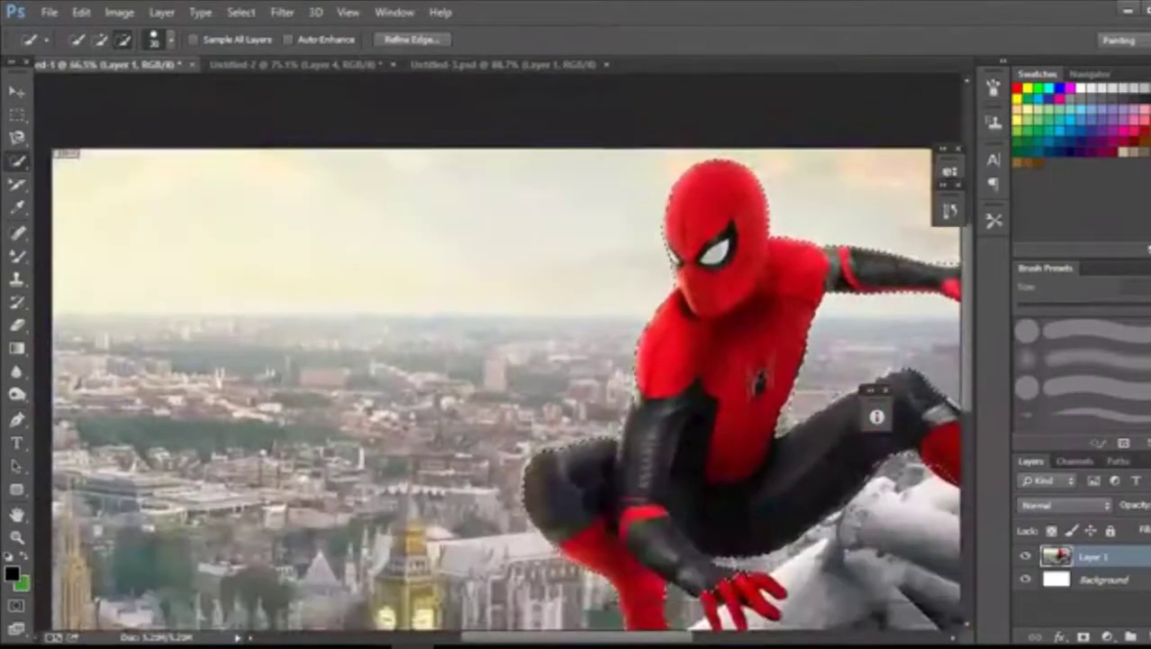
{"action": "scroll", "coordinate": [803, 527], "scroll_direction": "up", "scroll_amount": 2}
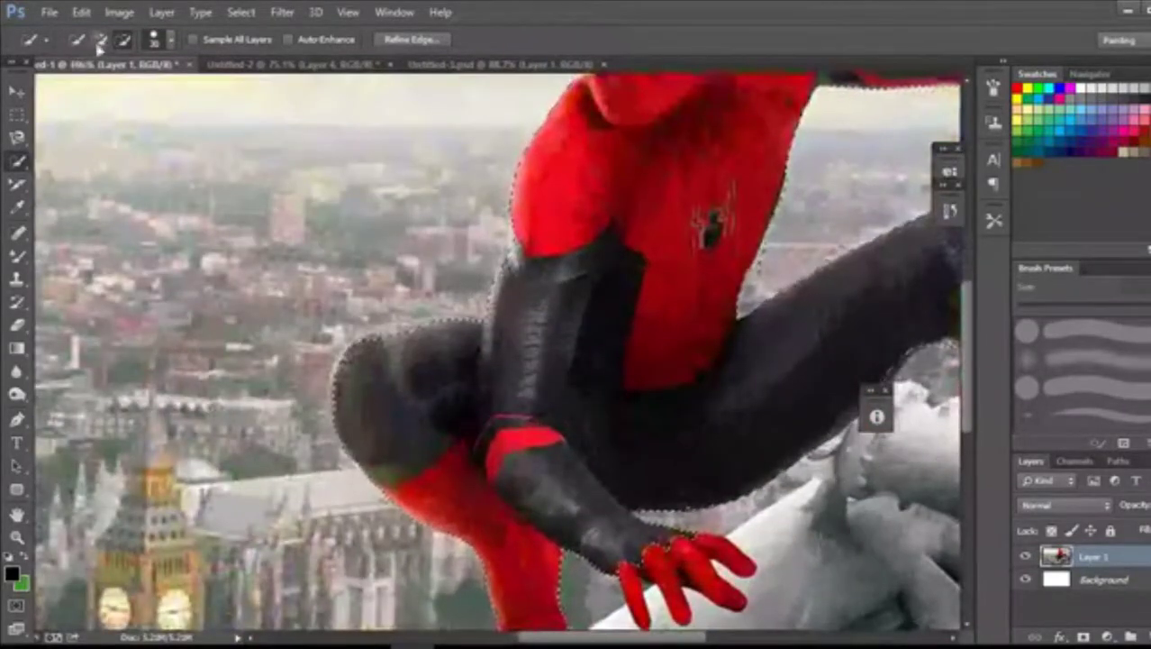
{"action": "scroll", "coordinate": [597, 494], "scroll_direction": "down", "scroll_amount": 3}
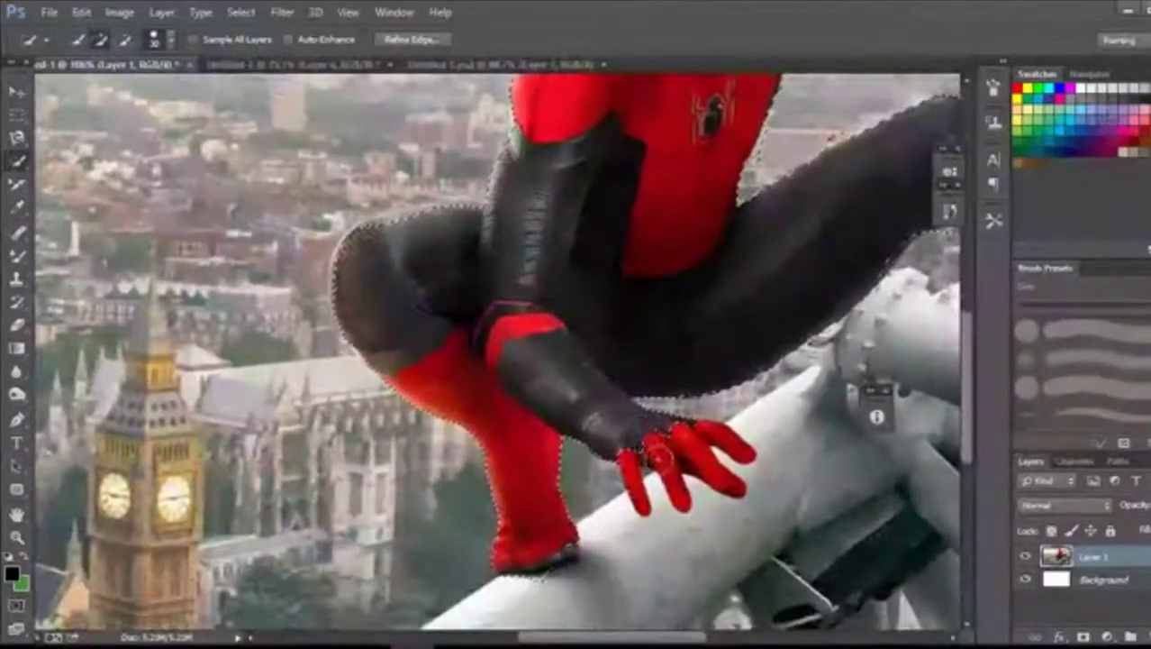
{"action": "mouse_move", "coordinate": [674, 477]}
{"action": "left_mouse_down"}
{"action": "mouse_move", "coordinate": [652, 459]}
{"action": "mouse_move", "coordinate": [635, 482]}
{"action": "mouse_move", "coordinate": [660, 442]}
{"action": "left_mouse_up"}
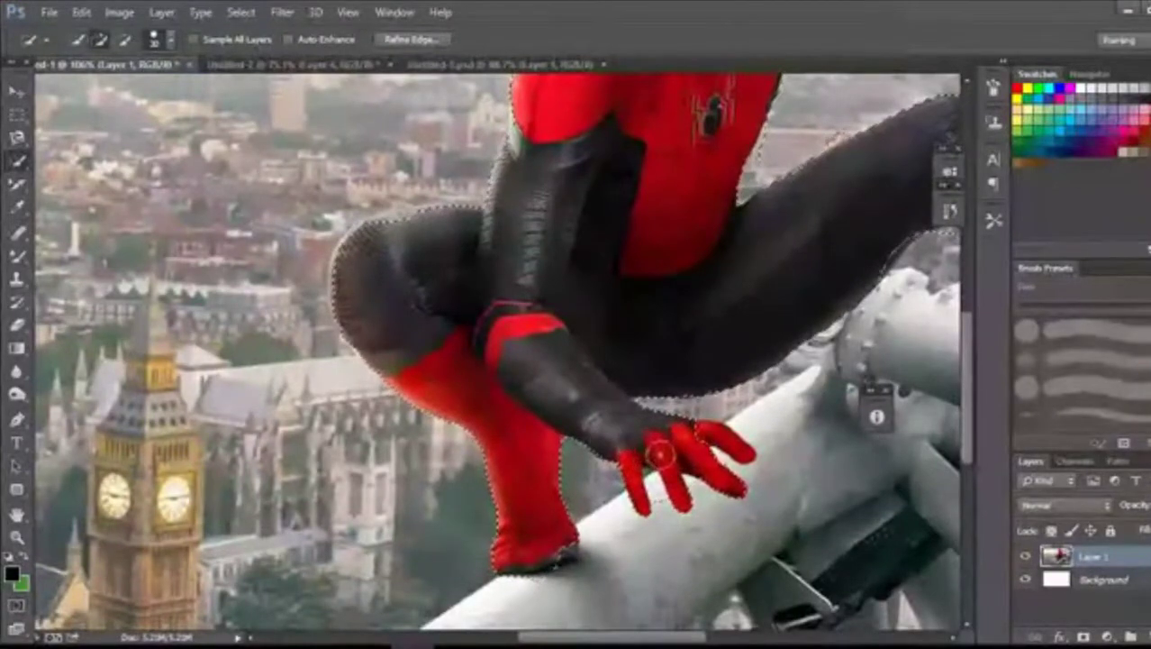
{"action": "left_click", "coordinate": [737, 445]}
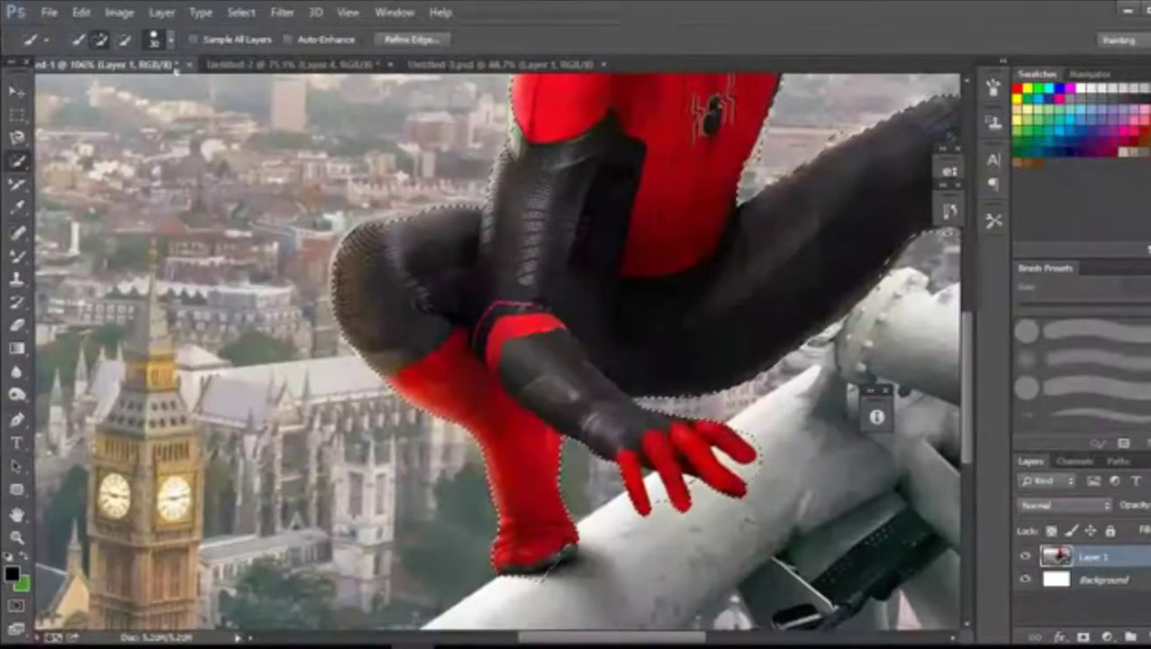
- In Subtract mode, trim the stray background around and below the index finger
{"action": "left_click", "coordinate": [123, 43]}
{"action": "scroll", "coordinate": [606, 501], "scroll_direction": "up", "scroll_amount": 2}
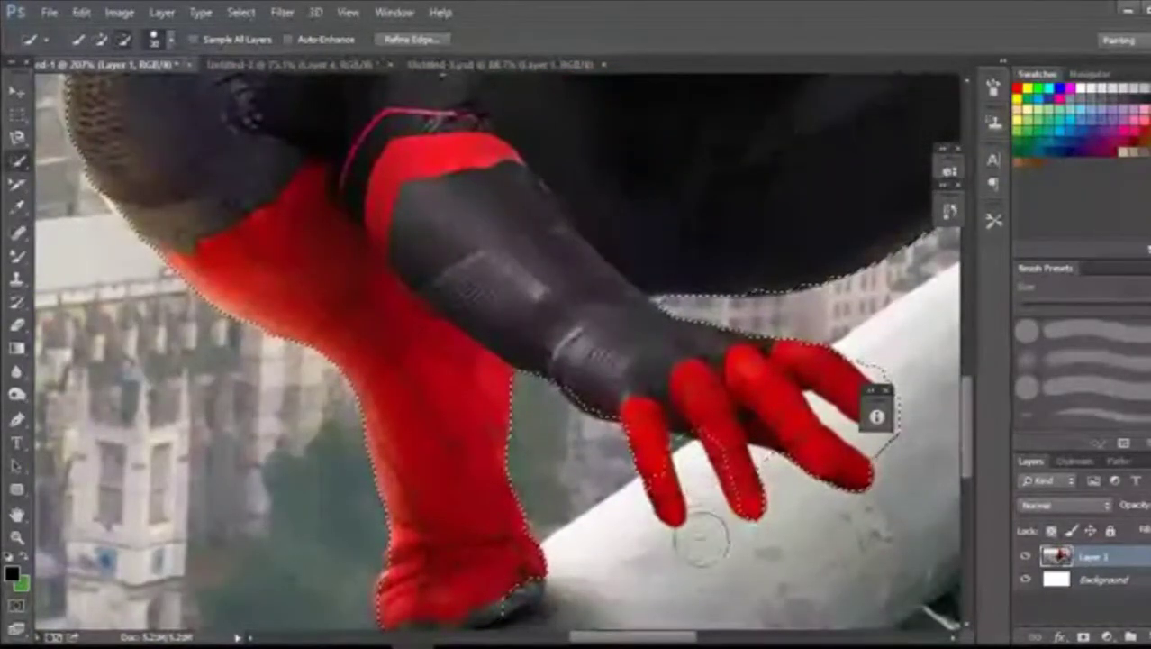
{"action": "scroll", "coordinate": [780, 537], "scroll_direction": "up", "scroll_amount": 2}
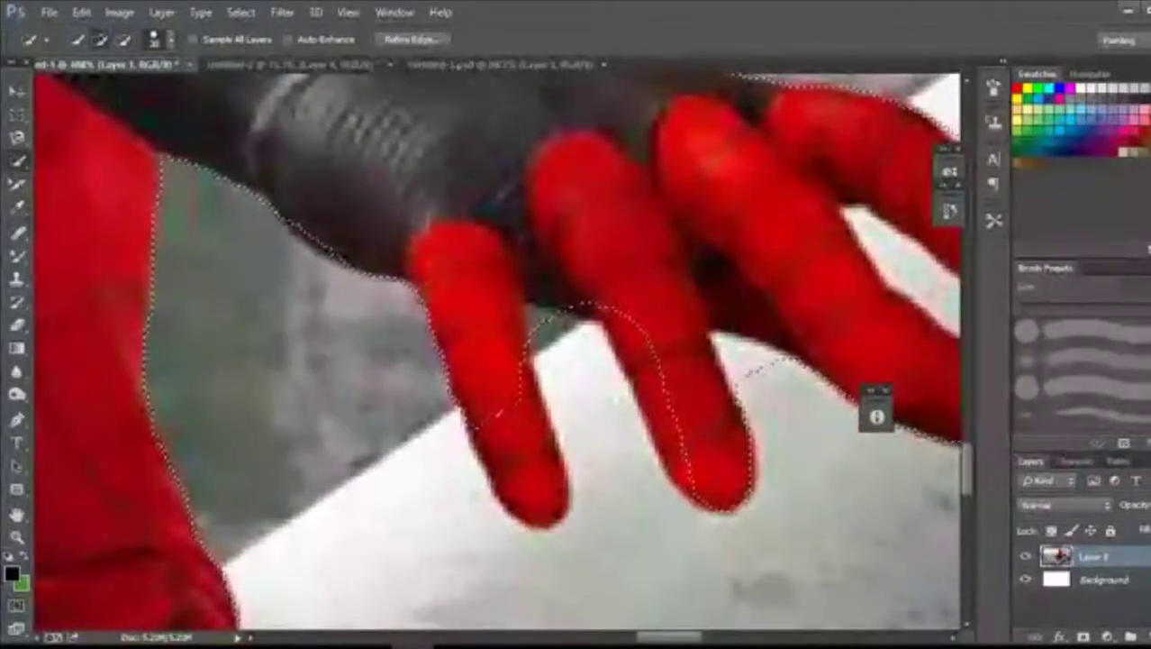
{"action": "mouse_move", "coordinate": [478, 279]}
{"action": "left_mouse_down"}
{"action": "mouse_move", "coordinate": [527, 468]}
{"action": "mouse_move", "coordinate": [514, 504]}
{"action": "mouse_move", "coordinate": [497, 396]}
{"action": "left_mouse_up"}
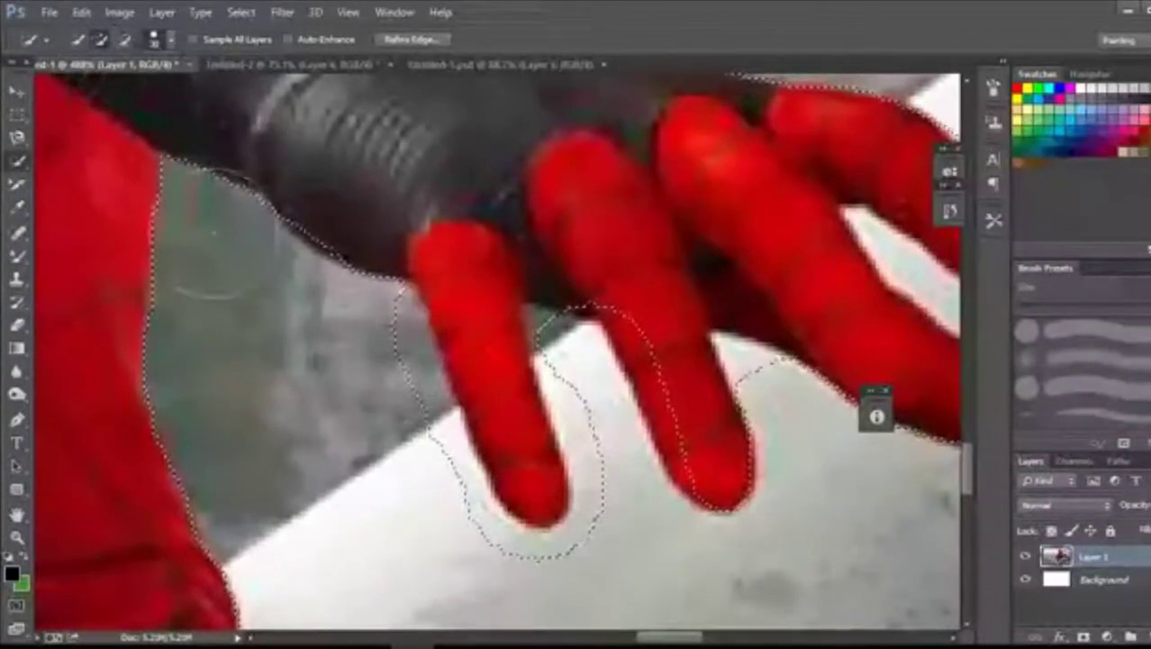
{"action": "scroll", "coordinate": [228, 232], "scroll_direction": "down", "scroll_amount": 3}
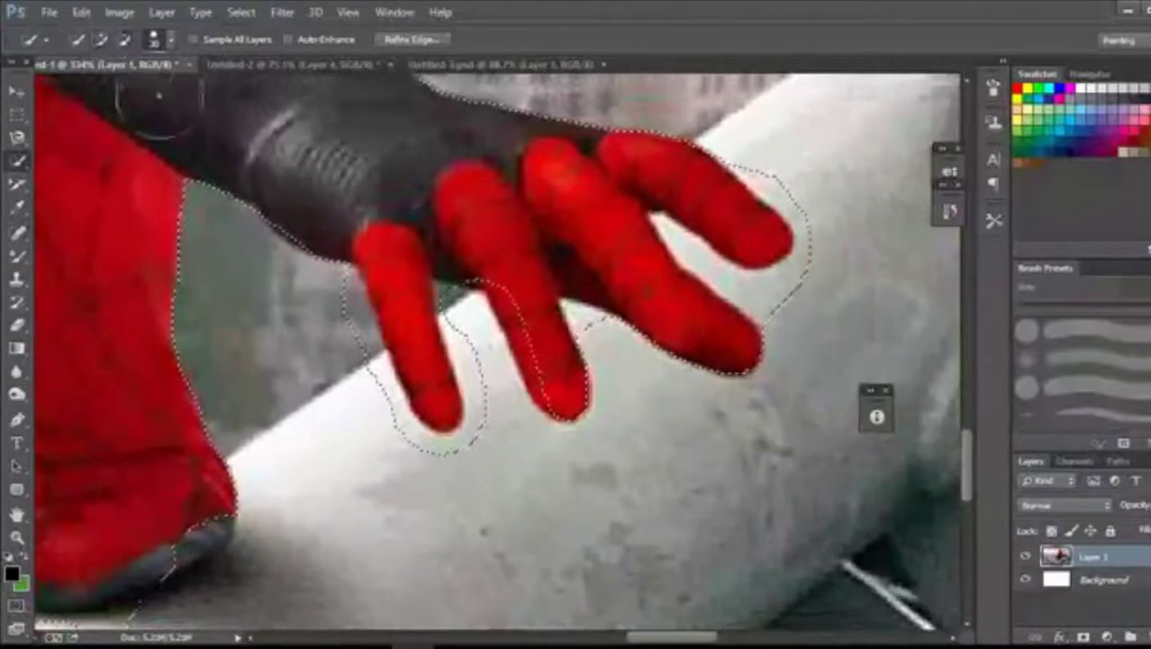
{"action": "left_click", "coordinate": [124, 39]}
{"action": "left_click_drag", "start_coordinate": [356, 378], "coordinate": [436, 461]}
{"action": "scroll", "coordinate": [436, 461], "scroll_direction": "down", "scroll_amount": 10}
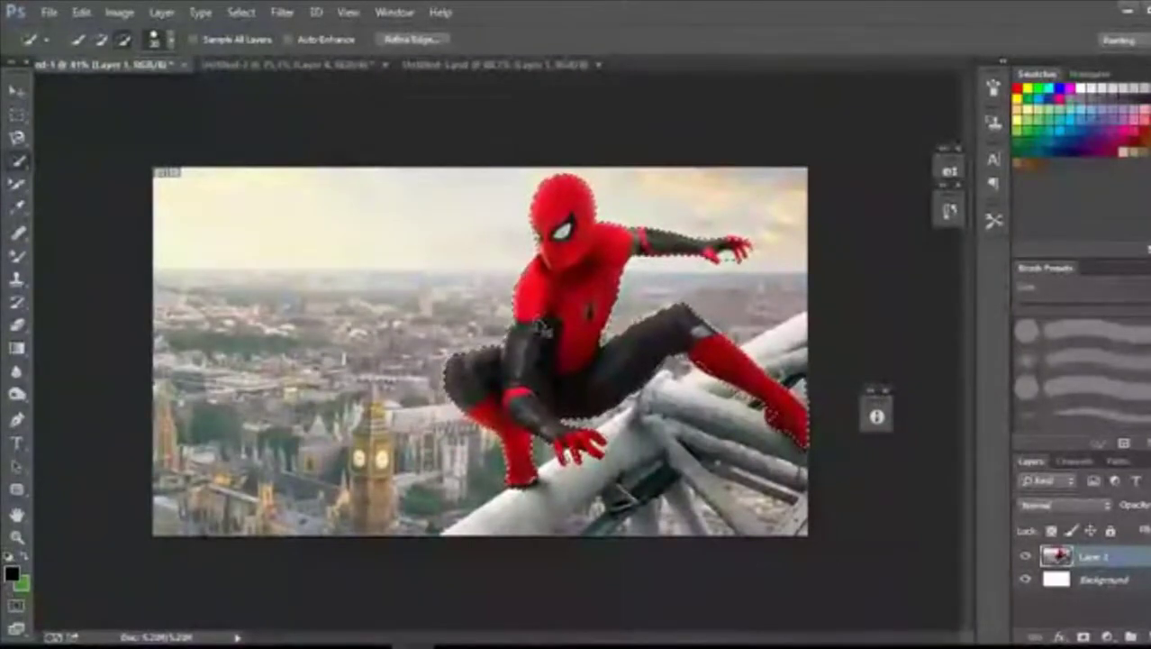
- Cut Spider-Man from Layer 1 and paste him as a new Layer 2
{"action": "key", "text": "Delete"}
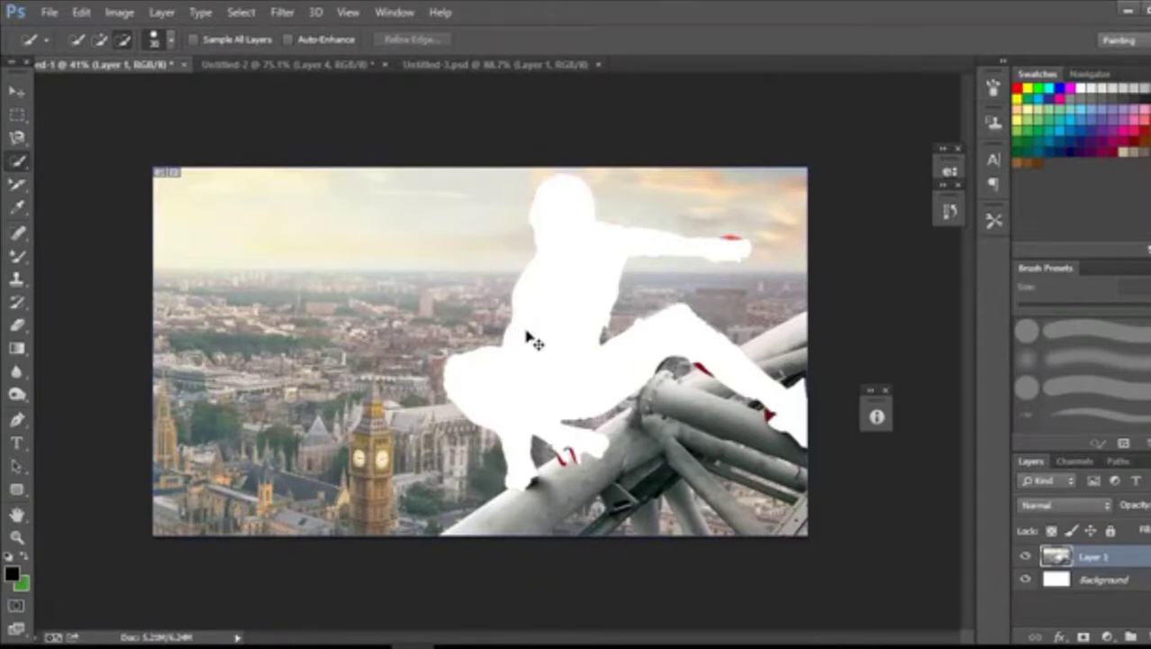
{"action": "key", "text": "ctrl+v"}
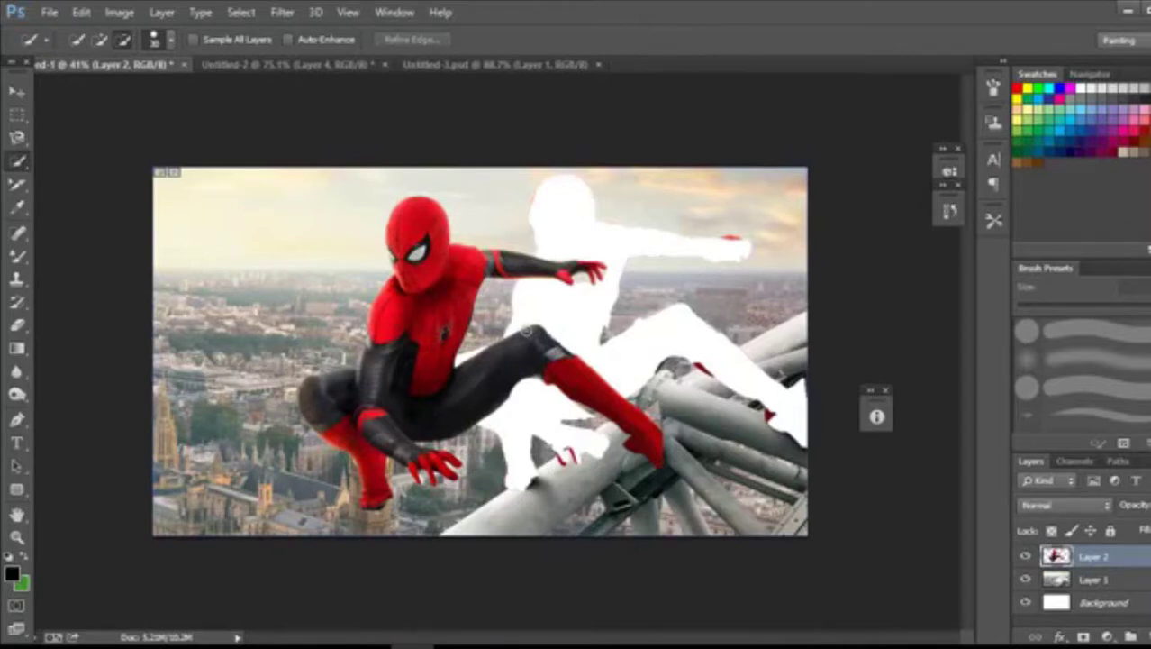
- Revert History to the Deselect step, restoring the intact Spider-Man on Layer 1
{"action": "left_click", "coordinate": [951, 211]}
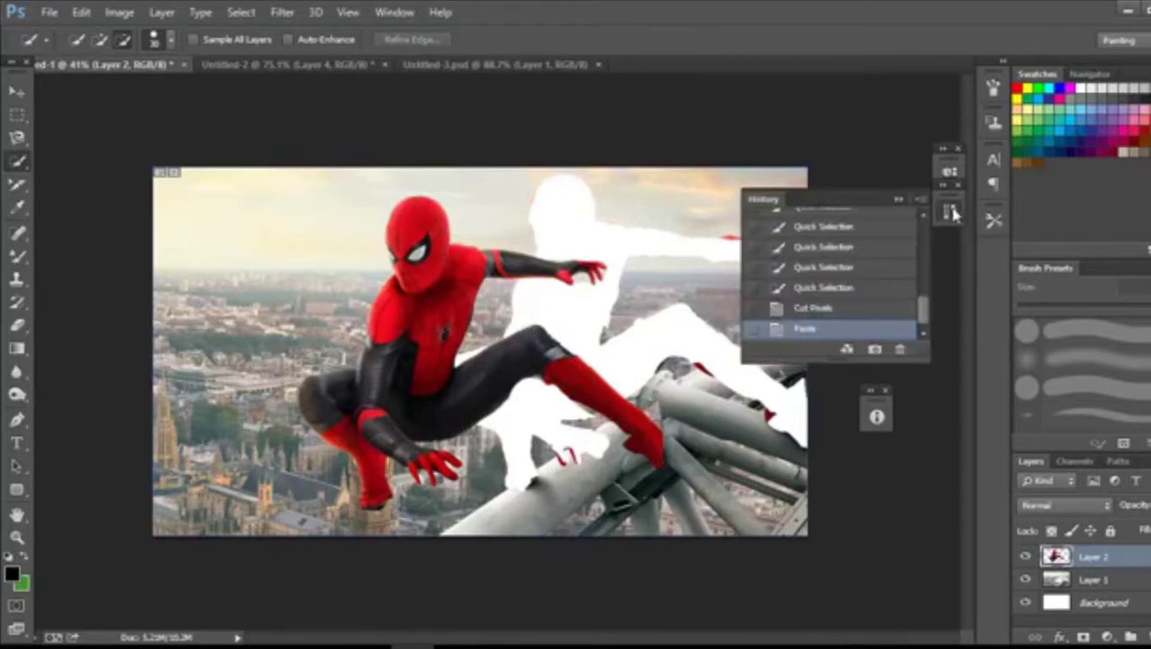
{"action": "scroll", "coordinate": [812, 247], "scroll_direction": "up", "scroll_amount": 5}
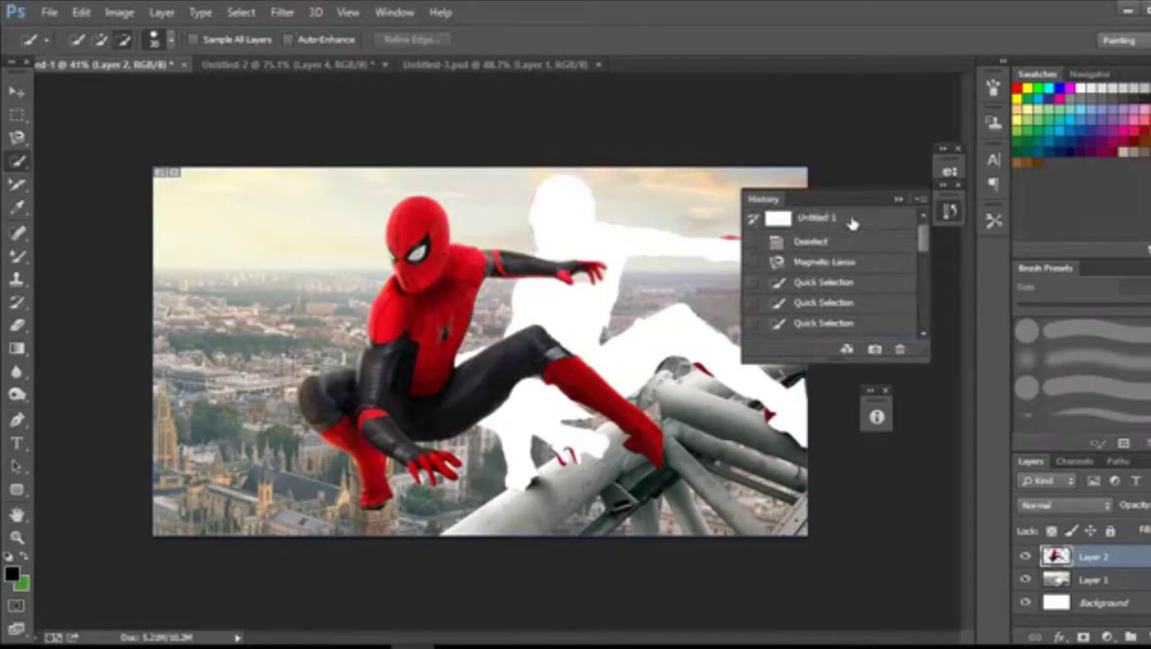
{"action": "left_click", "coordinate": [852, 220]}
{"action": "left_click", "coordinate": [844, 242]}
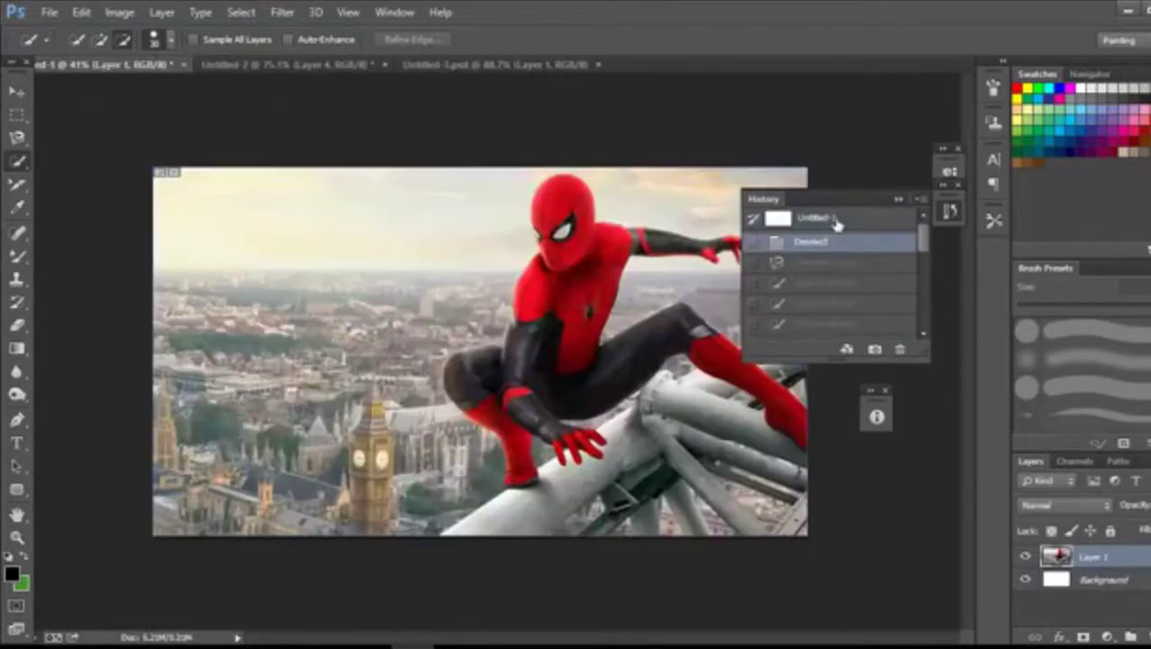
{"action": "left_click", "coordinate": [848, 174]}
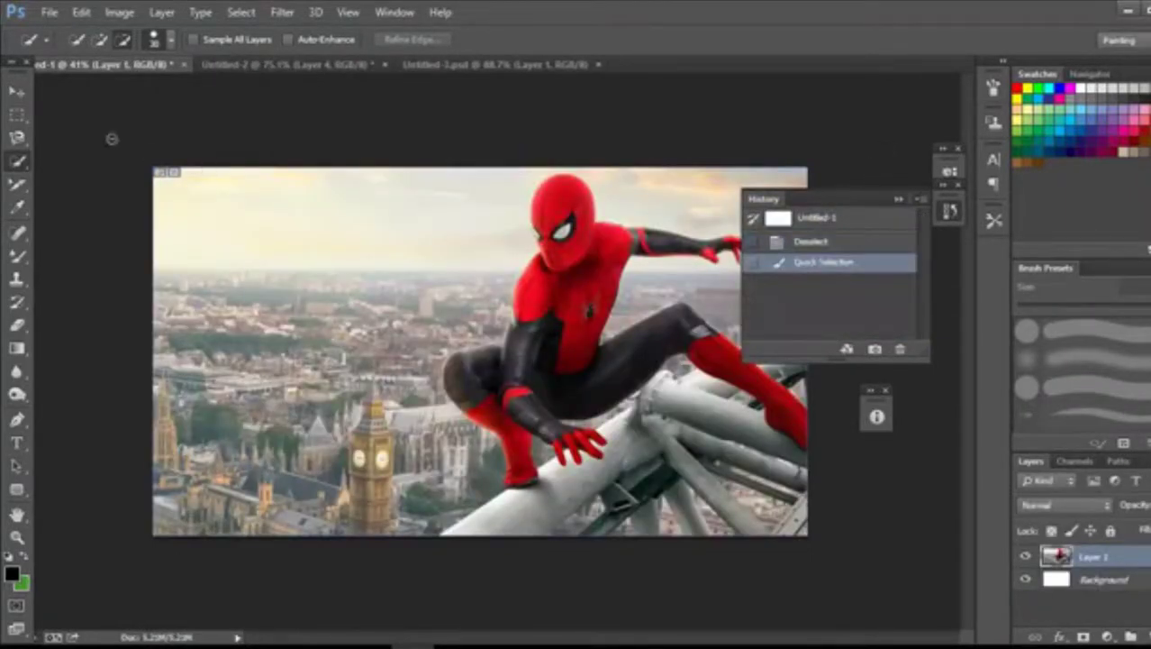
{"action": "left_click", "coordinate": [15, 92]}
{"action": "left_click", "coordinate": [899, 199]}
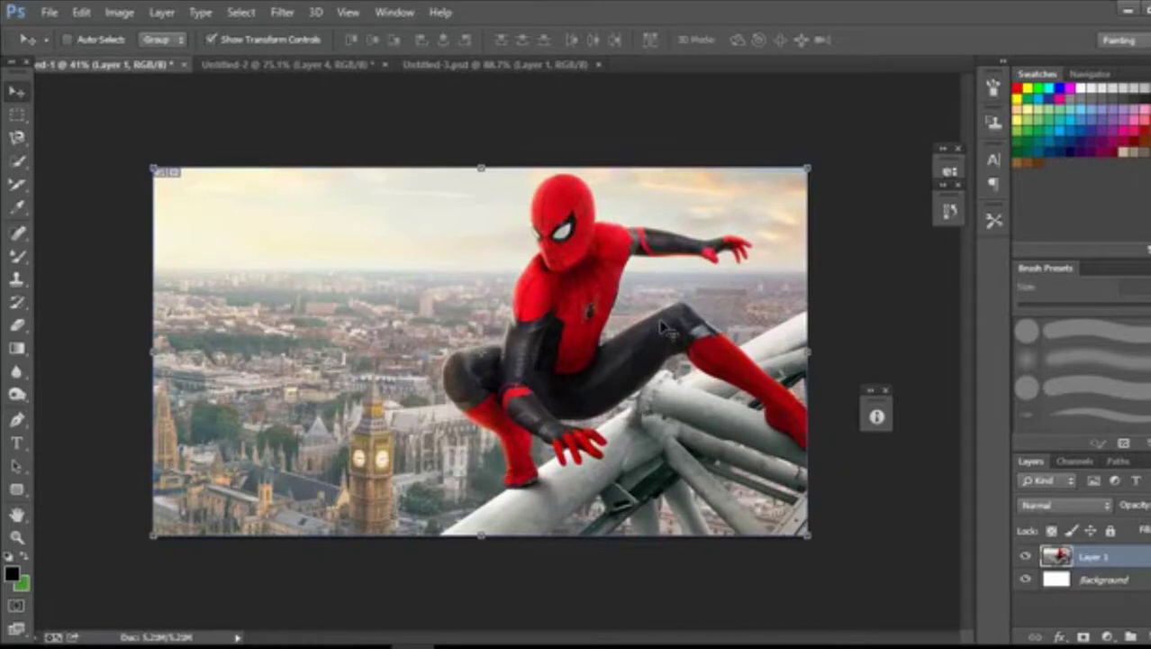
- Bring the web browser window back to the front
{"action": "scroll", "coordinate": [658, 334], "scroll_direction": "up", "scroll_amount": 3}
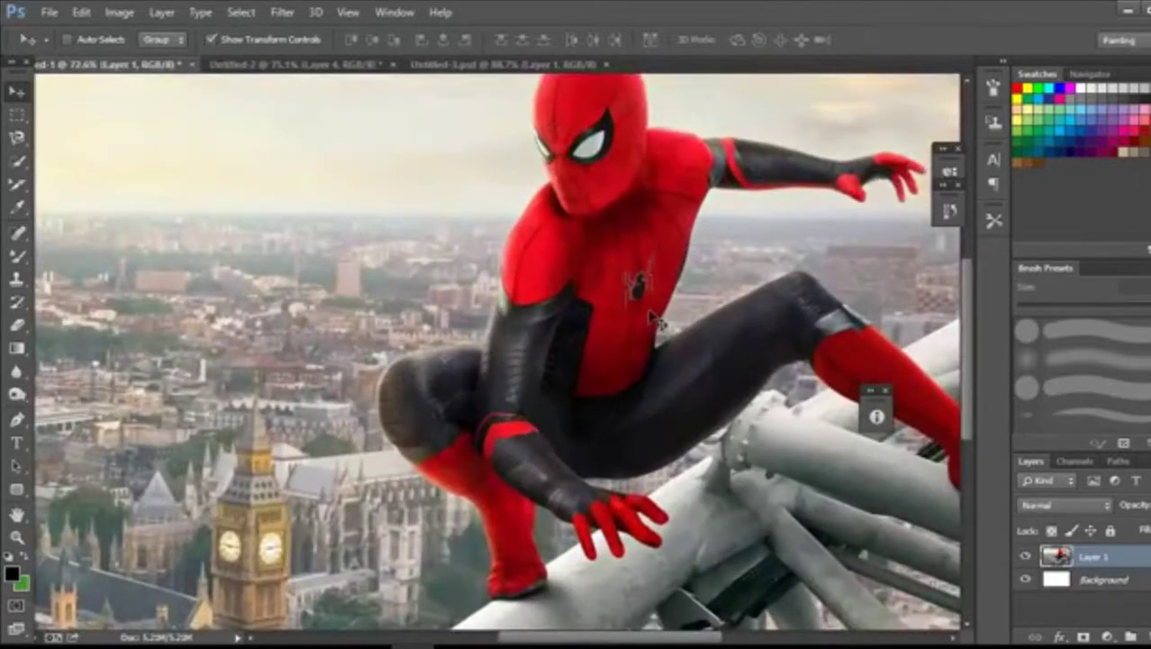
{"action": "scroll", "coordinate": [658, 324], "scroll_direction": "up", "scroll_amount": 3}
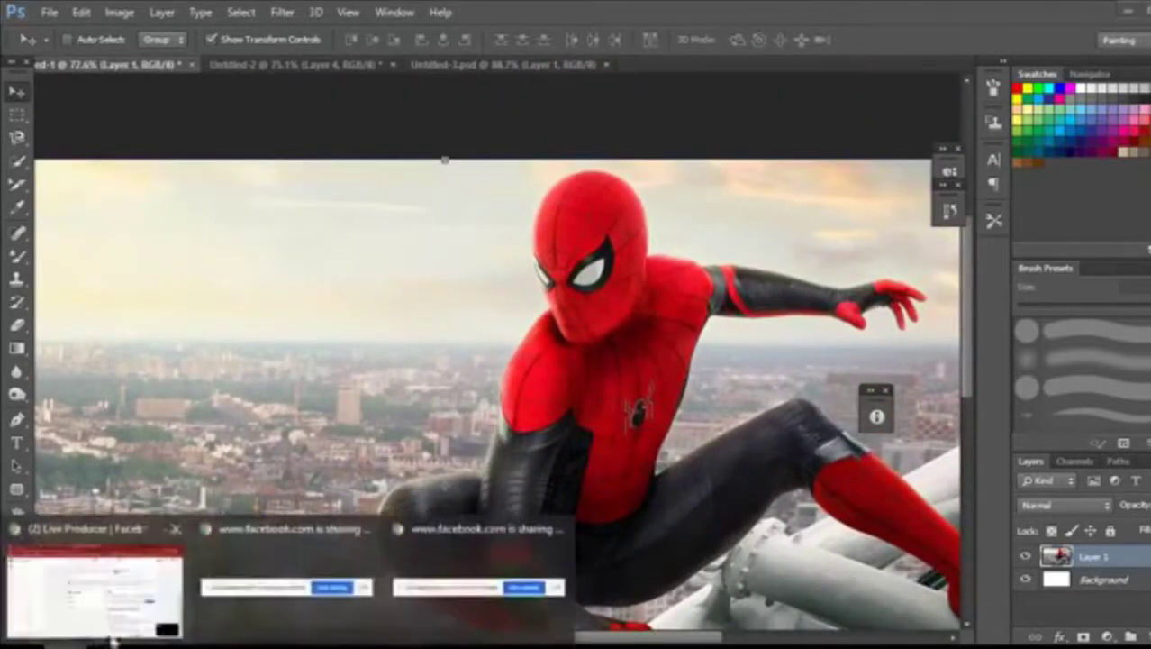
{"action": "left_click", "coordinate": [90, 590]}
- In a new tab, search Google Images for 'actor png'
{"action": "left_click", "coordinate": [774, 9]}
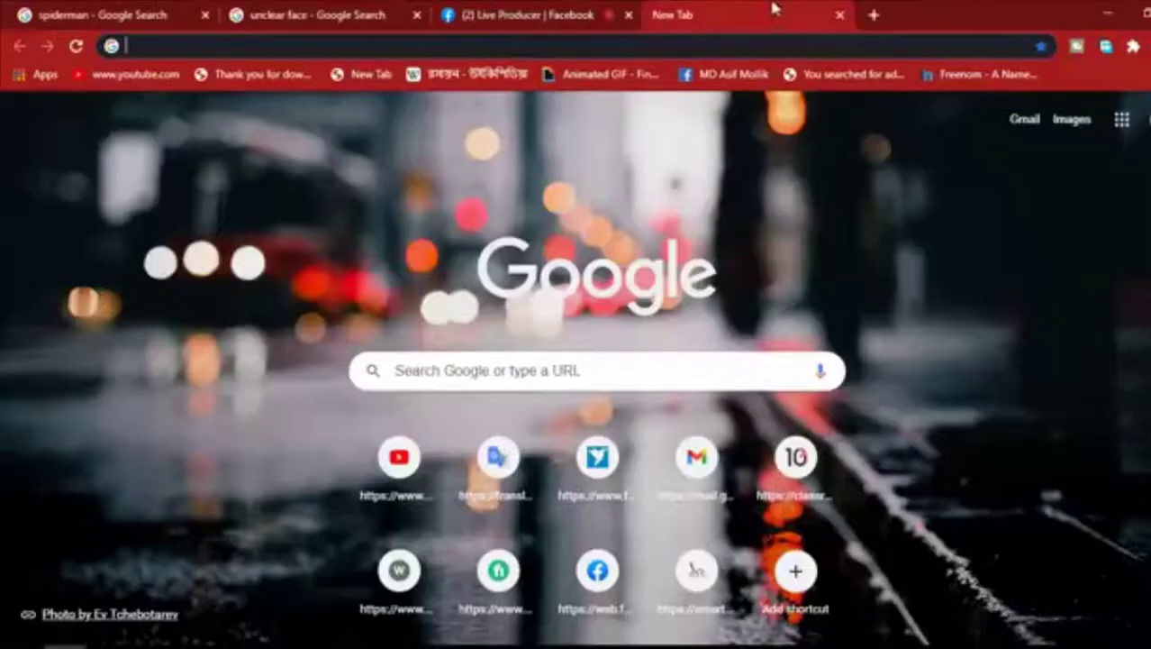
{"action": "left_click", "coordinate": [488, 379]}
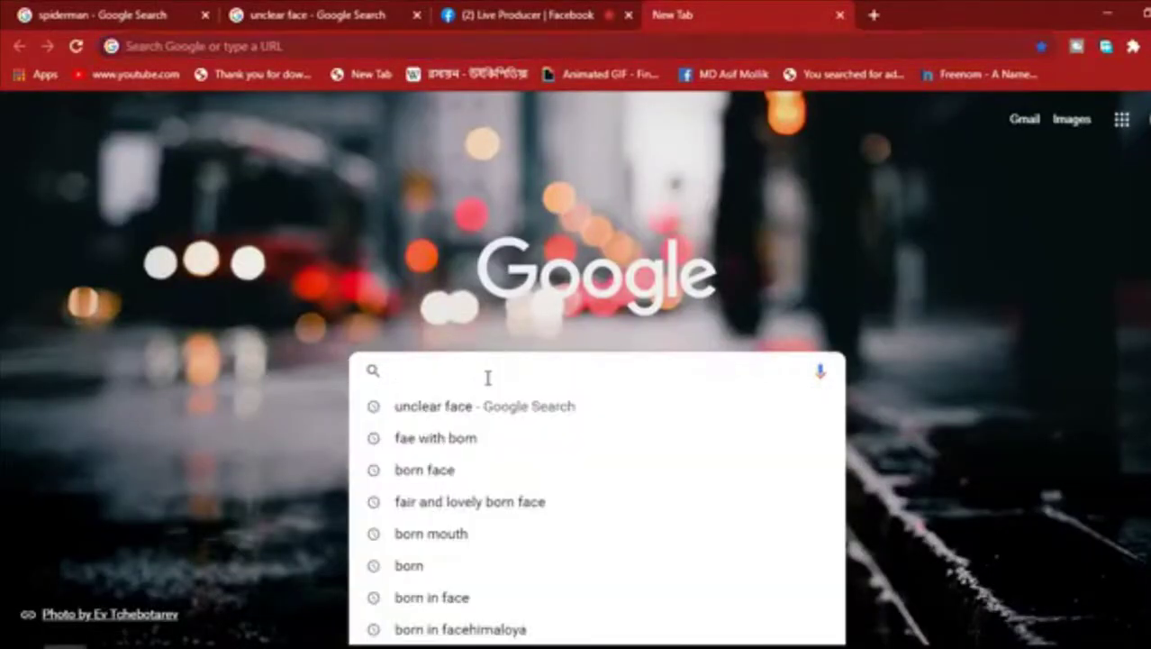
{"action": "type", "text": "actor "}
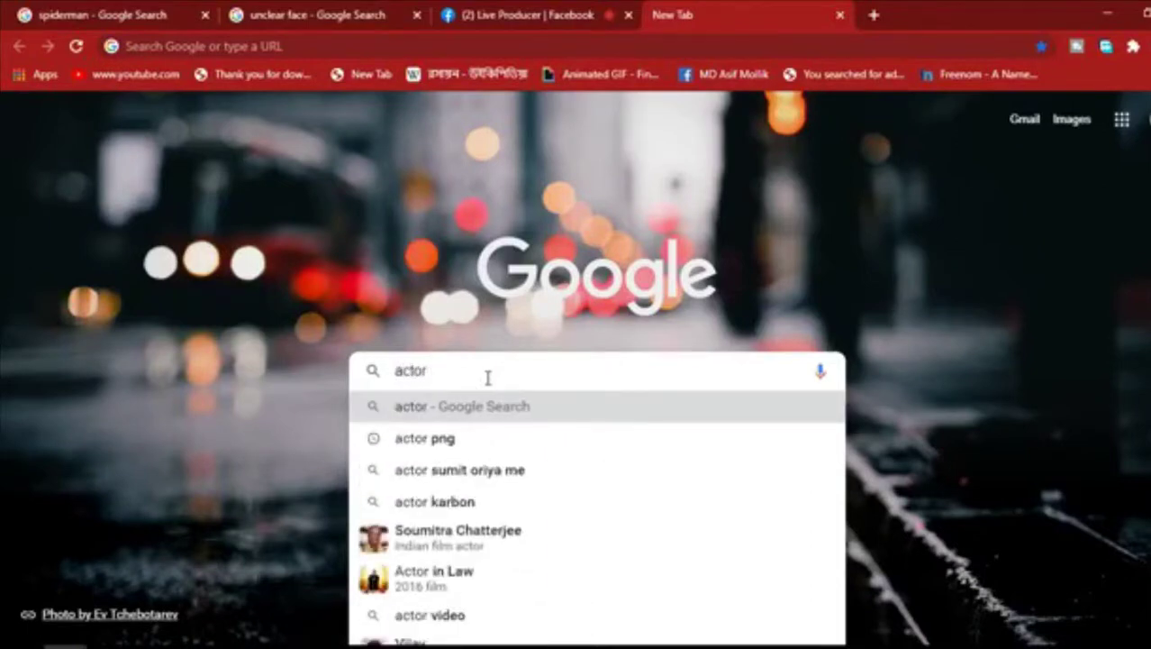
{"action": "type", "text": "png"}
{"action": "key", "text": "Return"}
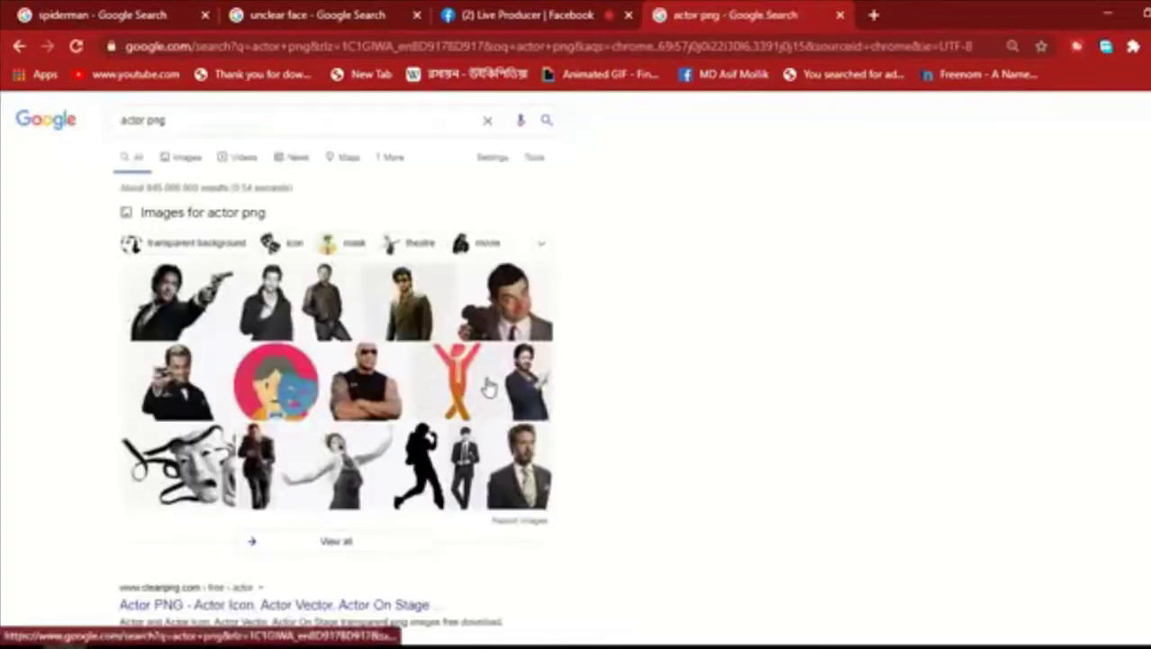
{"action": "left_click", "coordinate": [195, 159]}
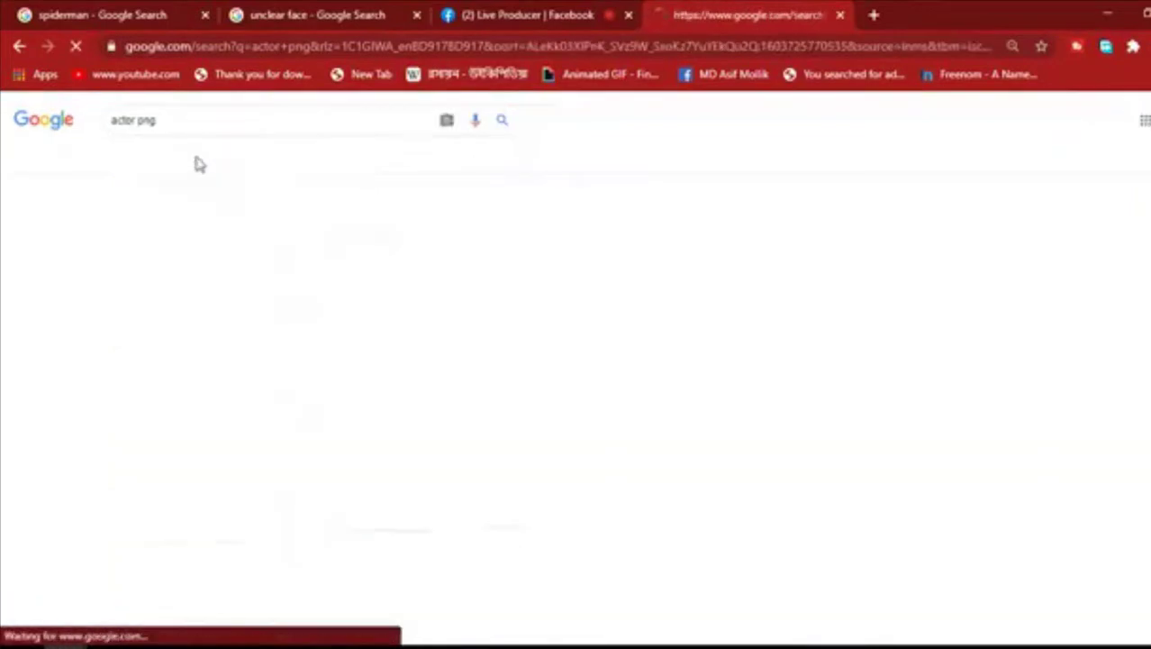
{"action": "scroll", "coordinate": [600, 301], "scroll_direction": "down", "scroll_amount": 3}
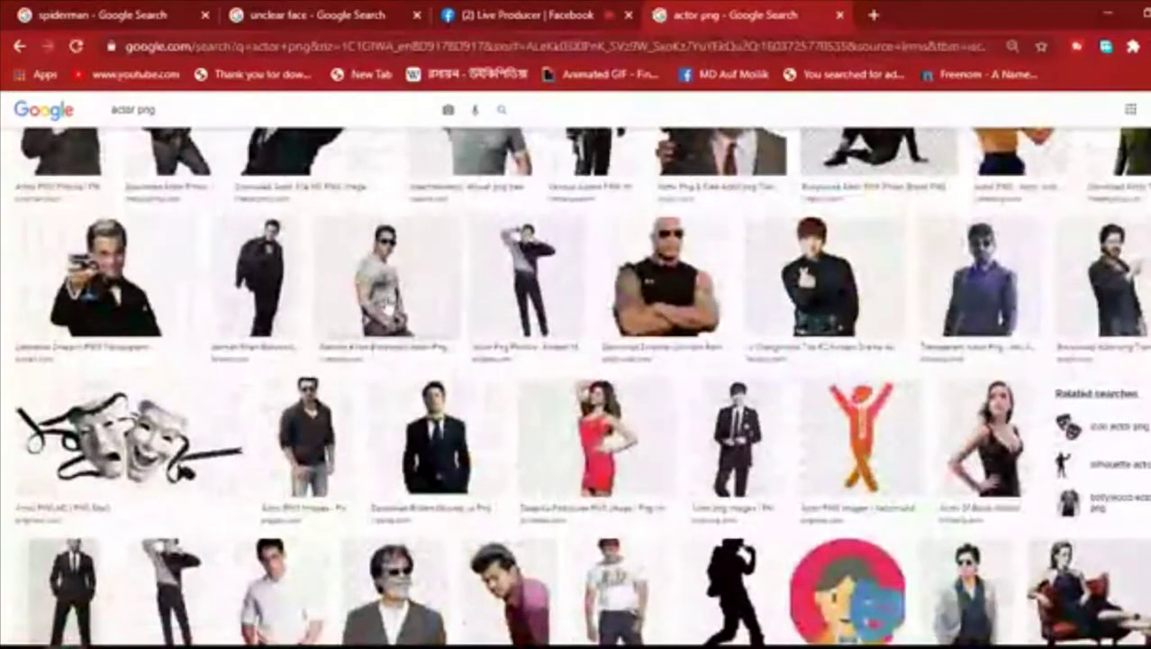
- Preview the man in sunglasses and grey T-shirt, closing an accidentally opened blank tab
{"action": "left_click", "coordinate": [387, 306]}
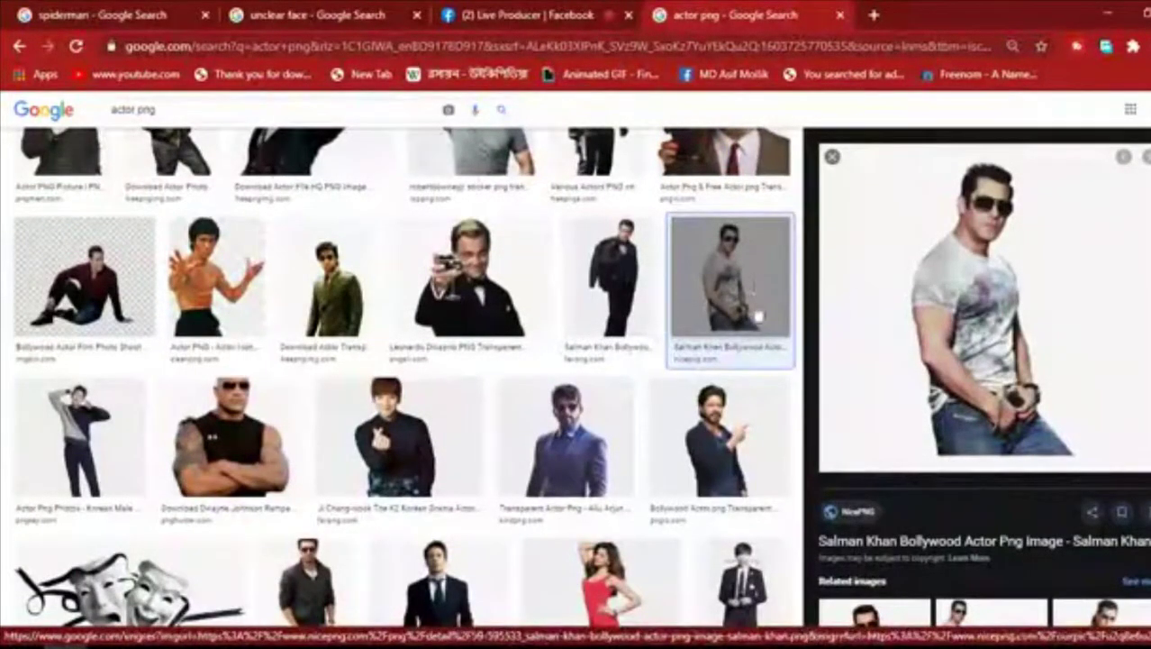
{"action": "scroll", "coordinate": [383, 360], "scroll_direction": "down", "scroll_amount": 5}
{"action": "scroll", "coordinate": [494, 373], "scroll_direction": "up", "scroll_amount": 5}
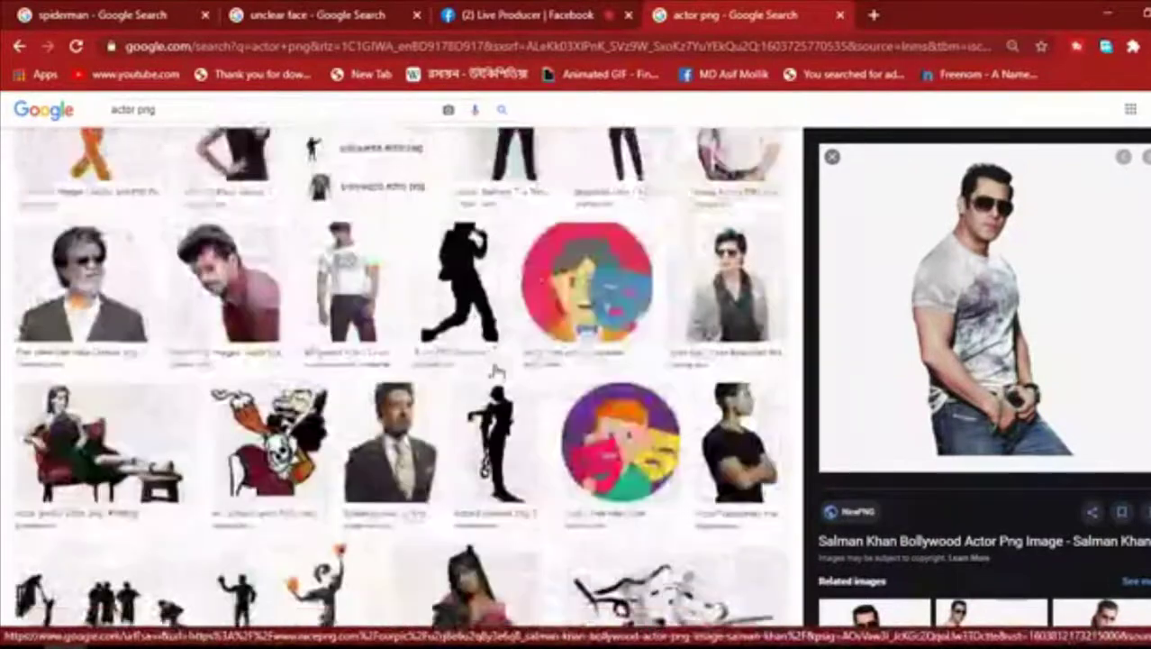
{"action": "scroll", "coordinate": [460, 283], "scroll_direction": "down", "scroll_amount": 3}
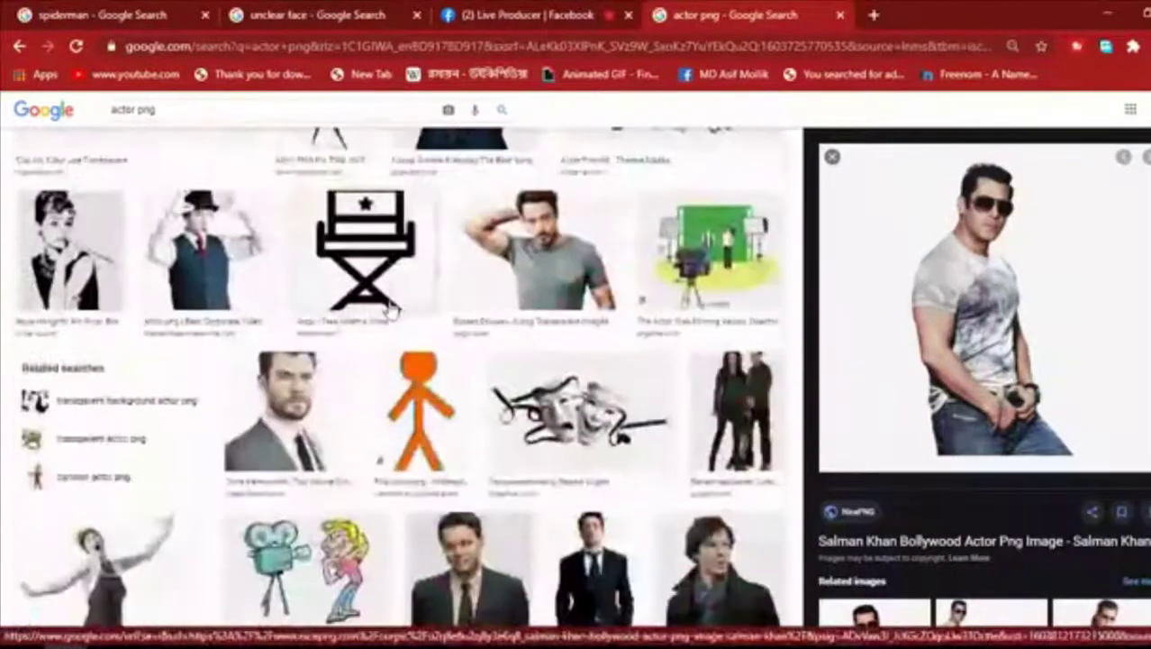
{"action": "scroll", "coordinate": [464, 293], "scroll_direction": "down", "scroll_amount": 2}
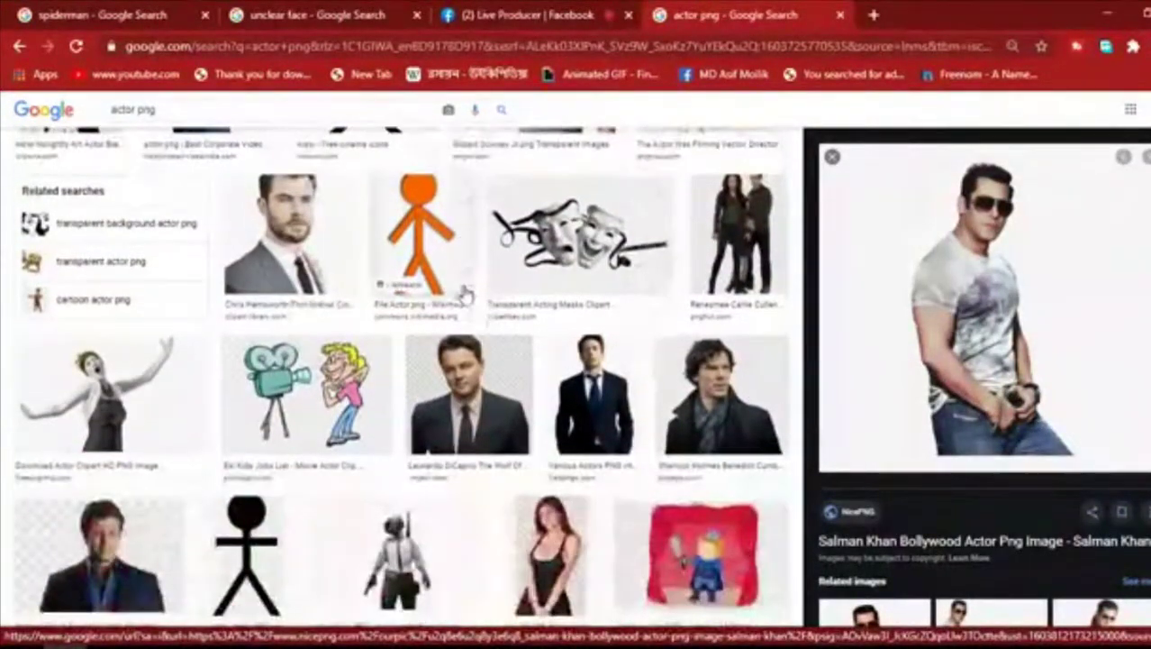
{"action": "left_click", "coordinate": [933, 288]}
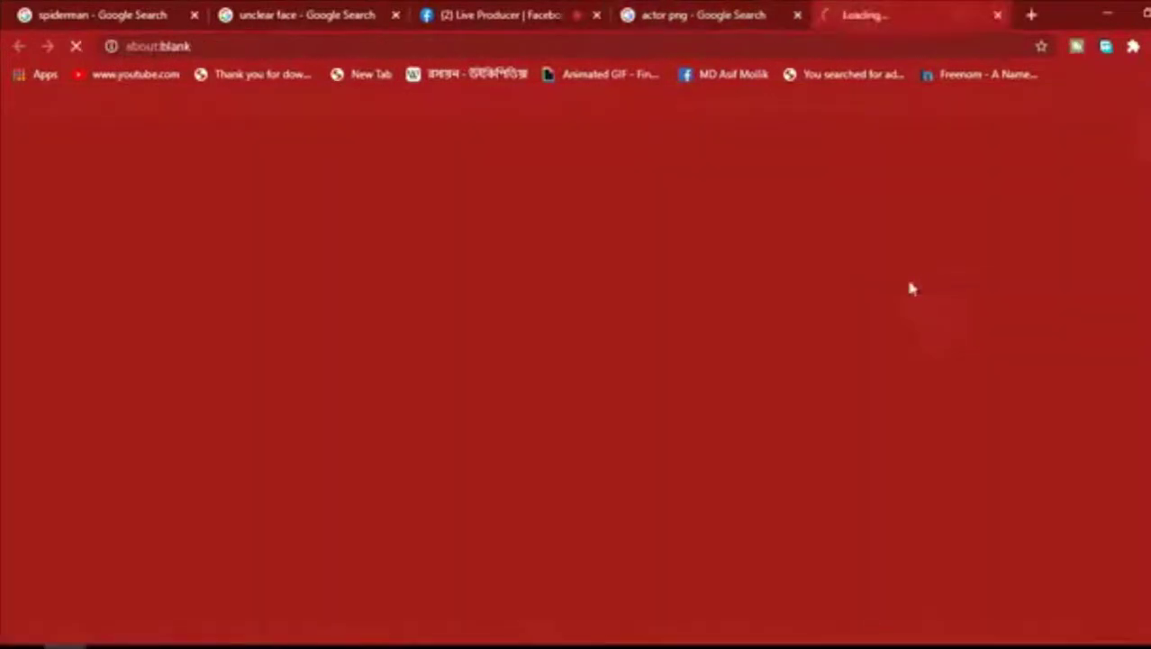
{"action": "left_click", "coordinate": [998, 16]}
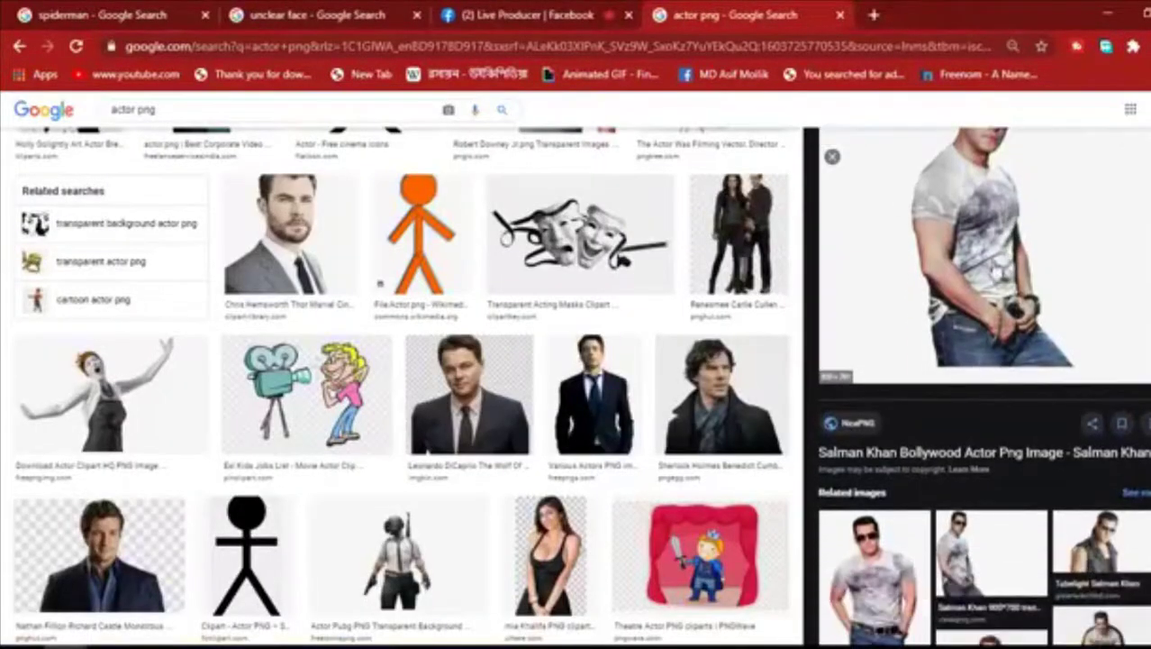
{"action": "scroll", "coordinate": [1011, 261], "scroll_direction": "down", "scroll_amount": 8}
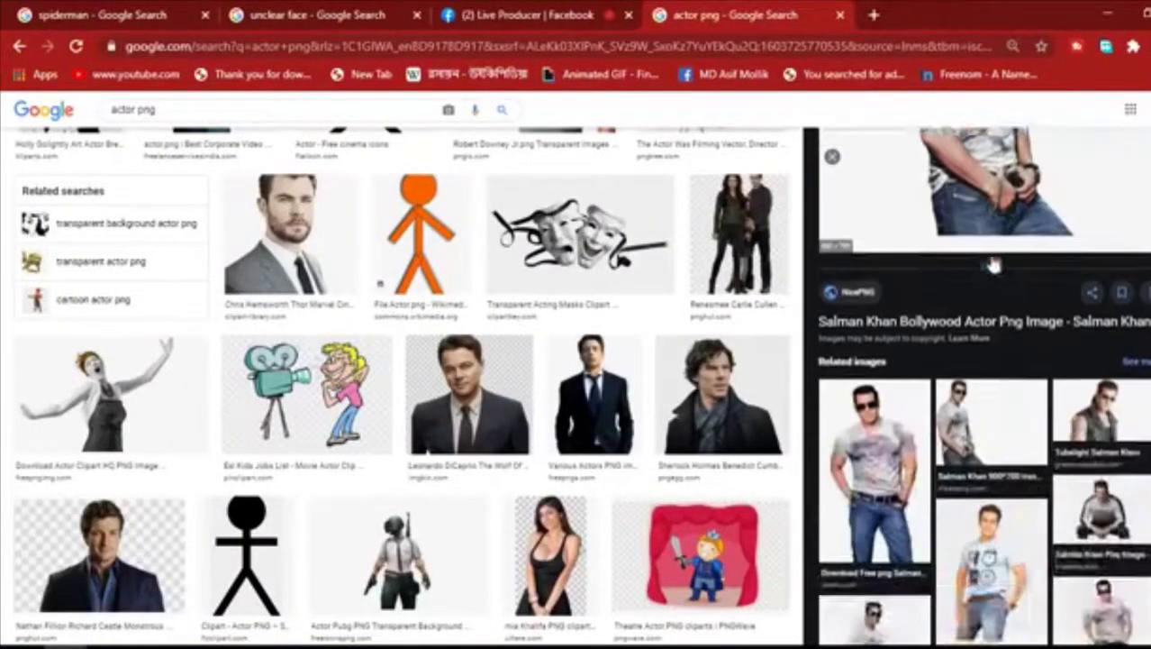
{"action": "scroll", "coordinate": [989, 358], "scroll_direction": "up", "scroll_amount": 8}
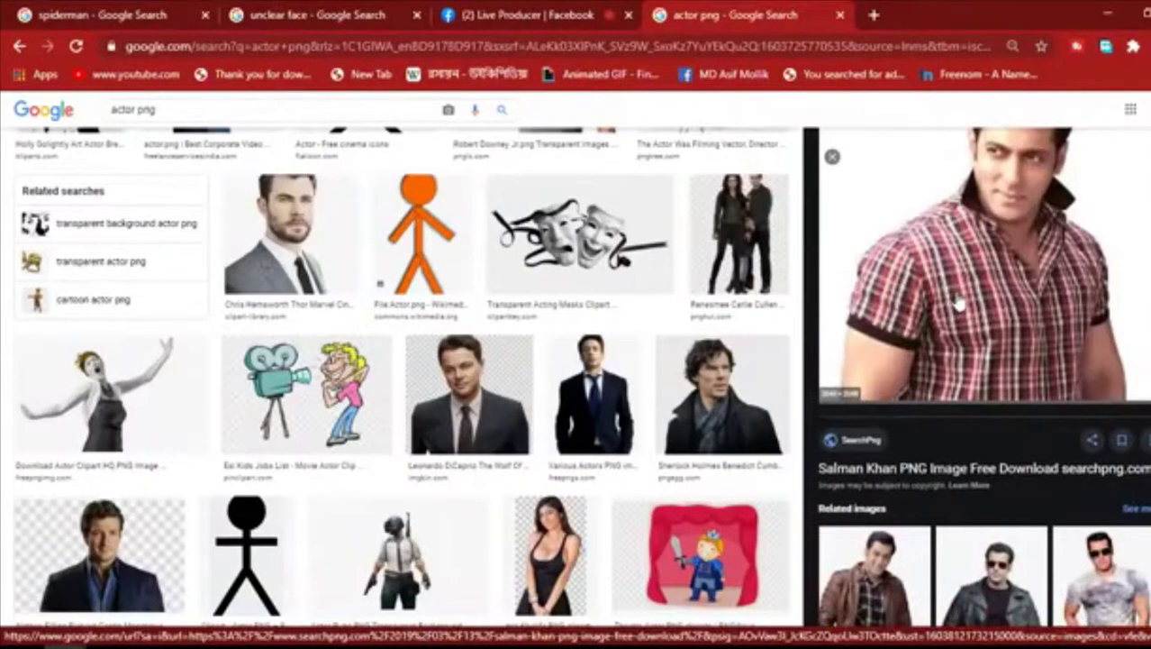
{"action": "scroll", "coordinate": [958, 306], "scroll_direction": "down", "scroll_amount": 3}
{"action": "scroll", "coordinate": [961, 296], "scroll_direction": "up", "scroll_amount": 4}
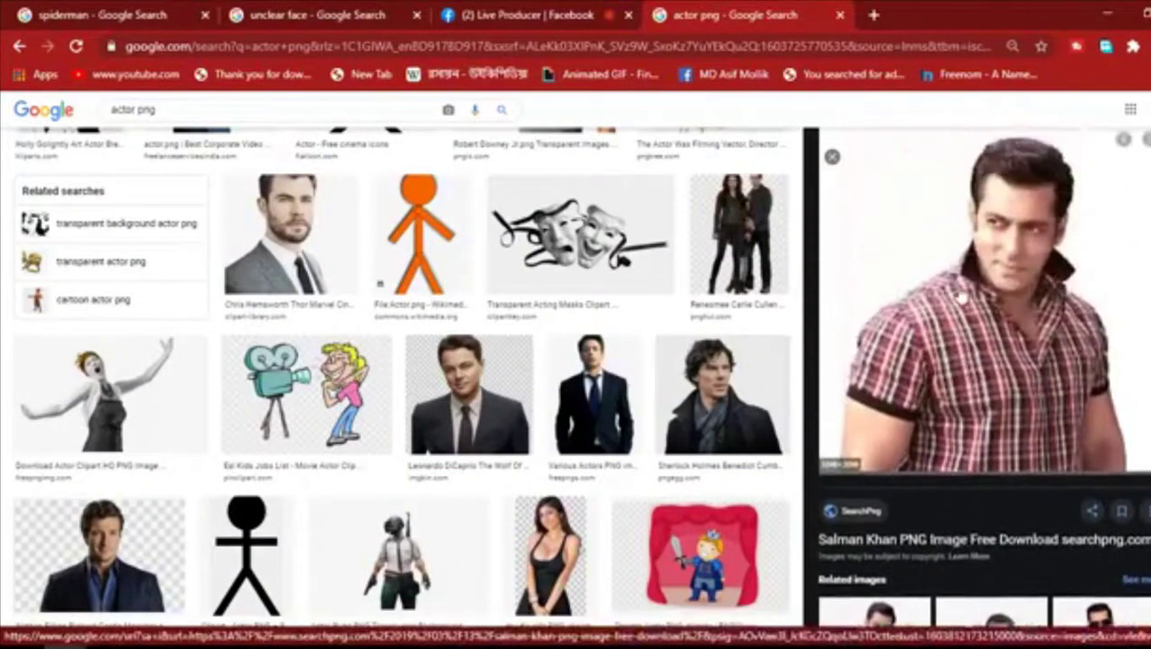
{"action": "scroll", "coordinate": [958, 290], "scroll_direction": "down", "scroll_amount": 3}
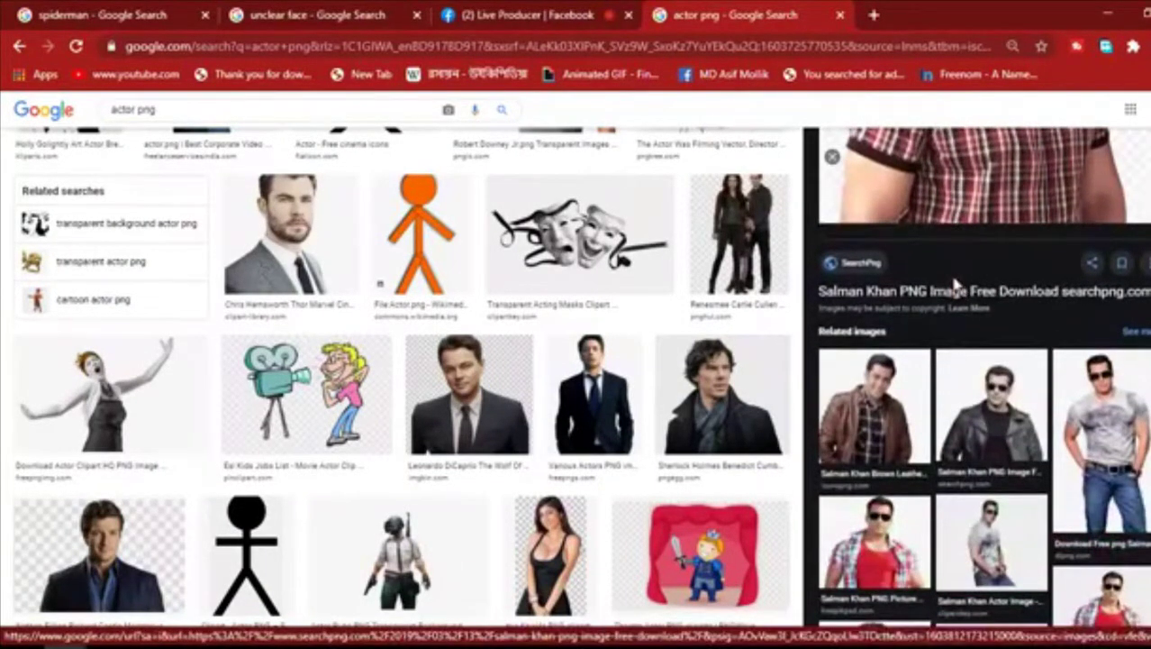
{"action": "scroll", "coordinate": [957, 287], "scroll_direction": "up", "scroll_amount": 2}
{"action": "scroll", "coordinate": [957, 297], "scroll_direction": "down", "scroll_amount": 5}
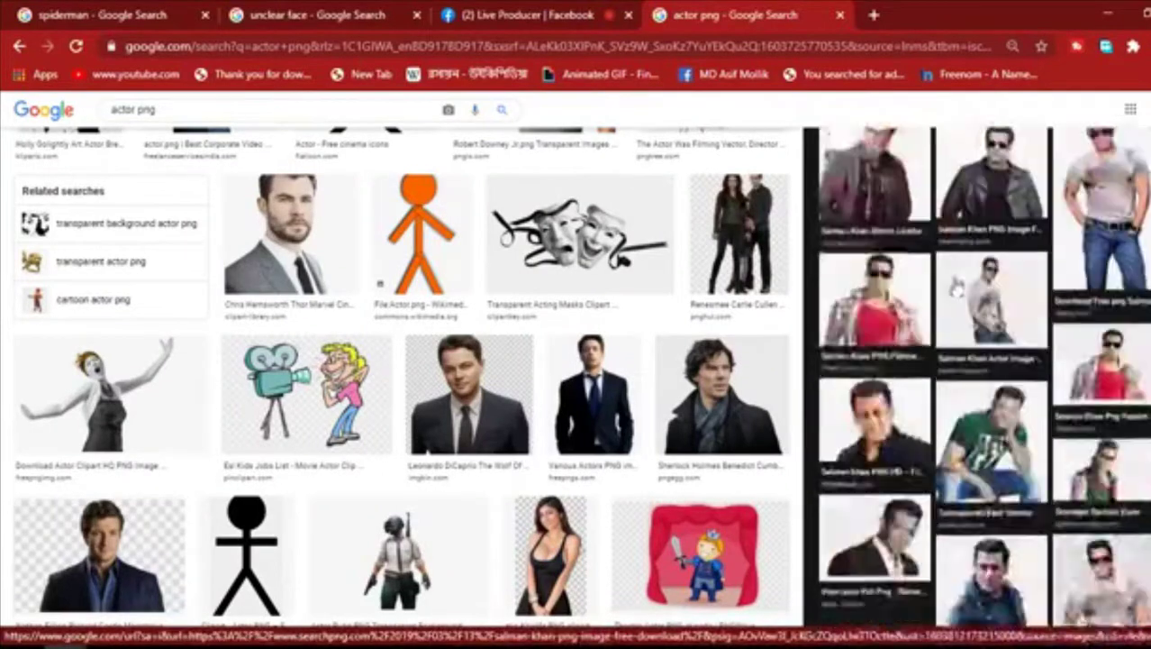
{"action": "scroll", "coordinate": [405, 361], "scroll_direction": "up", "scroll_amount": 2}
- Copy the sunglasses actor image and switch back to Photoshop
{"action": "left_click", "coordinate": [18, 45]}
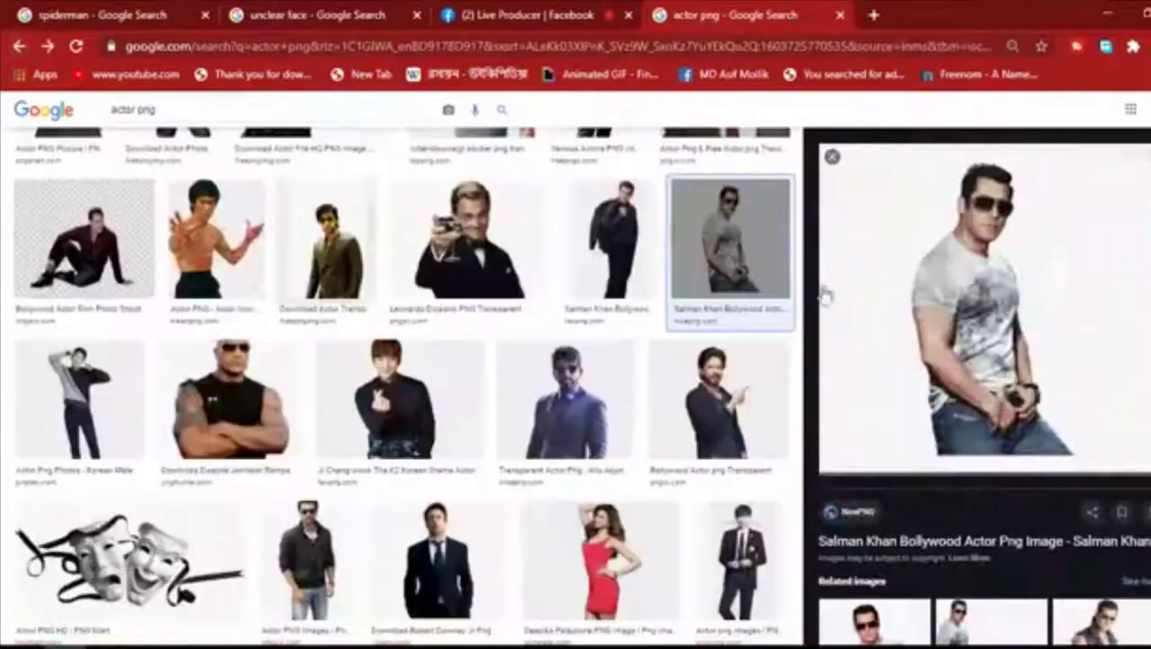
{"action": "right_click", "coordinate": [909, 249]}
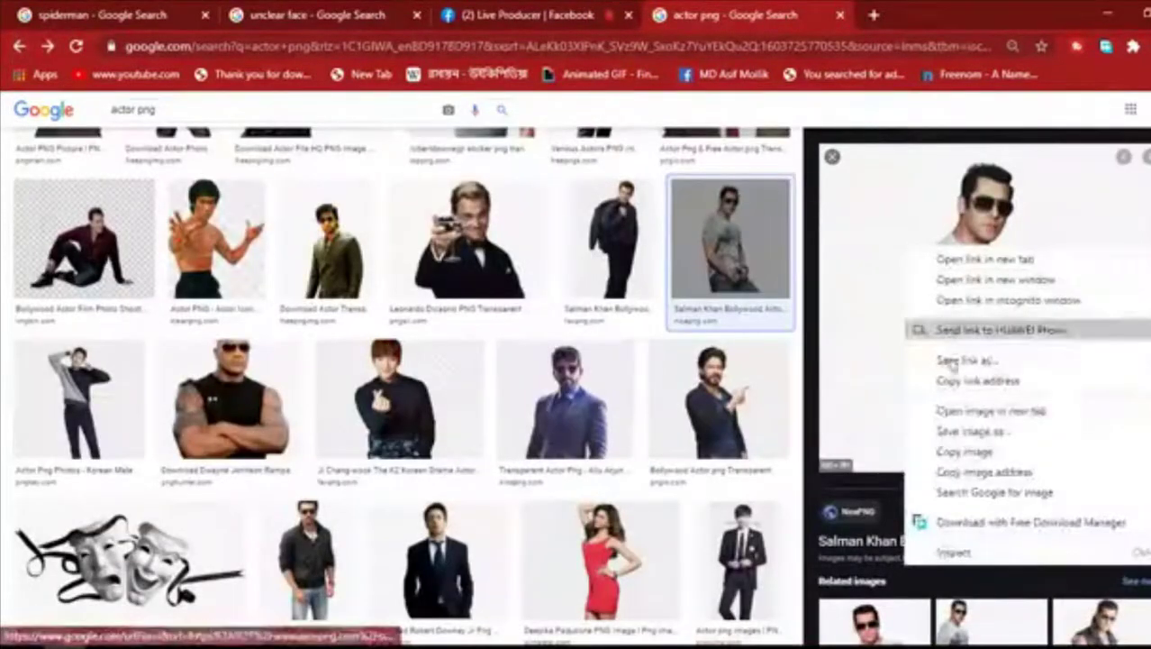
{"action": "left_click", "coordinate": [948, 450]}
{"action": "key", "text": "alt+Tab"}
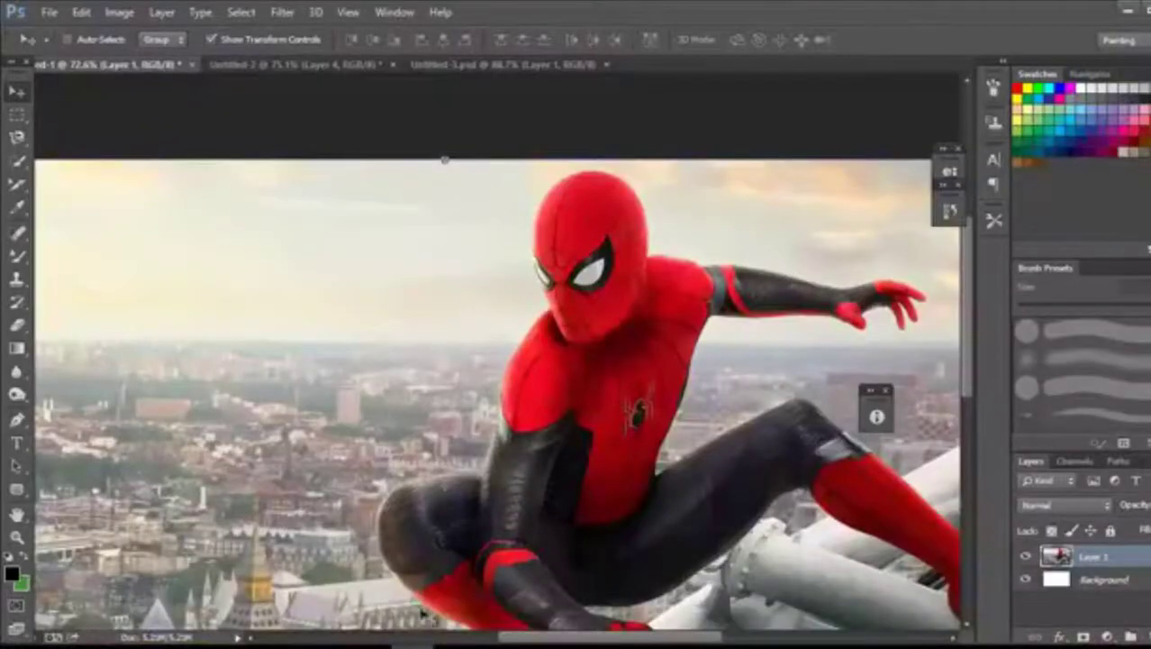
{"action": "key", "text": "ctrl+minus"}
{"action": "key", "text": "ctrl+minus"}
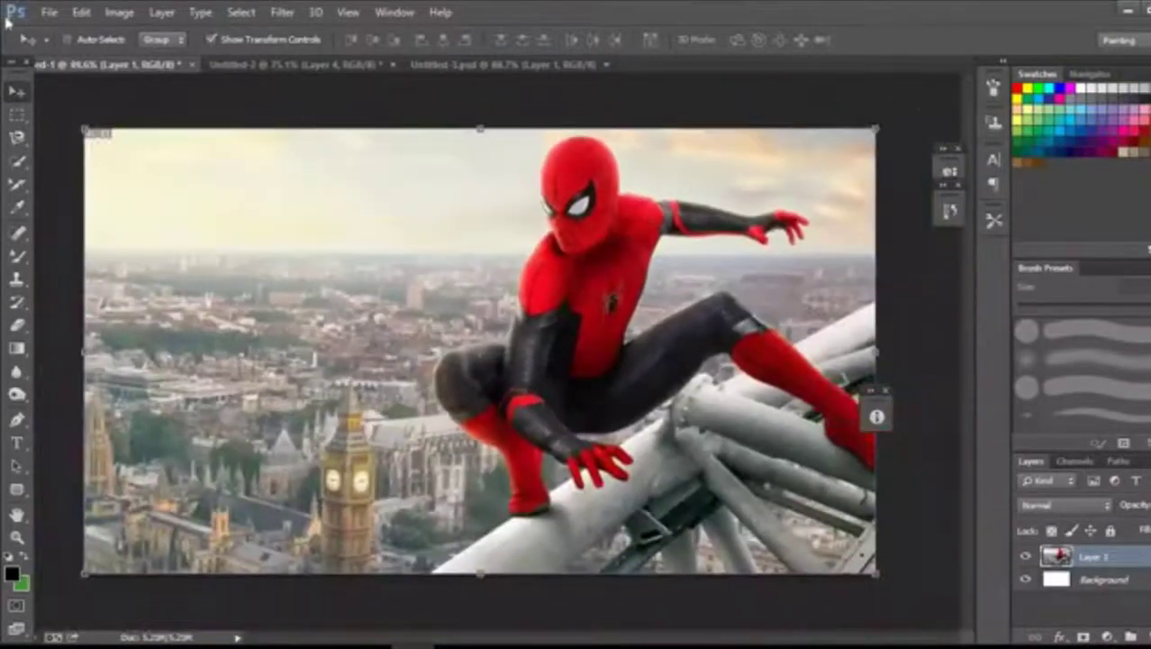
- Create an 820 × 781 px Clipboard-preset document and paste the actor photo into it
{"action": "left_click", "coordinate": [39, 11]}
{"action": "left_click", "coordinate": [50, 28]}
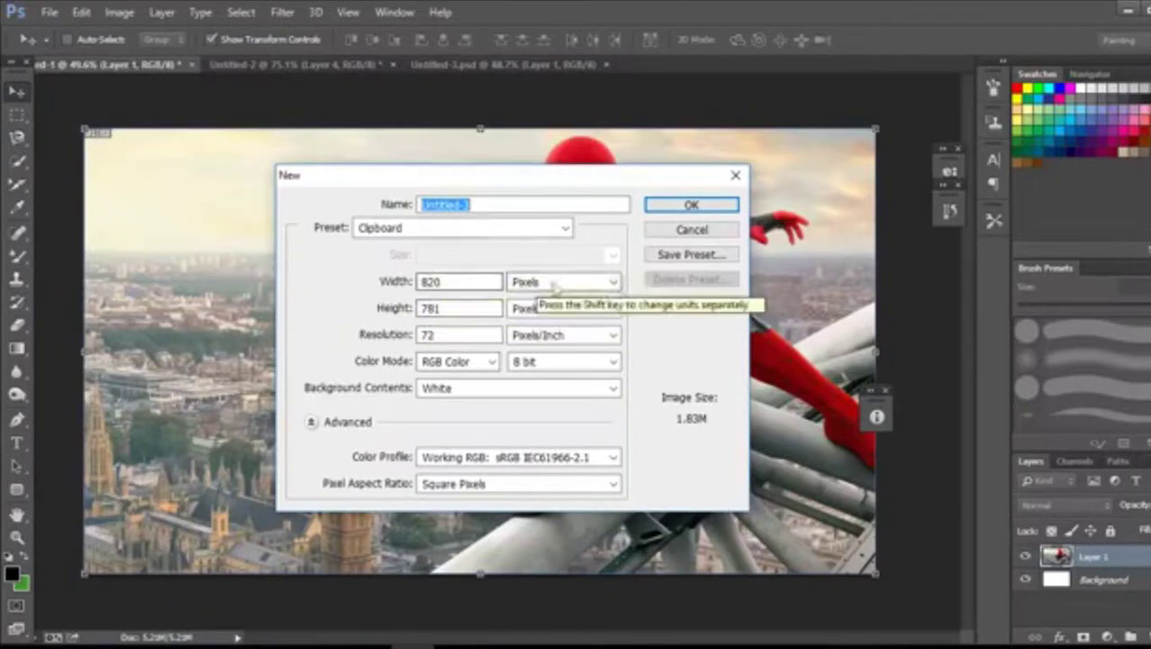
{"action": "left_click", "coordinate": [690, 207]}
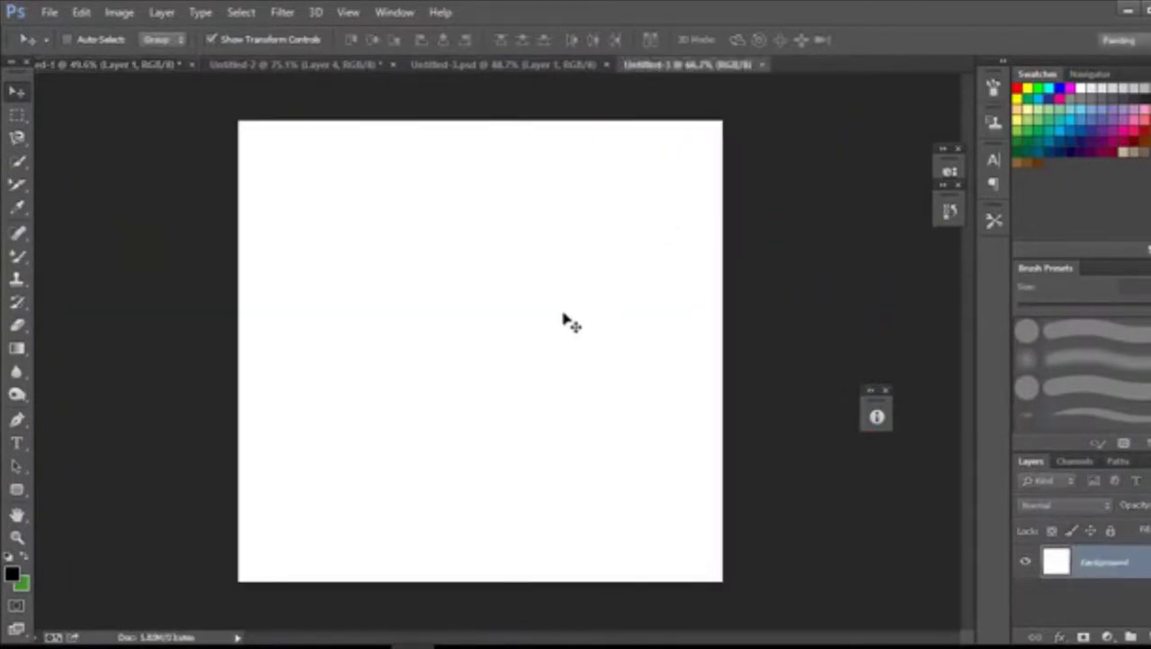
{"action": "key", "text": "ctrl+v"}
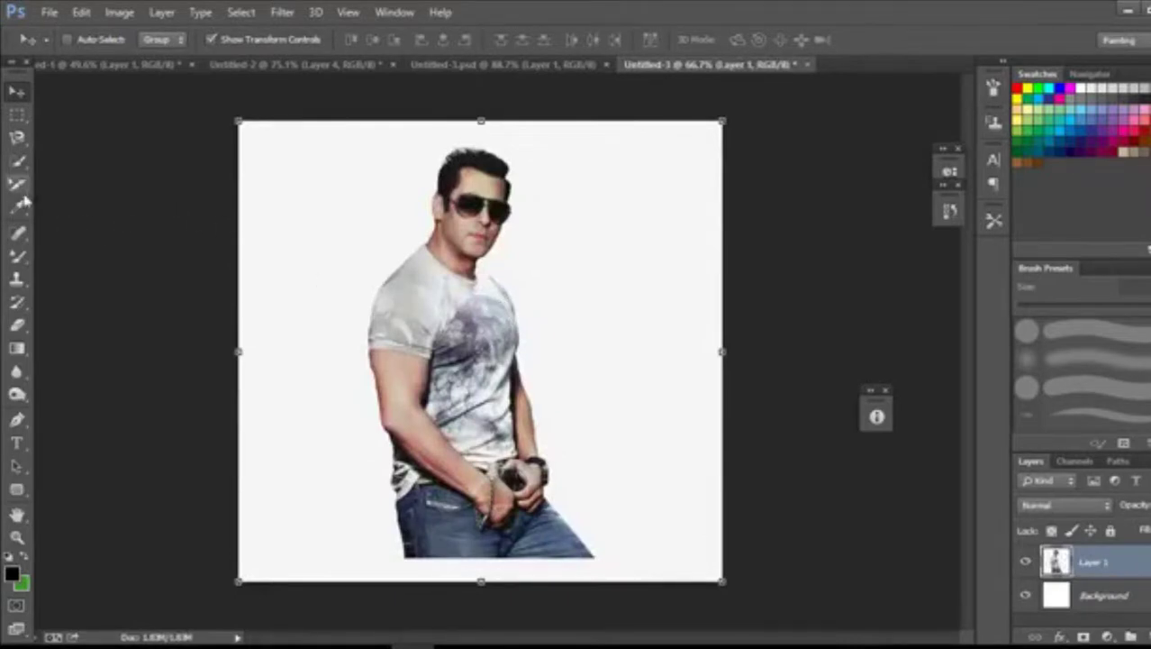
- Quick-select the man from shirt to jeans, adding his arm and subtracting the strip below
{"action": "left_click", "coordinate": [16, 138]}
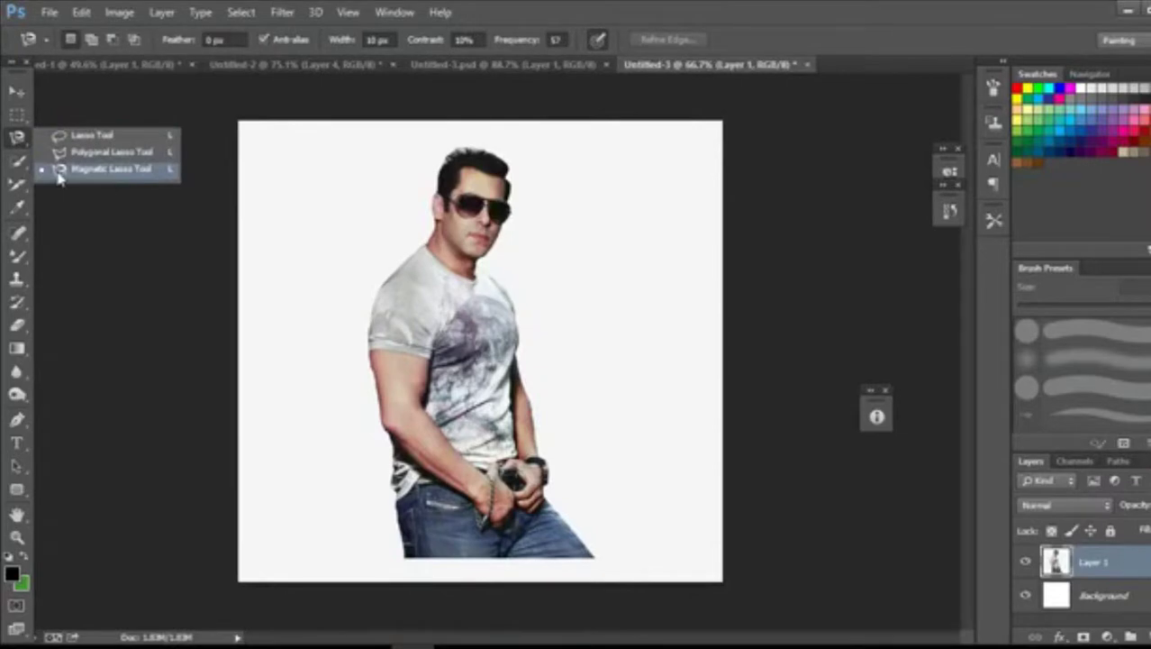
{"action": "left_click", "coordinate": [60, 173]}
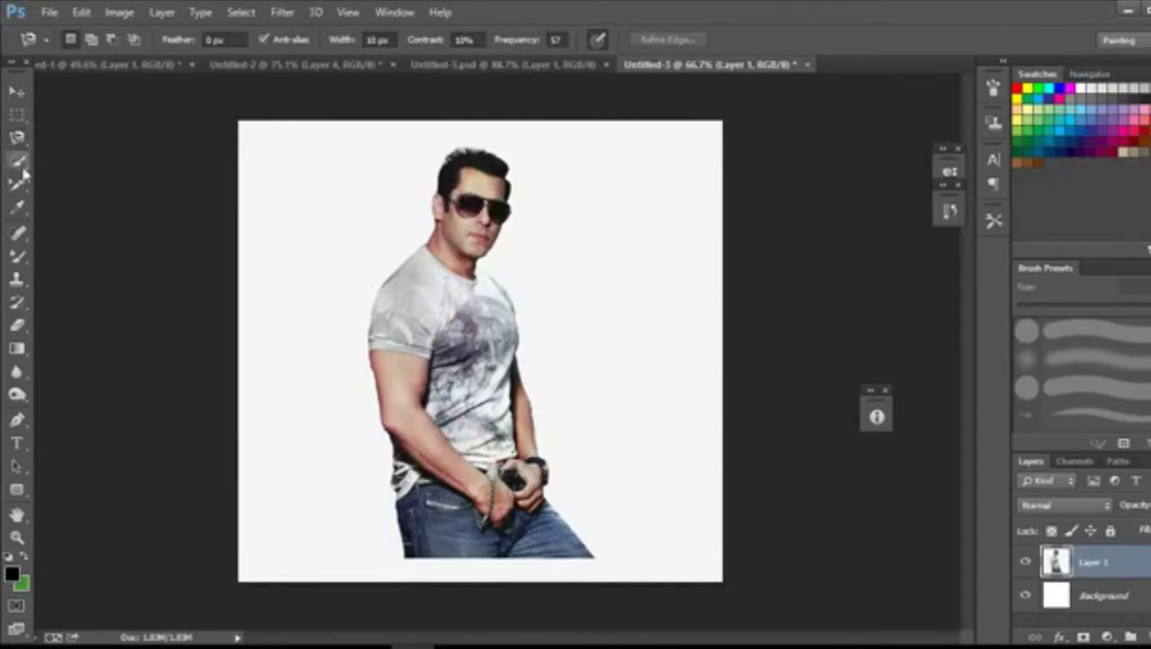
{"action": "left_click", "coordinate": [20, 164]}
{"action": "left_click", "coordinate": [59, 163]}
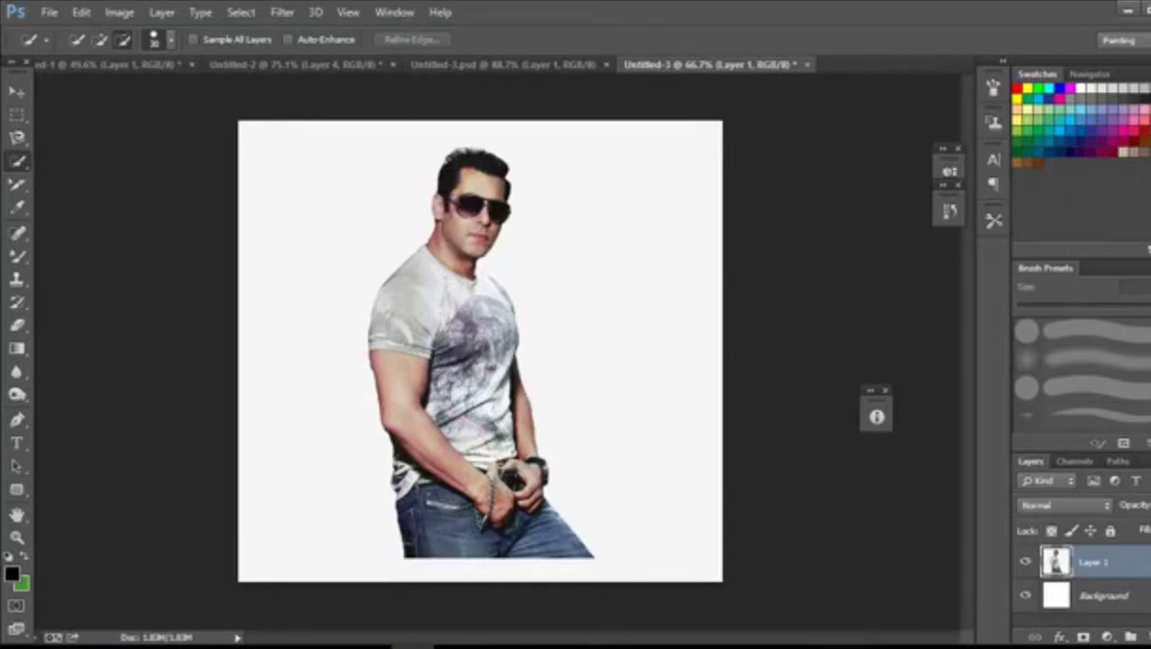
{"action": "left_click_drag", "start_coordinate": [491, 555], "coordinate": [519, 539]}
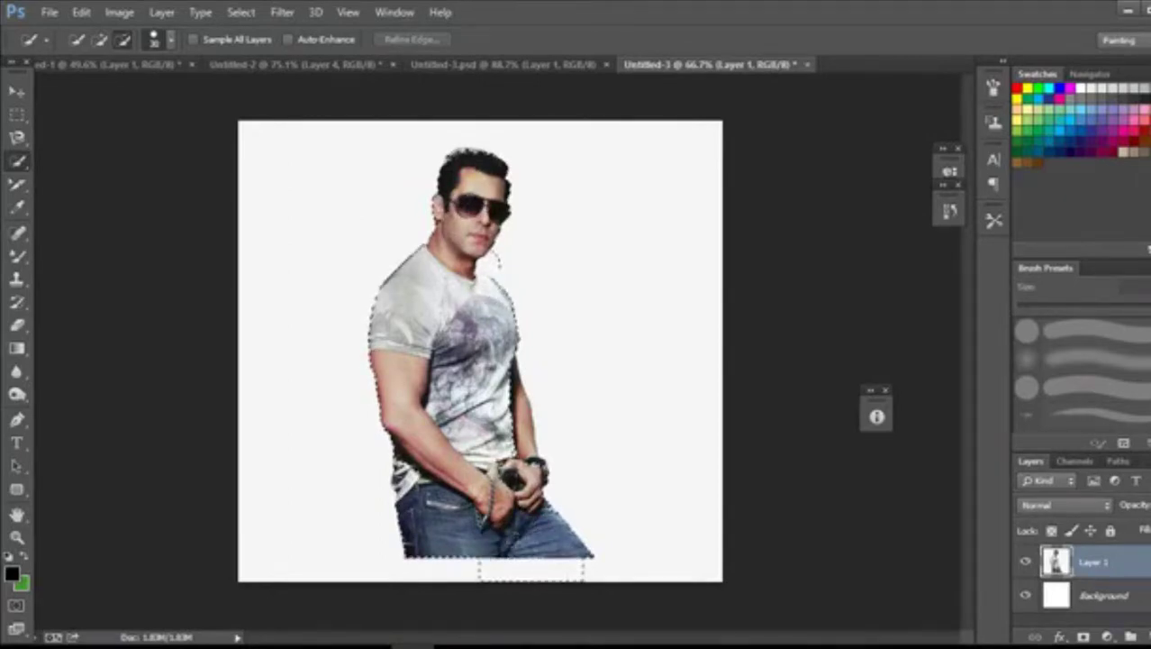
{"action": "left_click", "coordinate": [100, 40]}
{"action": "left_click_drag", "start_coordinate": [487, 575], "coordinate": [453, 578]}
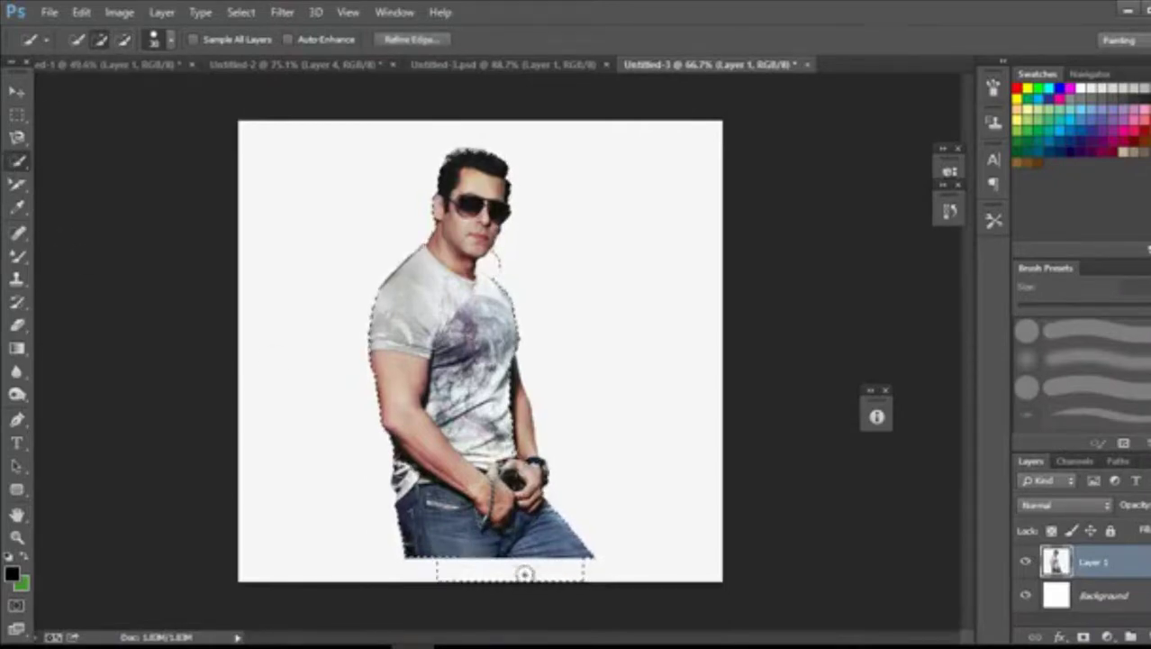
{"action": "left_click", "coordinate": [123, 39]}
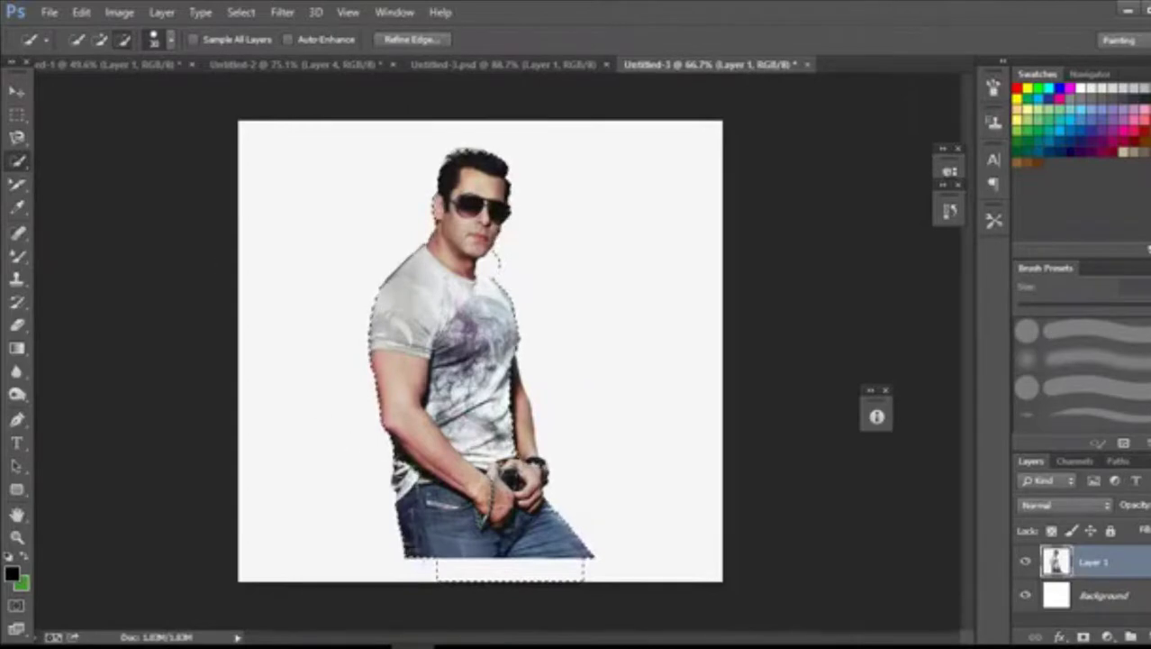
{"action": "mouse_move", "coordinate": [431, 569]}
{"action": "left_mouse_down"}
{"action": "mouse_move", "coordinate": [599, 576]}
{"action": "mouse_move", "coordinate": [611, 565]}
{"action": "mouse_move", "coordinate": [571, 565]}
{"action": "left_mouse_up"}
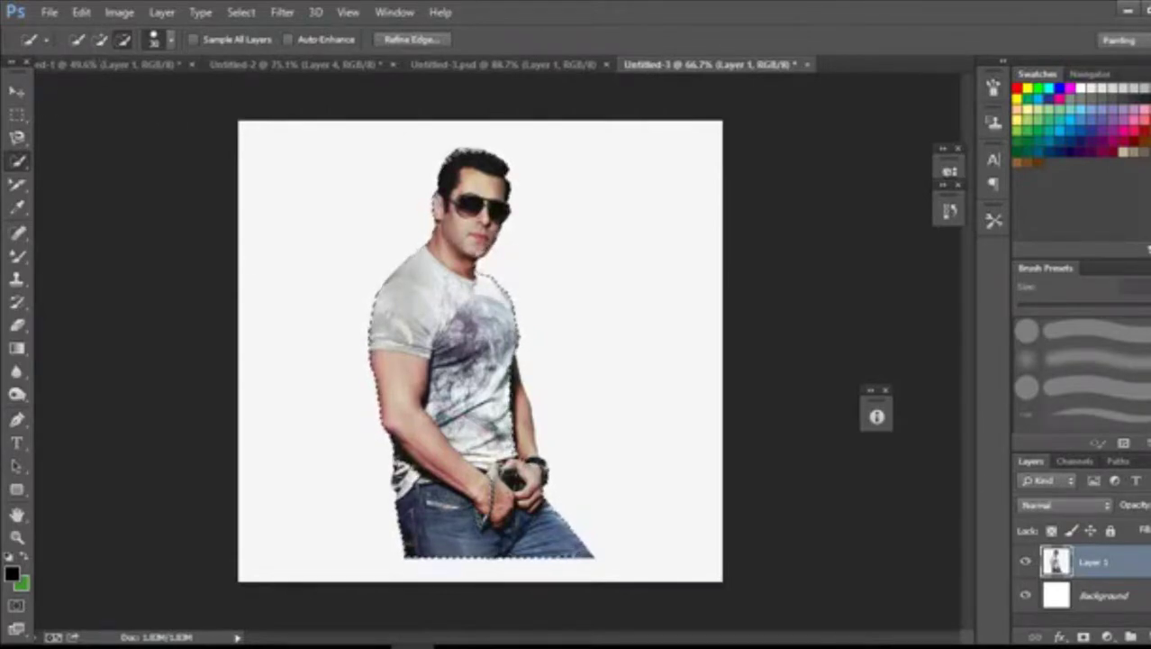
{"action": "left_click", "coordinate": [101, 39]}
{"action": "left_click", "coordinate": [513, 404]}
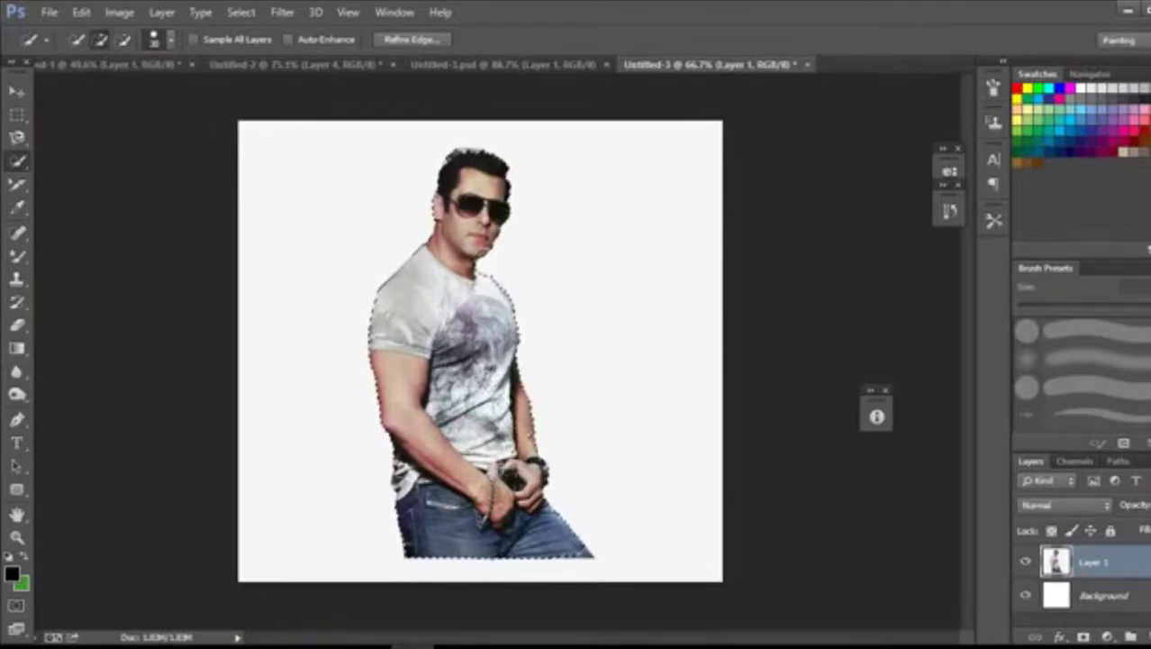
- Cut the man onto a new Layer 2 and nudge him slightly right
{"action": "key", "text": "ctrl+x"}
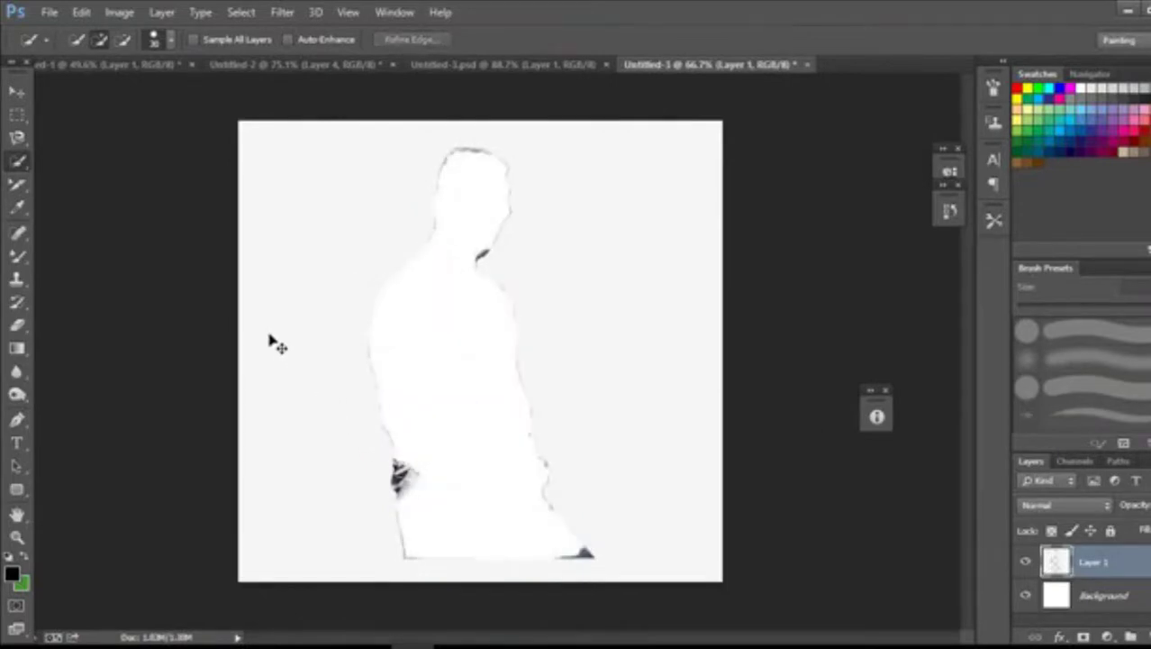
{"action": "key", "text": "ctrl+v"}
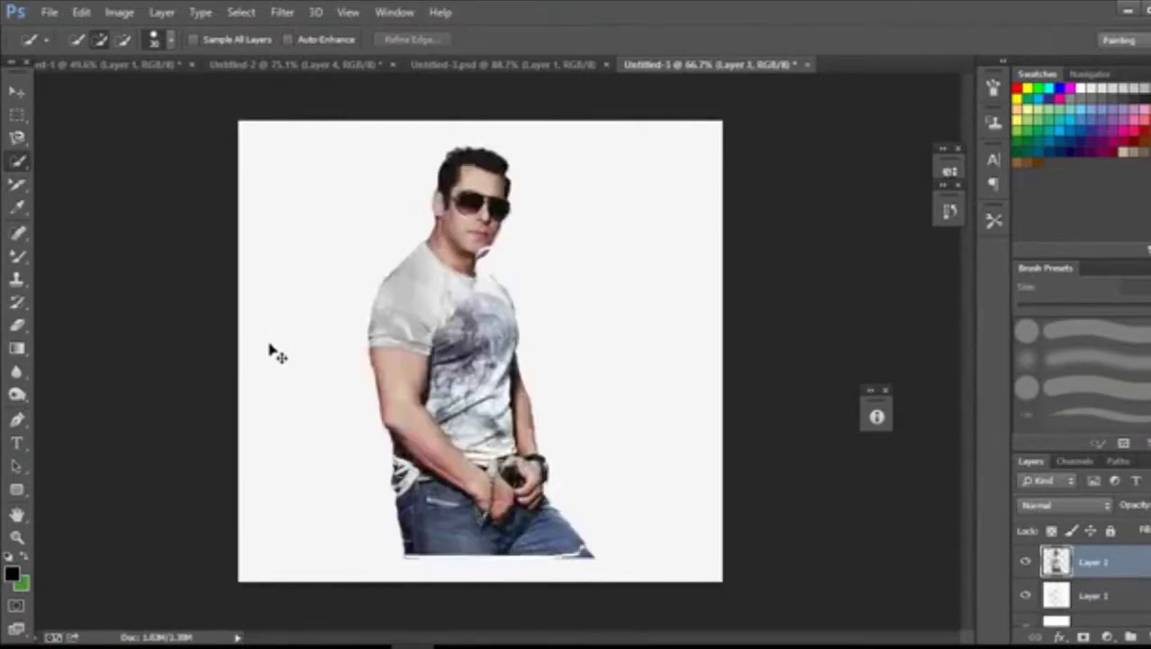
{"action": "left_click", "coordinate": [18, 93]}
{"action": "left_click_drag", "start_coordinate": [412, 261], "coordinate": [417, 261]}
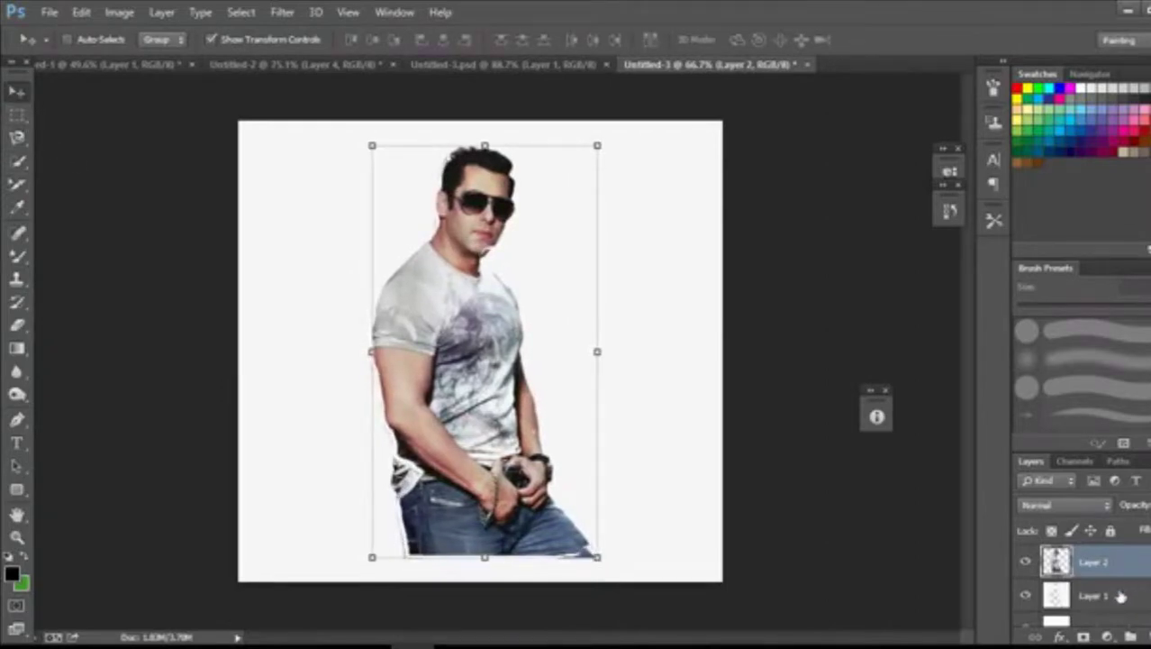
- Make Layer 1 active and show the History panel
{"action": "left_click", "coordinate": [1120, 597]}
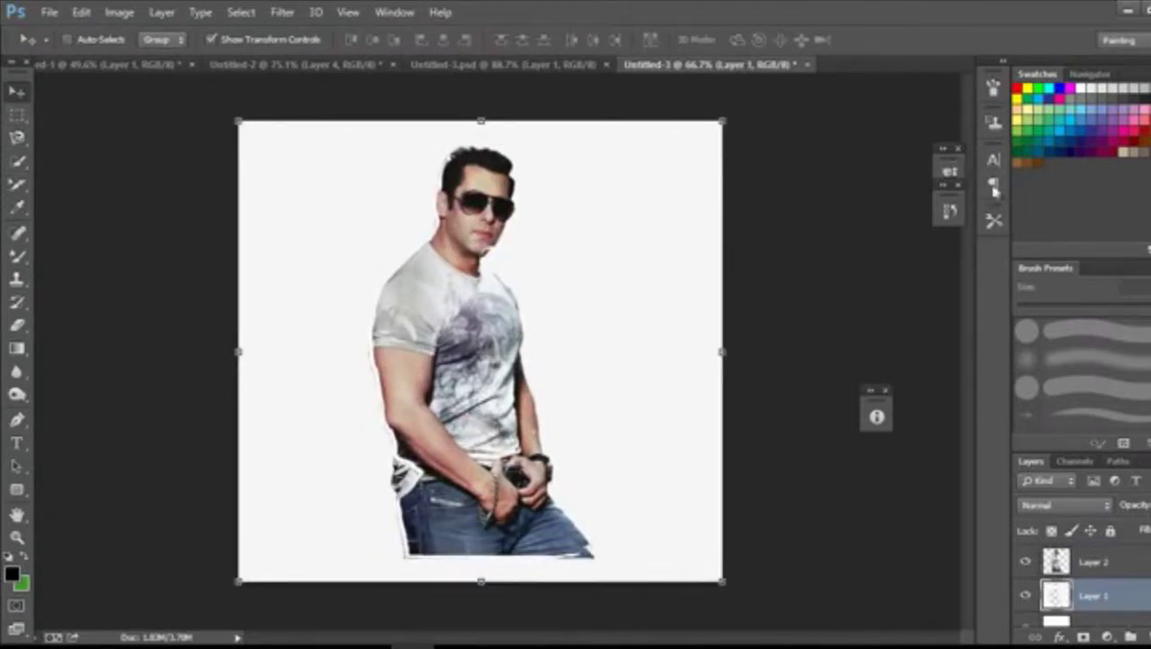
{"action": "left_click", "coordinate": [951, 211]}
{"action": "scroll", "coordinate": [838, 257], "scroll_direction": "up", "scroll_amount": 4}
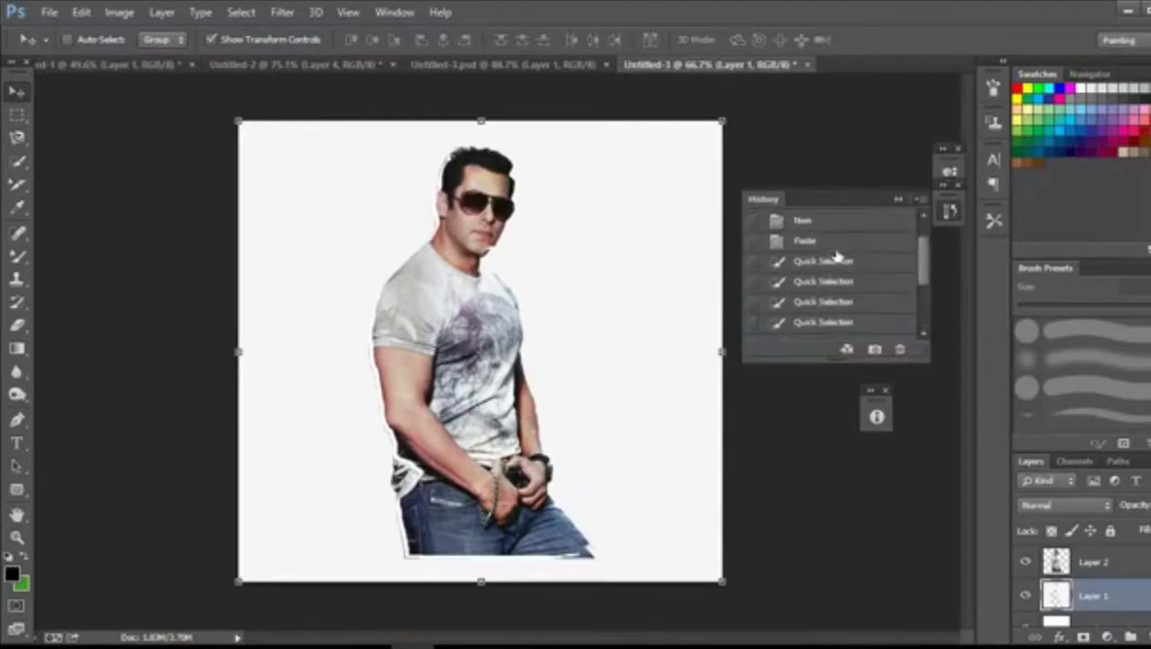
- Roll the History back to the state right after the photo was pasted
{"action": "left_click", "coordinate": [845, 231]}
{"action": "left_click", "coordinate": [839, 256]}
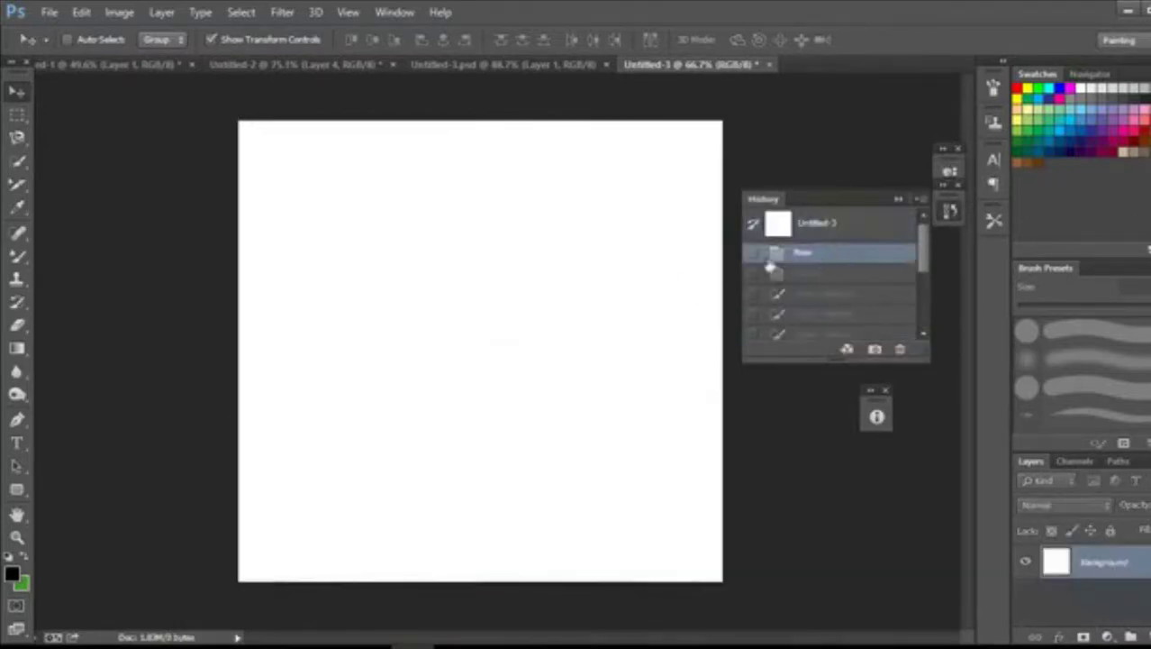
{"action": "left_click", "coordinate": [804, 273]}
- Draw a rectangular marquee from the top down to the actor's hips, then deselect it
{"action": "left_click_drag", "start_coordinate": [16, 160], "coordinate": [52, 186]}
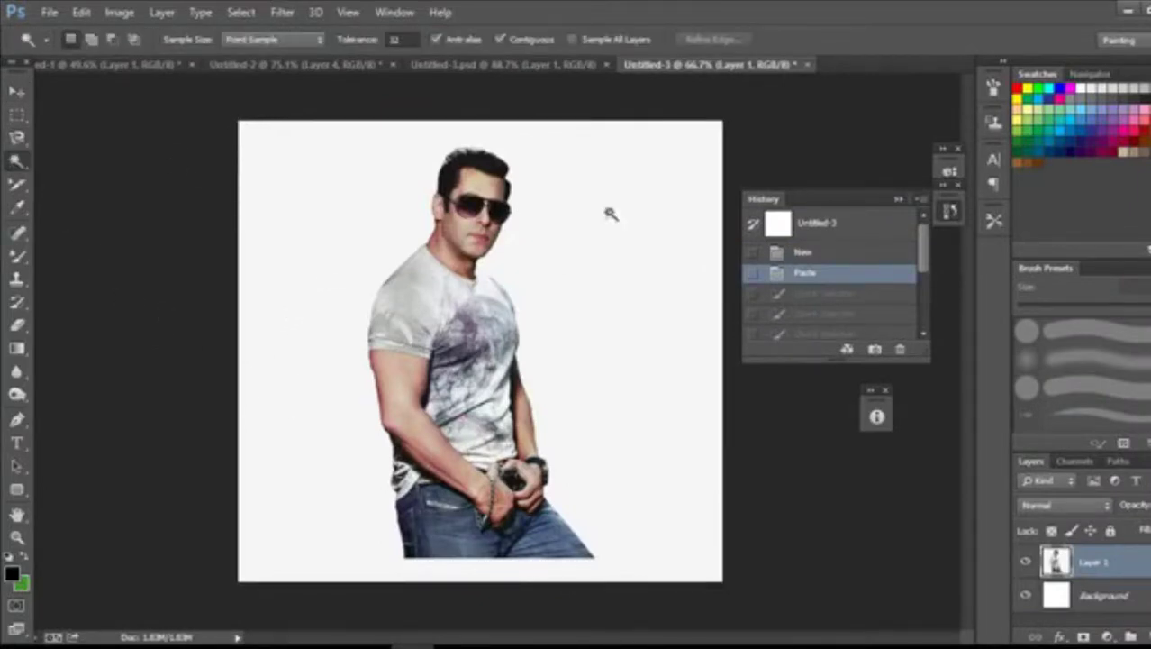
{"action": "scroll", "coordinate": [383, 236], "scroll_direction": "up", "scroll_amount": 1}
{"action": "scroll", "coordinate": [378, 261], "scroll_direction": "down", "scroll_amount": 2}
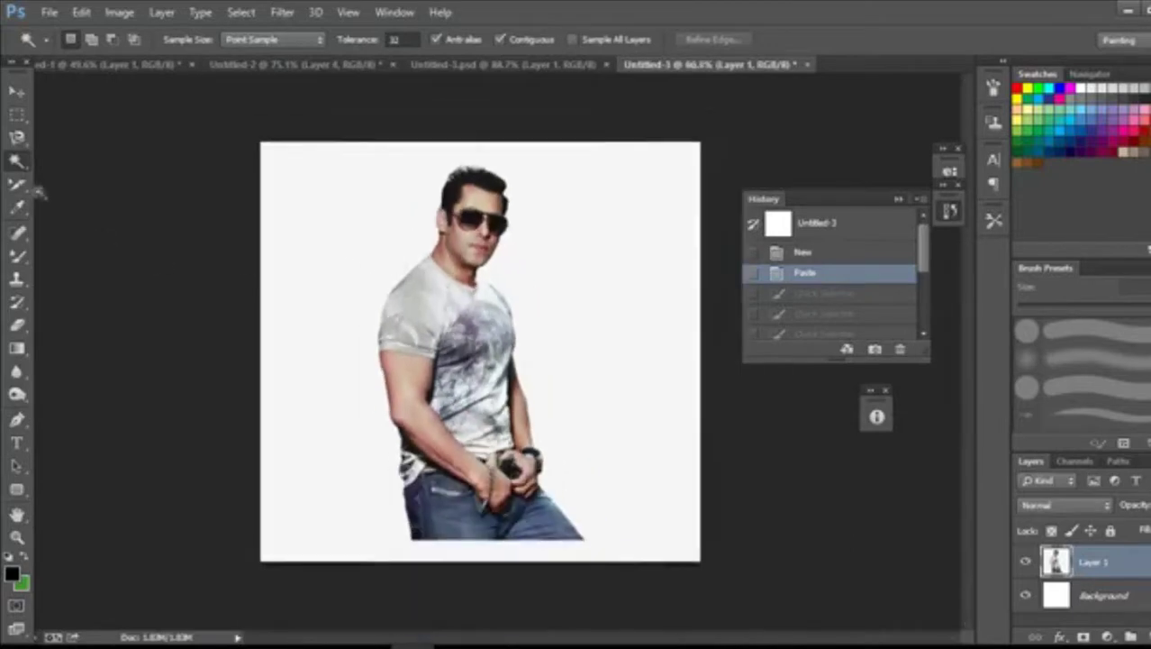
{"action": "left_click", "coordinate": [18, 116]}
{"action": "left_click_drag", "start_coordinate": [259, 141], "coordinate": [720, 491]}
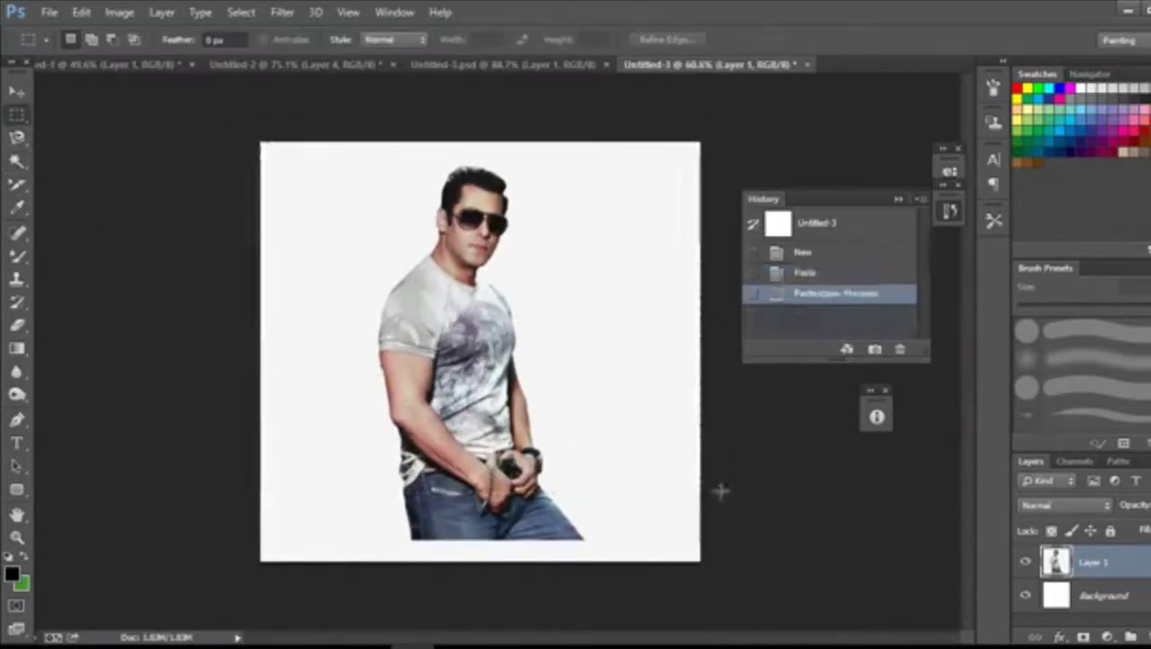
{"action": "right_click", "coordinate": [21, 116]}
{"action": "left_click", "coordinate": [93, 231]}
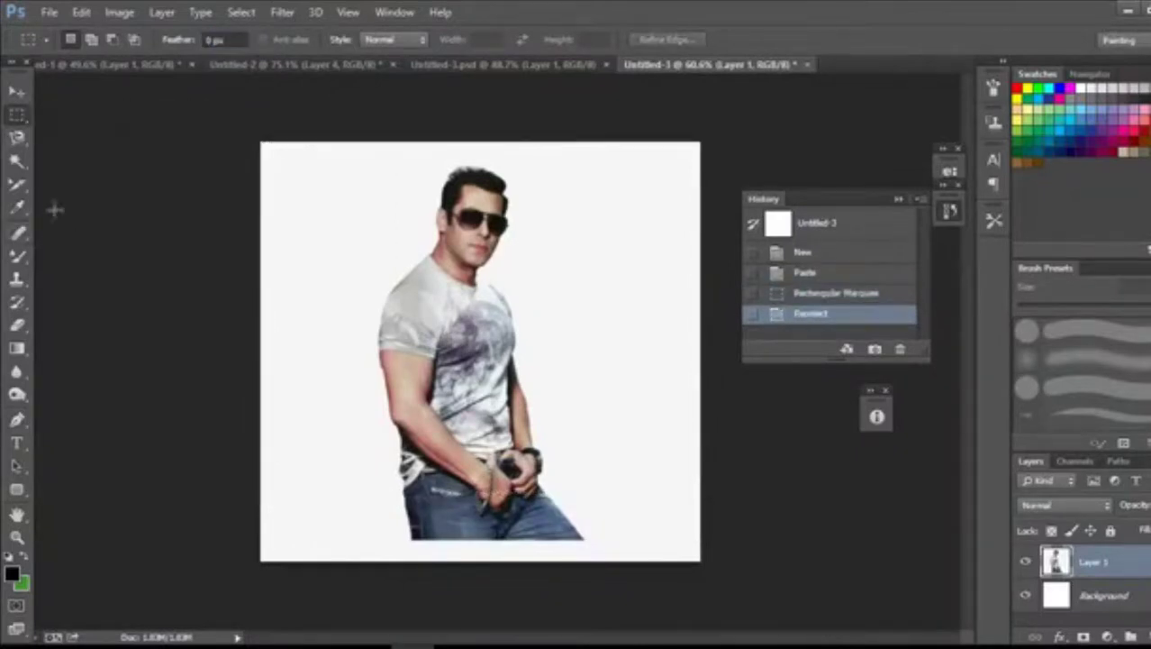
- Crop the image by pulling its bottom edge up to the actor's hips
{"action": "right_click", "coordinate": [16, 184]}
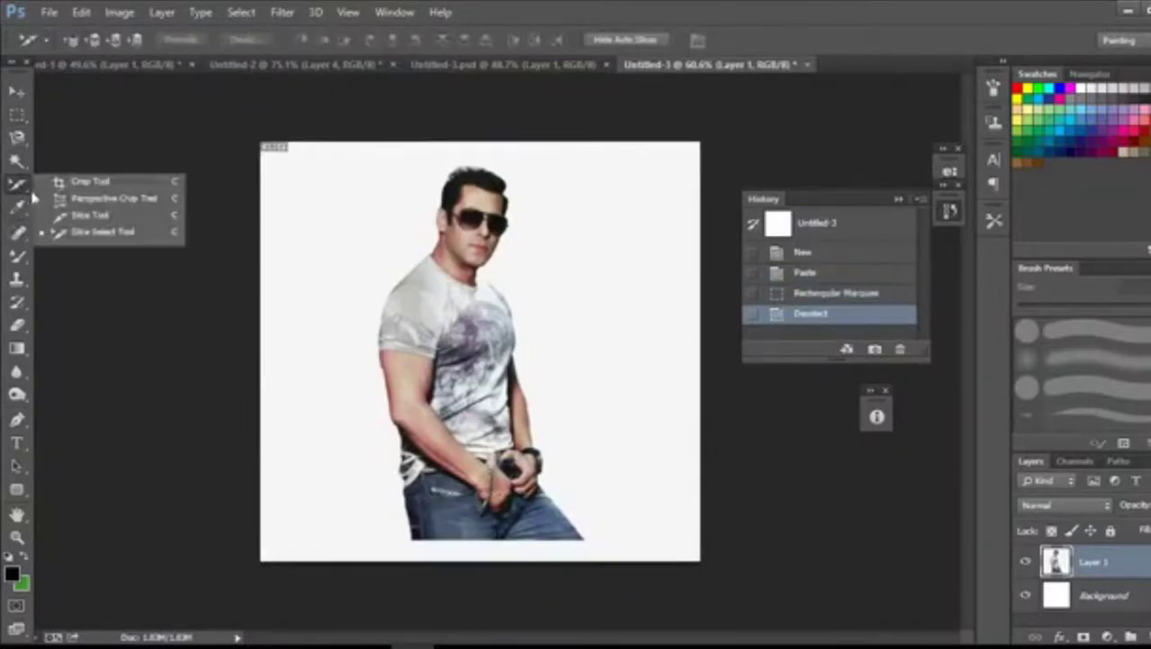
{"action": "left_click", "coordinate": [166, 178]}
{"action": "left_click_drag", "start_coordinate": [480, 553], "coordinate": [487, 491]}
{"action": "key", "text": "Return"}
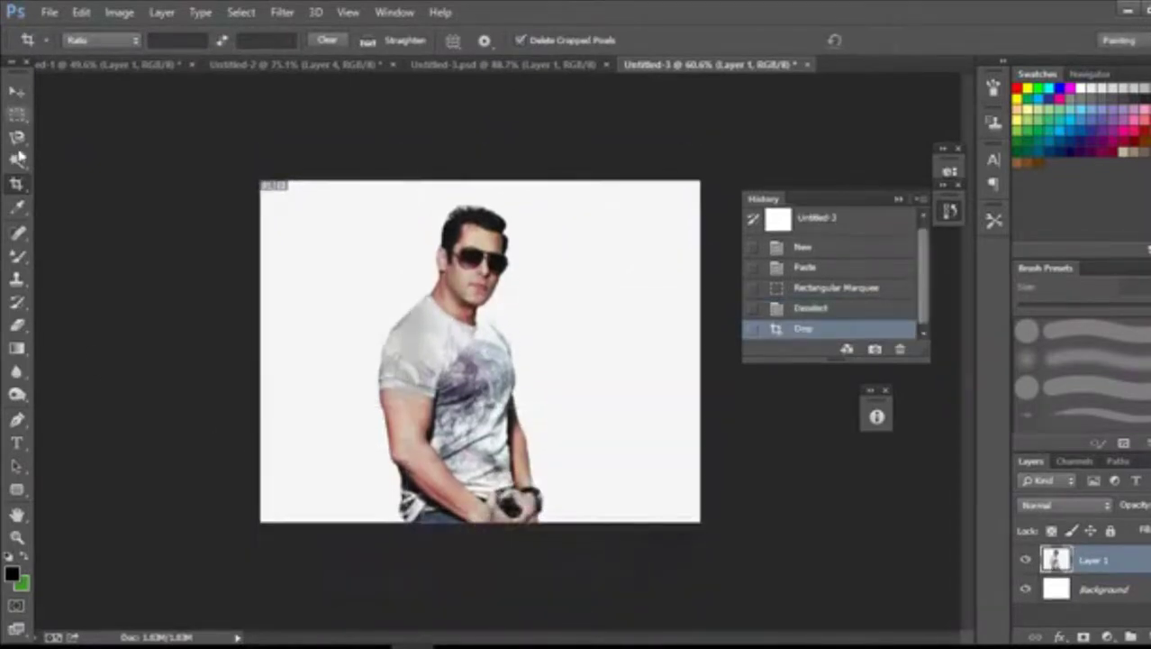
{"action": "left_click", "coordinate": [17, 159]}
- Select the white background around the actor, adding the neckline area with Quick Selection
{"action": "left_click", "coordinate": [82, 183]}
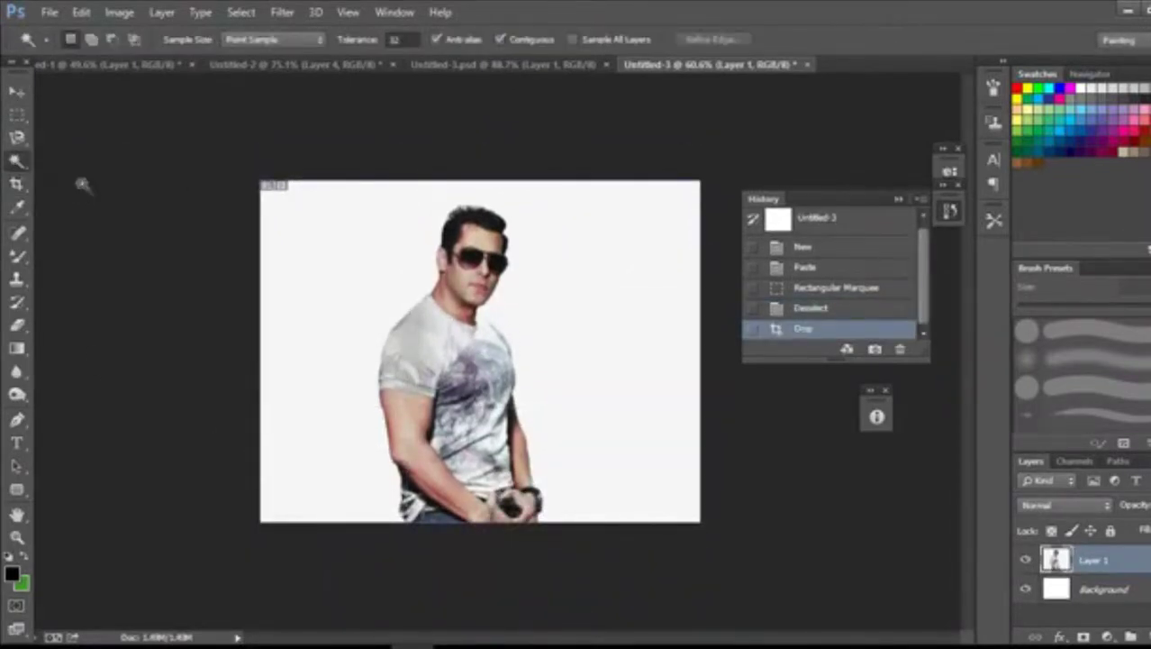
{"action": "left_click", "coordinate": [370, 273]}
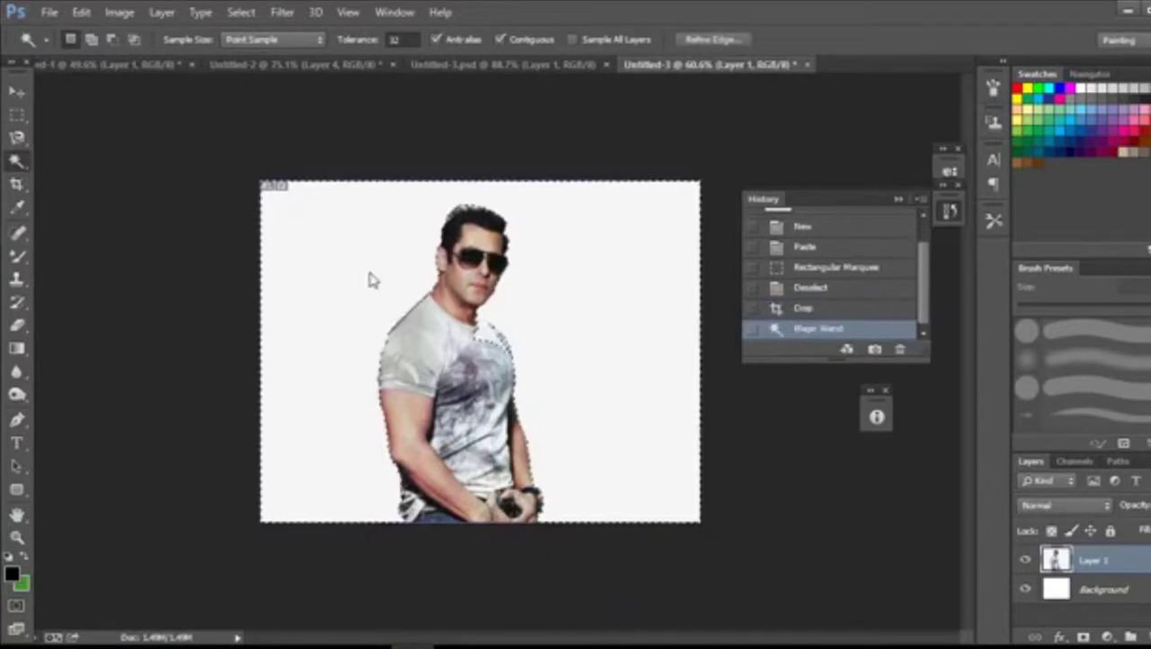
{"action": "scroll", "coordinate": [455, 322], "scroll_direction": "up", "scroll_amount": 3}
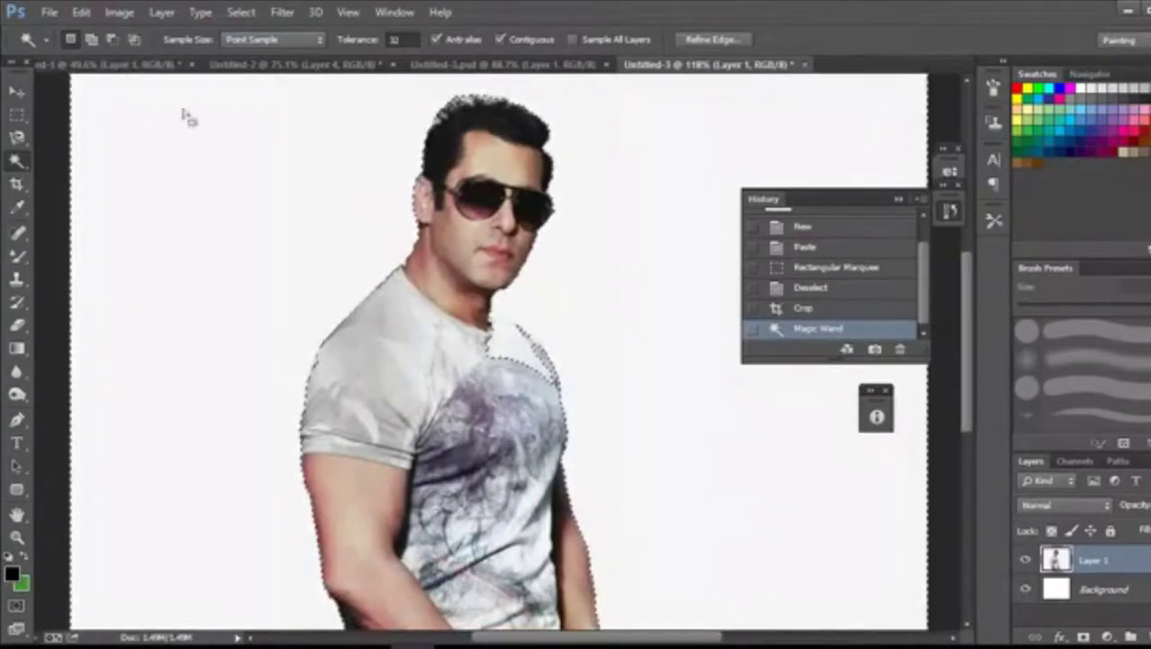
{"action": "left_click", "coordinate": [16, 160]}
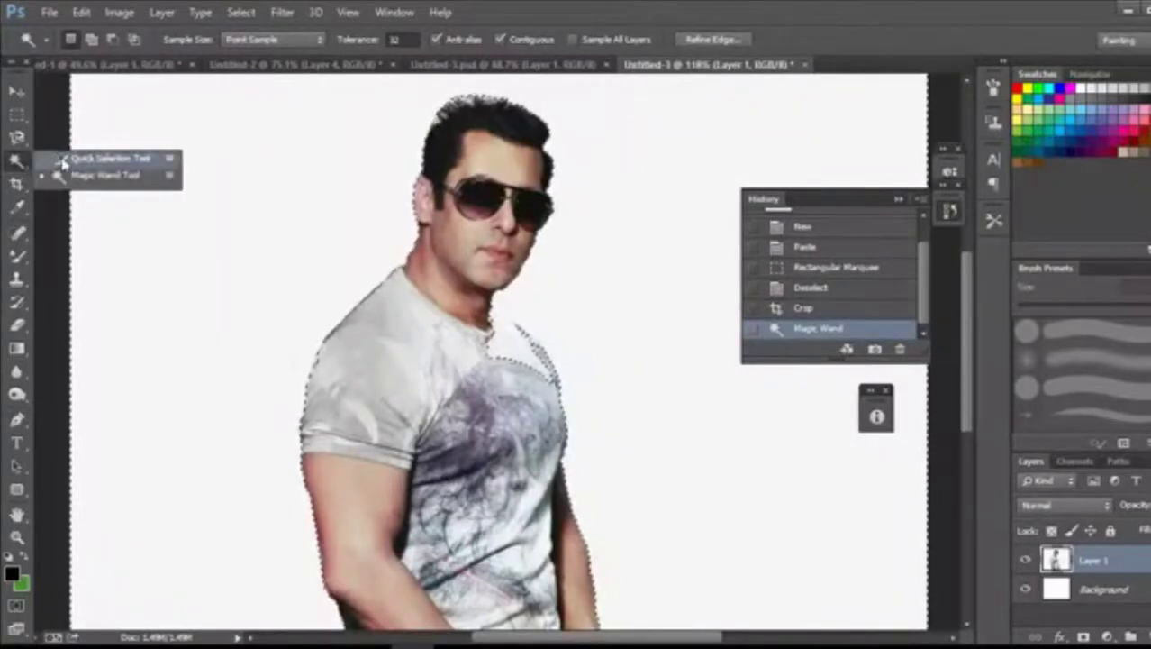
{"action": "left_click", "coordinate": [72, 158]}
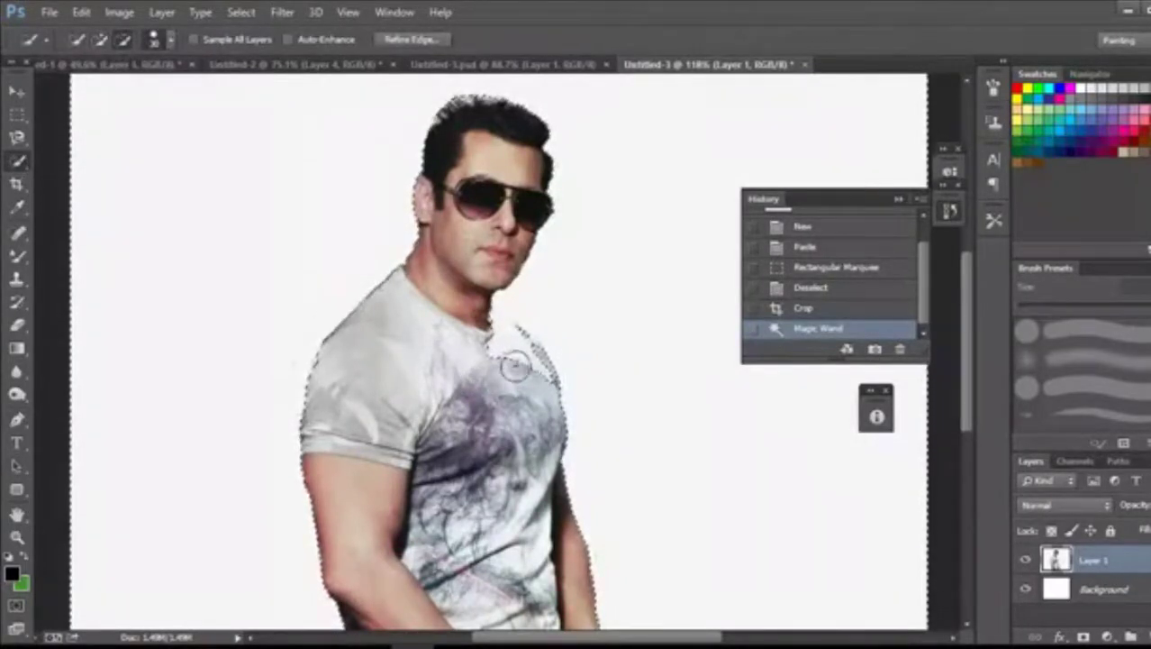
{"action": "left_click", "coordinate": [483, 334]}
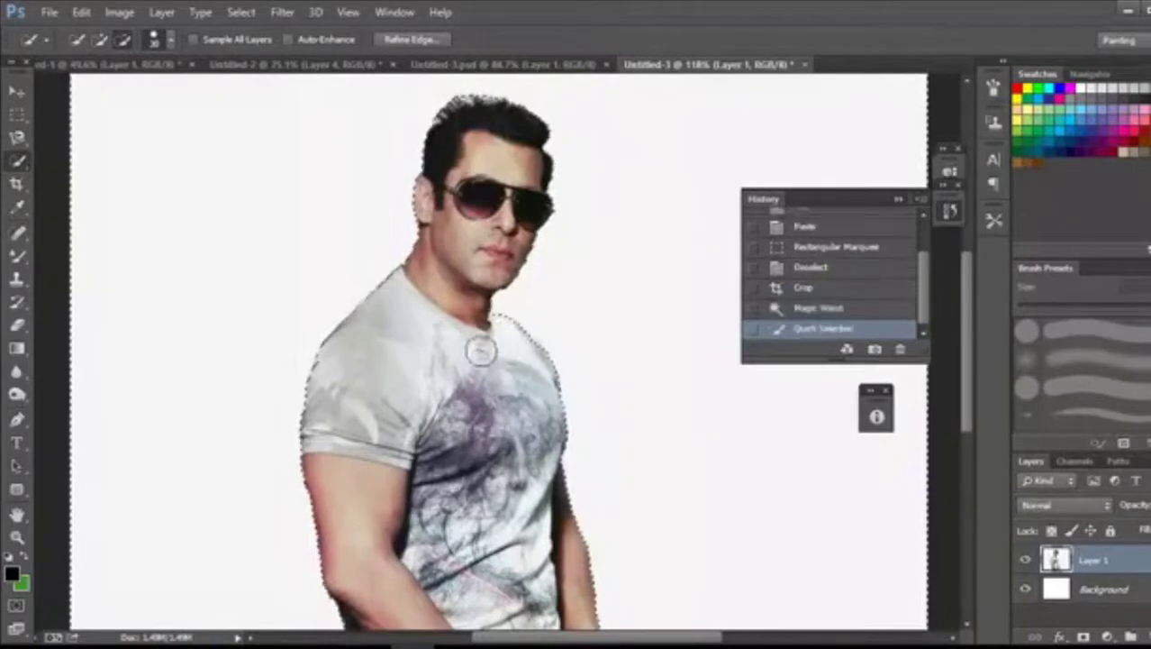
{"action": "key", "text": "ctrl+minus"}
{"action": "key", "text": "ctrl+minus"}
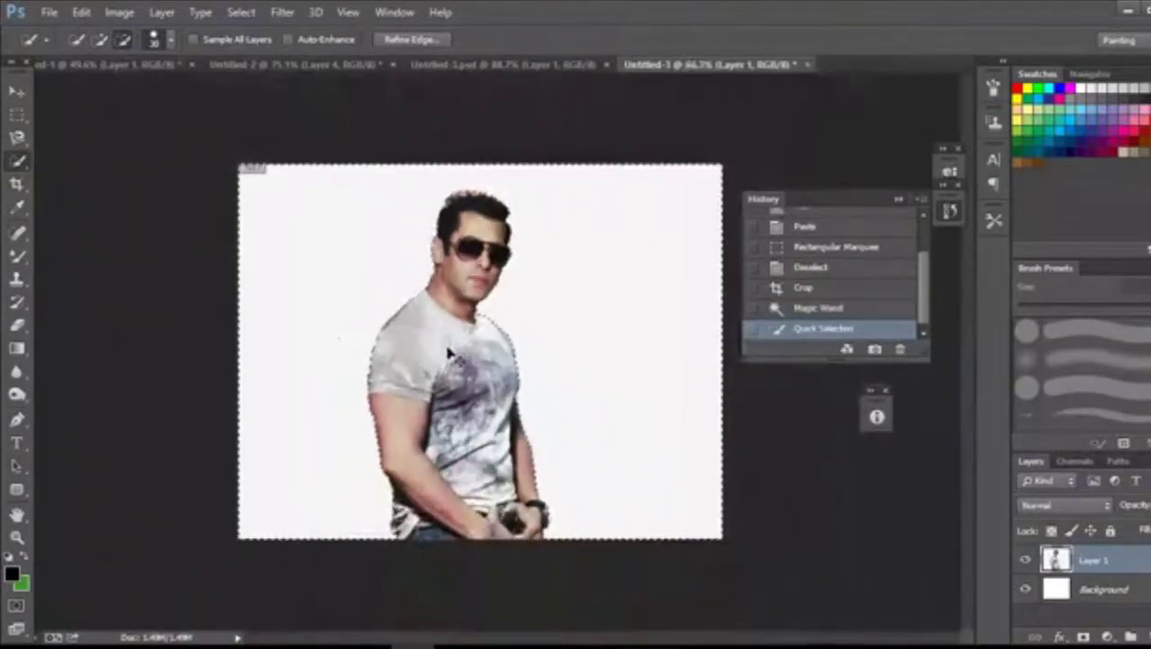
- Try deleting and cutting the selection, then return to the Quick Selection history state
{"action": "key", "text": "Delete"}
{"action": "key", "text": "ctrl+z"}
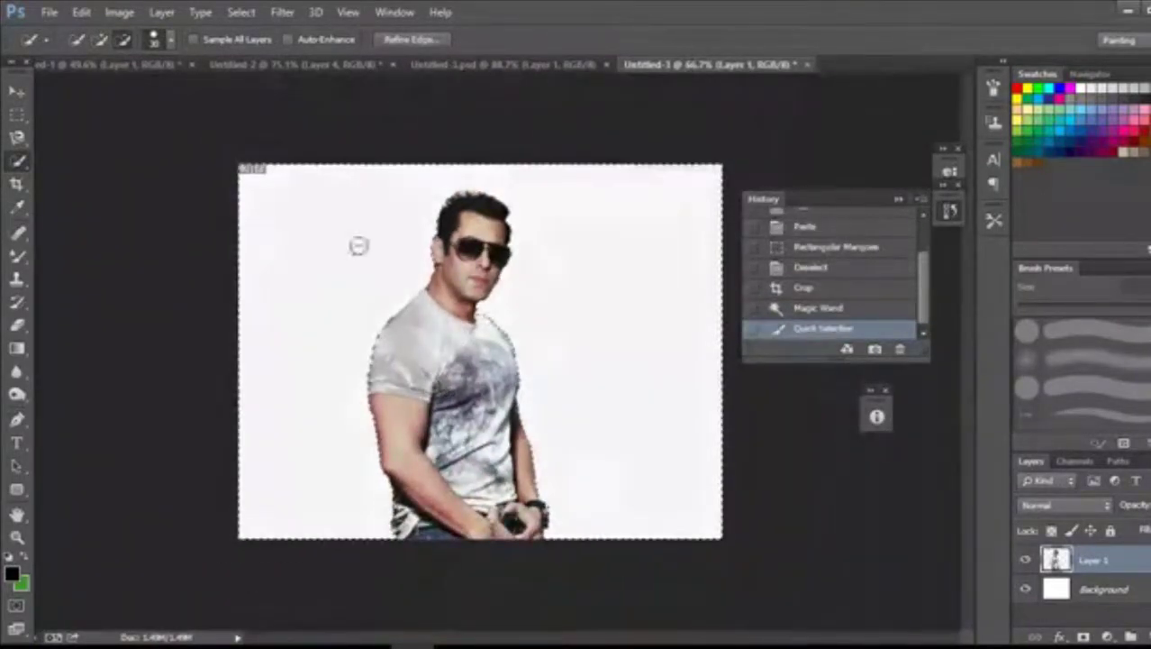
{"action": "left_click", "coordinate": [81, 11]}
{"action": "left_click", "coordinate": [108, 95]}
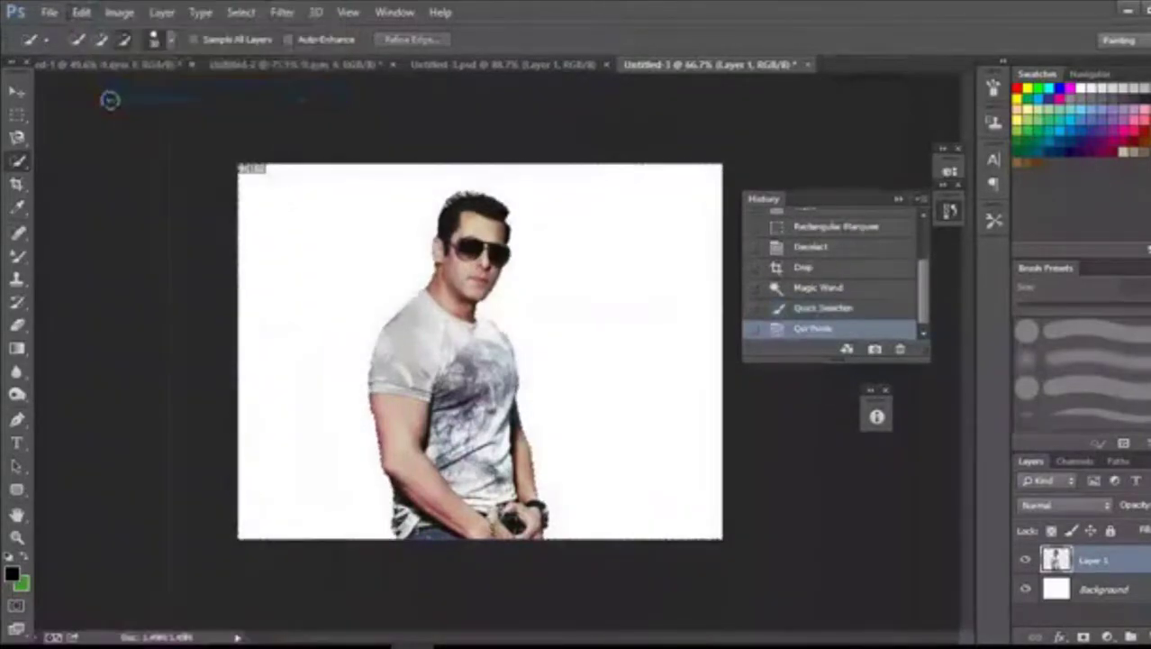
{"action": "left_click", "coordinate": [843, 310]}
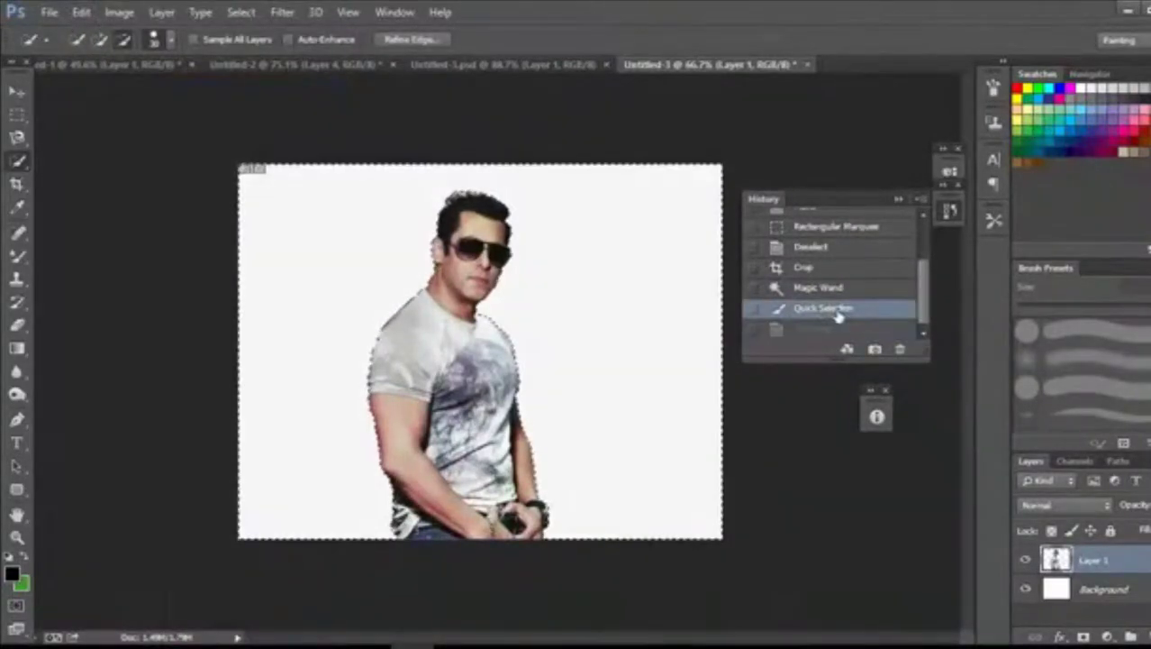
{"action": "key", "text": "ctrl+plus"}
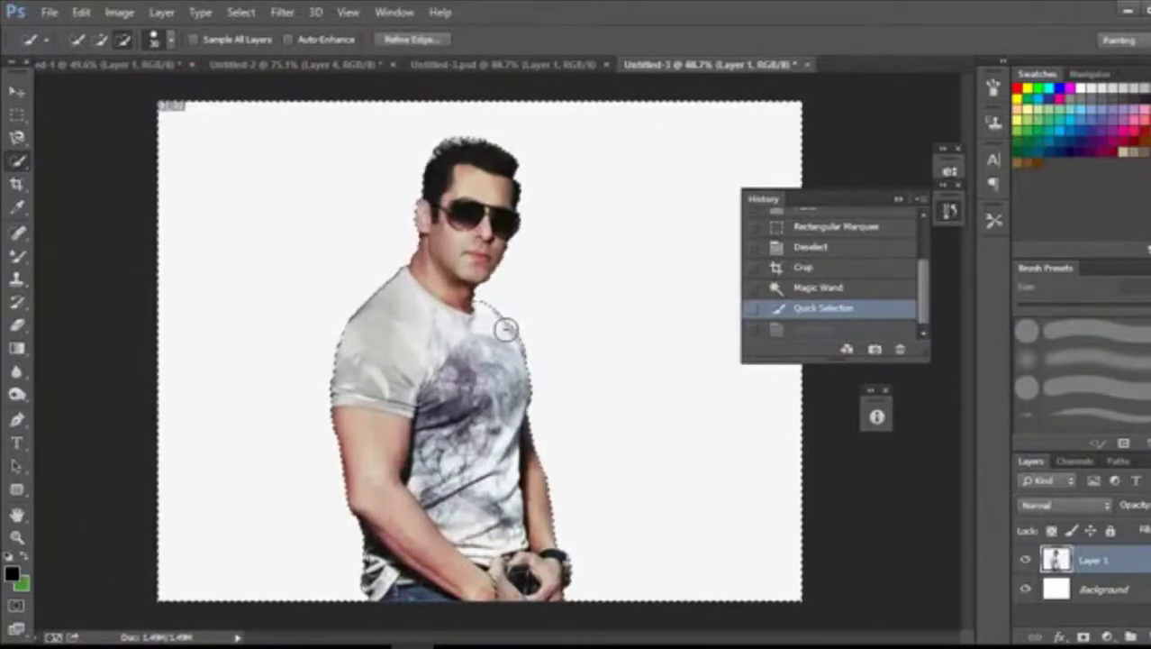
- Invert the selection, cut it with Ctrl+X, and paste the cut-out figure as Layer 2
{"action": "right_click", "coordinate": [538, 322]}
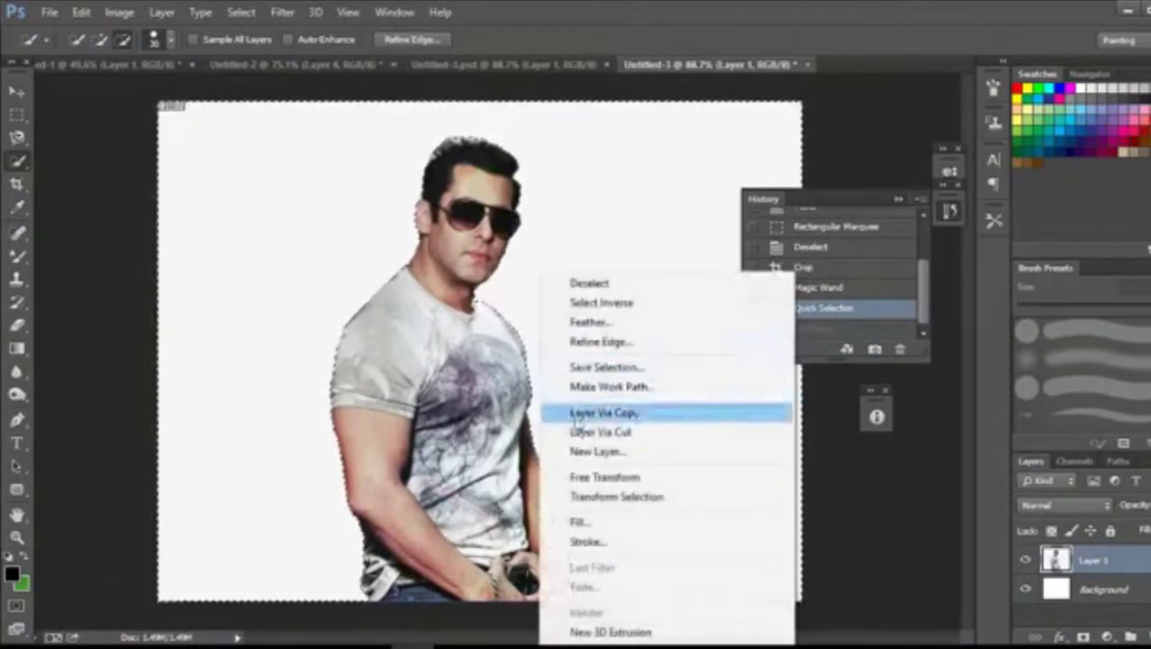
{"action": "left_click", "coordinate": [567, 191]}
{"action": "right_click", "coordinate": [567, 189]}
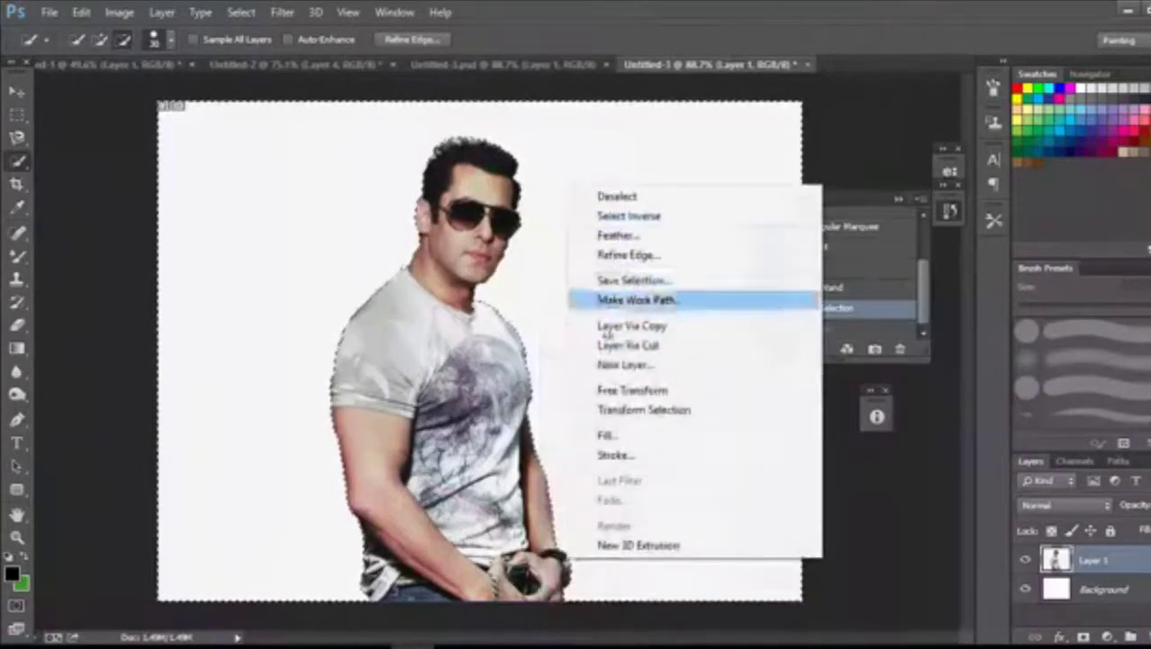
{"action": "left_click", "coordinate": [641, 218]}
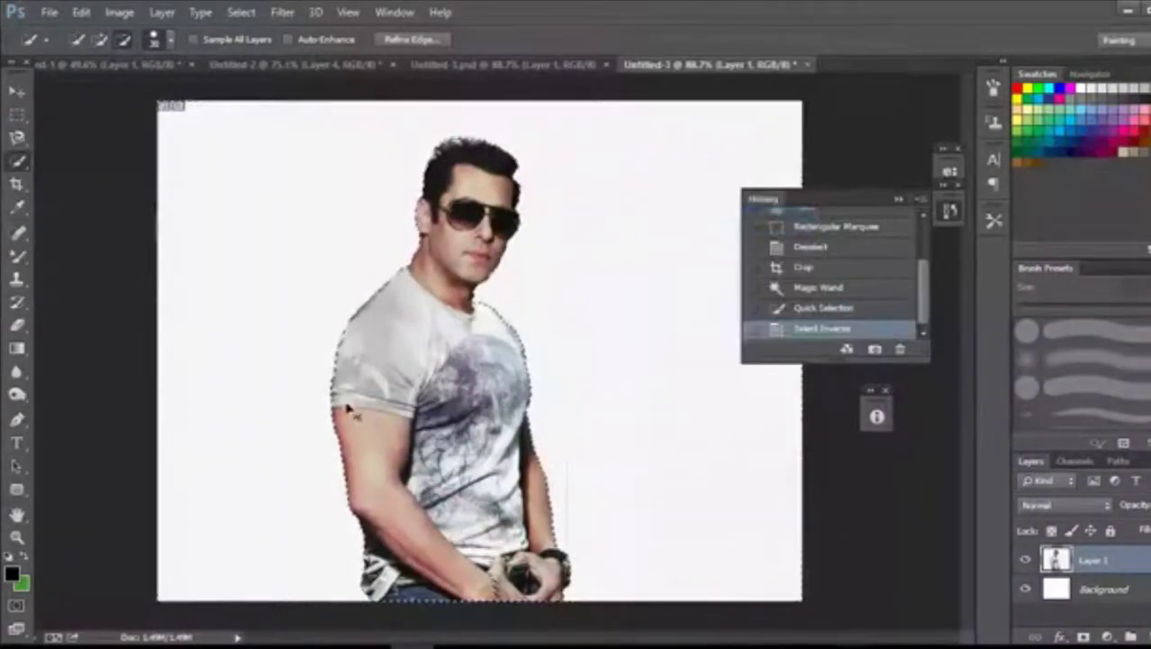
{"action": "key", "text": "ctrl+x"}
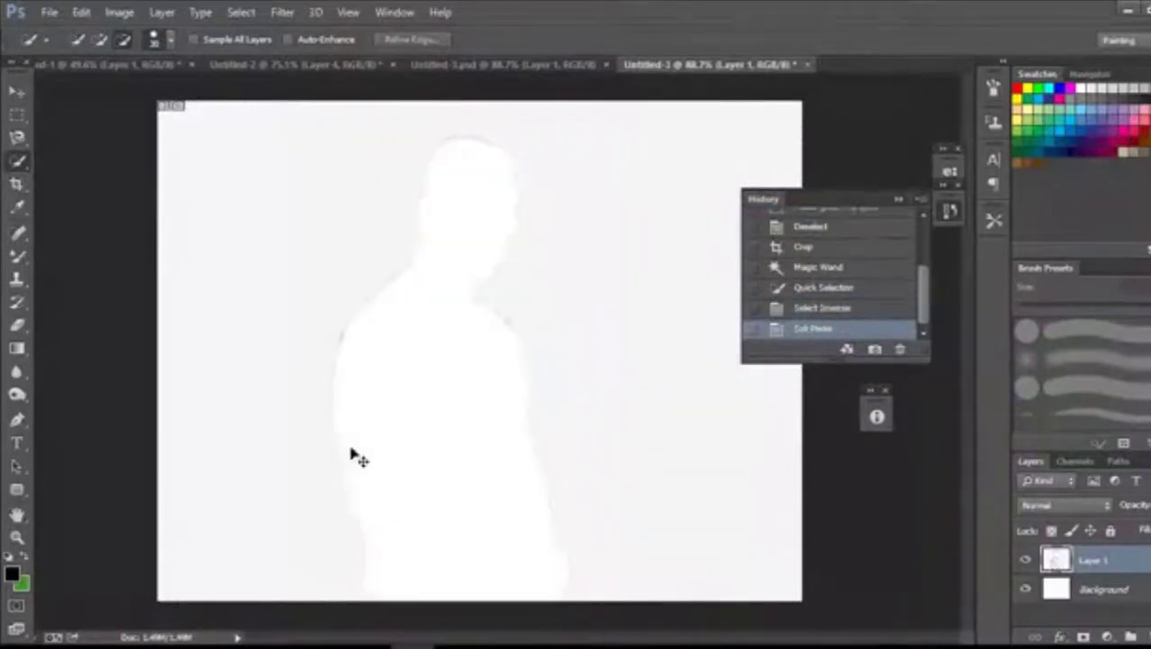
{"action": "key", "text": "ctrl+minus"}
{"action": "key", "text": "ctrl+minus"}
{"action": "scroll", "coordinate": [427, 322], "scroll_direction": "up", "scroll_amount": 5}
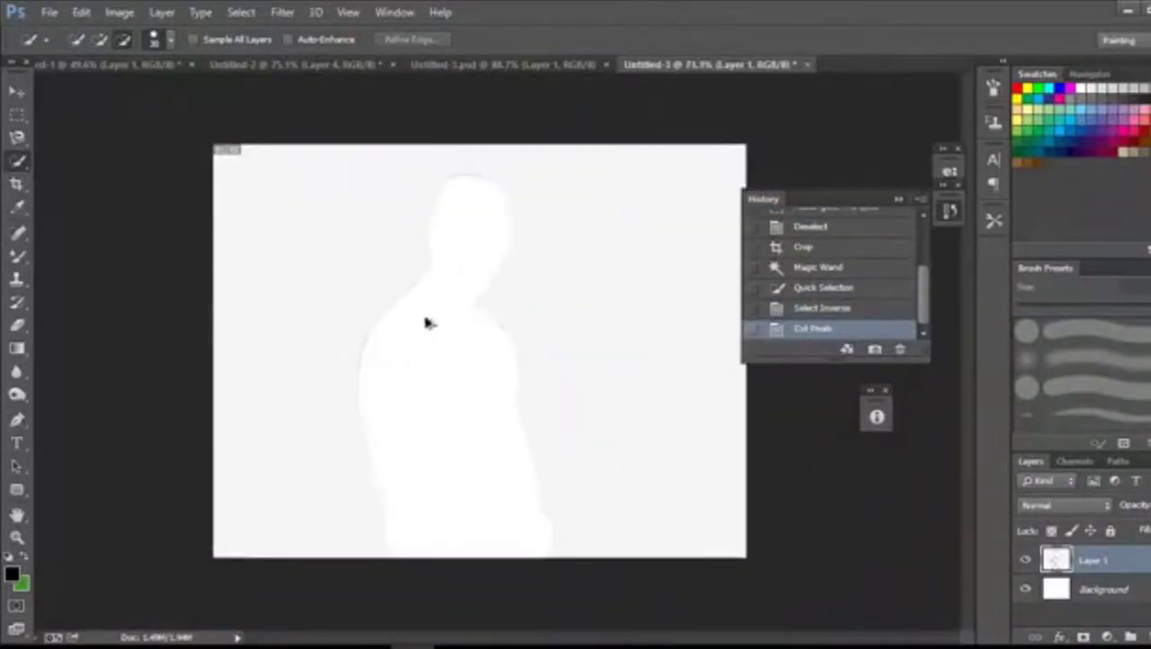
{"action": "scroll", "coordinate": [431, 332], "scroll_direction": "down", "scroll_amount": 2}
{"action": "key", "text": "ctrl+minus"}
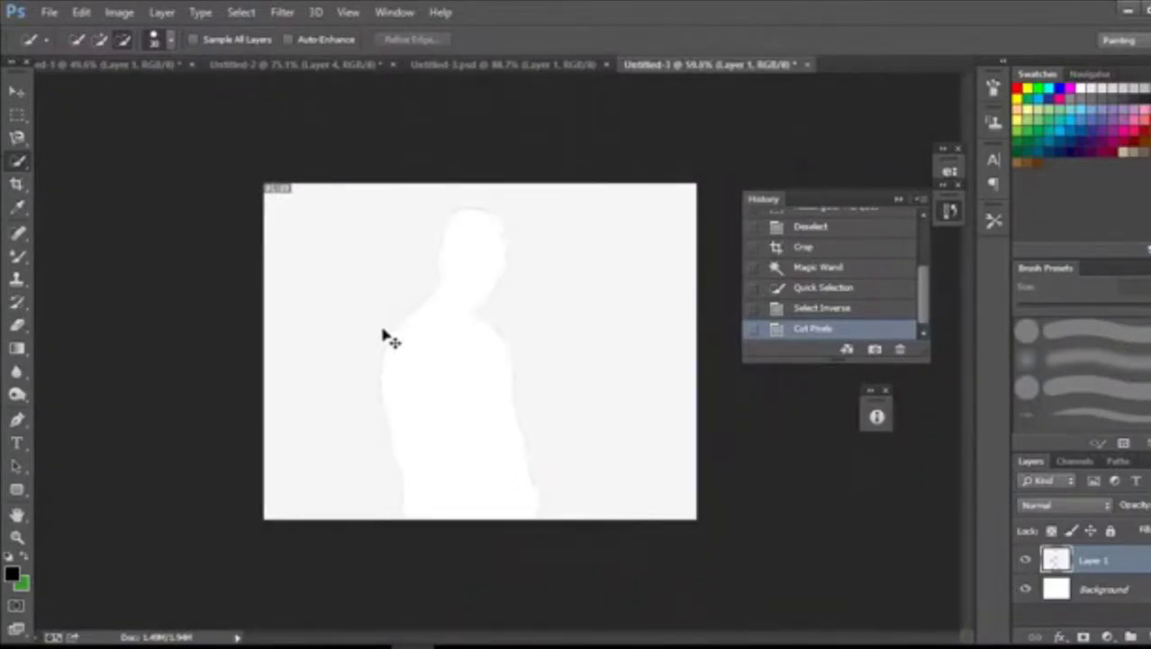
{"action": "key", "text": "ctrl+v"}
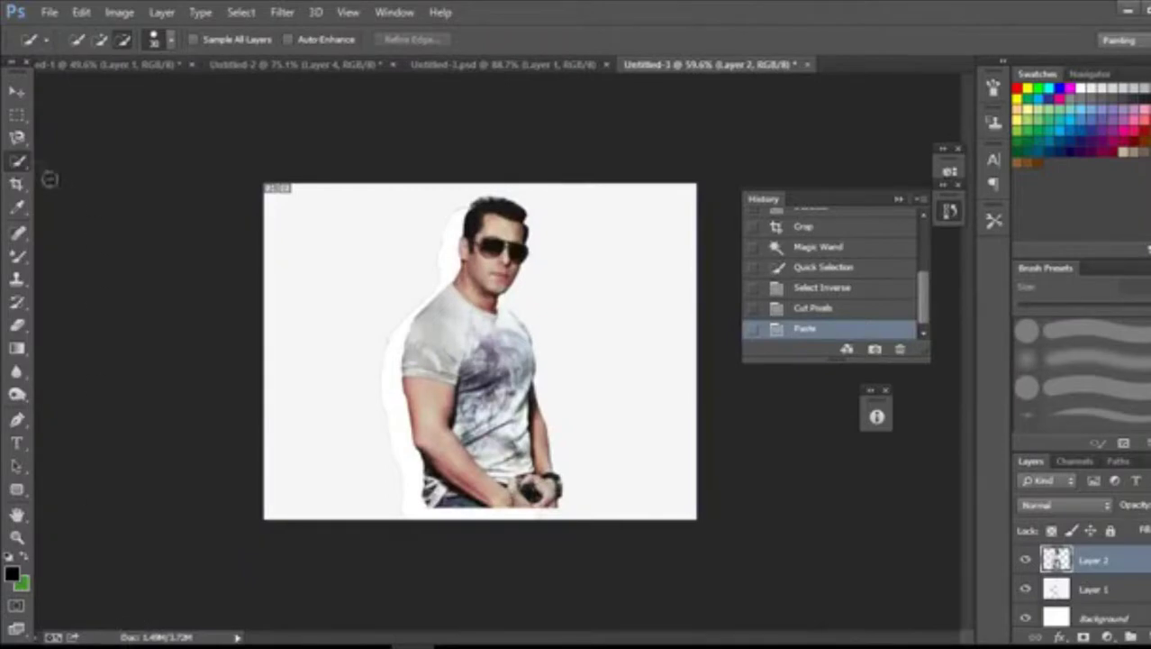
{"action": "right_click", "coordinate": [16, 161]}
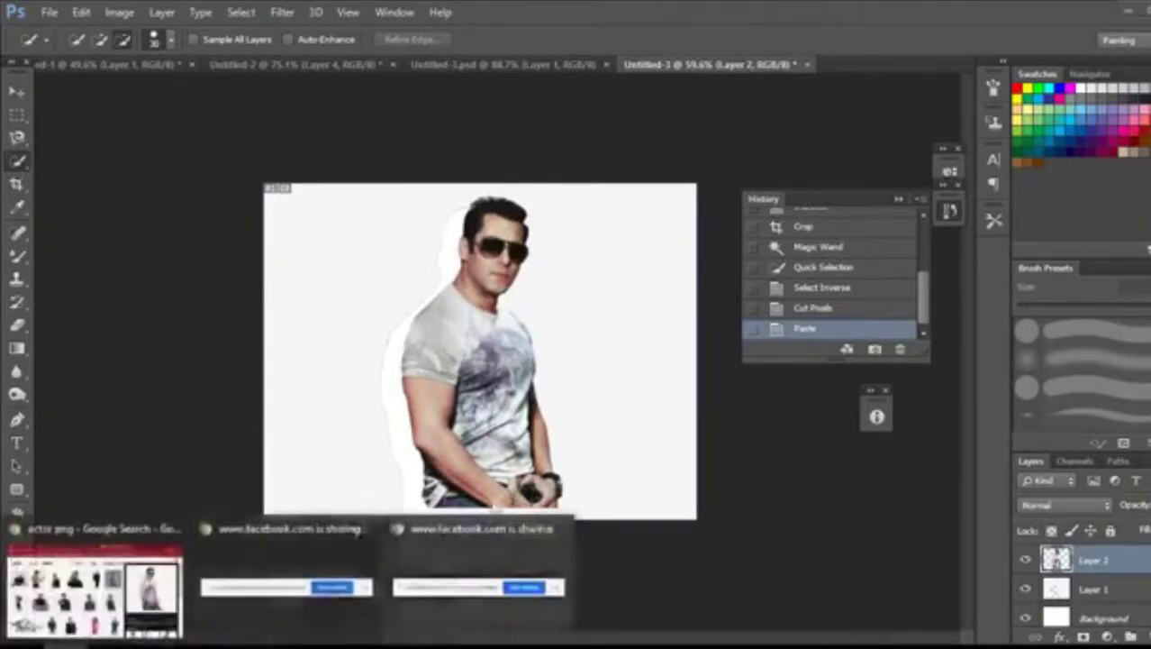
- Preview the bearded man in a grey suit from the 'actor png' results and copy the image
{"action": "left_click", "coordinate": [95, 576]}
{"action": "scroll", "coordinate": [544, 396], "scroll_direction": "down", "scroll_amount": 10}
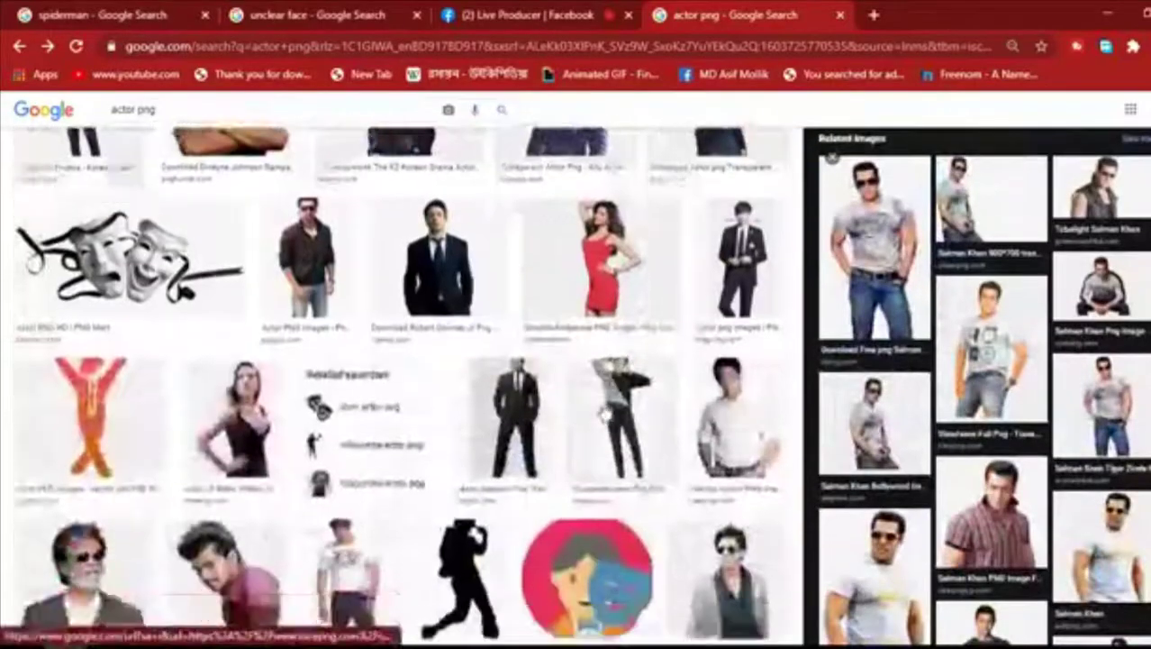
{"action": "scroll", "coordinate": [544, 396], "scroll_direction": "up", "scroll_amount": 5}
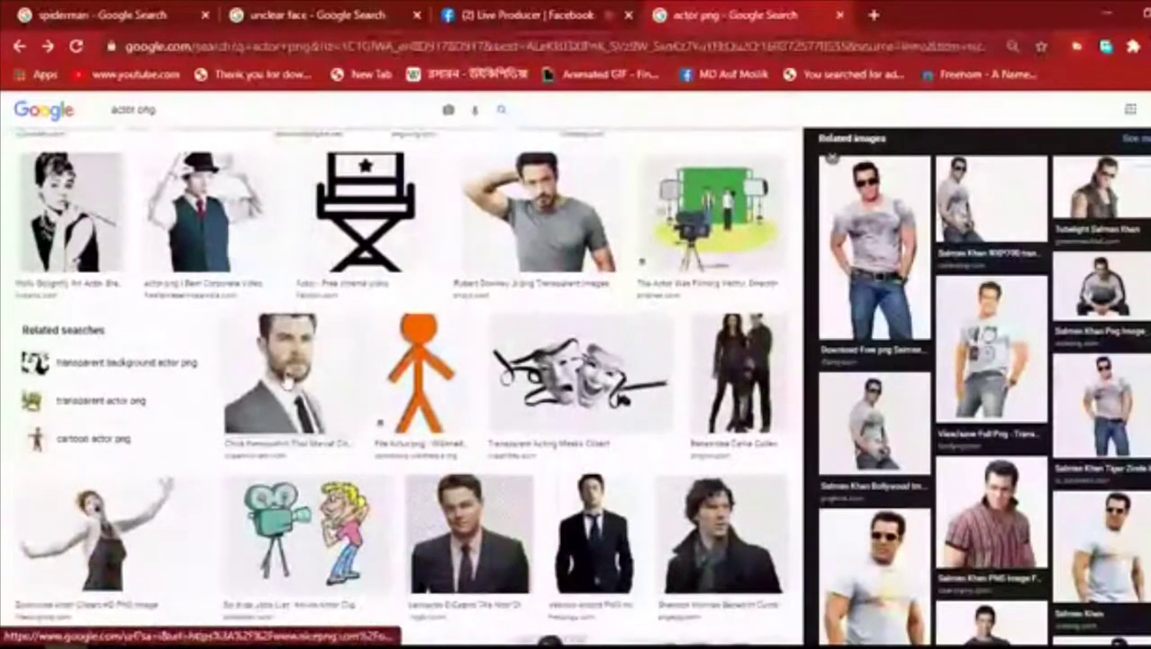
{"action": "left_click", "coordinate": [325, 383]}
{"action": "scroll", "coordinate": [943, 359], "scroll_direction": "down", "scroll_amount": 3}
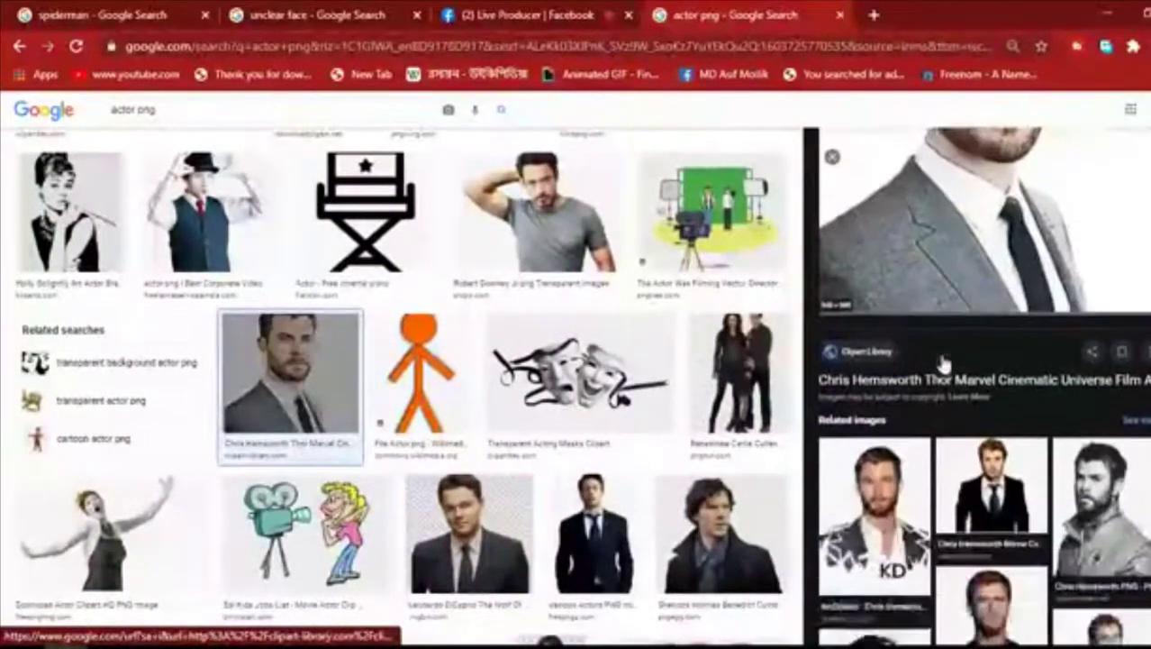
{"action": "scroll", "coordinate": [946, 360], "scroll_direction": "up", "scroll_amount": 3}
{"action": "right_click", "coordinate": [951, 275]}
{"action": "left_click", "coordinate": [951, 479]}
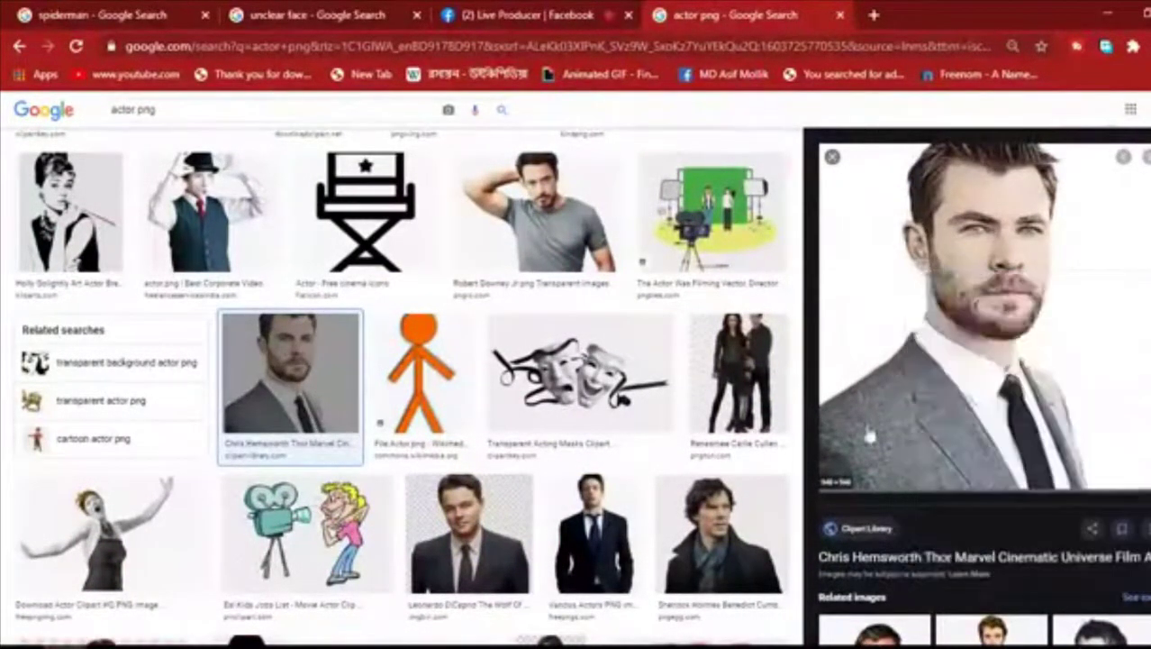
{"action": "scroll", "coordinate": [942, 464], "scroll_direction": "down", "scroll_amount": 3}
{"action": "scroll", "coordinate": [979, 404], "scroll_direction": "up", "scroll_amount": 3}
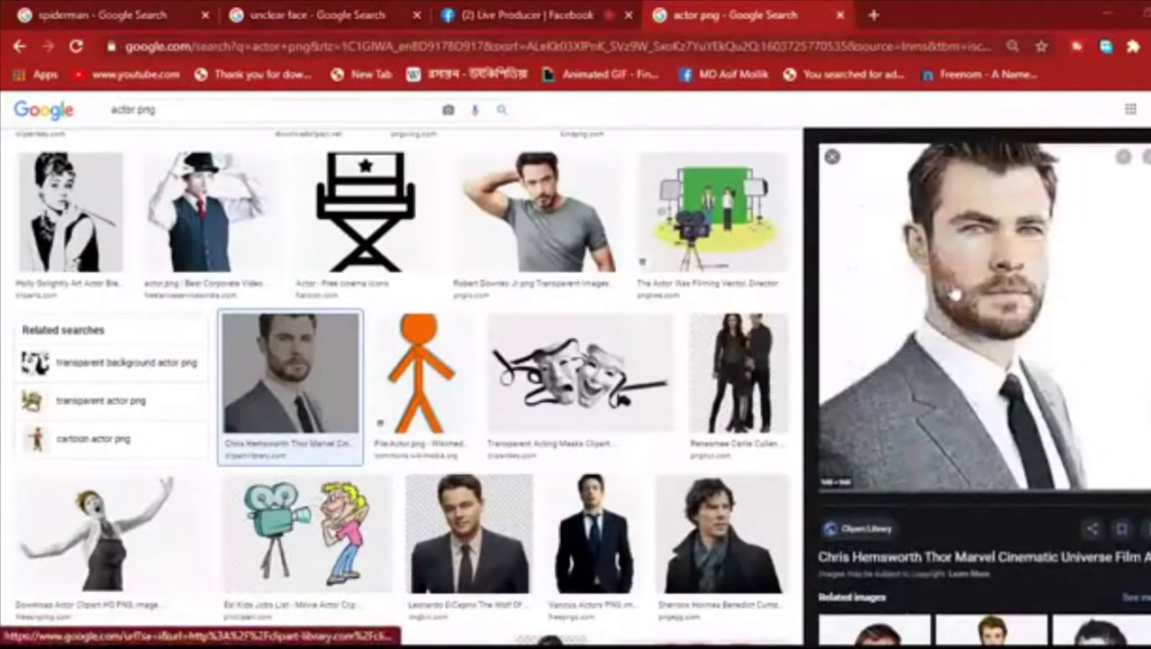
{"action": "right_click", "coordinate": [908, 251]}
{"action": "left_click", "coordinate": [939, 438]}
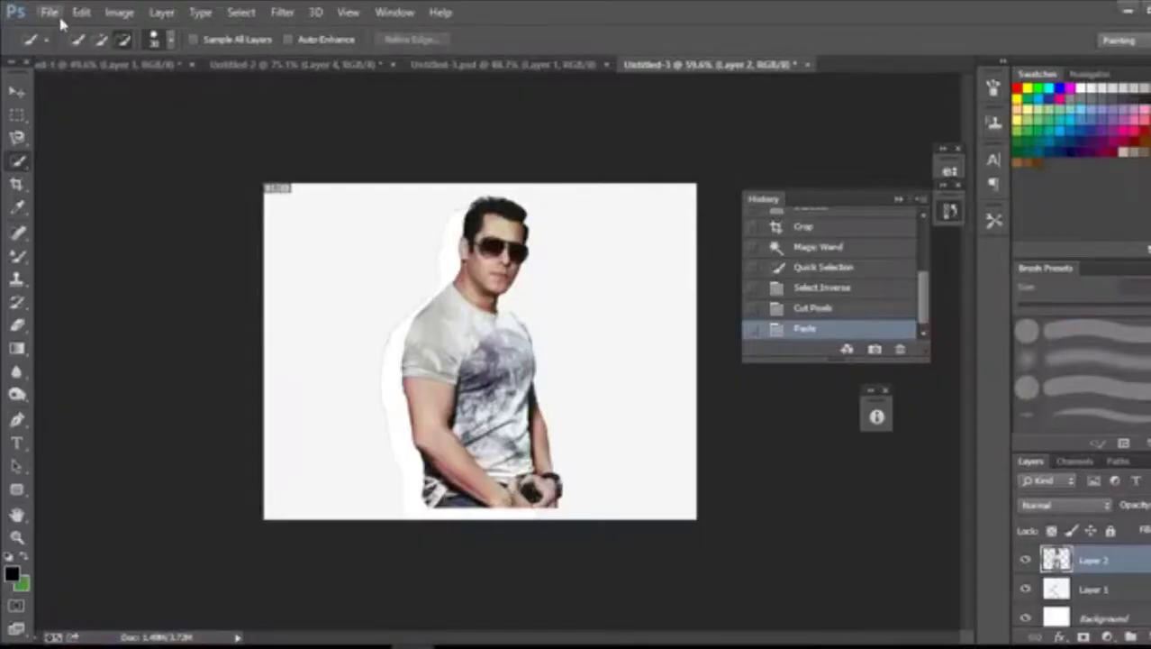
- Create a new Untitled-4 document and paste the grey-suited portrait into it as Layer 1
{"action": "key", "text": "ctrl+v"}
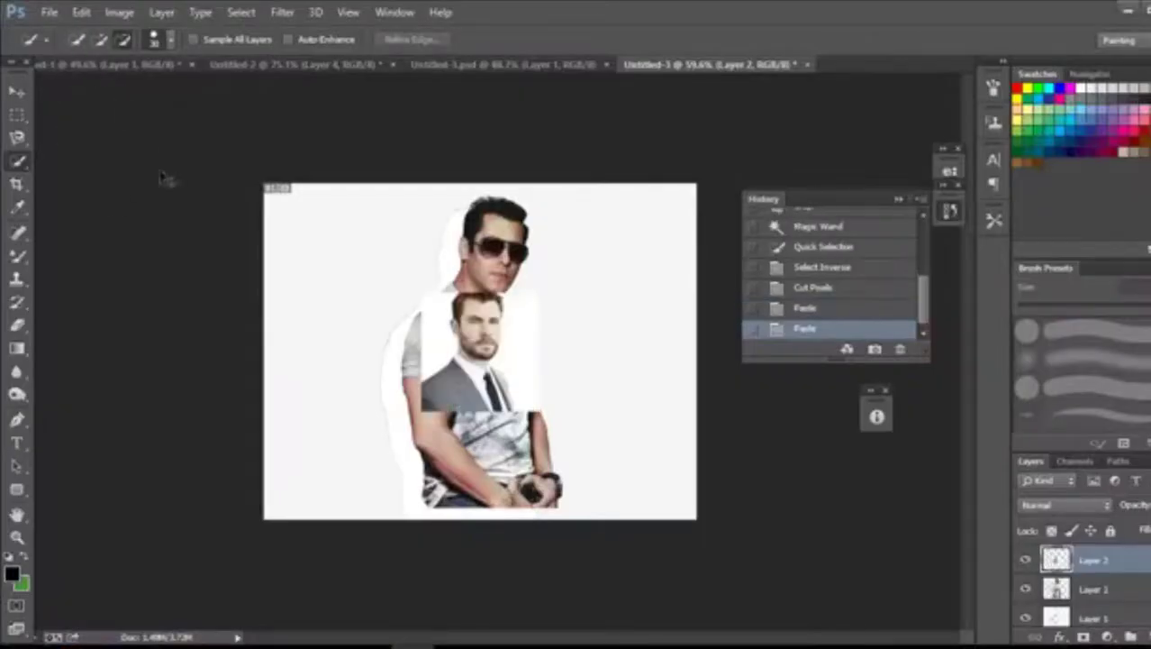
{"action": "left_click", "coordinate": [49, 12]}
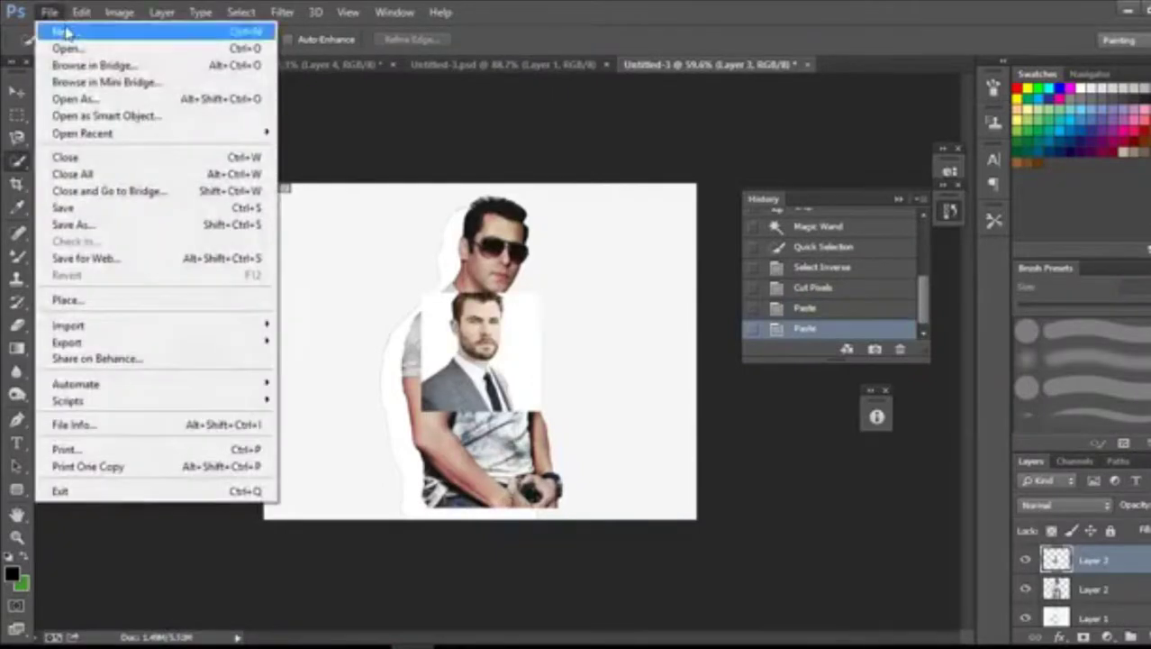
{"action": "left_click", "coordinate": [43, 28]}
{"action": "left_click", "coordinate": [692, 206]}
{"action": "key", "text": "ctrl+plus"}
{"action": "key", "text": "ctrl+plus"}
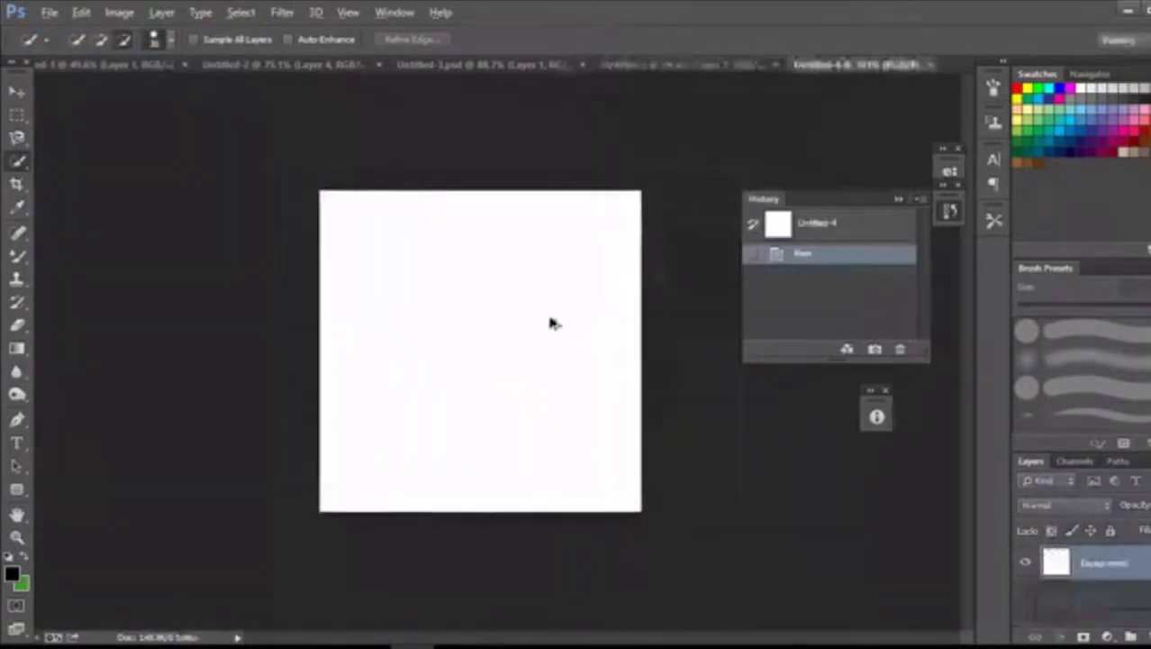
{"action": "key", "text": "ctrl+v"}
{"action": "key", "text": "ctrl+minus"}
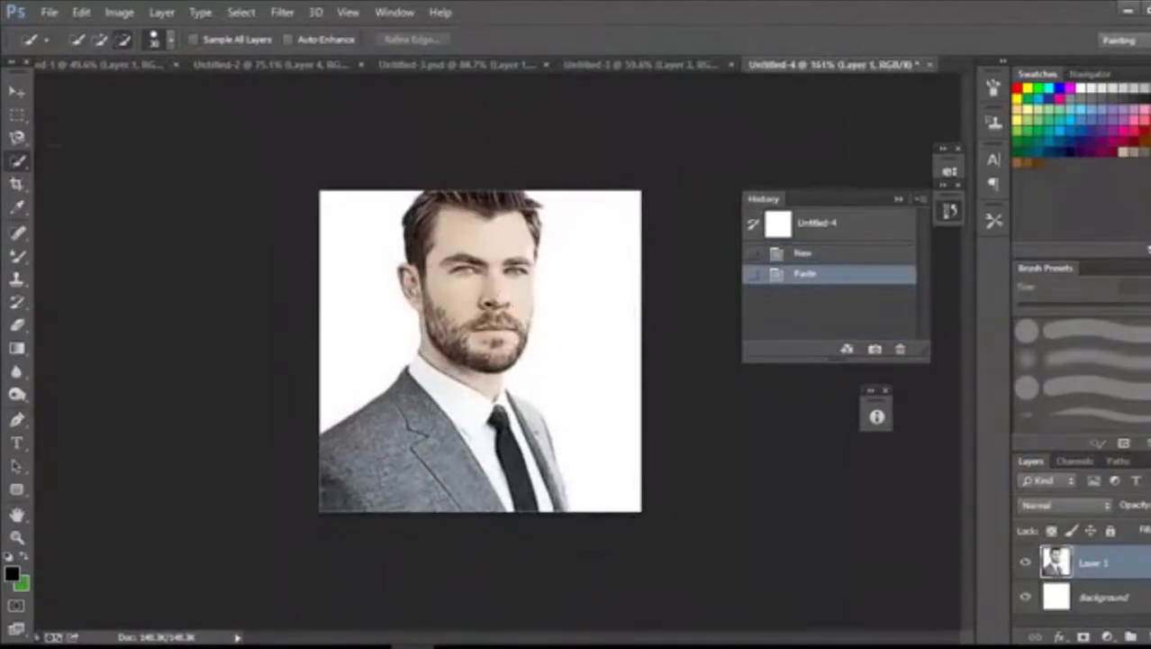
{"action": "right_click", "coordinate": [16, 160]}
{"action": "left_click", "coordinate": [90, 170]}
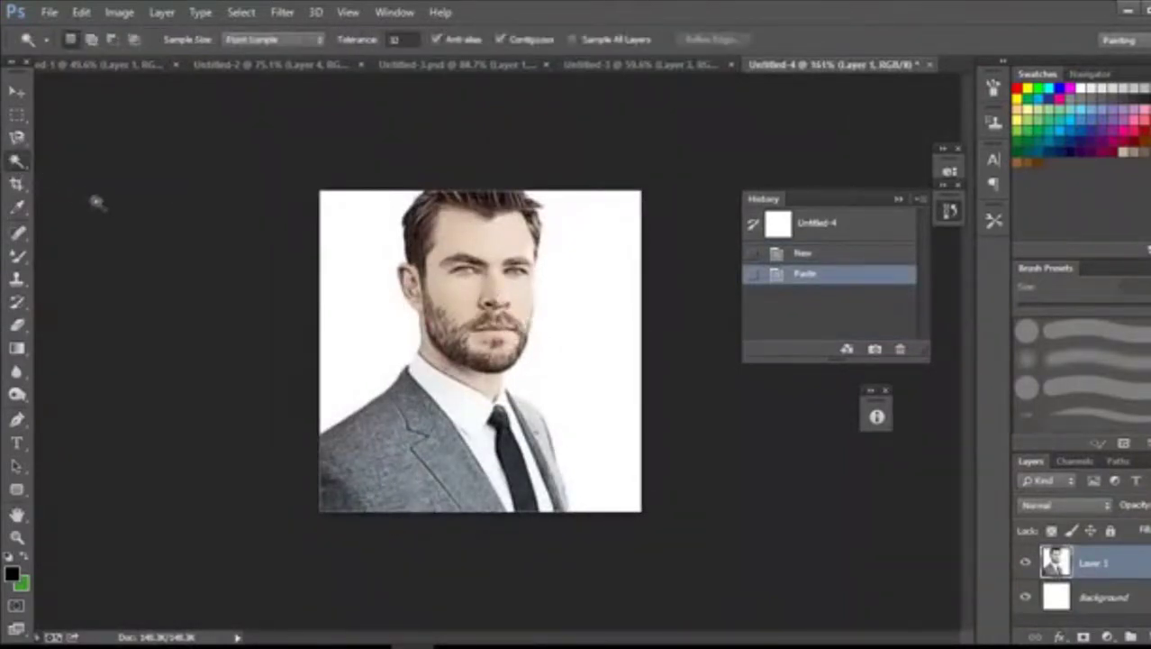
{"action": "left_click", "coordinate": [365, 255]}
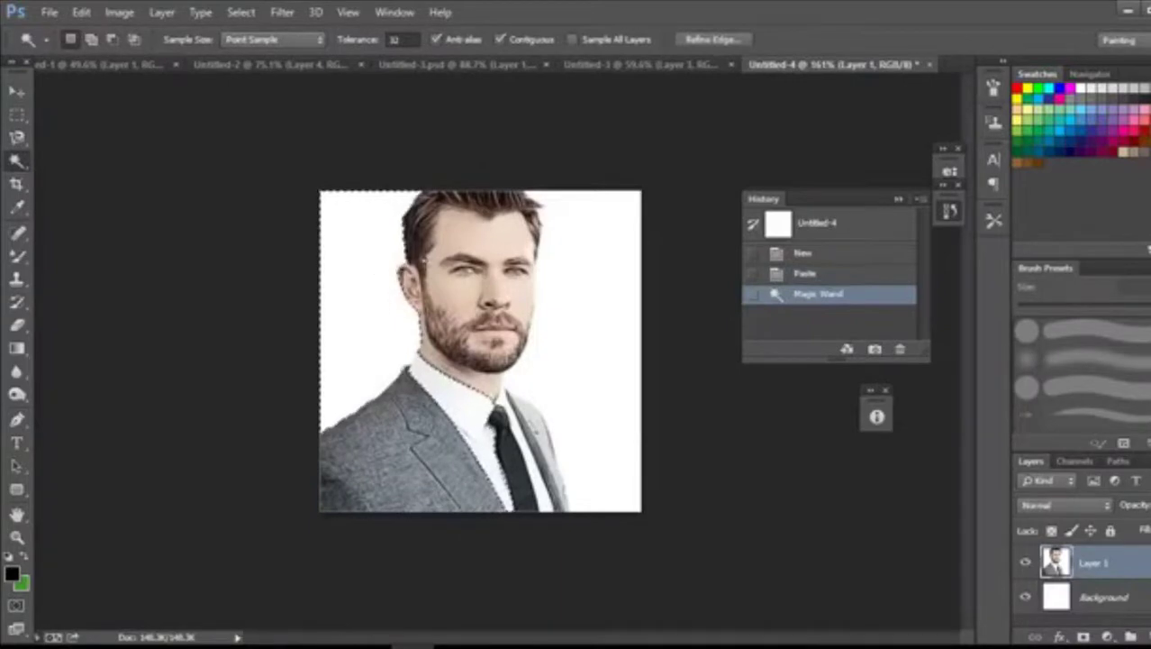
{"action": "left_click", "coordinate": [567, 256], "text": "shift"}
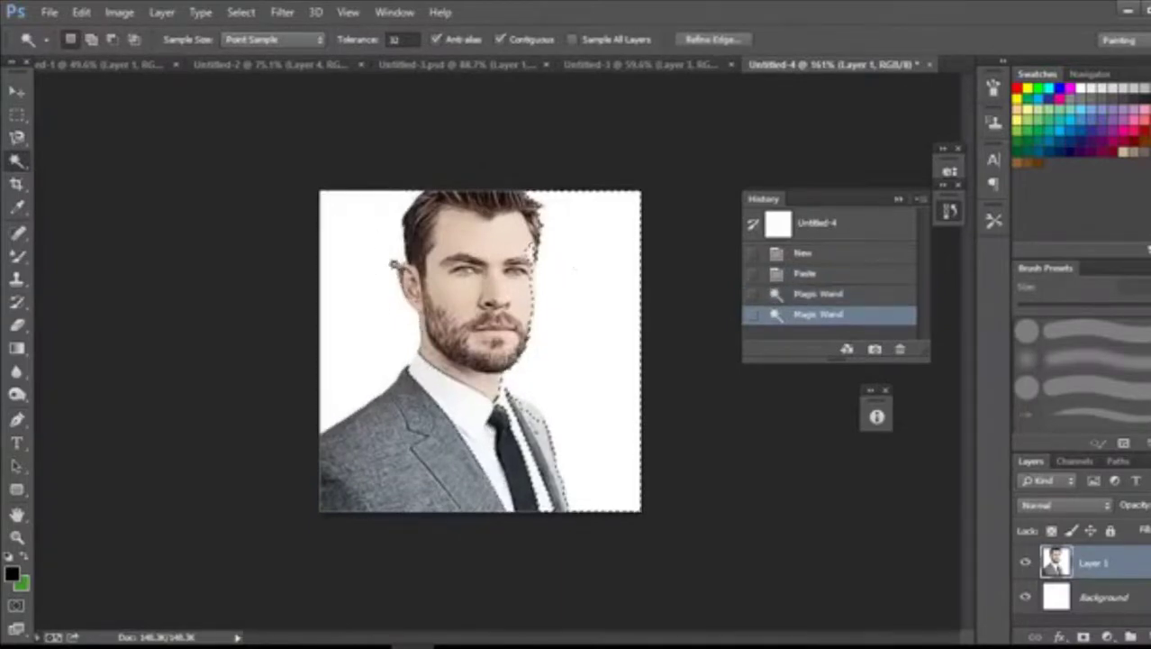
{"action": "left_click", "coordinate": [385, 257], "text": "shift"}
{"action": "key", "text": "Delete"}
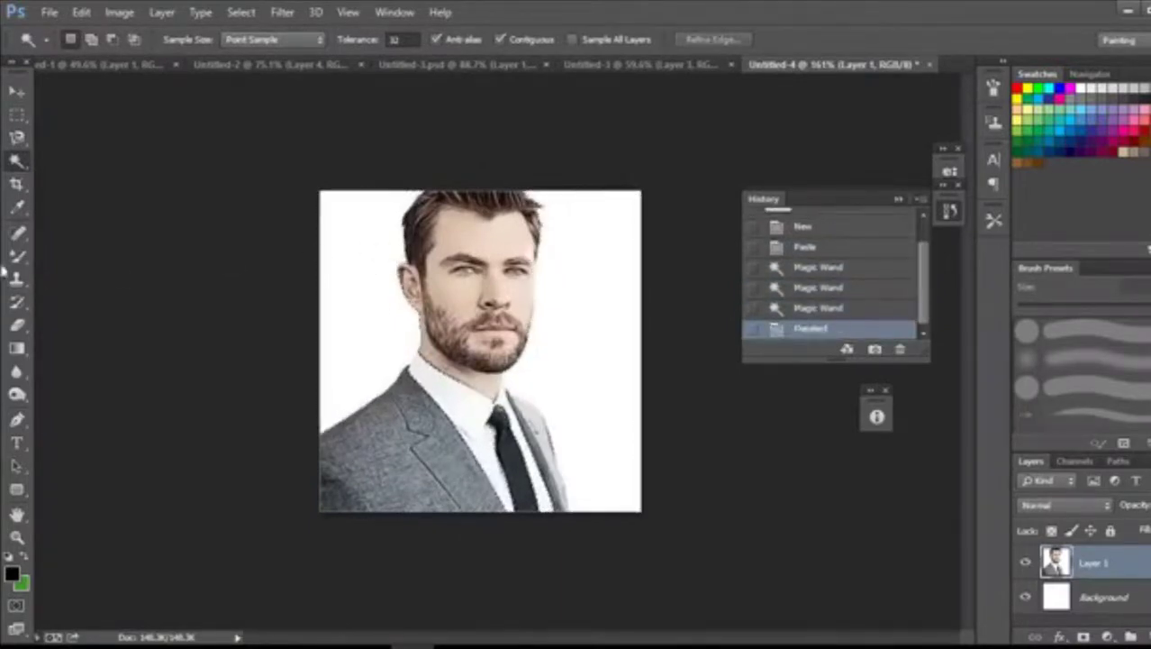
{"action": "right_click", "coordinate": [16, 162]}
{"action": "left_click", "coordinate": [90, 157]}
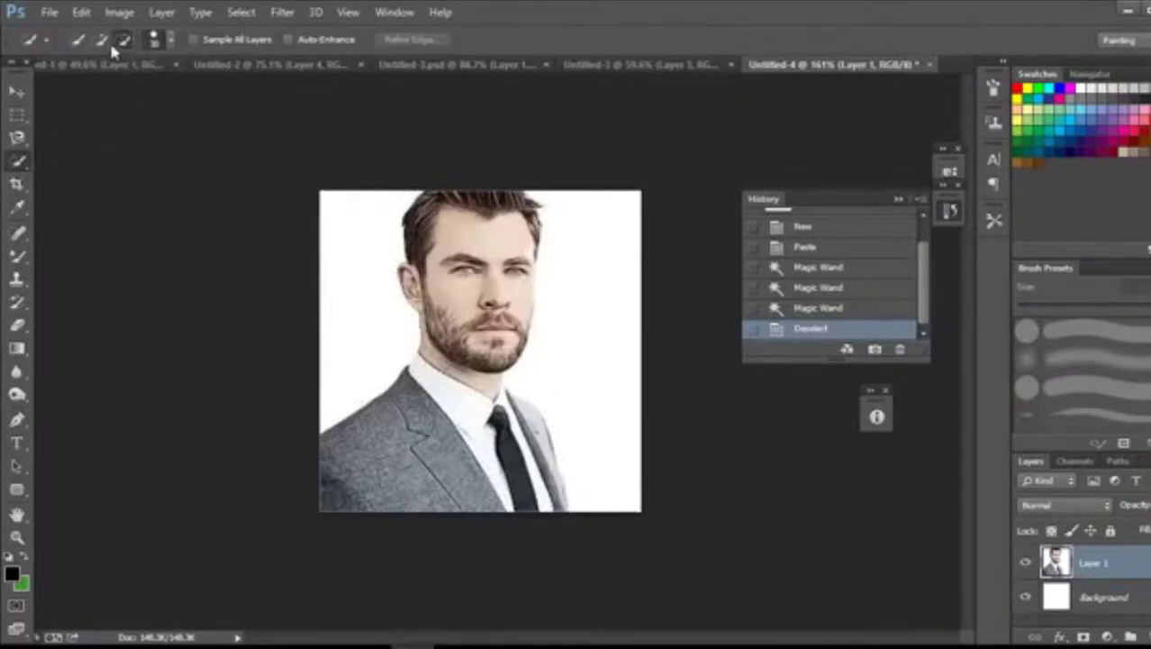
{"action": "right_click", "coordinate": [16, 160]}
{"action": "left_click", "coordinate": [90, 176]}
{"action": "left_click", "coordinate": [341, 287]}
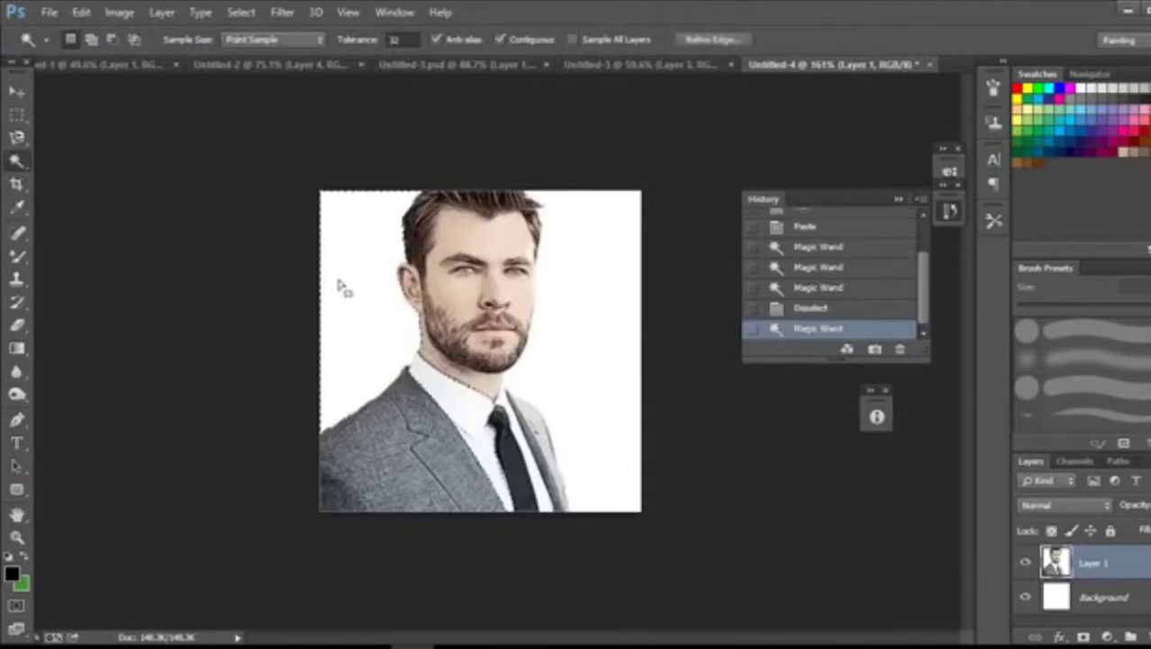
{"action": "right_click", "coordinate": [14, 162]}
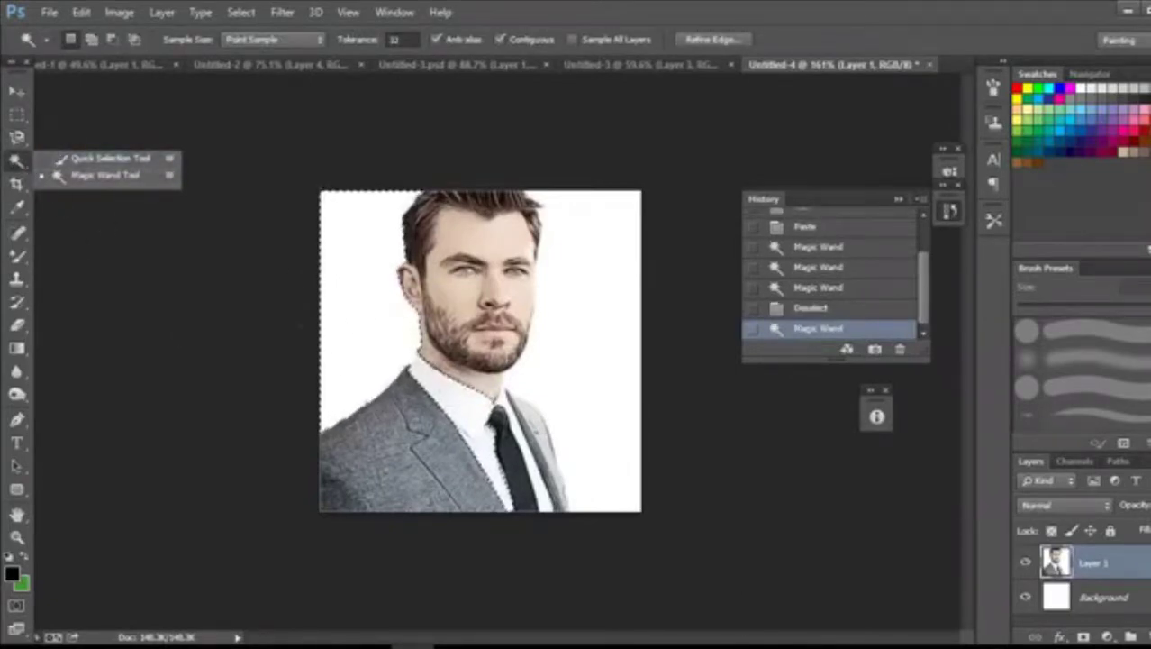
{"action": "left_click", "coordinate": [22, 164]}
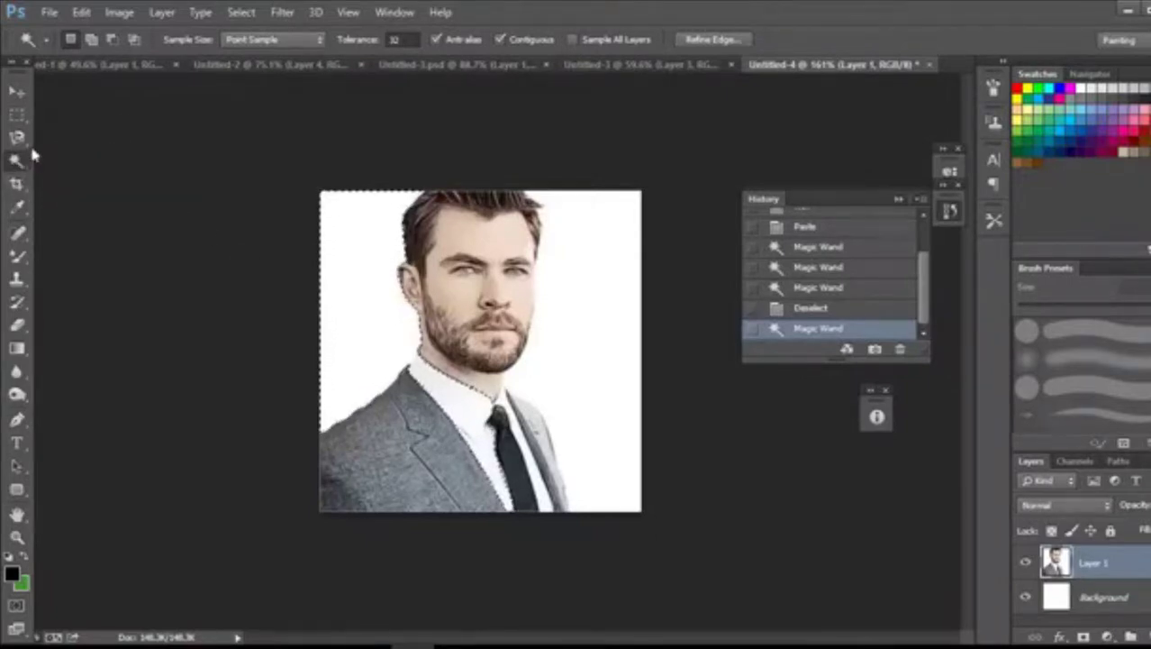
{"action": "right_click", "coordinate": [20, 163]}
{"action": "left_click", "coordinate": [85, 160]}
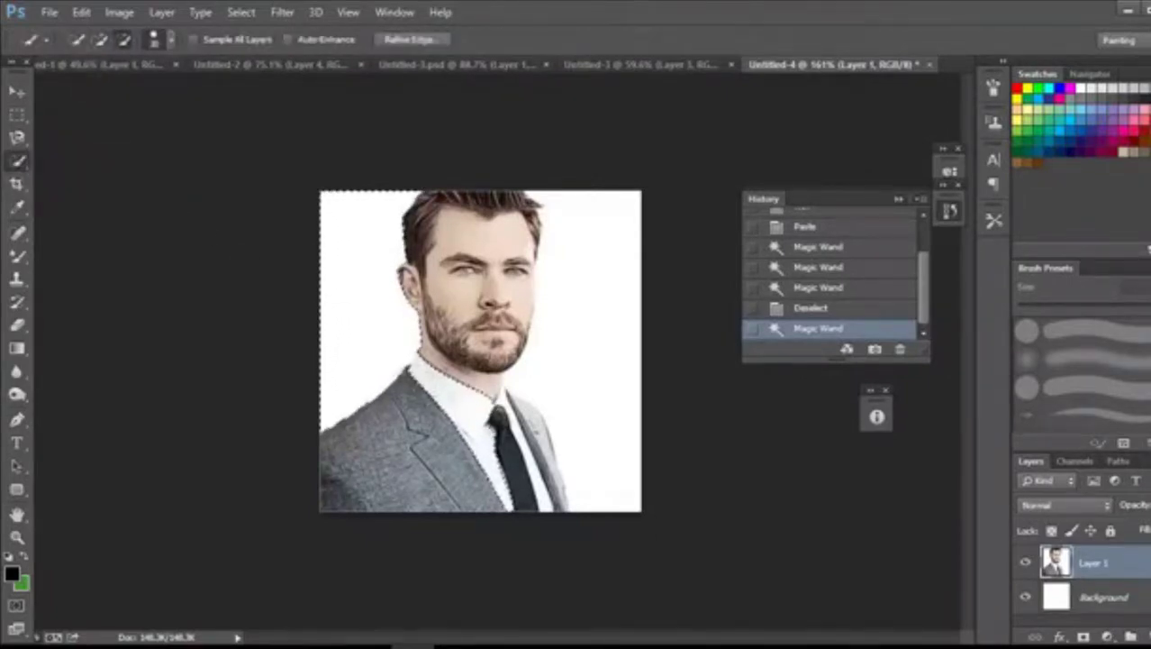
{"action": "left_click", "coordinate": [416, 429]}
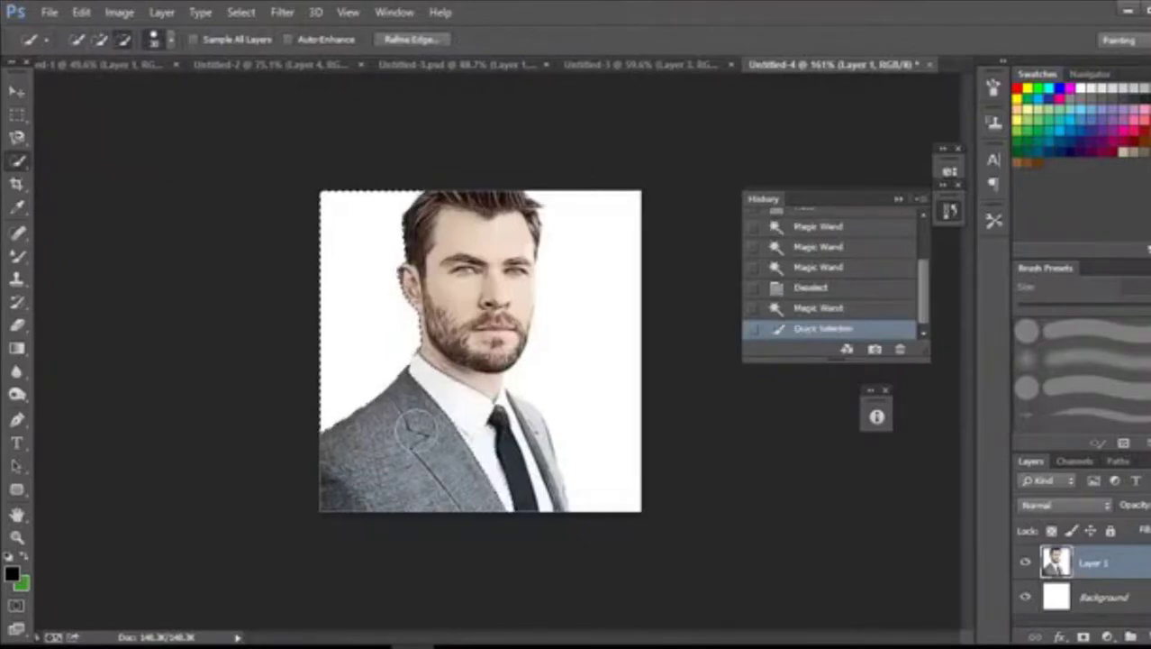
{"action": "key", "text": "Delete"}
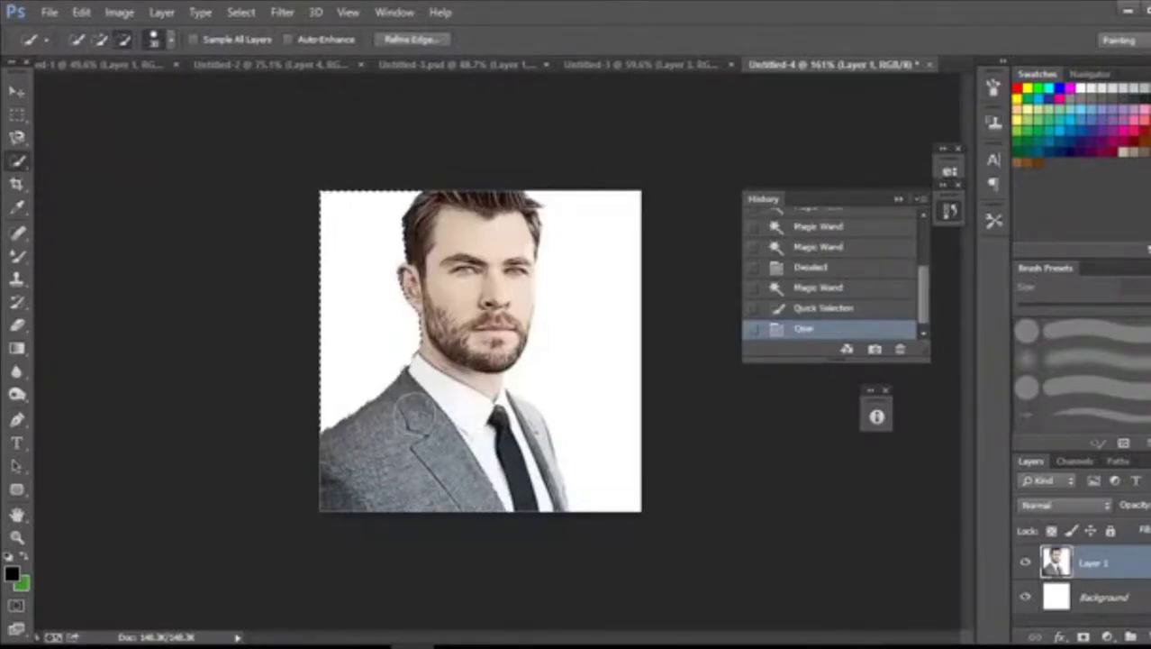
{"action": "left_click", "coordinate": [816, 287]}
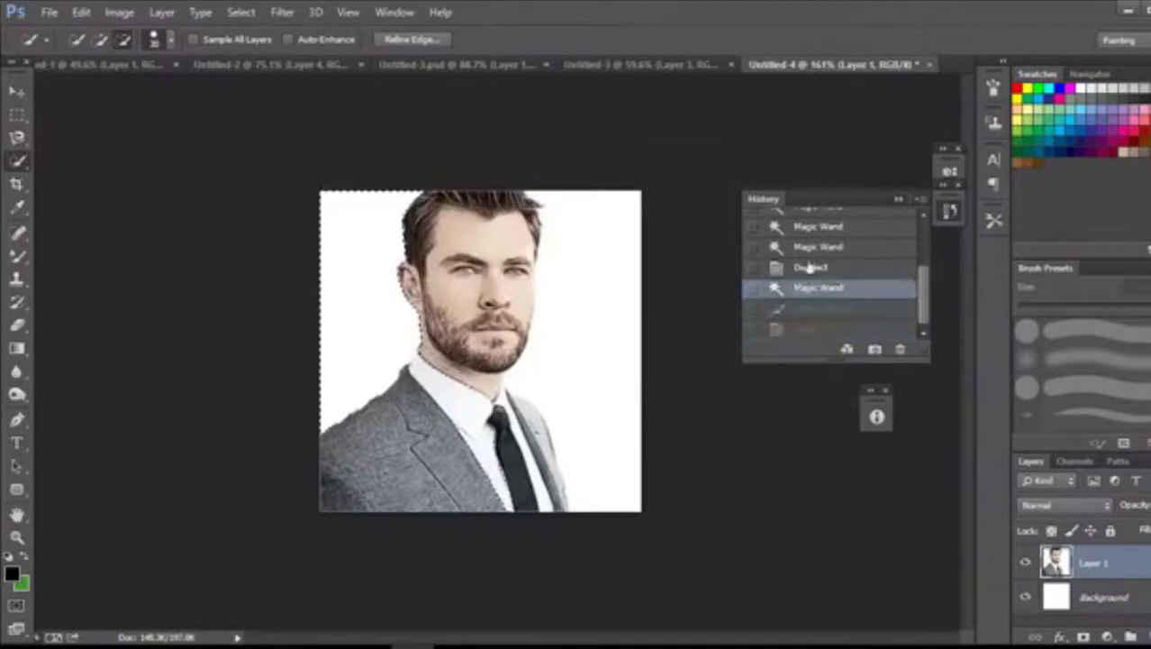
{"action": "left_click", "coordinate": [816, 266]}
{"action": "scroll", "coordinate": [347, 355], "scroll_direction": "down", "scroll_amount": 5}
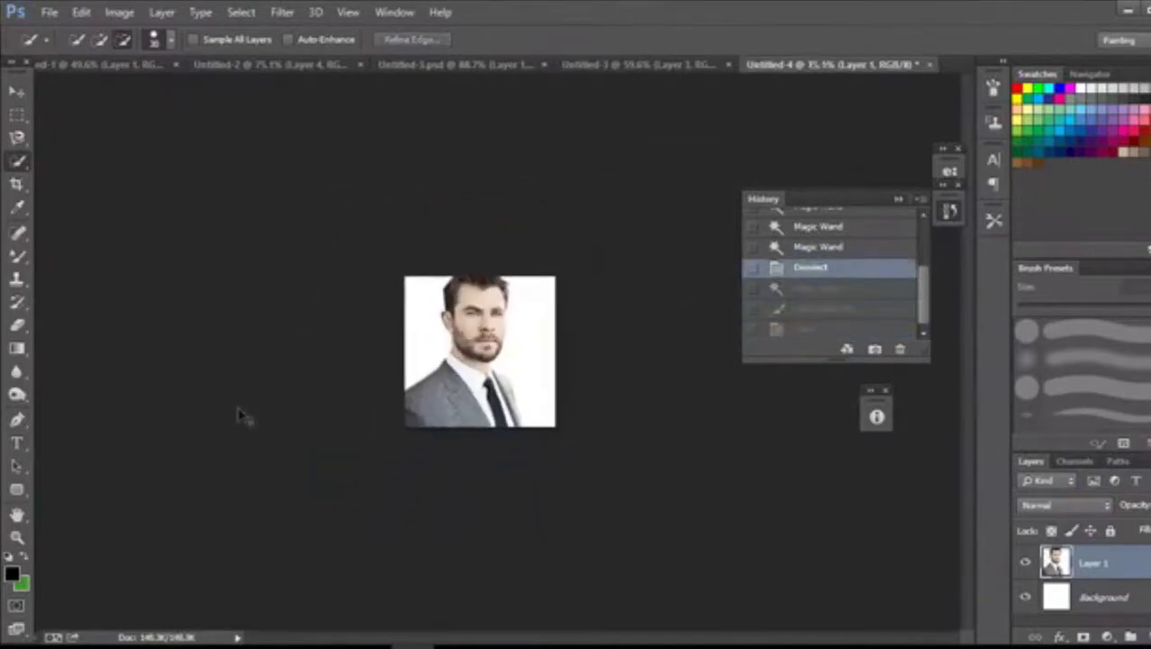
- Switch to the Untitled-1 Spider-Man document, select the Crop tool, and collapse the History panel
{"action": "left_click", "coordinate": [126, 65]}
{"action": "scroll", "coordinate": [432, 309], "scroll_direction": "down", "scroll_amount": 2}
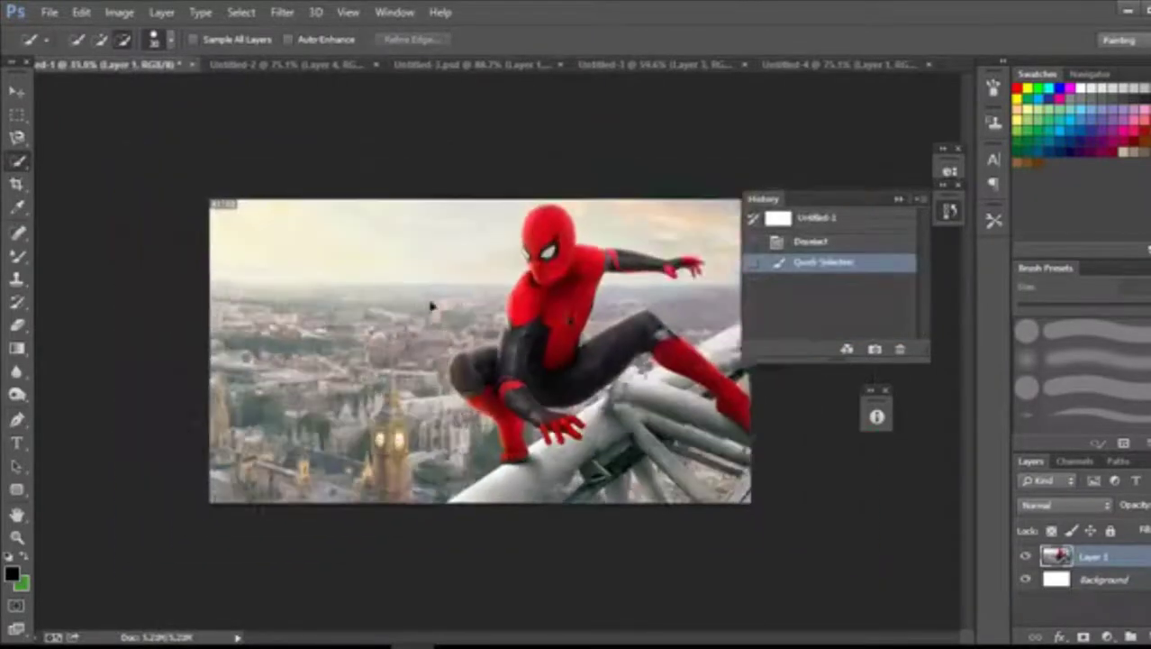
{"action": "scroll", "coordinate": [275, 291], "scroll_direction": "up", "scroll_amount": 1}
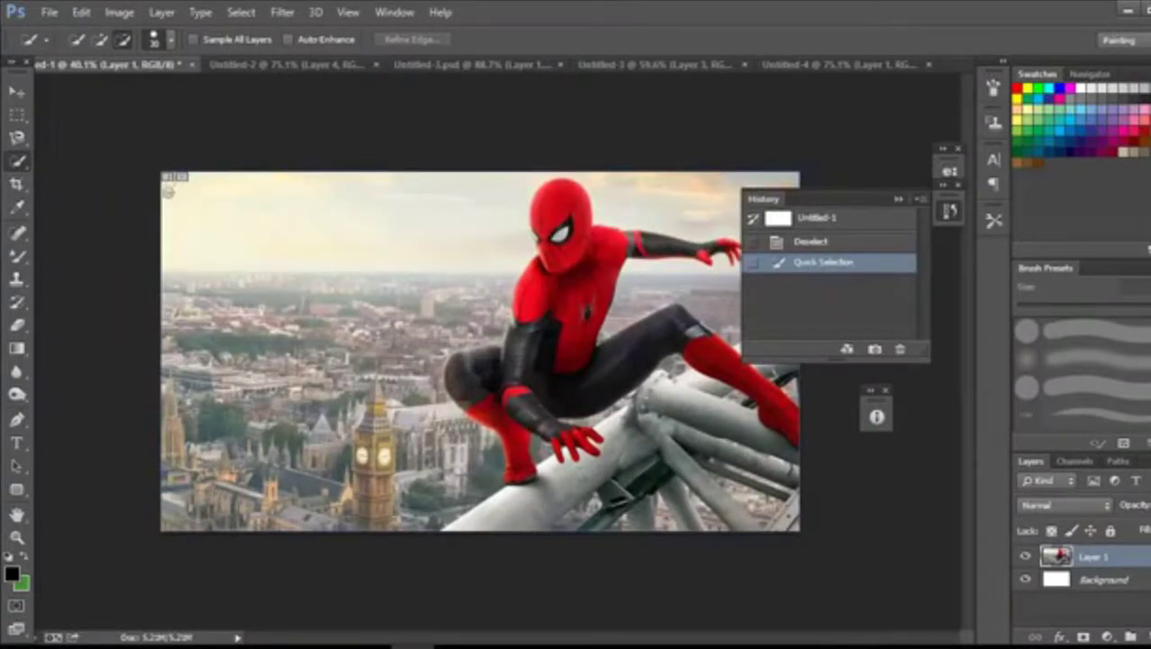
{"action": "left_click", "coordinate": [15, 186]}
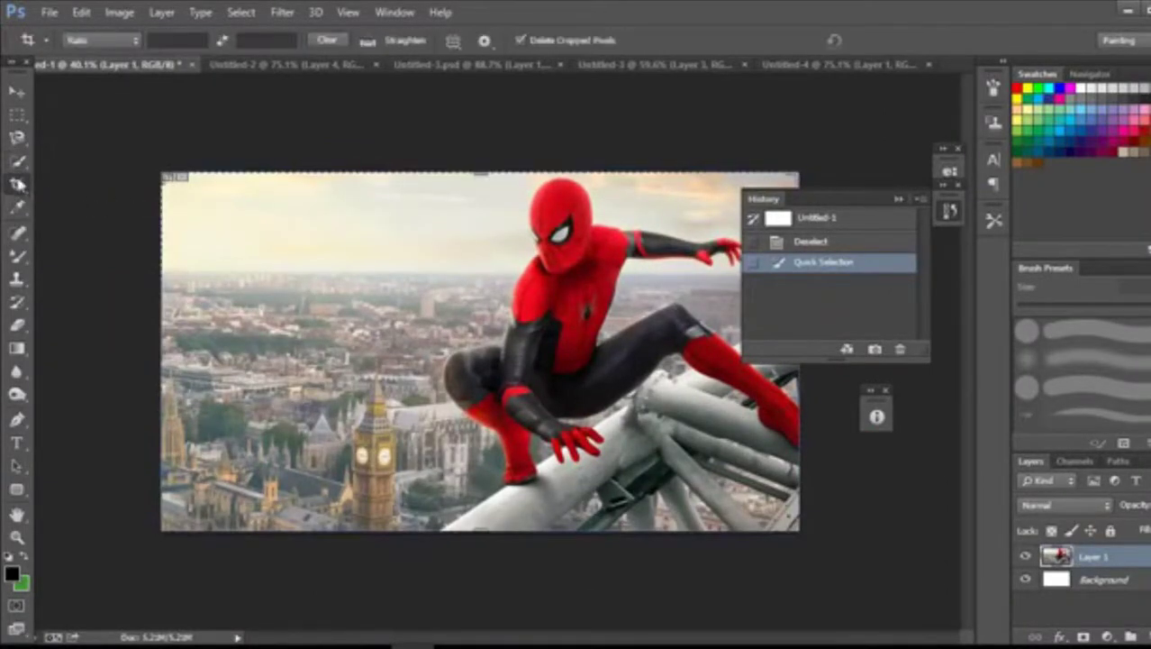
{"action": "left_click", "coordinate": [19, 163]}
{"action": "left_click", "coordinate": [17, 188]}
{"action": "left_click", "coordinate": [898, 199]}
- Browse the 'actor png' results and preview the man in the grey shirt and tie
{"action": "mouse_move", "coordinate": [63, 638]}
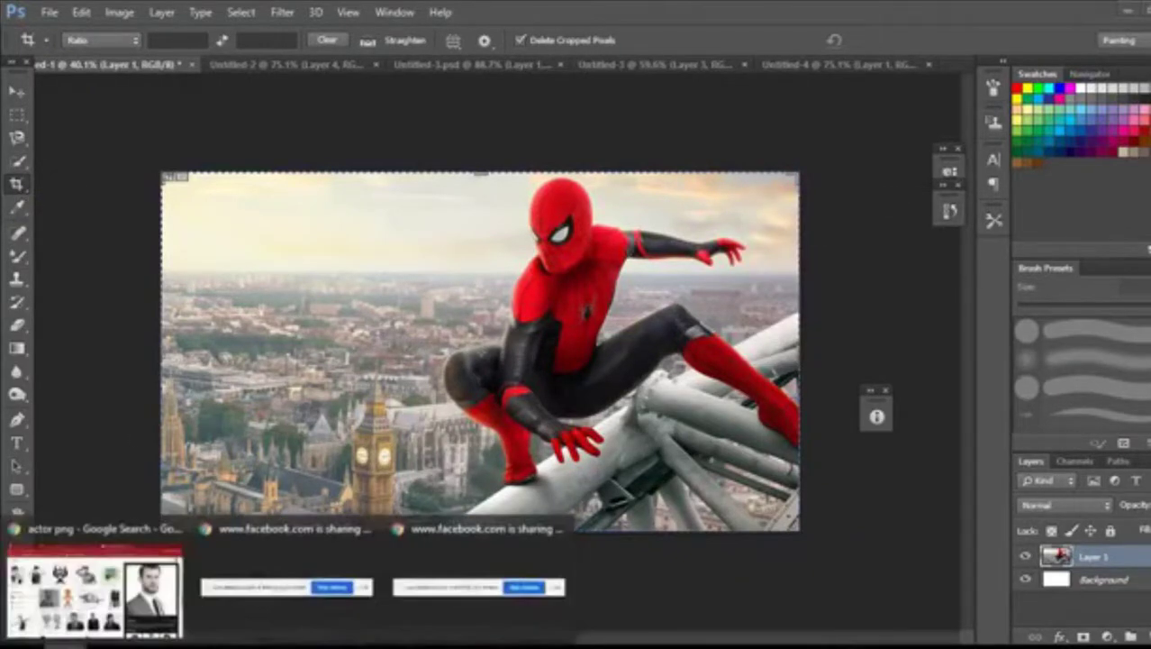
{"action": "left_click", "coordinate": [81, 585]}
{"action": "scroll", "coordinate": [705, 448], "scroll_direction": "down", "scroll_amount": 5}
{"action": "scroll", "coordinate": [706, 448], "scroll_direction": "down", "scroll_amount": 5}
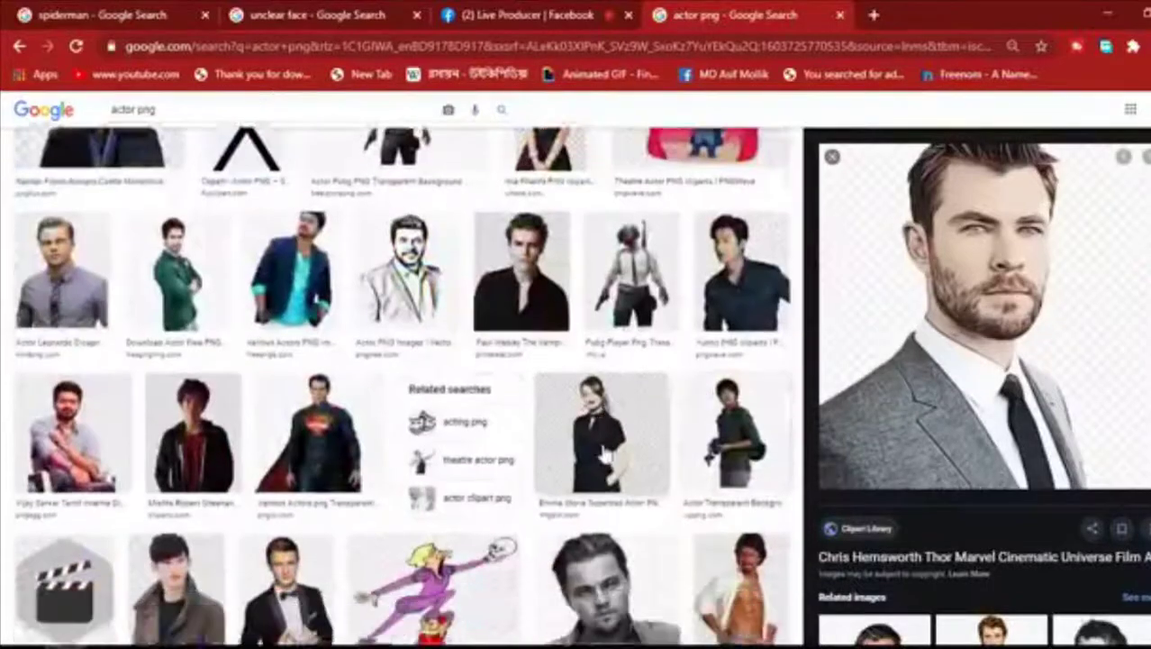
{"action": "scroll", "coordinate": [555, 424], "scroll_direction": "down", "scroll_amount": 3}
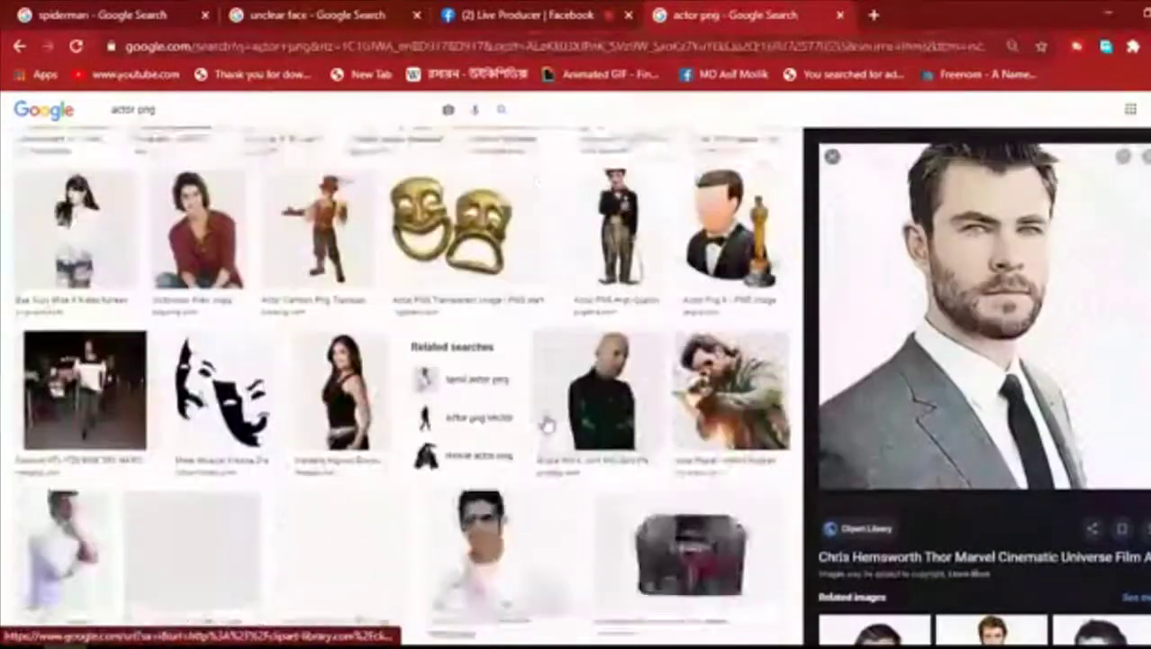
{"action": "scroll", "coordinate": [928, 383], "scroll_direction": "down", "scroll_amount": 4}
{"action": "scroll", "coordinate": [928, 383], "scroll_direction": "down", "scroll_amount": 3}
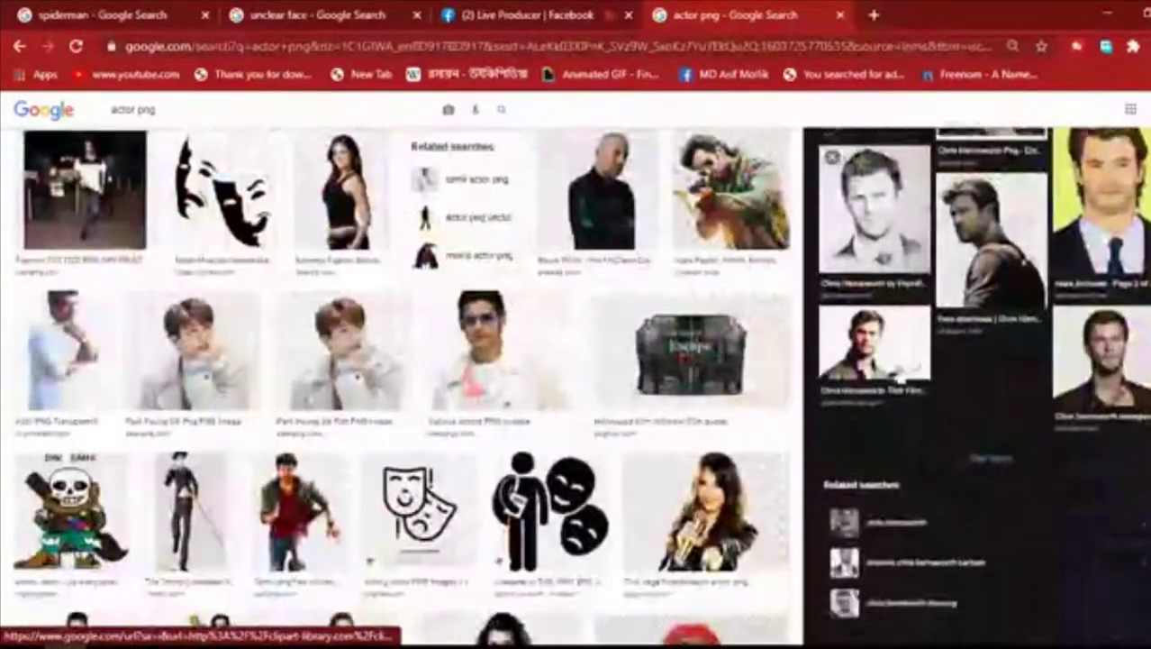
{"action": "scroll", "coordinate": [307, 361], "scroll_direction": "down", "scroll_amount": 5}
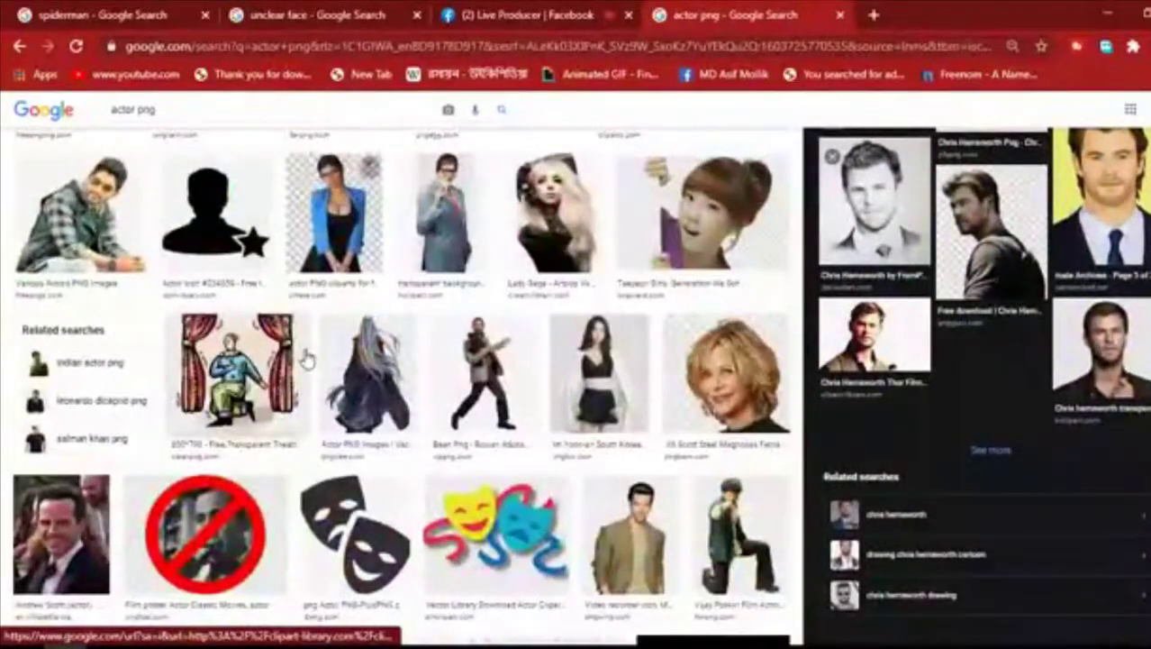
{"action": "scroll", "coordinate": [306, 360], "scroll_direction": "up", "scroll_amount": 3}
{"action": "scroll", "coordinate": [270, 333], "scroll_direction": "down", "scroll_amount": 5}
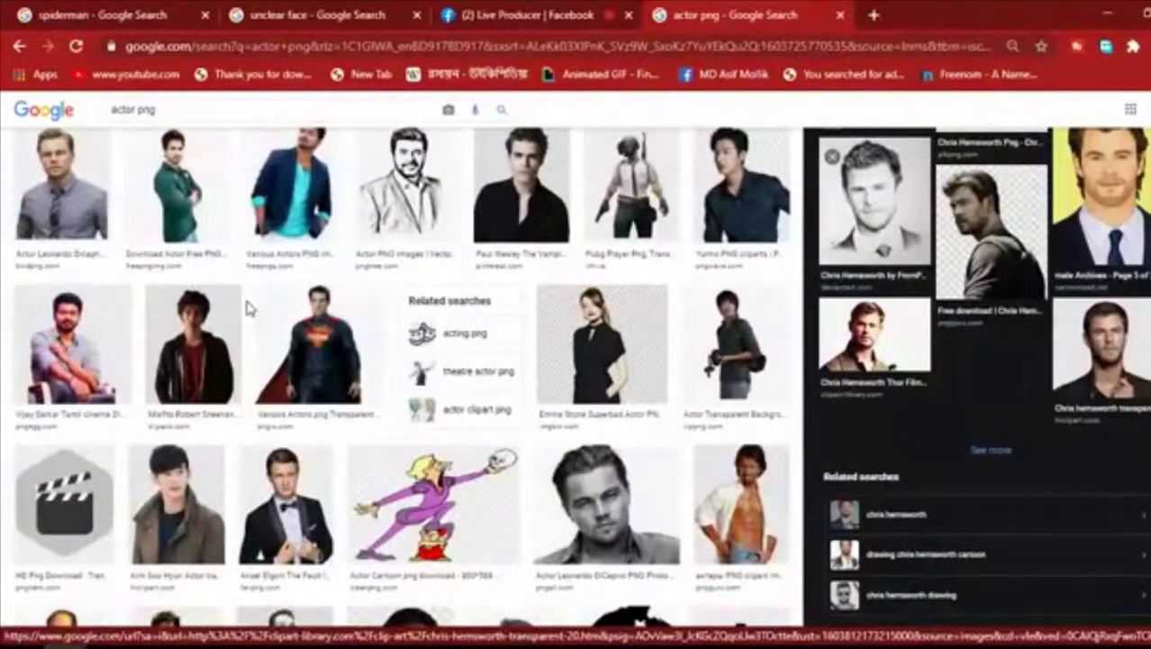
{"action": "left_click", "coordinate": [62, 189]}
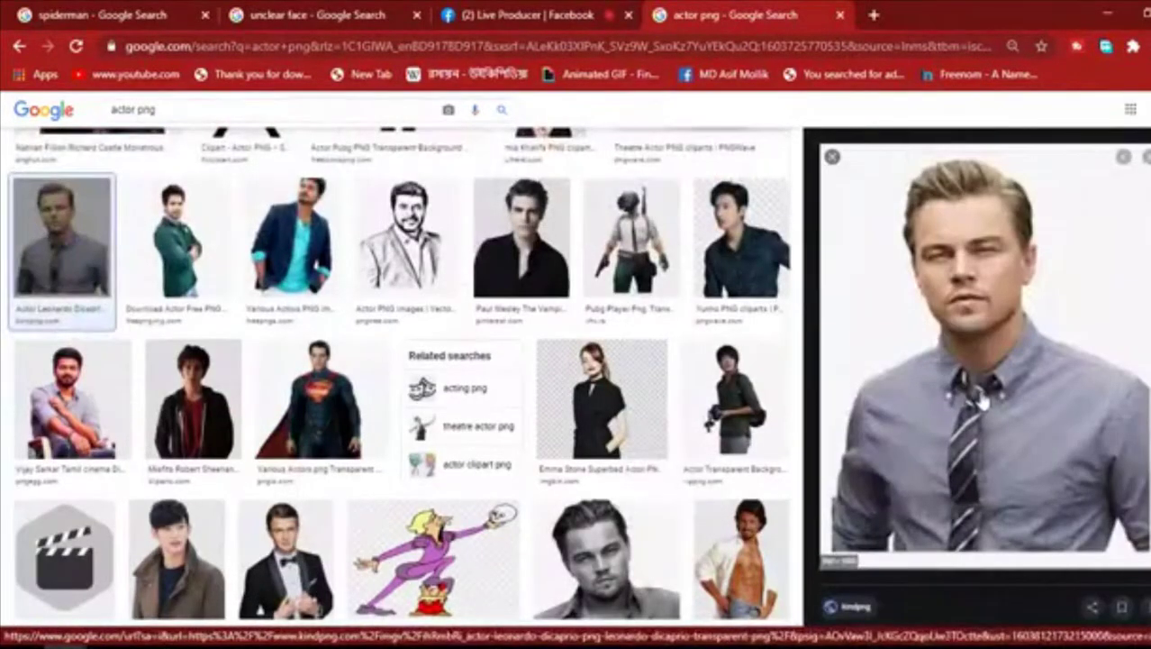
{"action": "scroll", "coordinate": [982, 401], "scroll_direction": "down", "scroll_amount": 1}
{"action": "scroll", "coordinate": [981, 397], "scroll_direction": "up", "scroll_amount": 1}
{"action": "scroll", "coordinate": [978, 389], "scroll_direction": "down", "scroll_amount": 2}
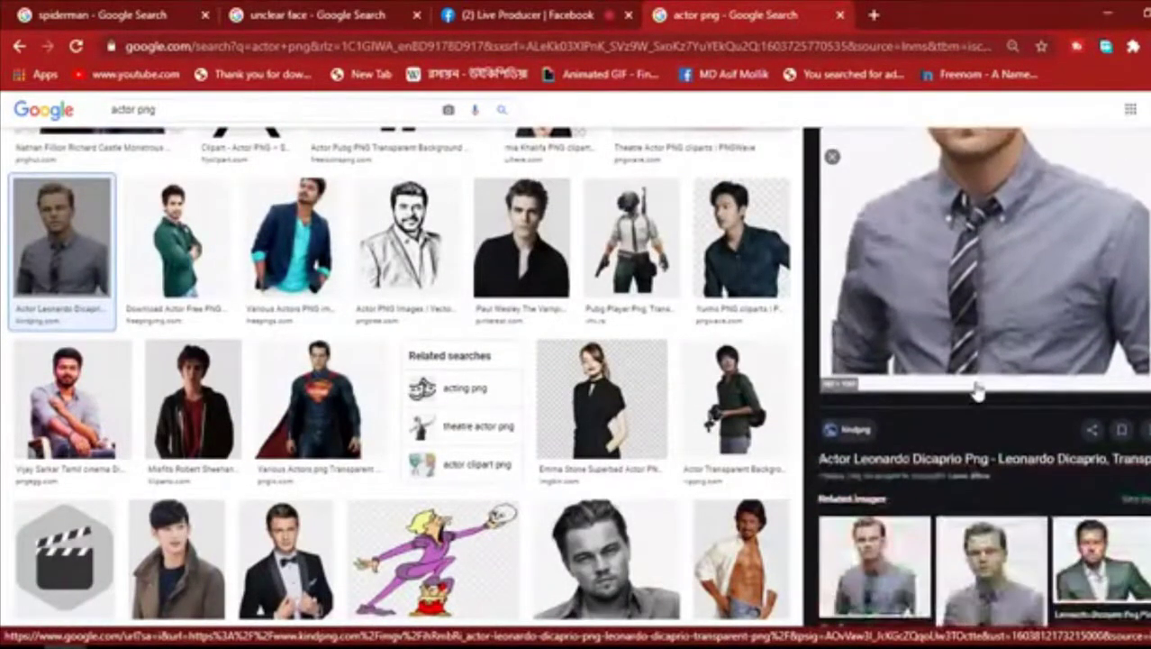
{"action": "scroll", "coordinate": [977, 389], "scroll_direction": "down", "scroll_amount": 1}
{"action": "scroll", "coordinate": [968, 401], "scroll_direction": "up", "scroll_amount": 4}
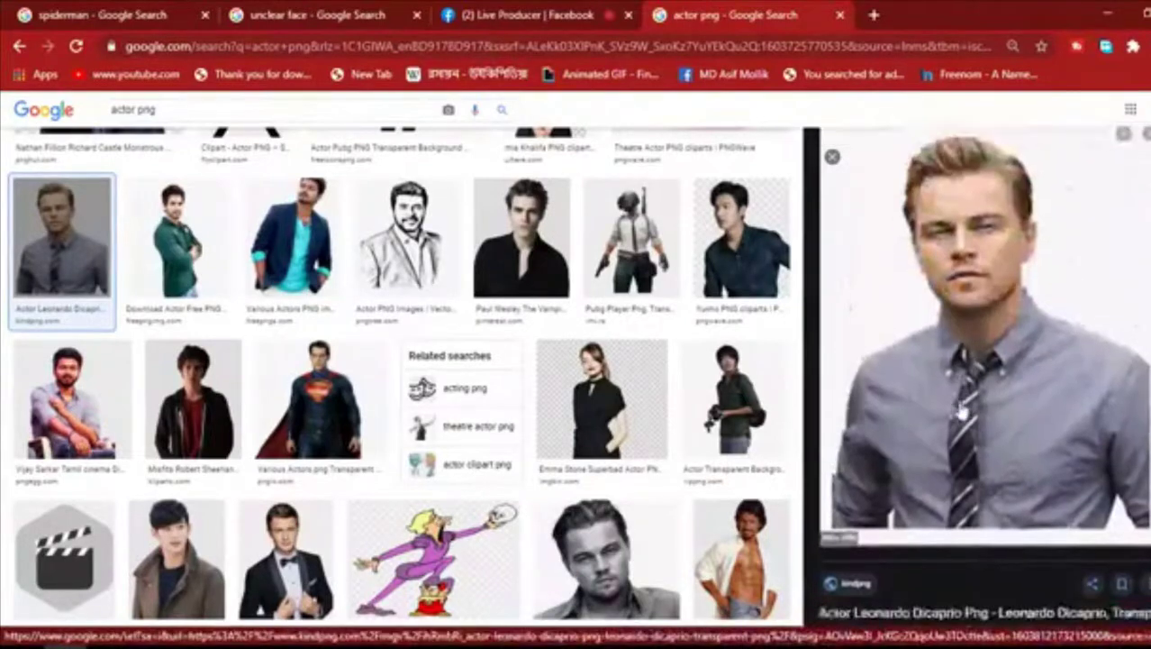
{"action": "scroll", "coordinate": [960, 411], "scroll_direction": "down", "scroll_amount": 3}
{"action": "scroll", "coordinate": [961, 407], "scroll_direction": "up", "scroll_amount": 3}
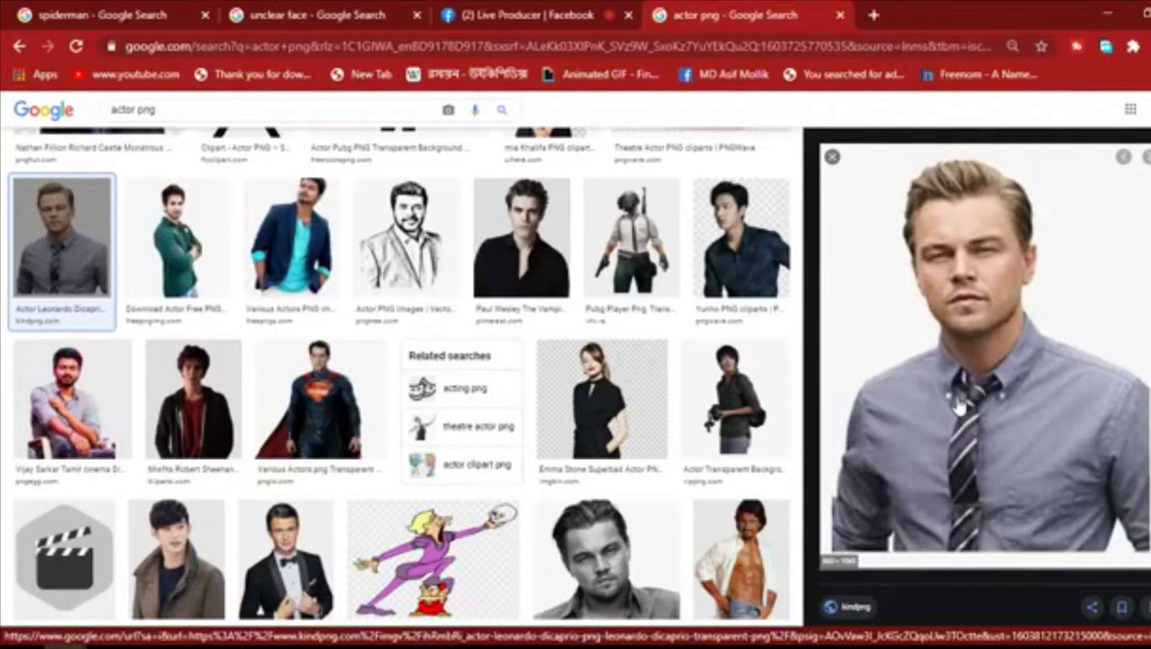
{"action": "scroll", "coordinate": [960, 407], "scroll_direction": "down", "scroll_amount": 2}
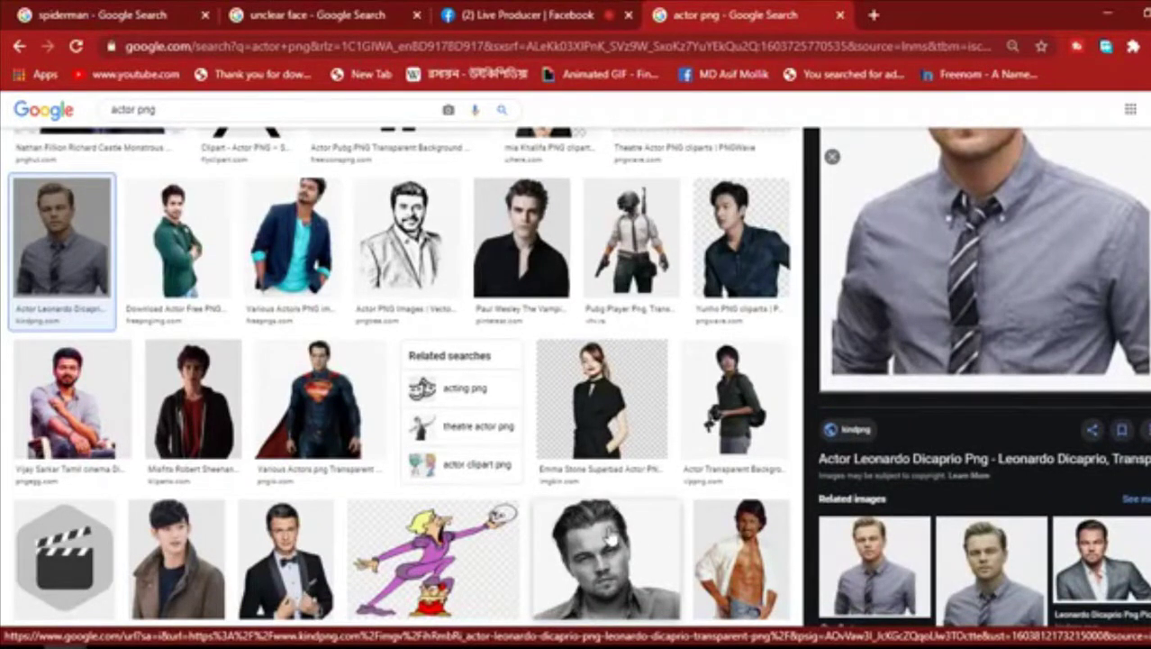
{"action": "scroll", "coordinate": [822, 501], "scroll_direction": "up", "scroll_amount": 3}
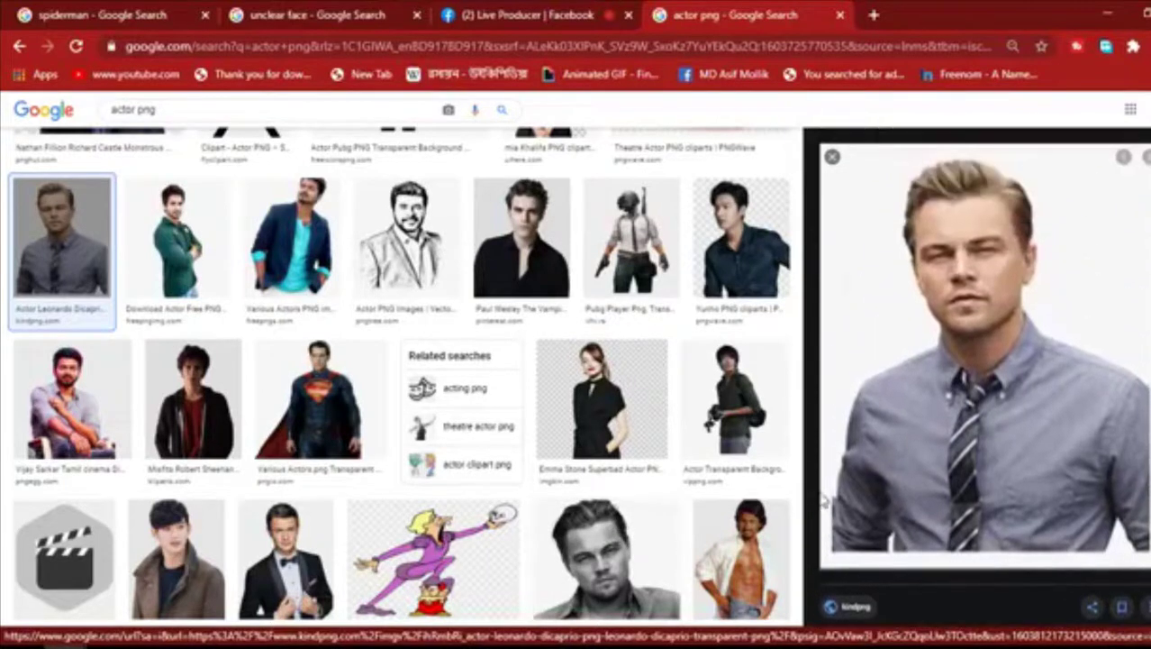
{"action": "scroll", "coordinate": [822, 501], "scroll_direction": "down", "scroll_amount": 2}
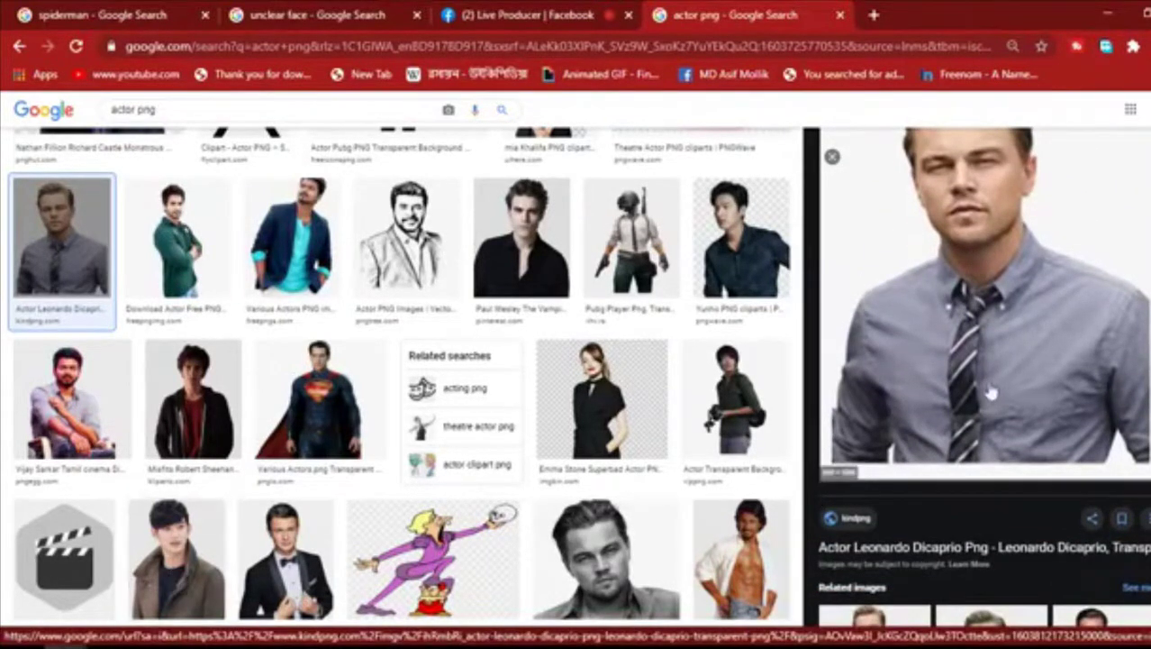
{"action": "scroll", "coordinate": [980, 400], "scroll_direction": "down", "scroll_amount": 4}
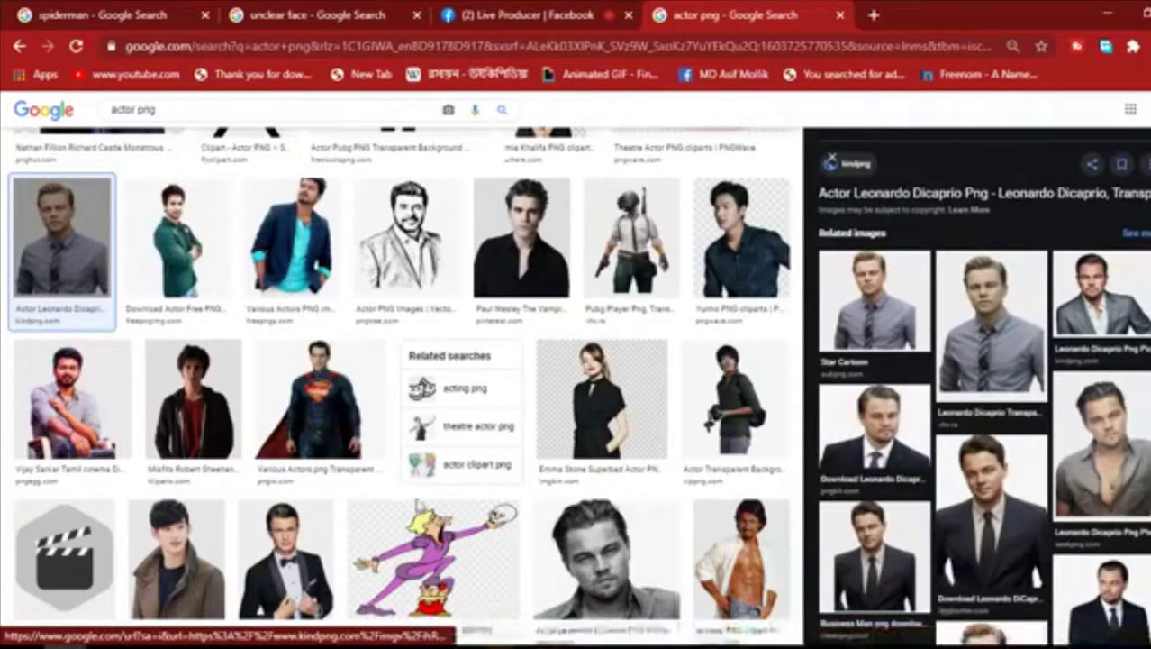
- Open a related photo of the smiling young man in a dark jacket and copy it
{"action": "left_click", "coordinate": [175, 550]}
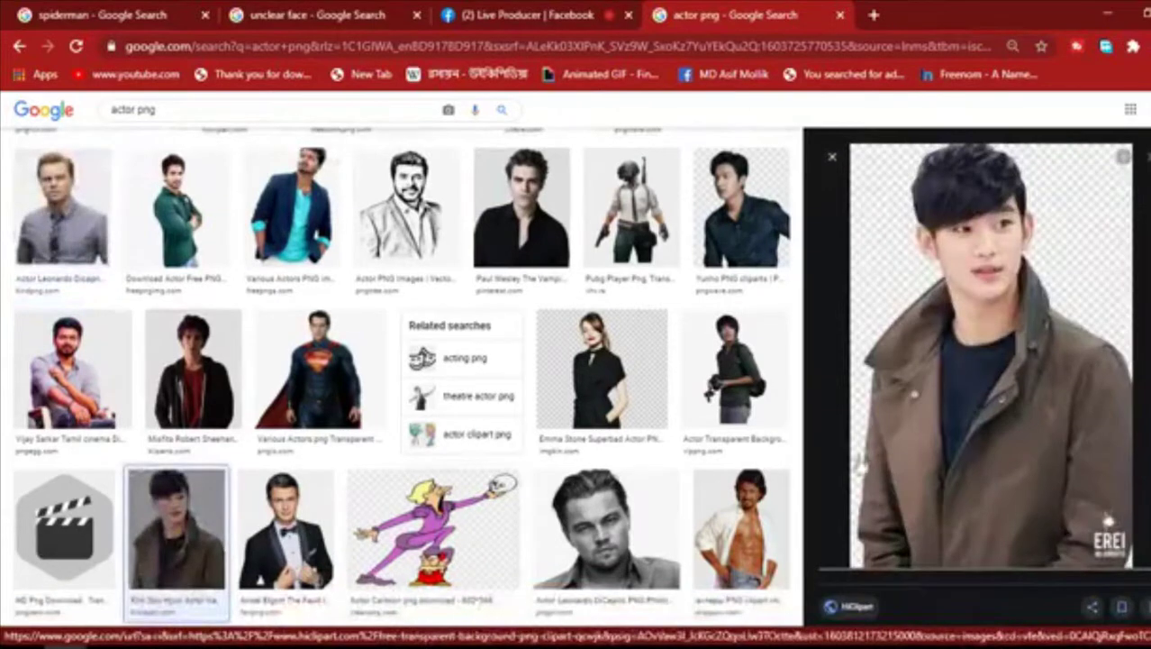
{"action": "scroll", "coordinate": [957, 427], "scroll_direction": "down", "scroll_amount": 5}
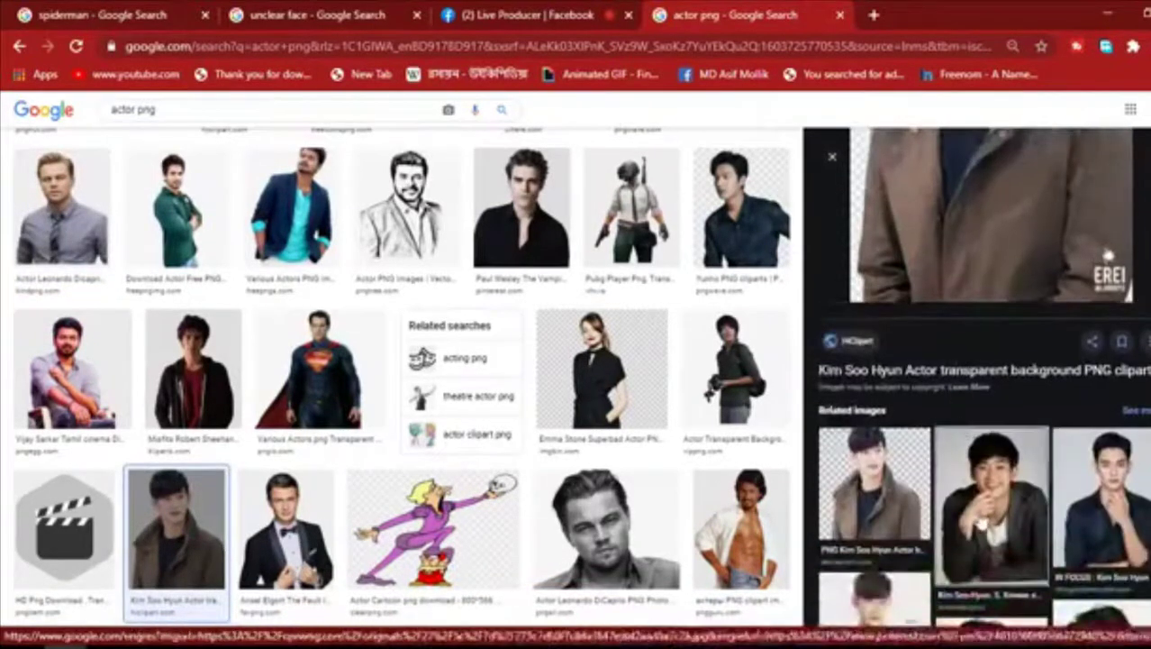
{"action": "left_click", "coordinate": [955, 497]}
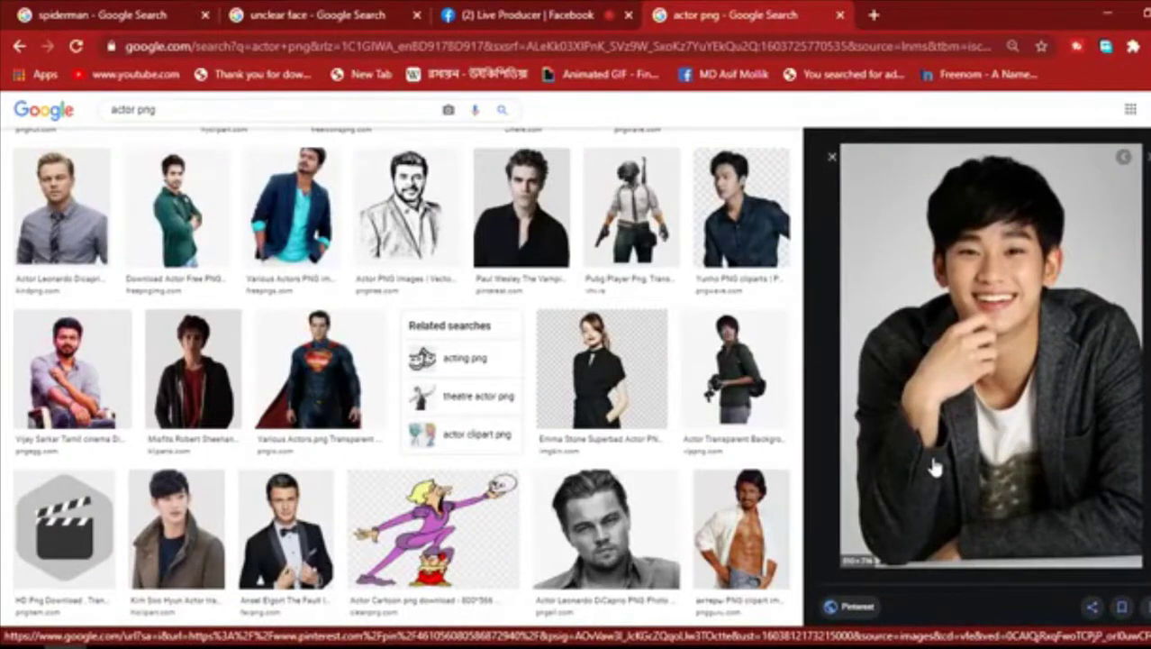
{"action": "right_click", "coordinate": [966, 333]}
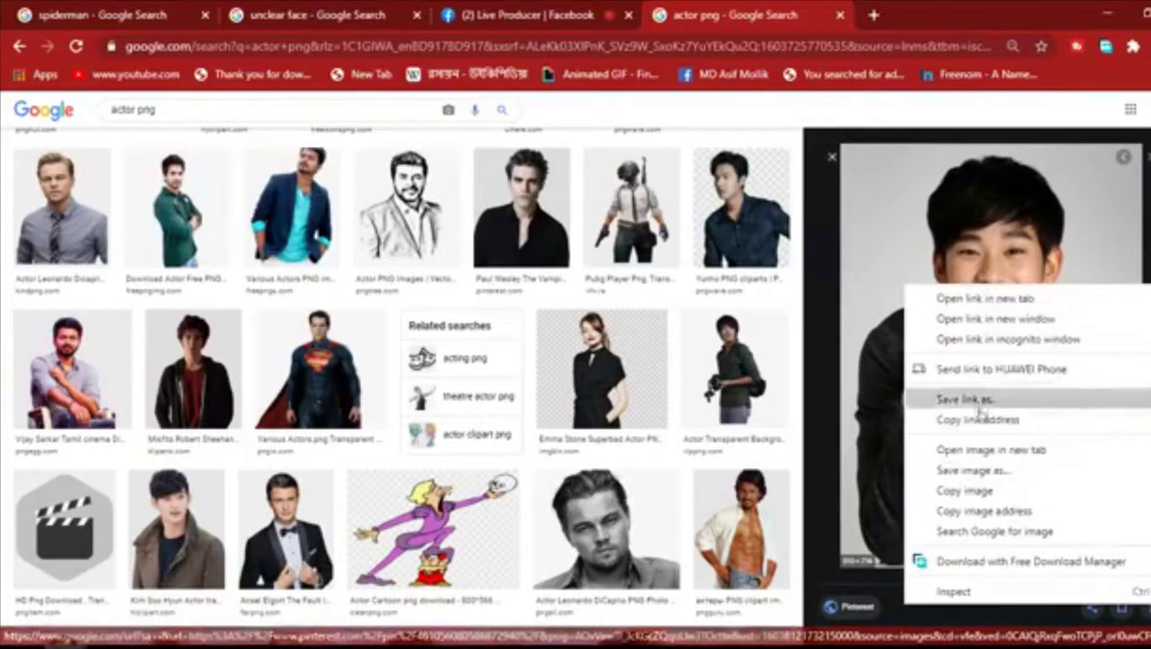
{"action": "left_click", "coordinate": [966, 490]}
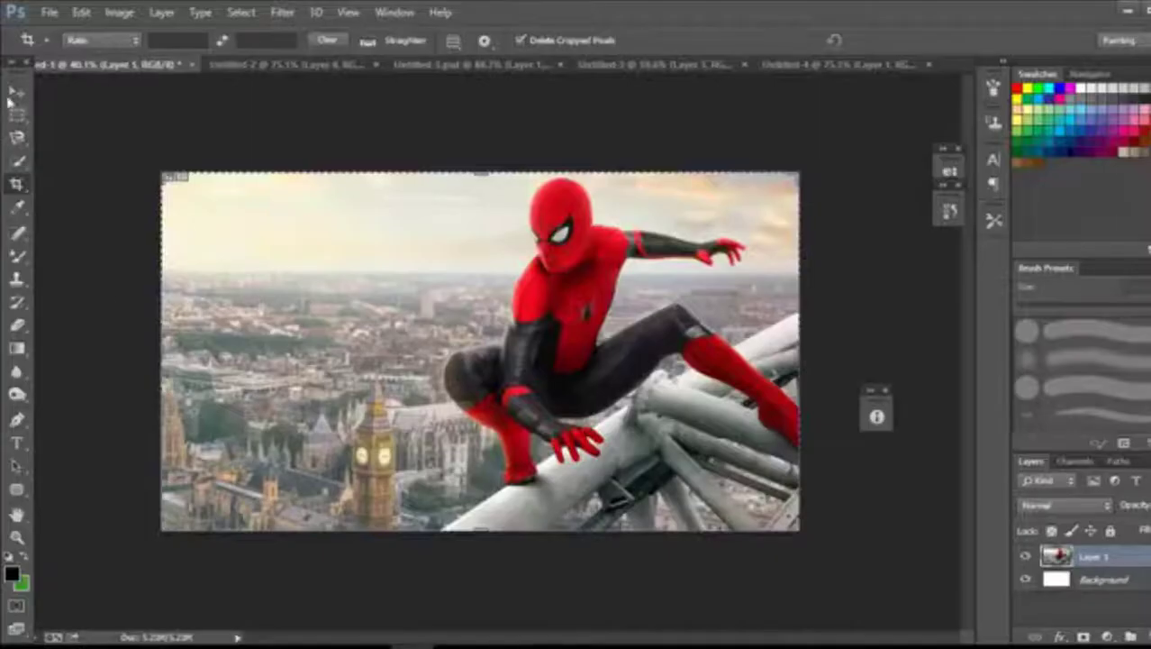
{"action": "left_click", "coordinate": [49, 12]}
- Create a clipboard-sized new document and paste the copied photo into it
{"action": "left_click", "coordinate": [68, 27]}
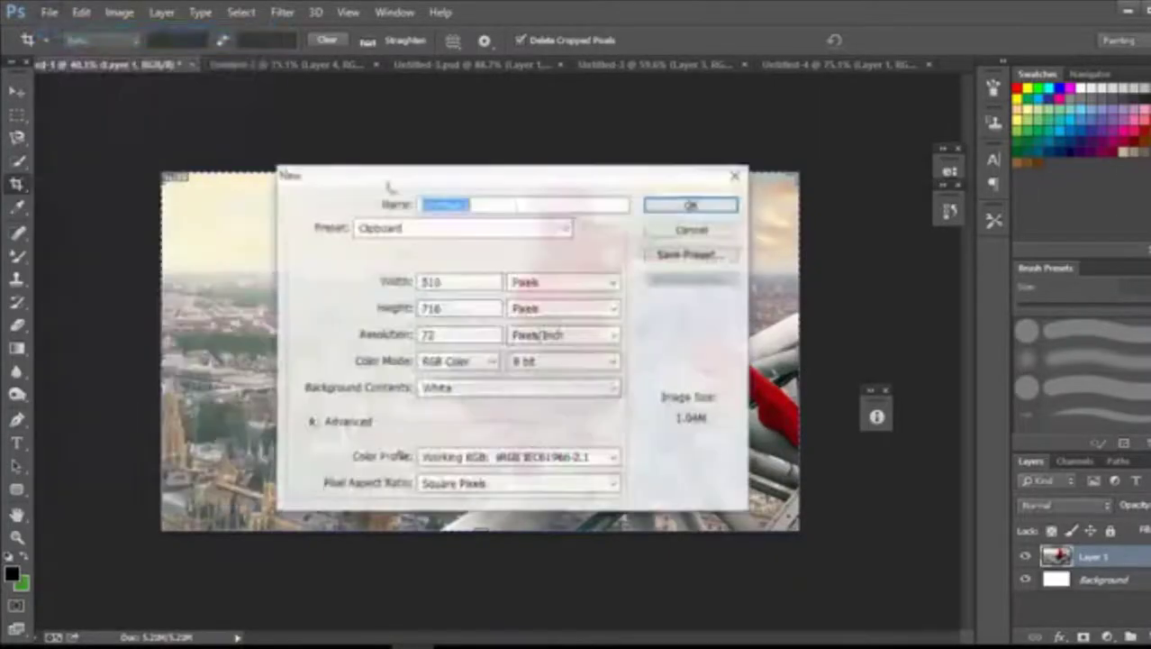
{"action": "left_click", "coordinate": [691, 204]}
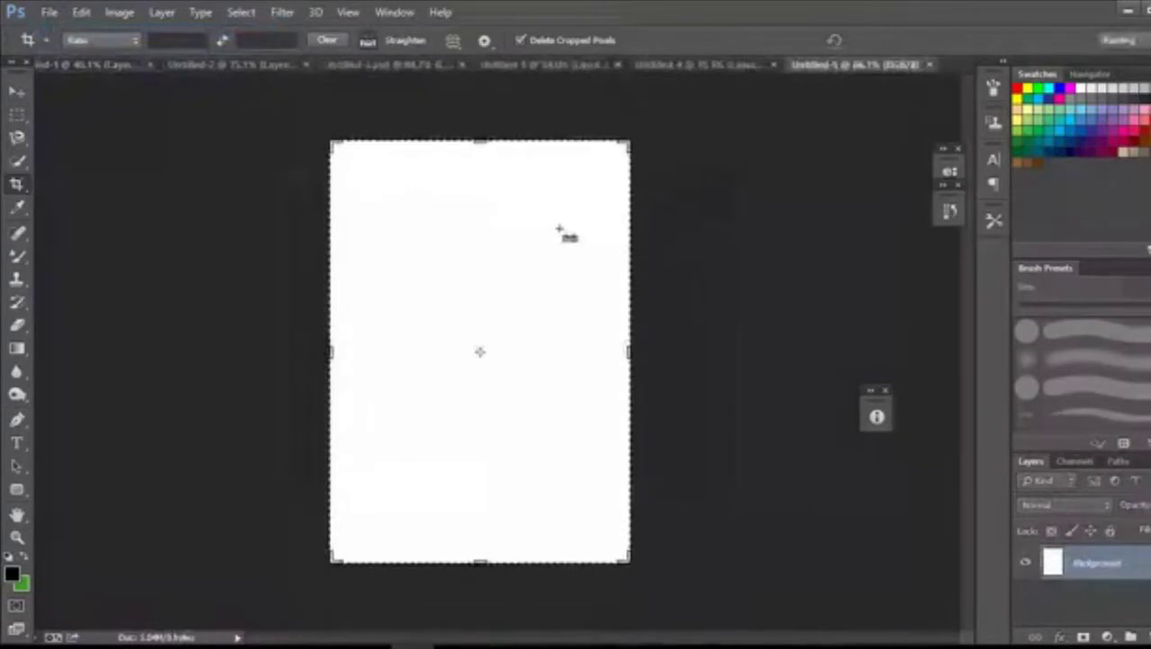
{"action": "key", "text": "ctrl+v"}
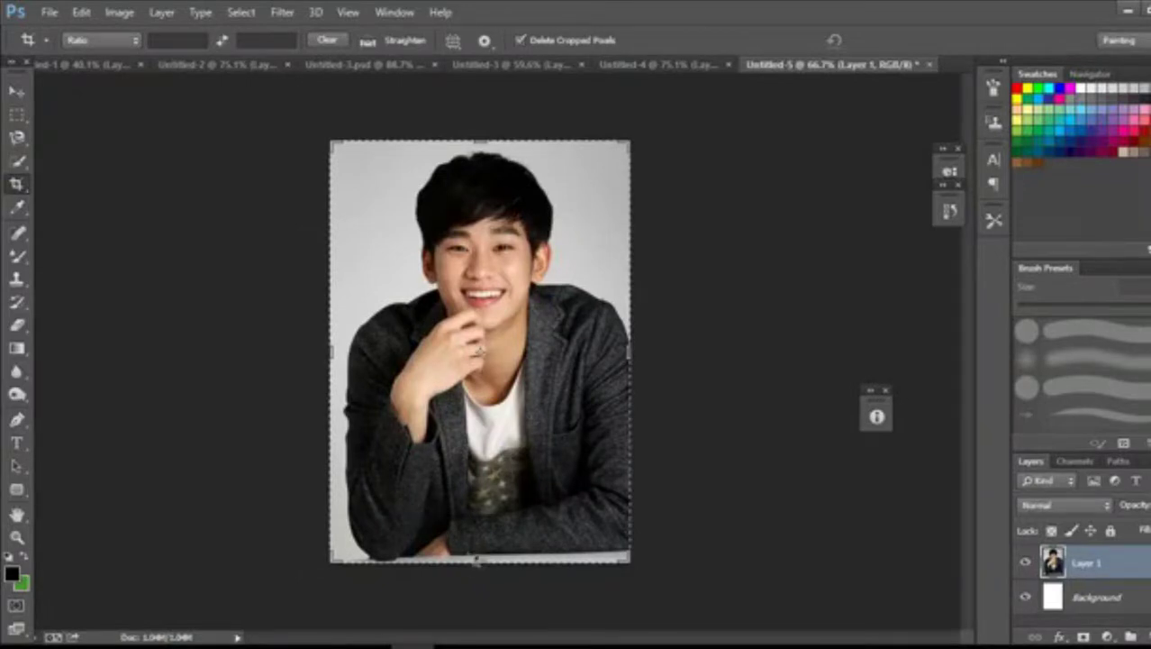
- Drag the photo's bottom transform handle up to make it slightly shorter and apply it
{"action": "left_click", "coordinate": [18, 93]}
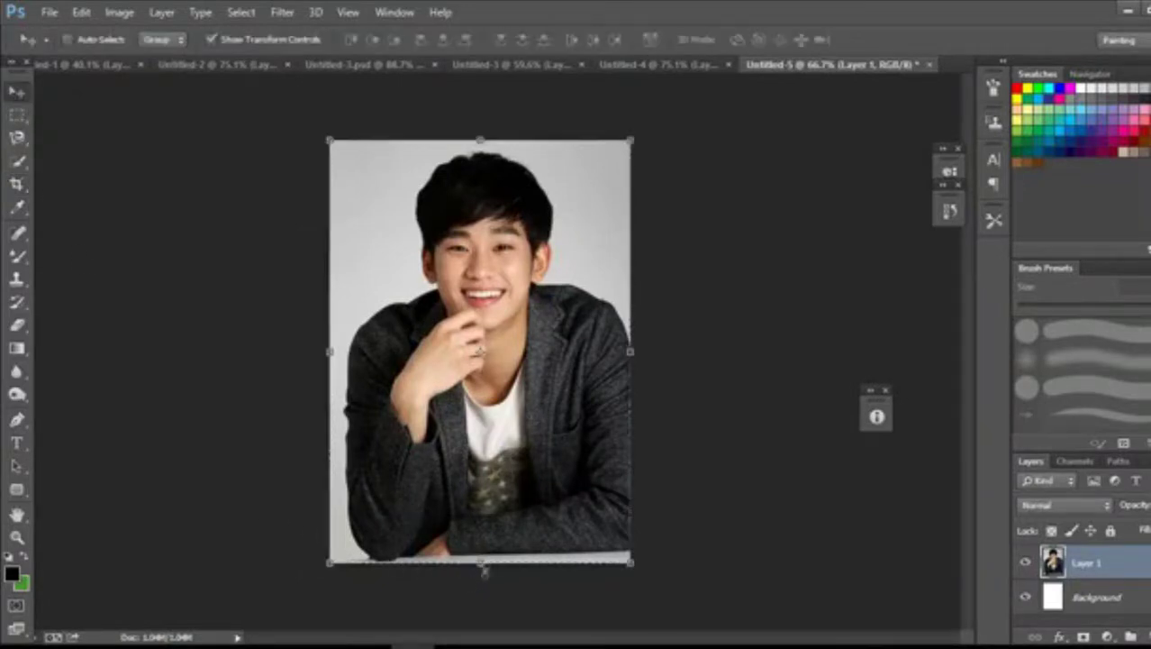
{"action": "mouse_move", "coordinate": [481, 563]}
{"action": "left_mouse_down"}
{"action": "mouse_move", "coordinate": [489, 506]}
{"action": "mouse_move", "coordinate": [494, 538]}
{"action": "mouse_move", "coordinate": [481, 563]}
{"action": "left_mouse_up"}
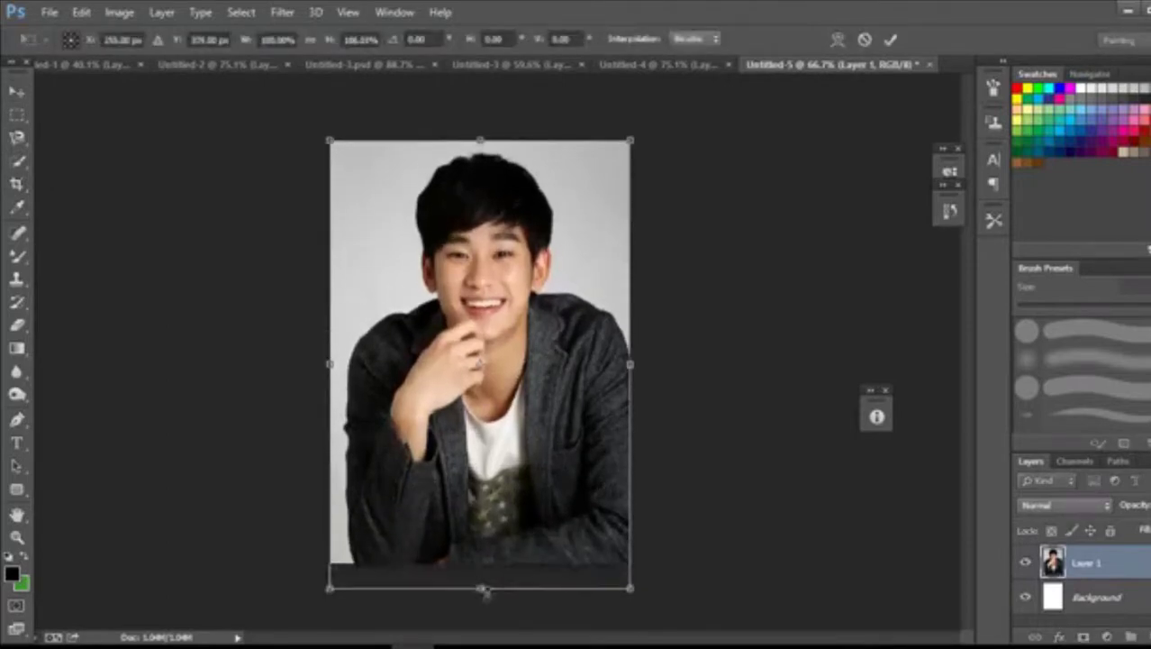
{"action": "left_click", "coordinate": [24, 189]}
{"action": "left_click", "coordinate": [563, 262]}
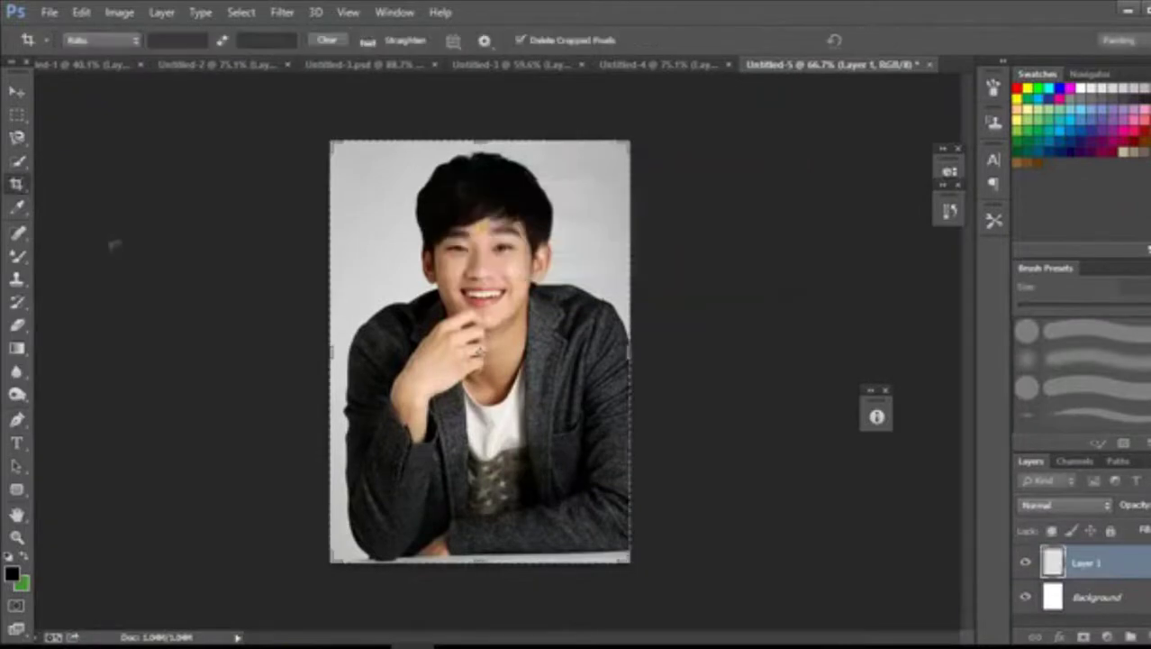
{"action": "right_click", "coordinate": [18, 186]}
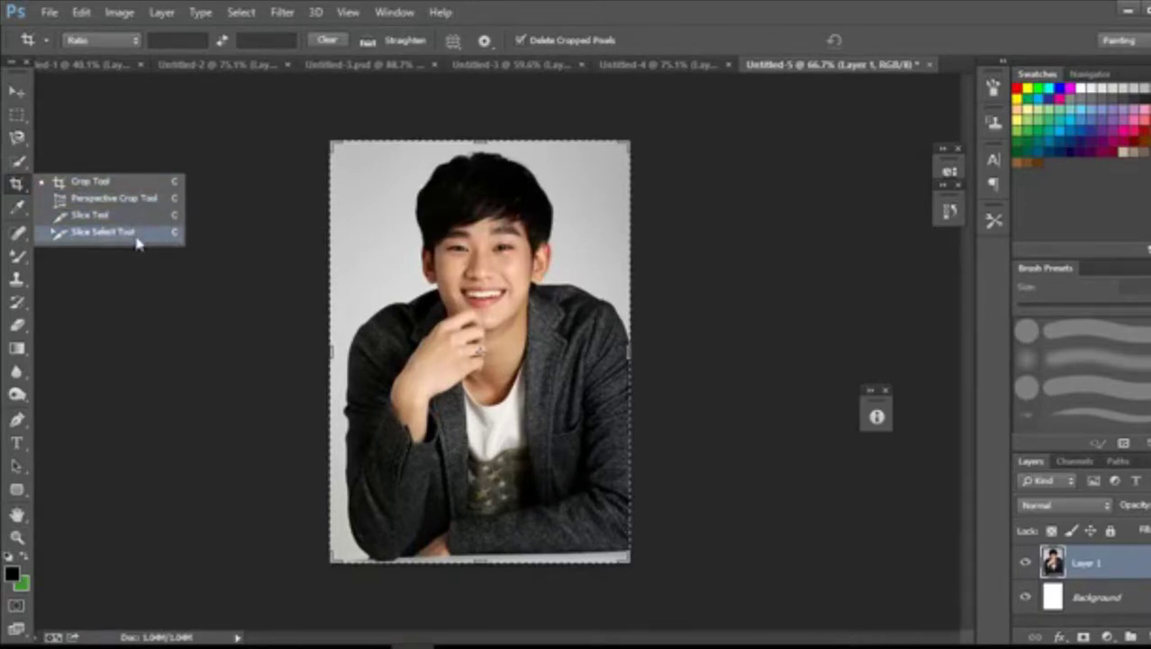
{"action": "left_click", "coordinate": [116, 187]}
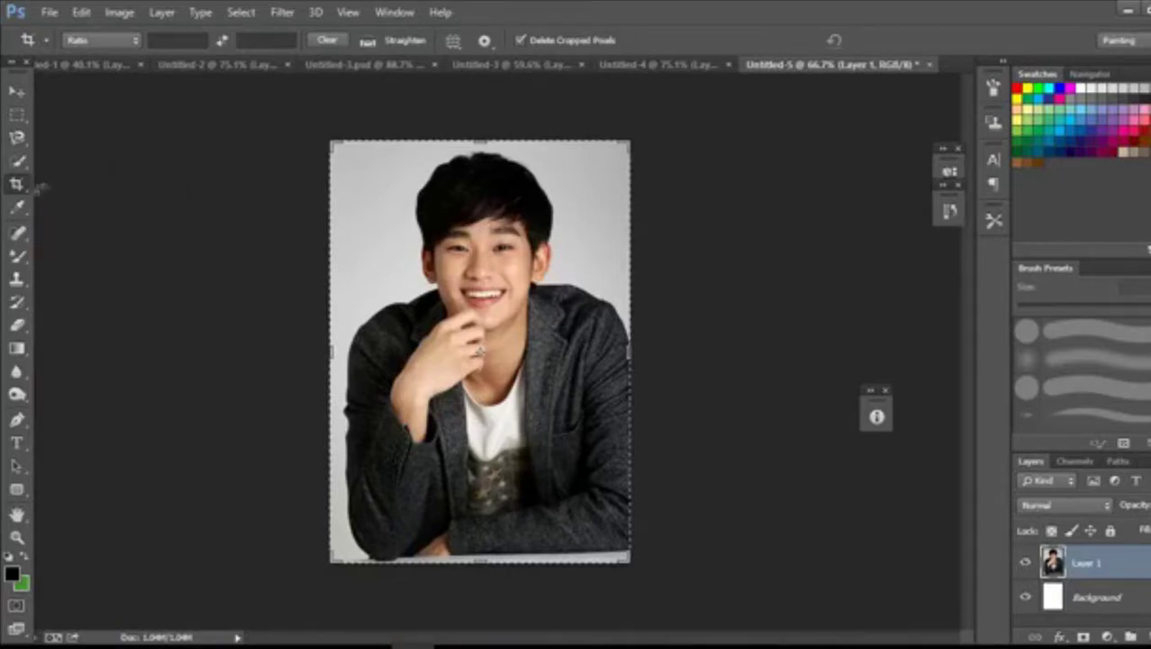
- Crop the photo's bottom edge up to the young man's mid-chest
{"action": "left_click", "coordinate": [26, 192]}
{"action": "left_click", "coordinate": [94, 186]}
{"action": "left_click_drag", "start_coordinate": [483, 568], "coordinate": [497, 508]}
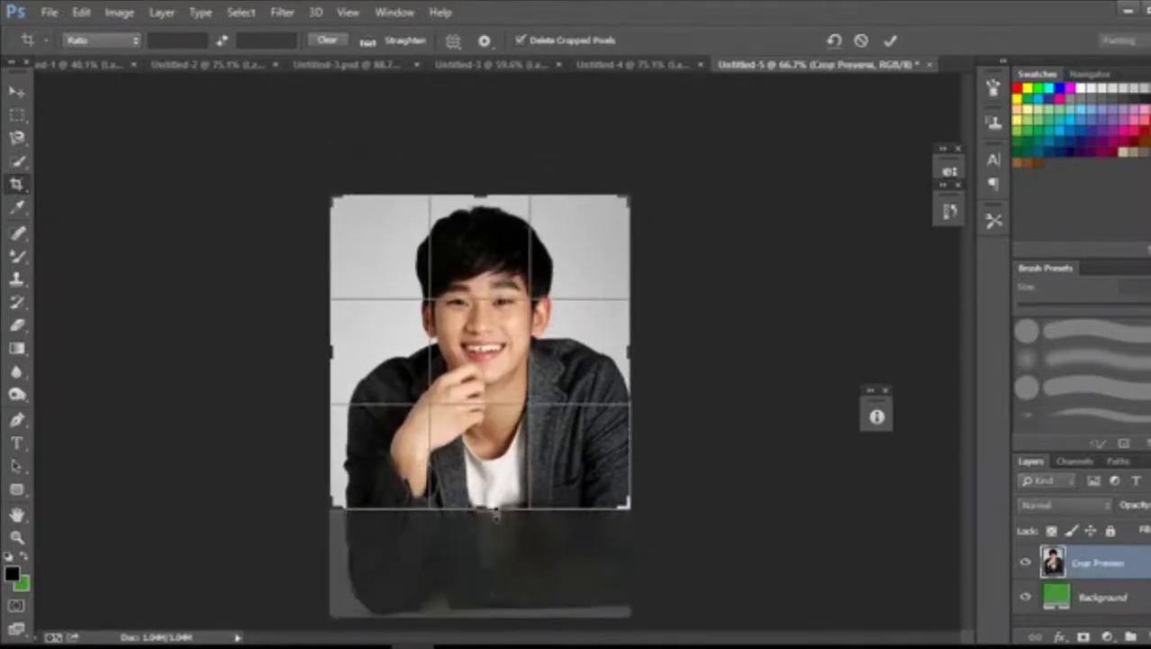
{"action": "key", "text": "Return"}
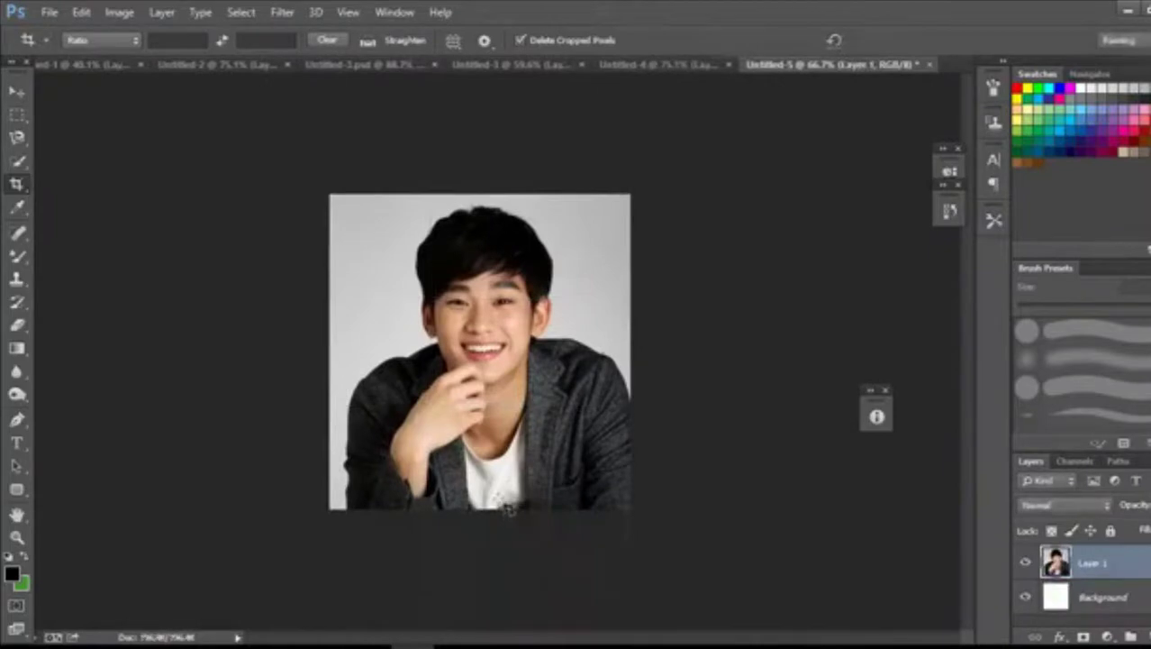
- Crop the left edge of the photo inward
{"action": "left_click_drag", "start_coordinate": [16, 184], "coordinate": [86, 197]}
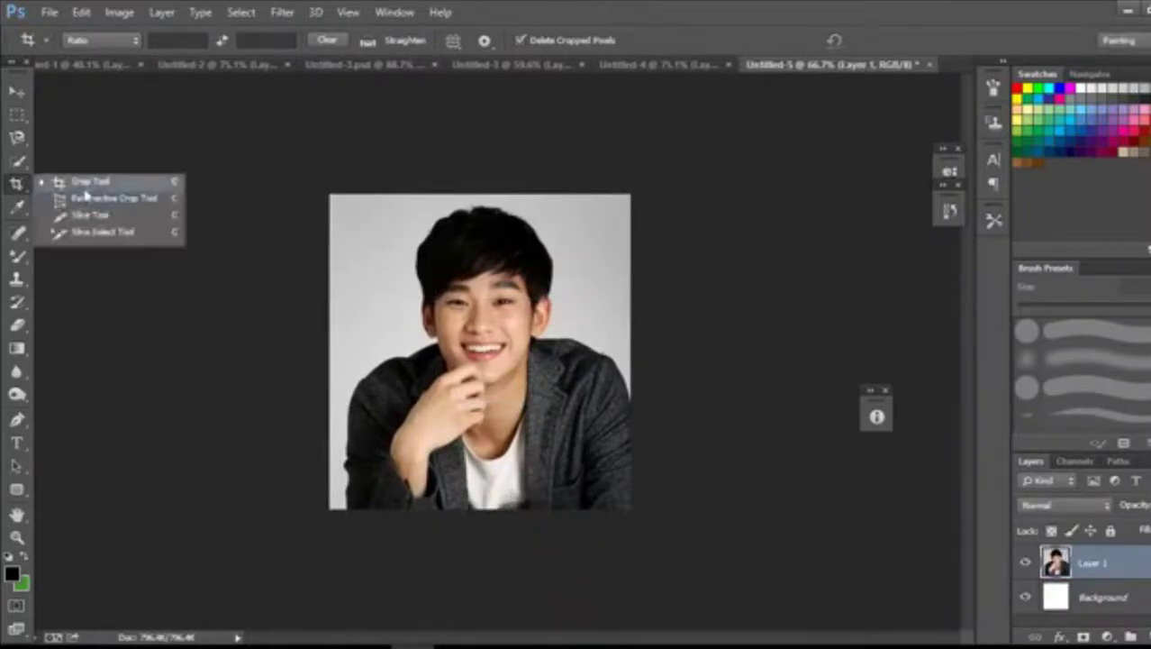
{"action": "left_click", "coordinate": [16, 91]}
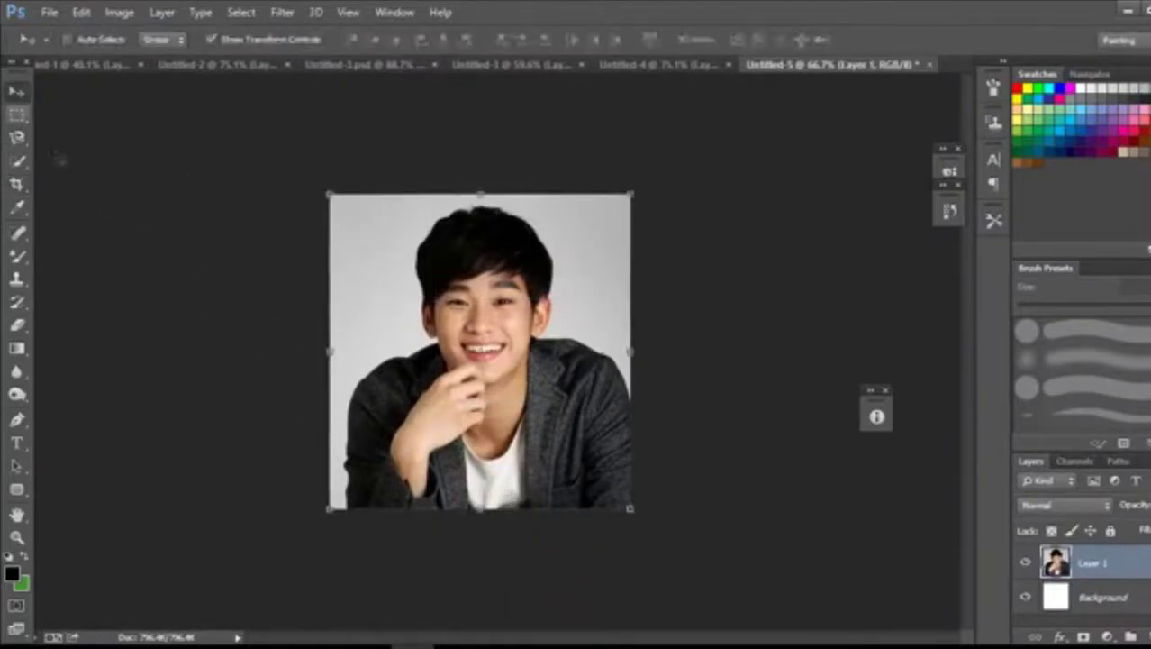
{"action": "left_click", "coordinate": [16, 184]}
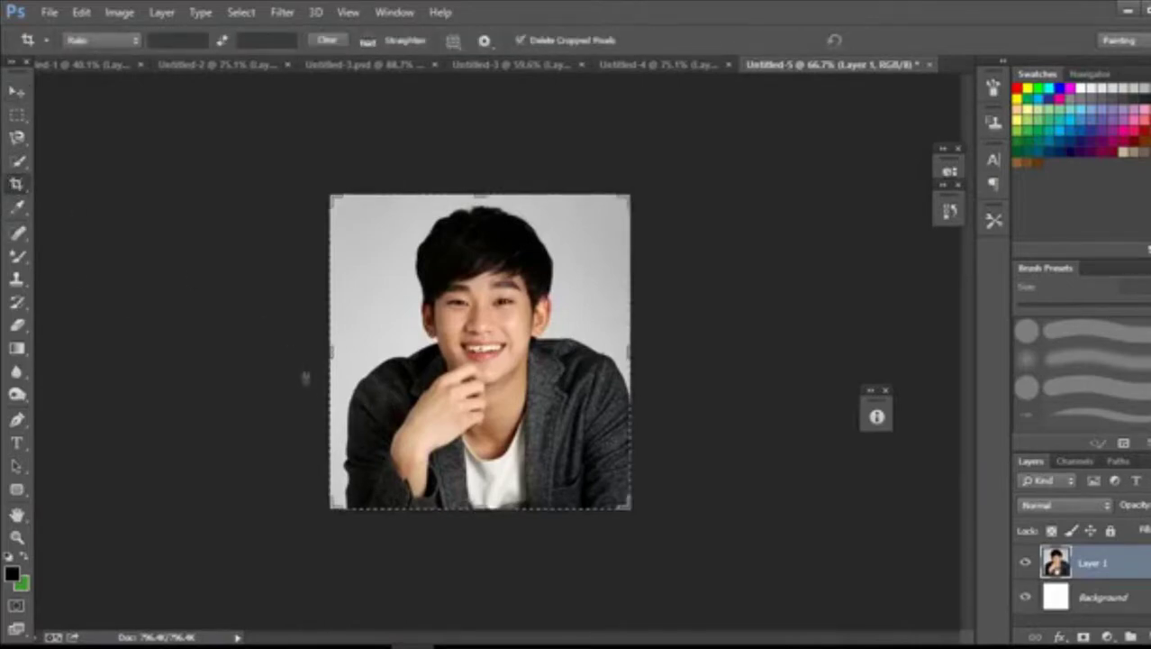
{"action": "left_click_drag", "start_coordinate": [332, 353], "coordinate": [339, 353]}
{"action": "key", "text": "Return"}
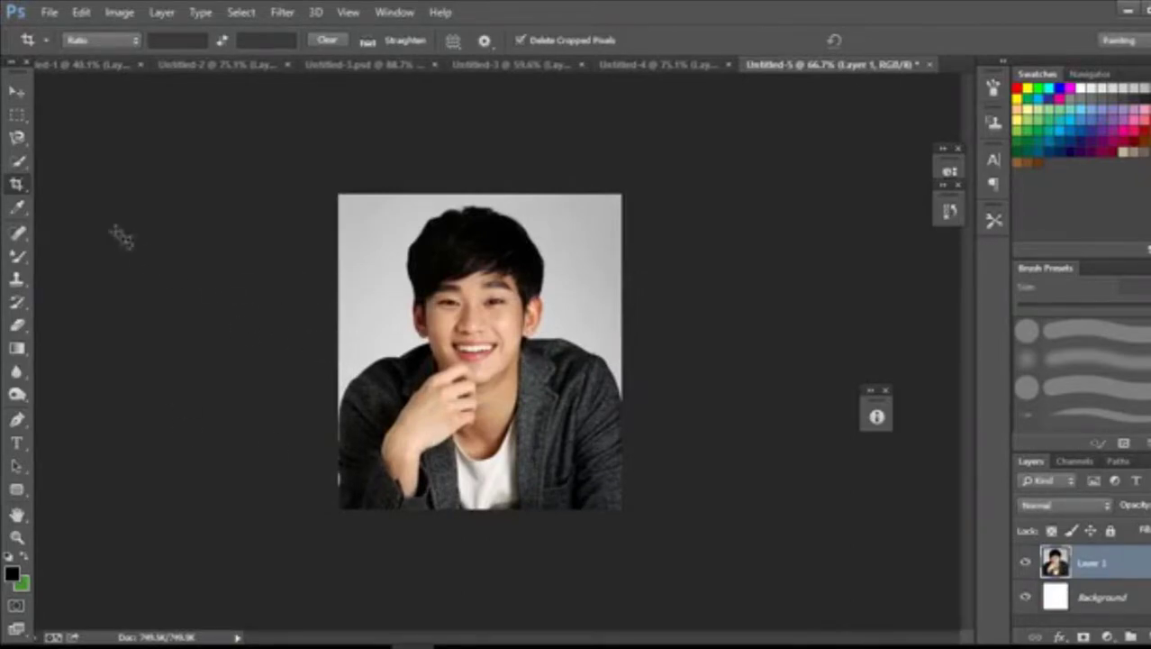
- Trim the top of the photo down with the Perspective Crop Tool
{"action": "left_click_drag", "start_coordinate": [21, 185], "coordinate": [58, 207]}
{"action": "left_click", "coordinate": [60, 207]}
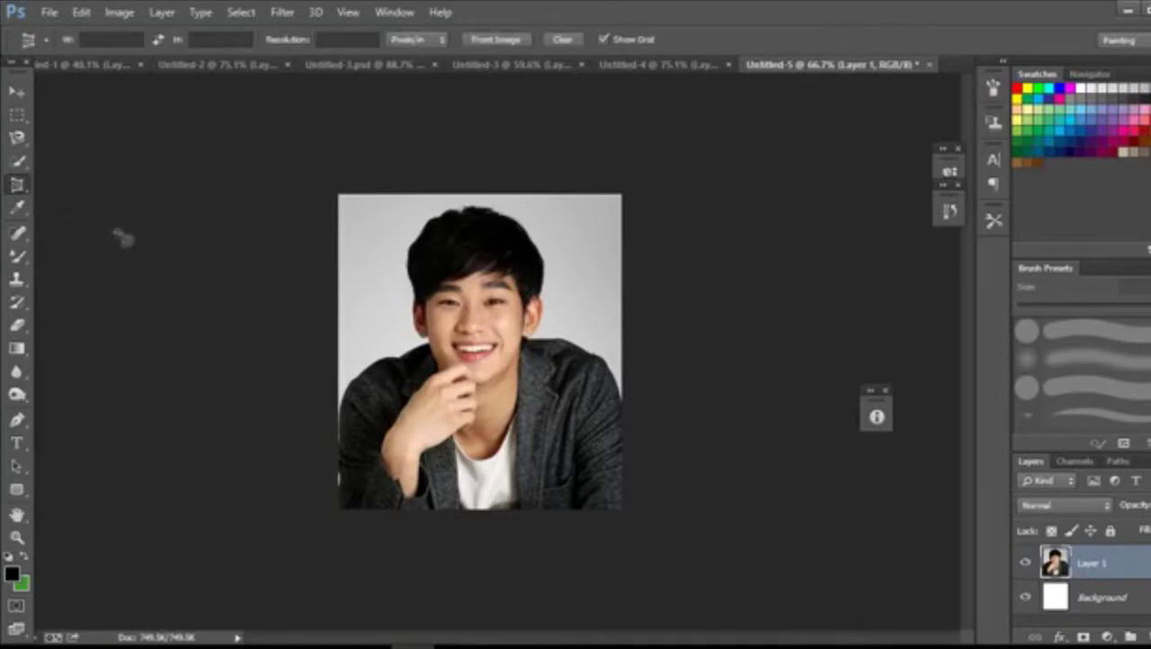
{"action": "left_click_drag", "start_coordinate": [341, 191], "coordinate": [622, 508]}
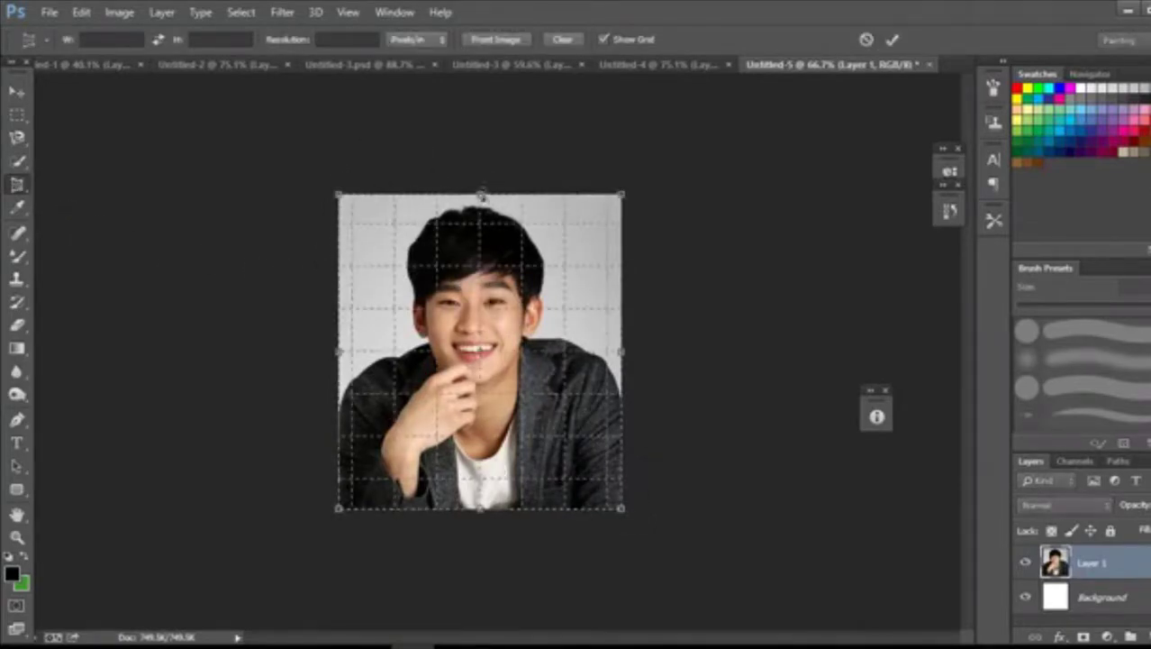
{"action": "mouse_move", "coordinate": [480, 194]}
{"action": "left_mouse_down"}
{"action": "mouse_move", "coordinate": [481, 222]}
{"action": "mouse_move", "coordinate": [478, 210]}
{"action": "left_mouse_up"}
{"action": "key", "text": "Return"}
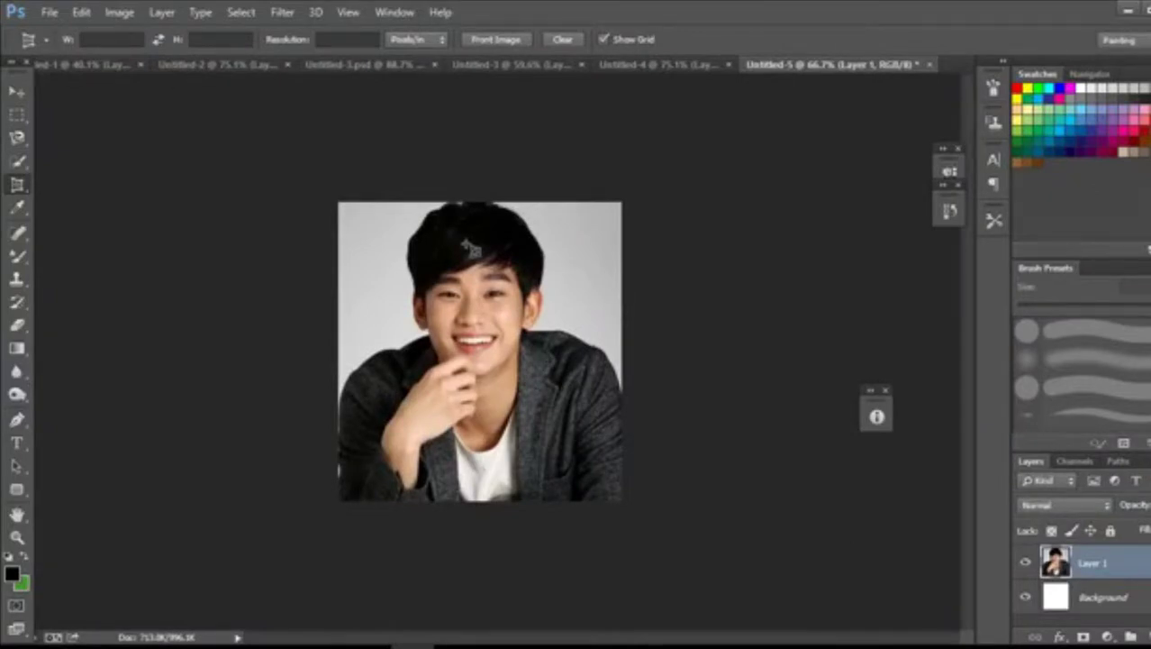
- Revert Untitled-5 to its Paste history state, undoing the earlier crops
{"action": "left_click", "coordinate": [49, 13]}
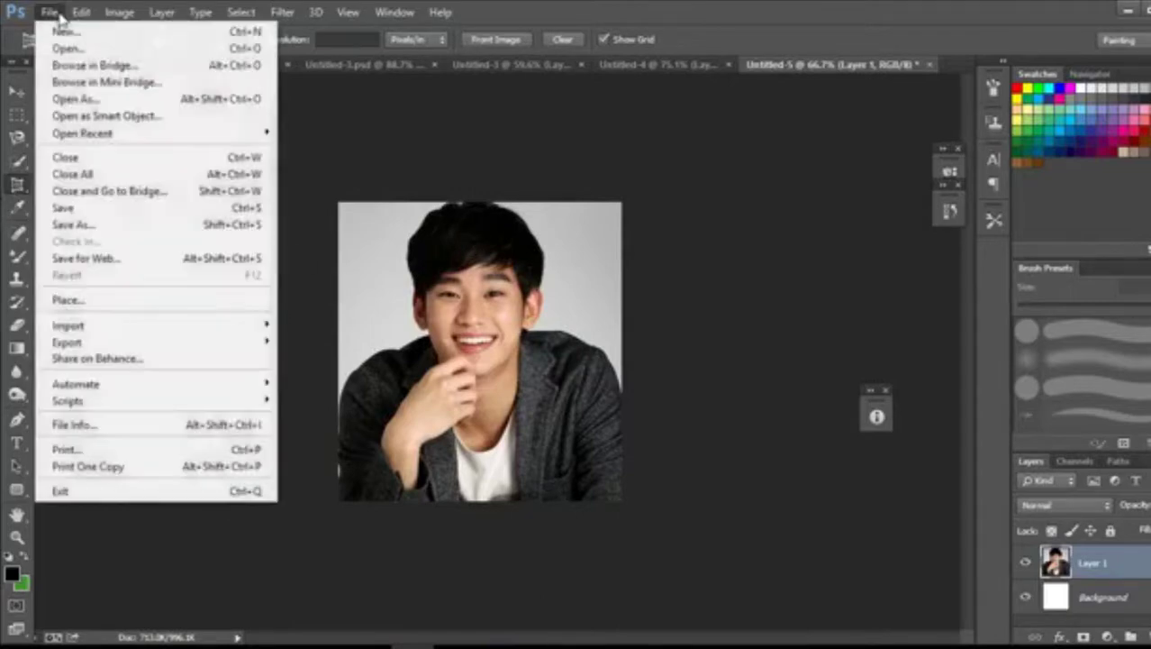
{"action": "left_click", "coordinate": [323, 155]}
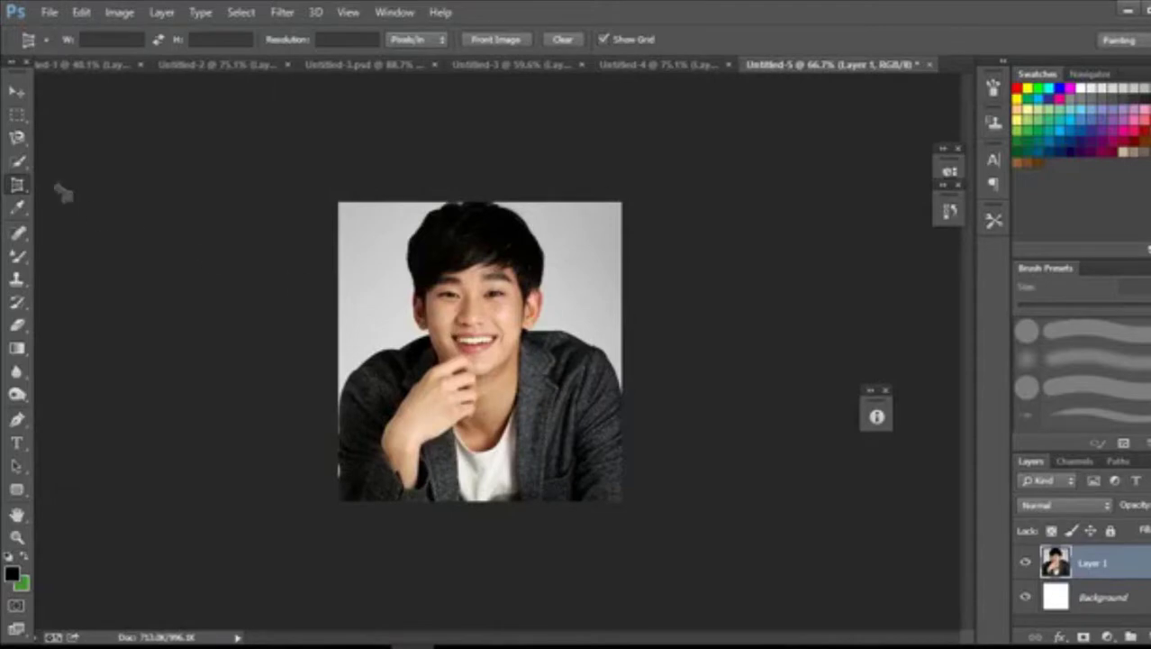
{"action": "left_click", "coordinate": [946, 216]}
{"action": "scroll", "coordinate": [822, 270], "scroll_direction": "up", "scroll_amount": 1}
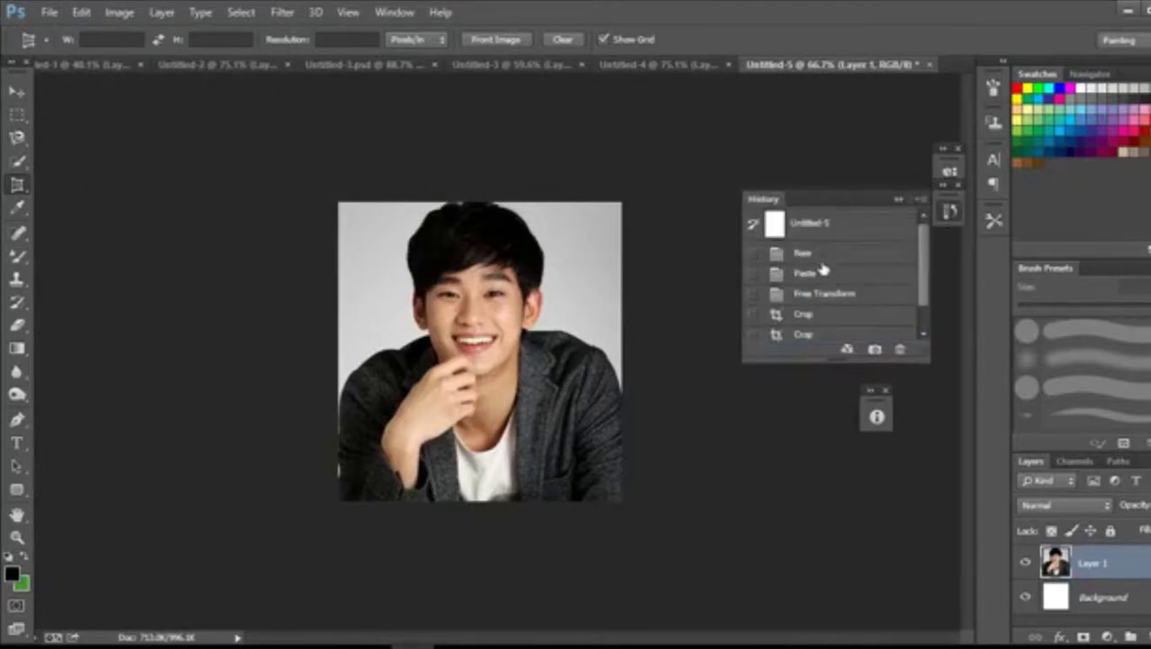
{"action": "left_click", "coordinate": [815, 254]}
{"action": "left_click", "coordinate": [812, 274]}
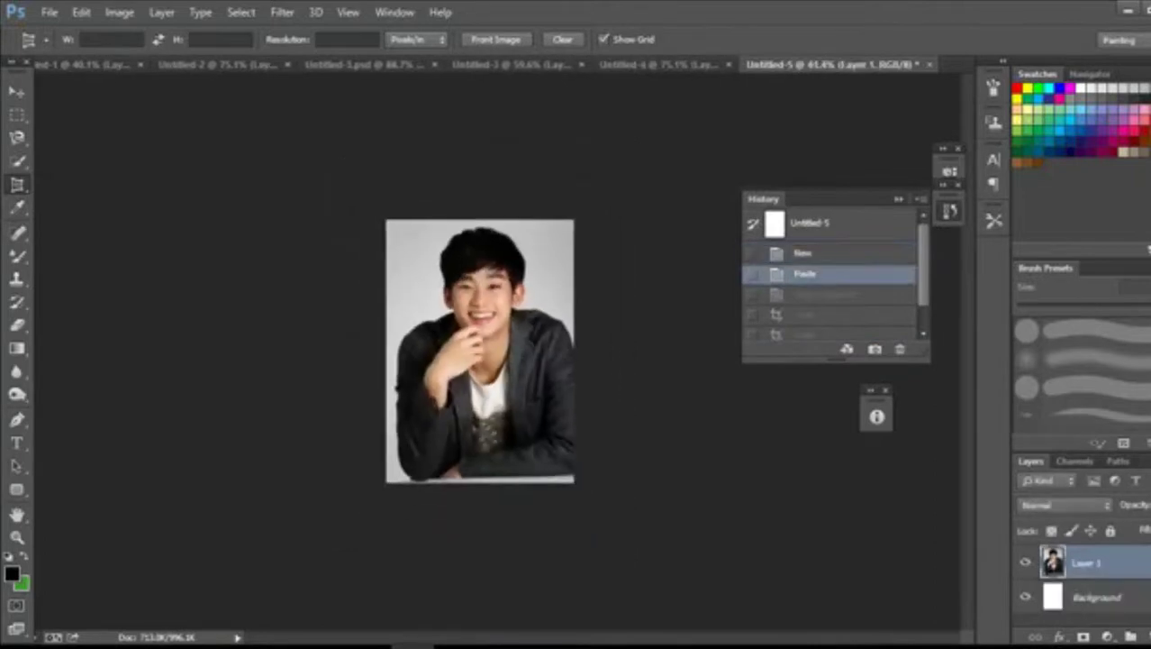
- Recrop the photo by dragging its bottom-left corner handle inward
{"action": "right_click", "coordinate": [17, 184]}
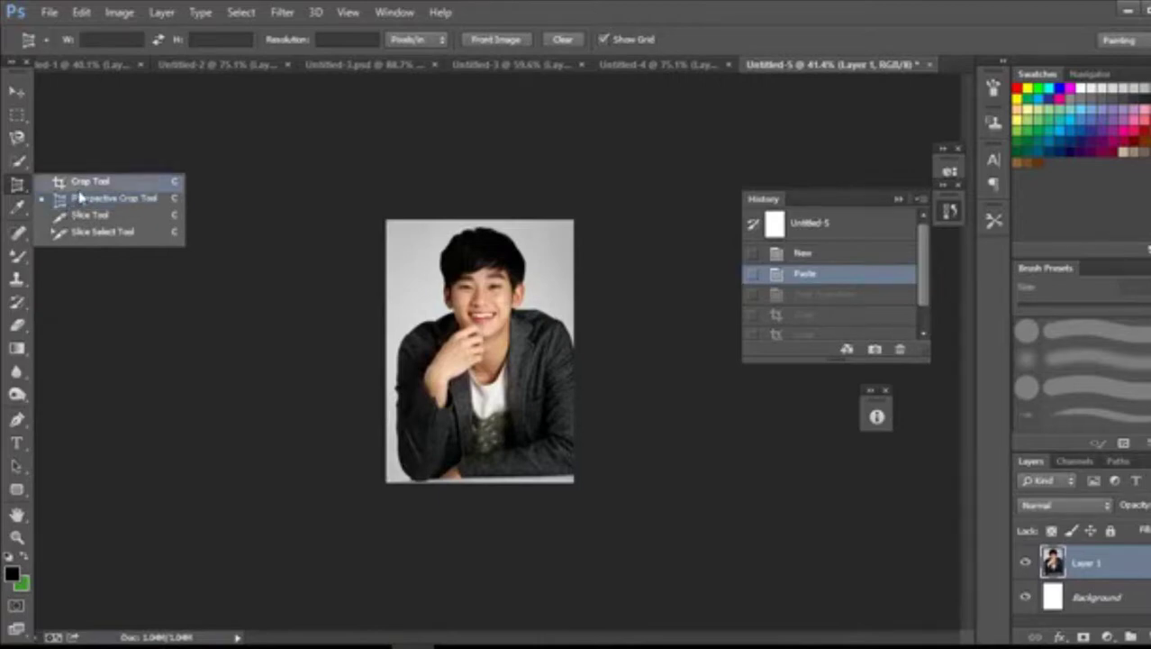
{"action": "left_click", "coordinate": [90, 181]}
{"action": "mouse_move", "coordinate": [396, 473]}
{"action": "left_mouse_down"}
{"action": "mouse_move", "coordinate": [404, 480]}
{"action": "mouse_move", "coordinate": [406, 466]}
{"action": "left_mouse_up"}
{"action": "key", "text": "Return"}
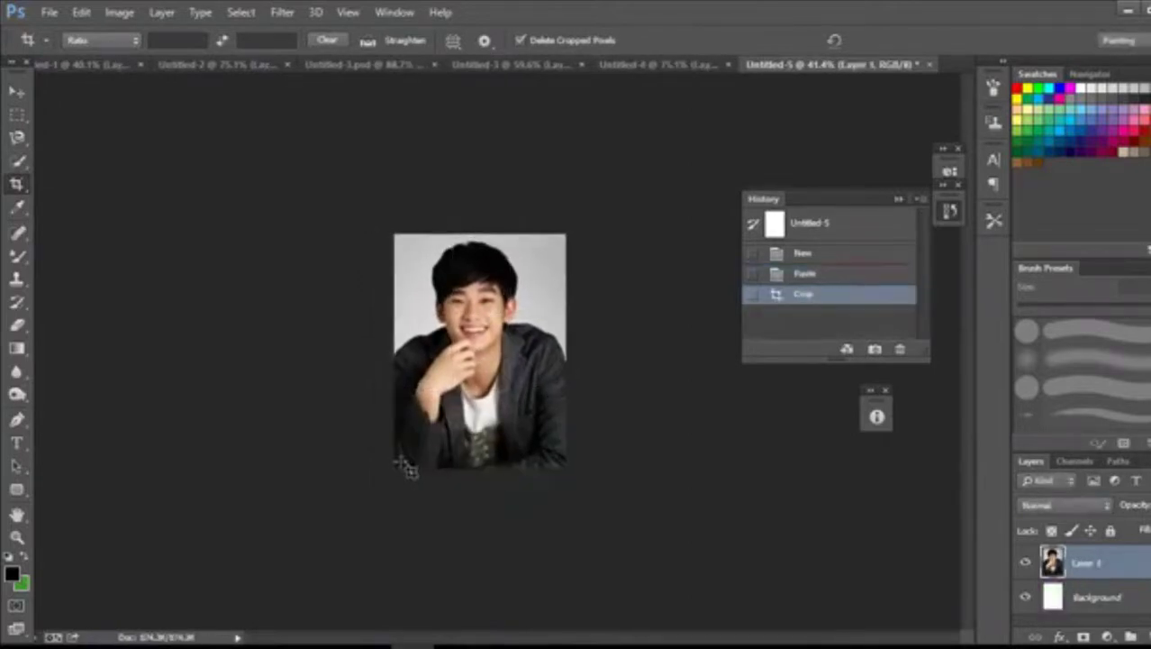
- Pick the Eyedropper and switch to the Untitled-1 Spider-Man London document
{"action": "left_click", "coordinate": [16, 206]}
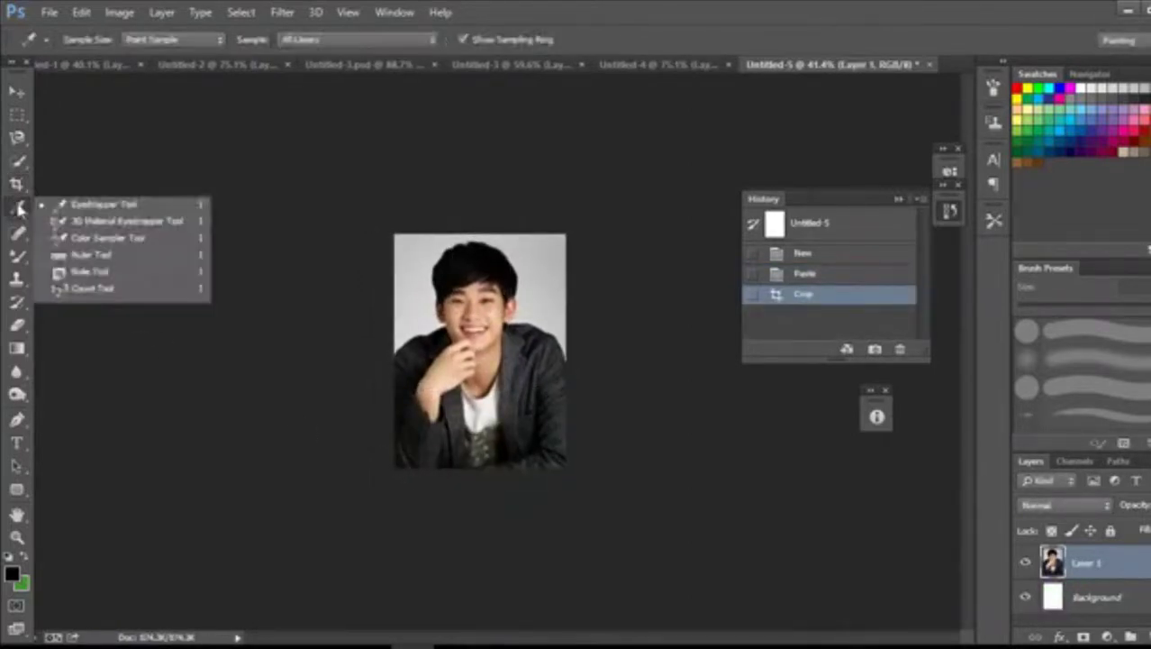
{"action": "left_click", "coordinate": [99, 99]}
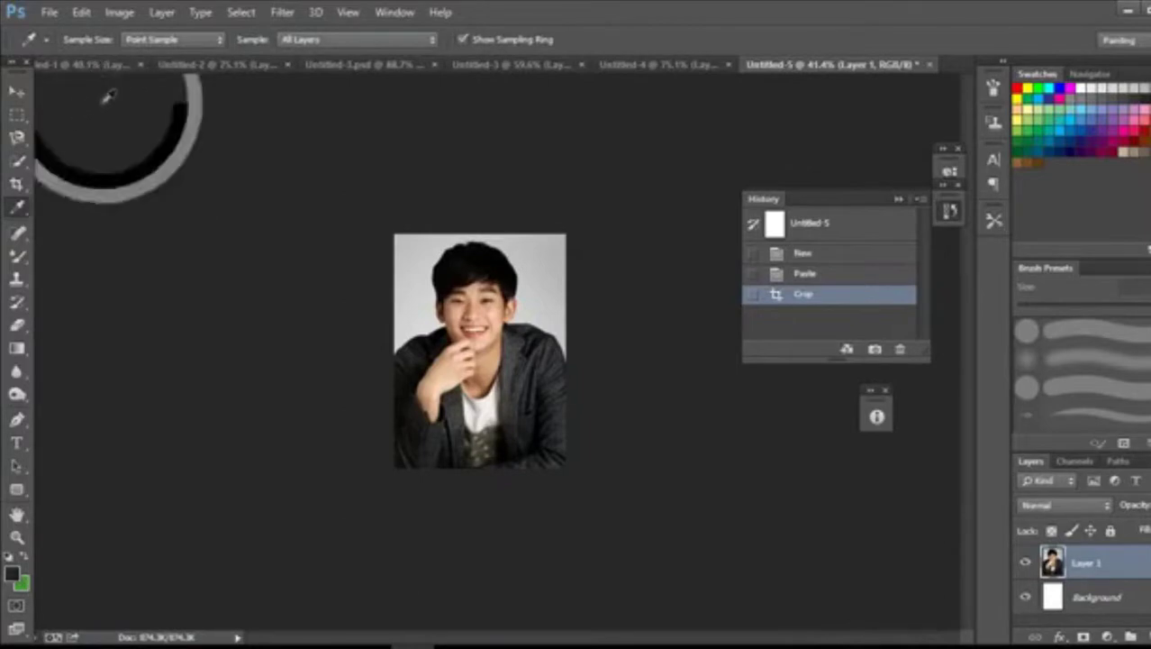
{"action": "left_click", "coordinate": [103, 66]}
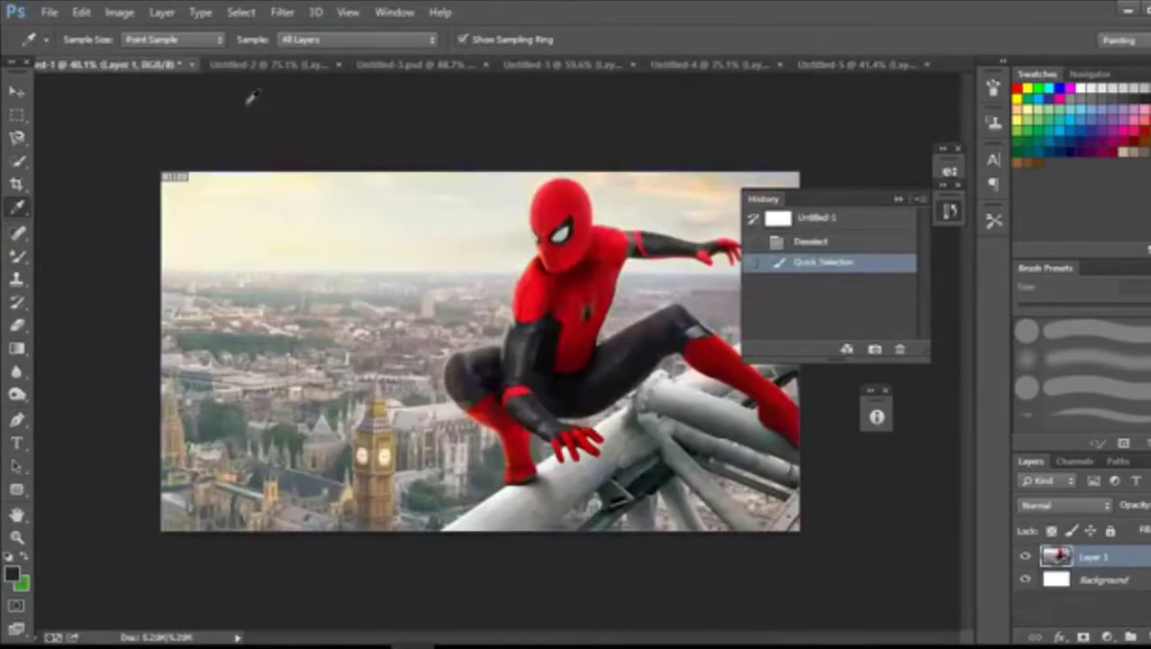
- On Untitled-2, revert to the first Polygonal Lasso state and sample Spider-Man's red suit with the Eyedropper
{"action": "left_click", "coordinate": [256, 66]}
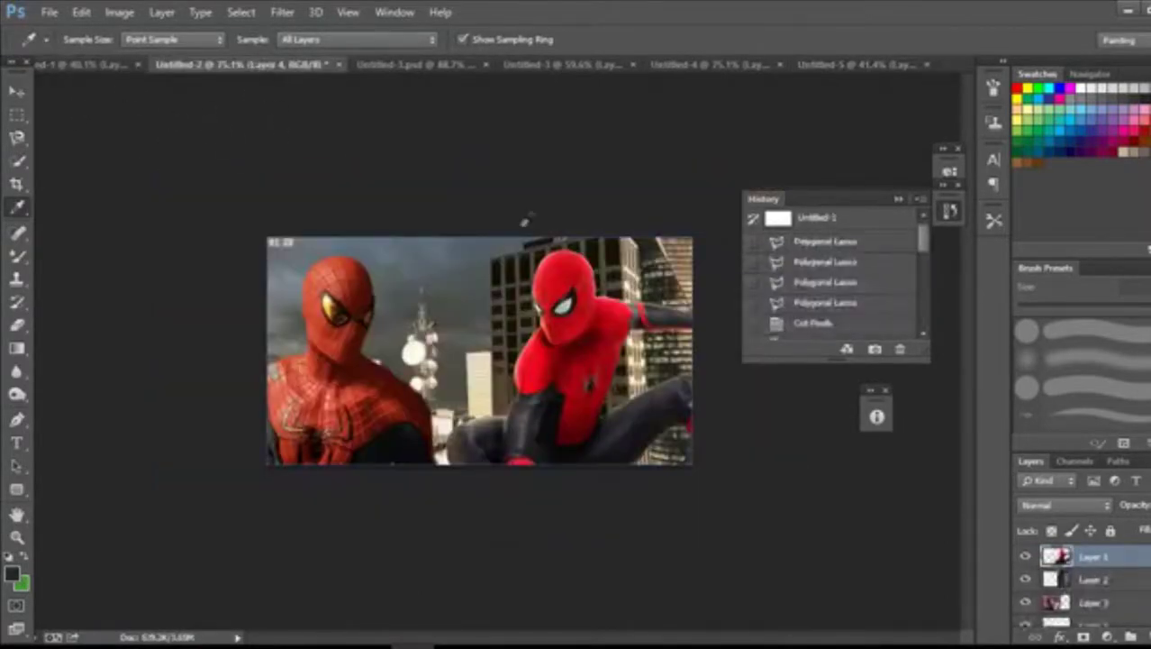
{"action": "left_click", "coordinate": [815, 245]}
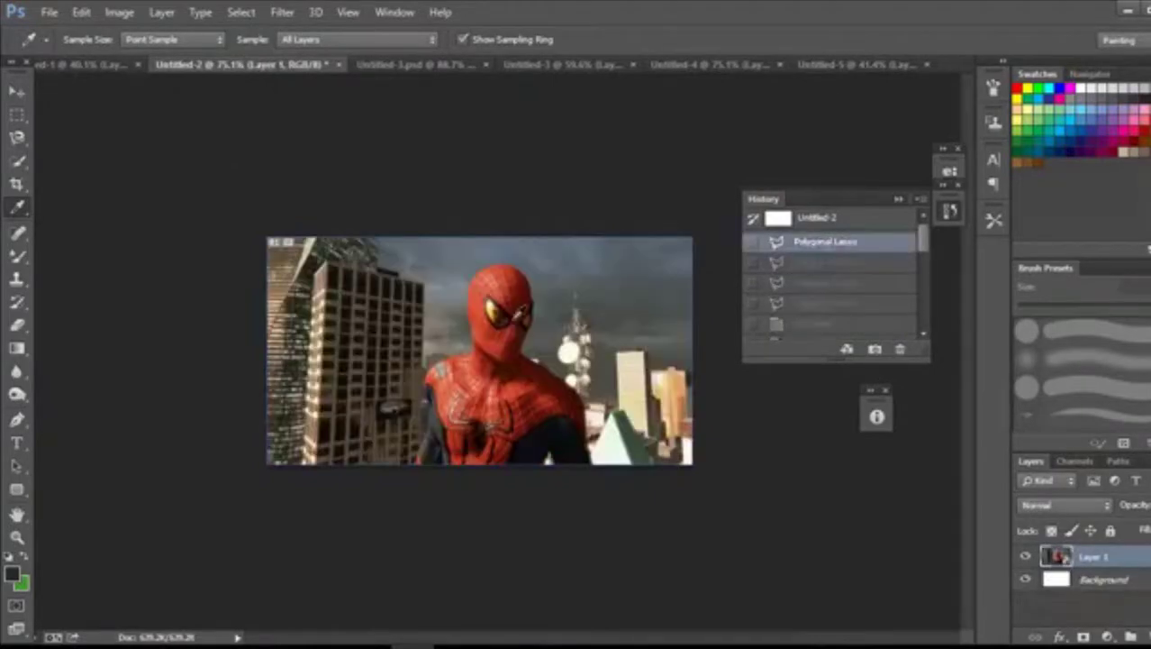
{"action": "key", "text": "ctrl+plus"}
{"action": "key", "text": "ctrl+plus"}
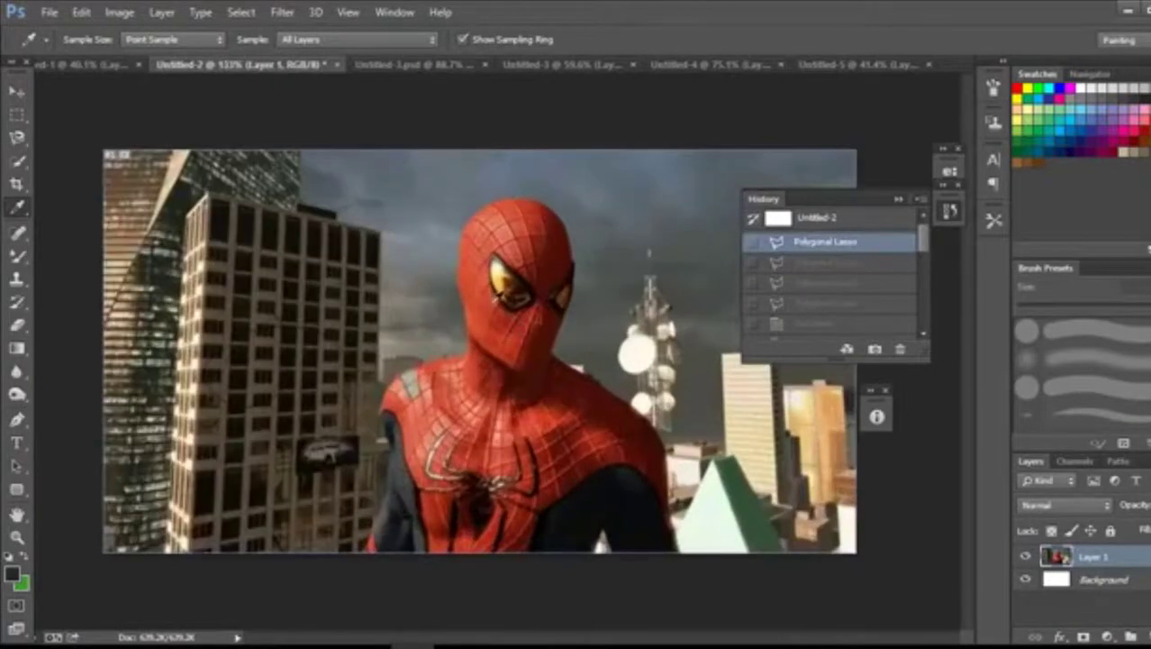
{"action": "scroll", "coordinate": [494, 291], "scroll_direction": "up", "scroll_amount": 4}
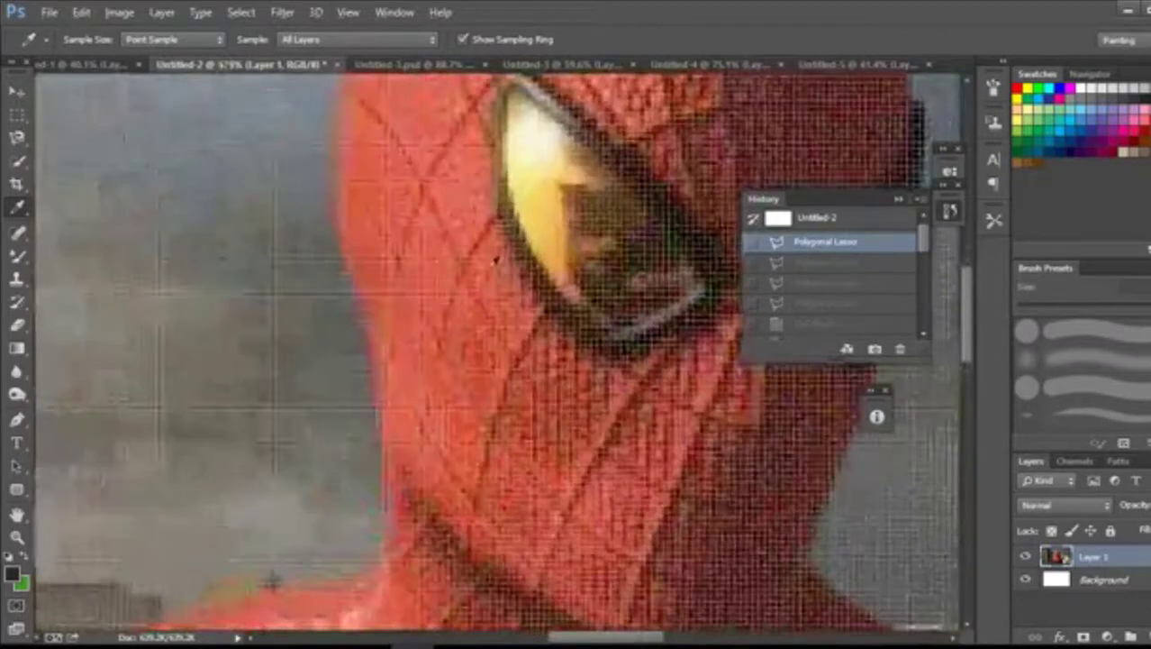
{"action": "left_click", "coordinate": [491, 261]}
{"action": "scroll", "coordinate": [489, 269], "scroll_direction": "down", "scroll_amount": 3}
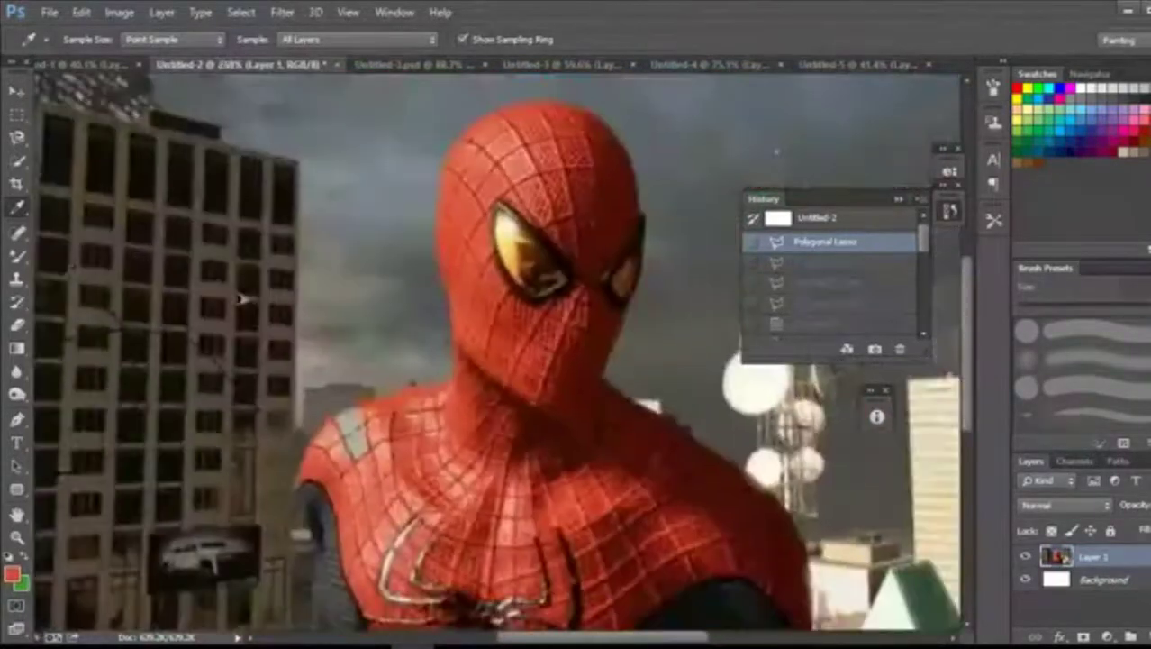
{"action": "right_click", "coordinate": [16, 209]}
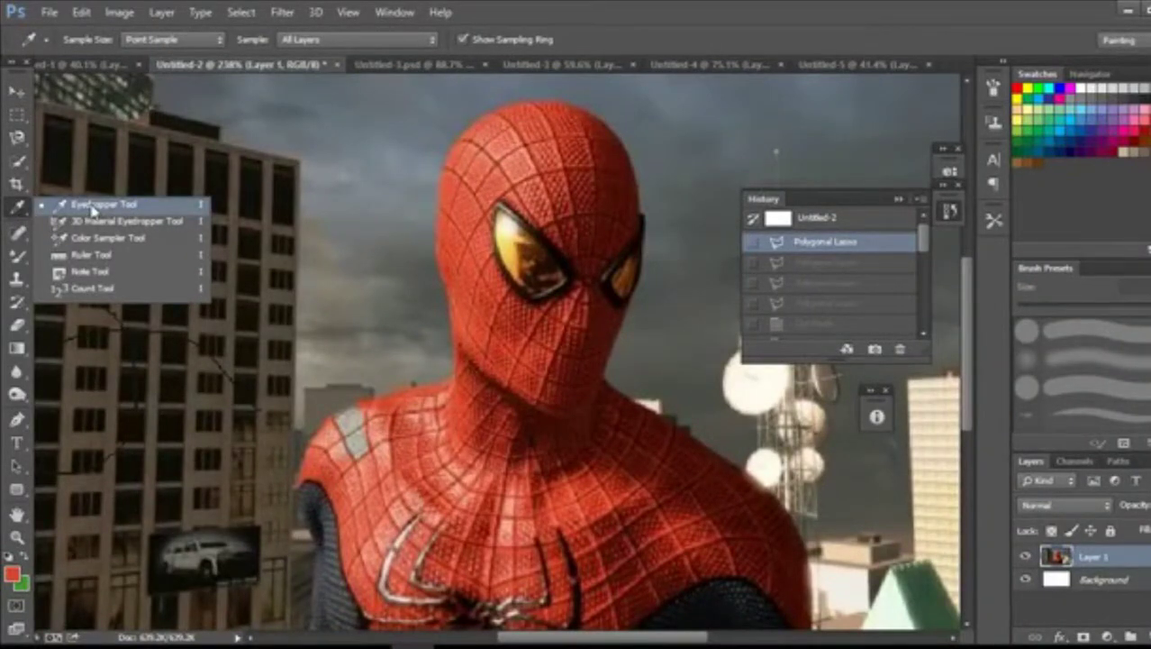
{"action": "scroll", "coordinate": [482, 242], "scroll_direction": "down", "scroll_amount": 5}
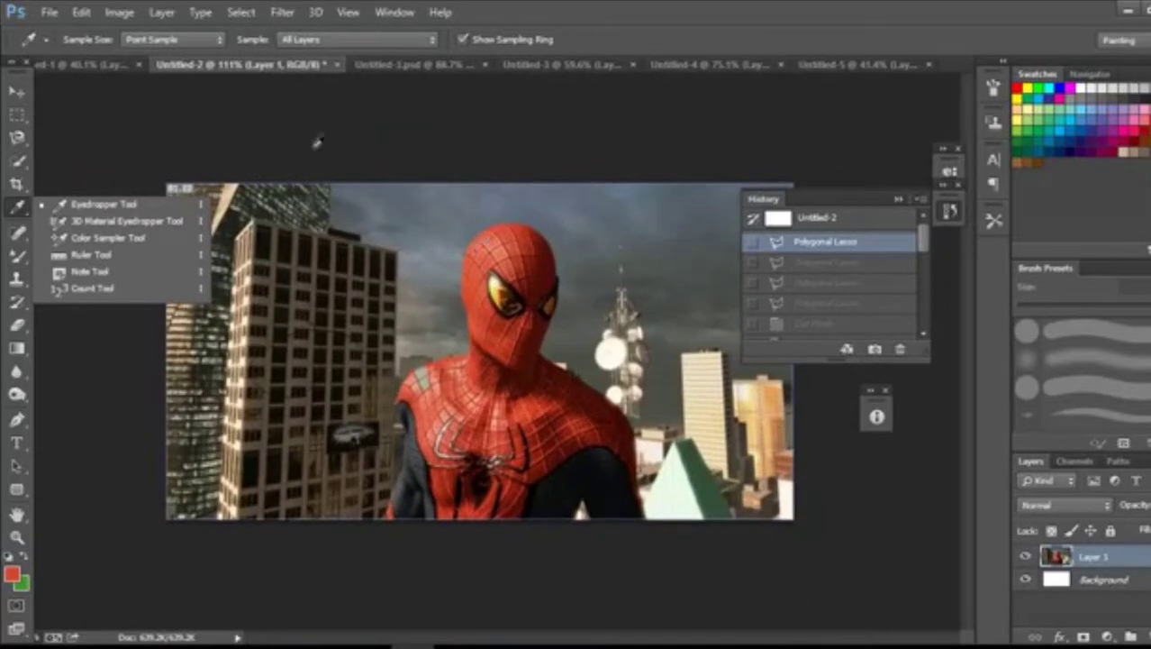
{"action": "left_click", "coordinate": [16, 92]}
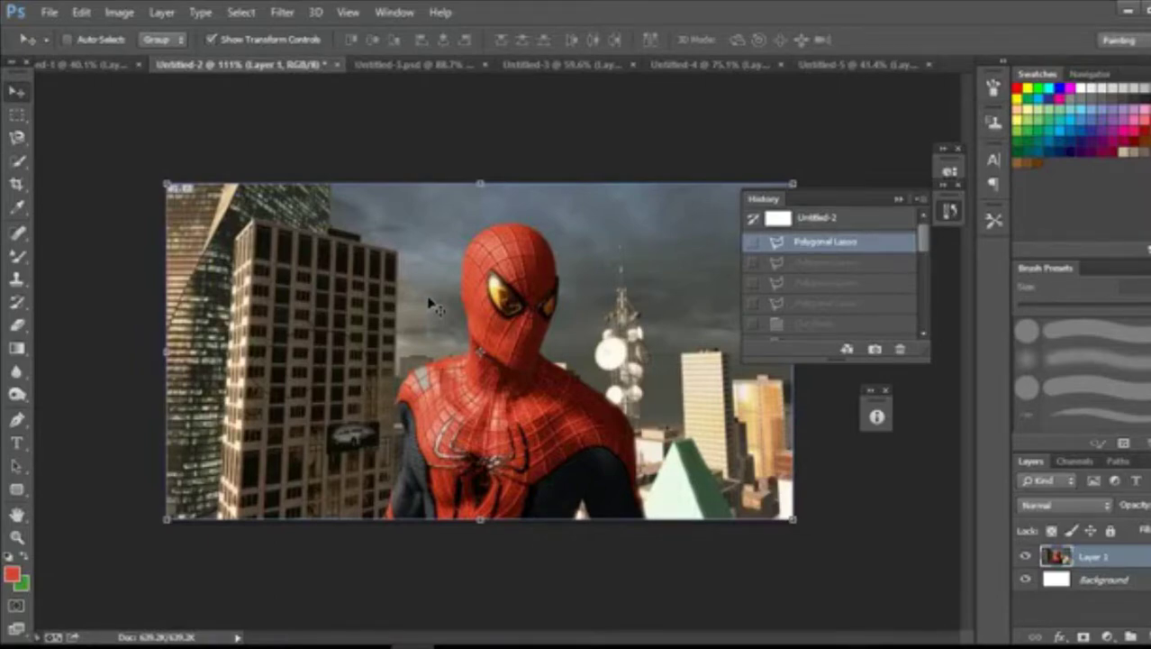
- Open a new Chrome tab and search Google Images for 'cool colour'
{"action": "scroll", "coordinate": [448, 362], "scroll_direction": "up", "scroll_amount": 6}
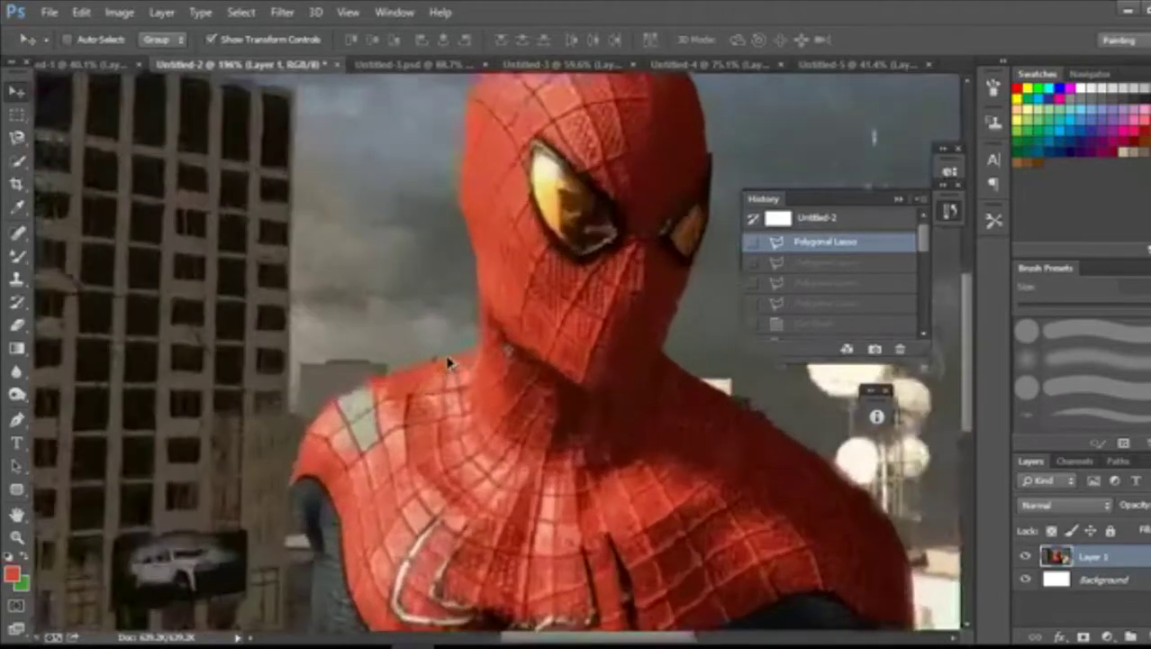
{"action": "scroll", "coordinate": [448, 362], "scroll_direction": "down", "scroll_amount": 3}
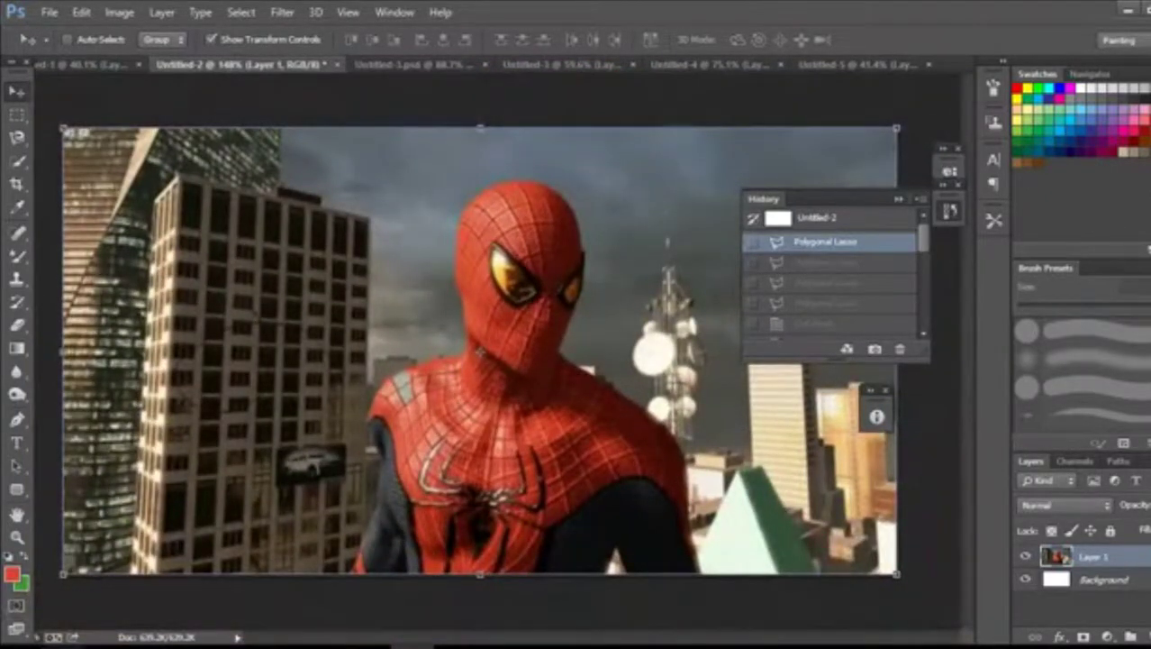
{"action": "mouse_move", "coordinate": [288, 645]}
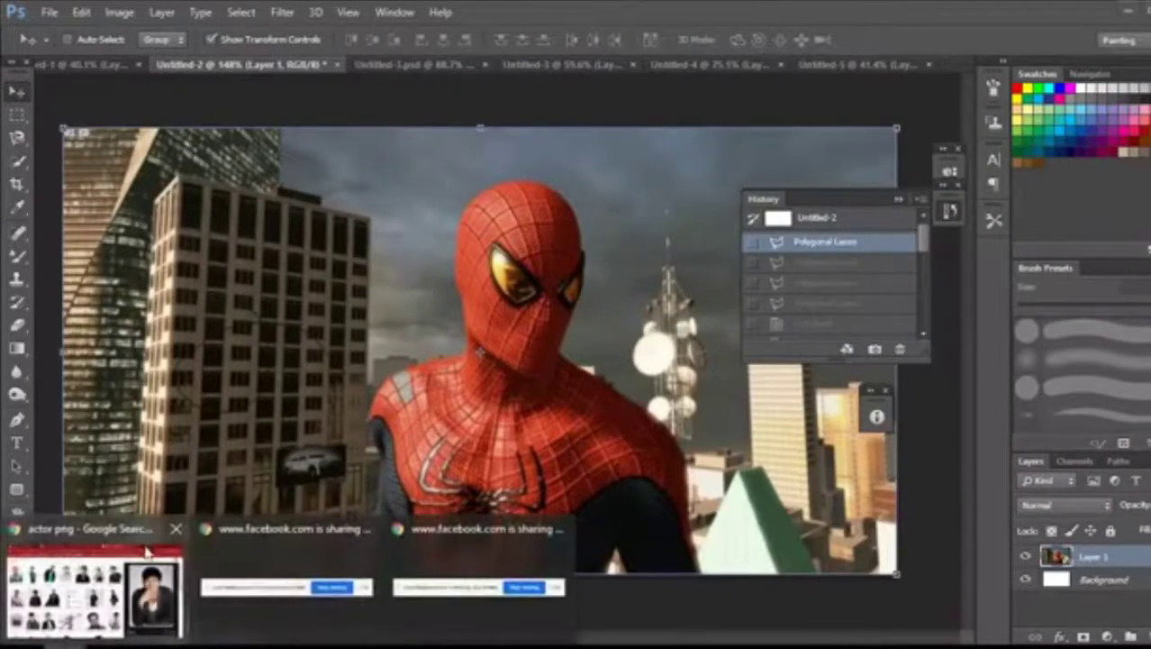
{"action": "left_click", "coordinate": [148, 595]}
{"action": "left_click", "coordinate": [873, 14]}
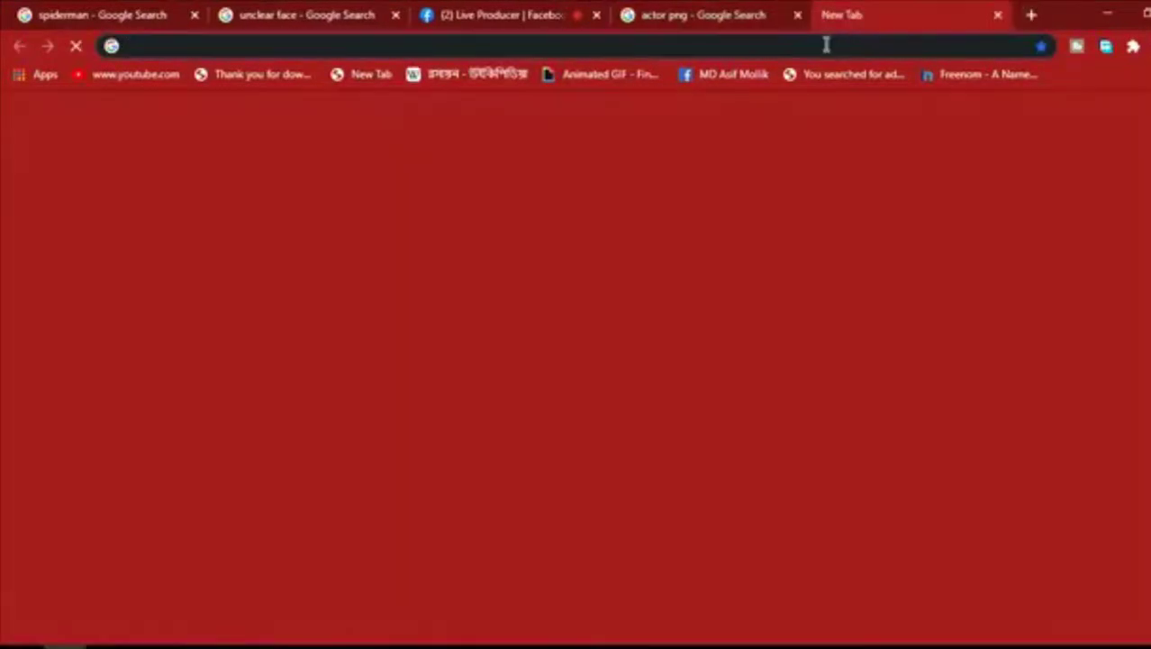
{"action": "left_click", "coordinate": [825, 45]}
{"action": "type", "text": "cool"}
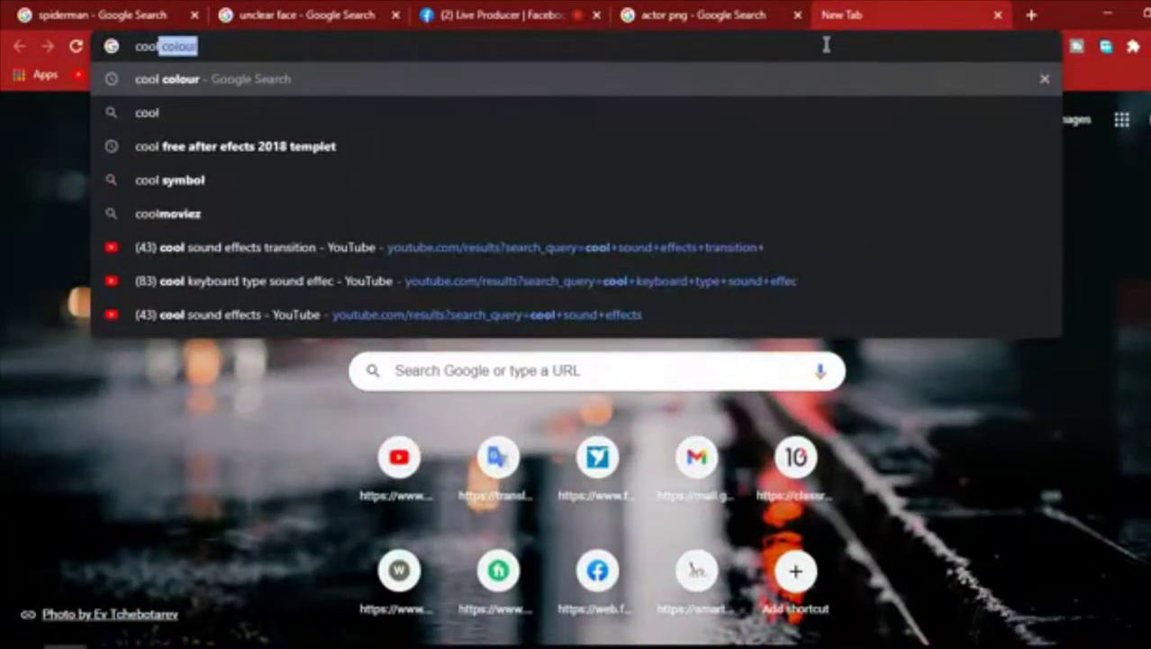
{"action": "key", "text": "Return"}
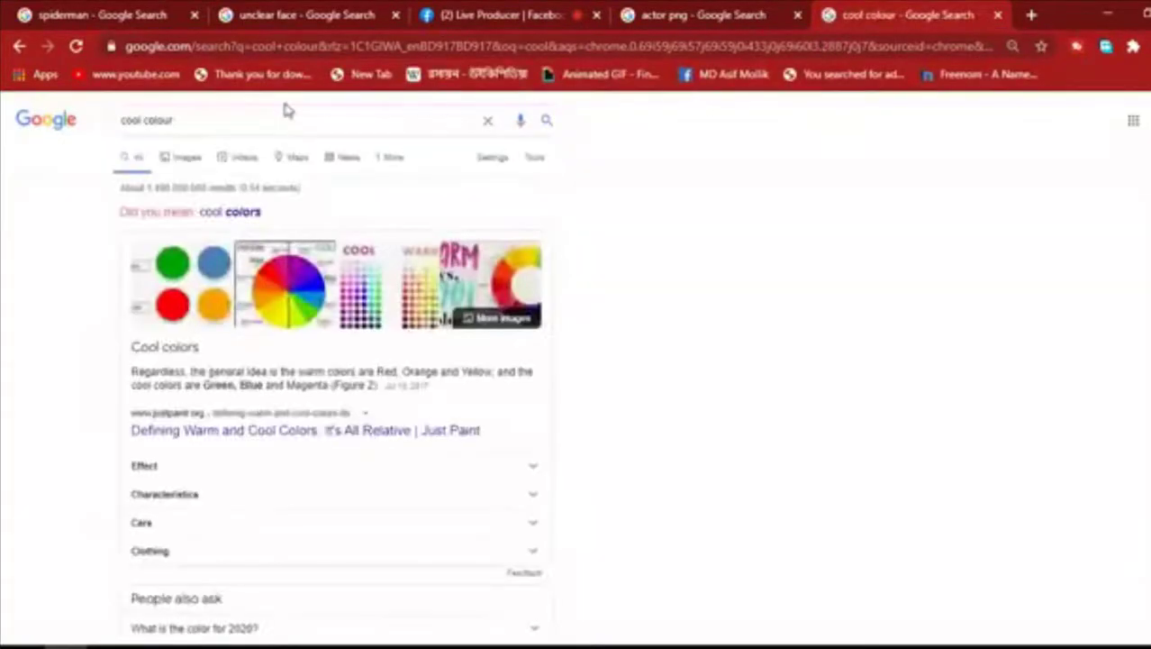
{"action": "left_click", "coordinate": [186, 159]}
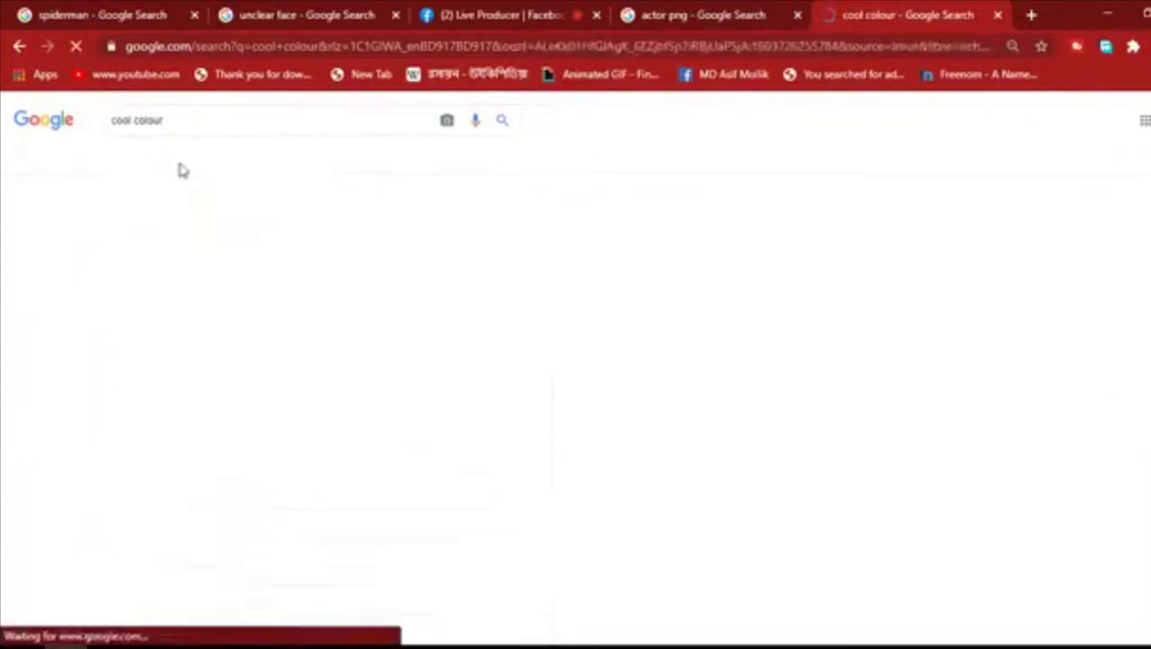
- Copy the warm and cool swatch chart image from the image results
{"action": "scroll", "coordinate": [701, 367], "scroll_direction": "down", "scroll_amount": 2}
{"action": "scroll", "coordinate": [702, 367], "scroll_direction": "down", "scroll_amount": 4}
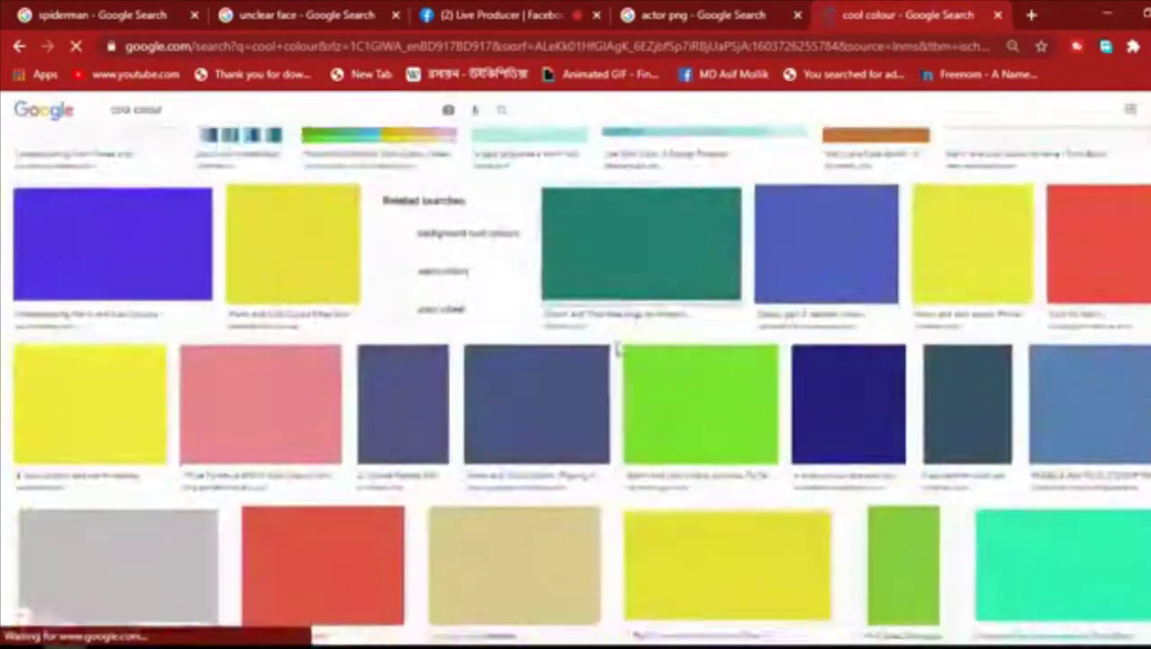
{"action": "scroll", "coordinate": [481, 335], "scroll_direction": "up", "scroll_amount": 5}
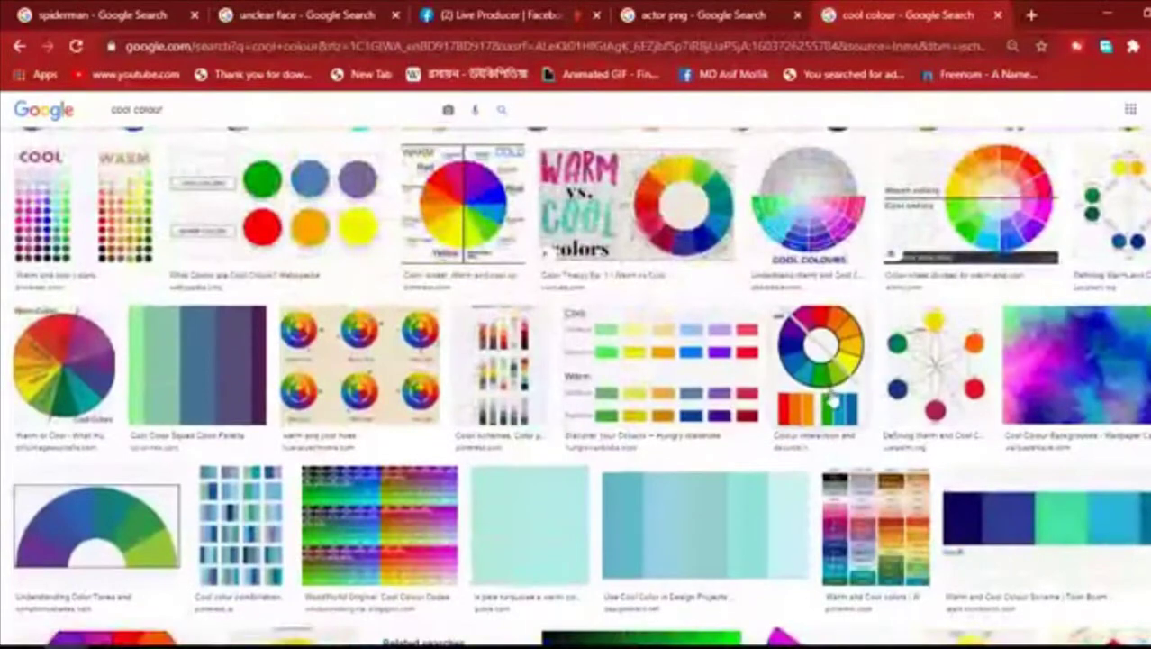
{"action": "scroll", "coordinate": [451, 356], "scroll_direction": "down", "scroll_amount": 1}
{"action": "scroll", "coordinate": [328, 358], "scroll_direction": "up", "scroll_amount": 1}
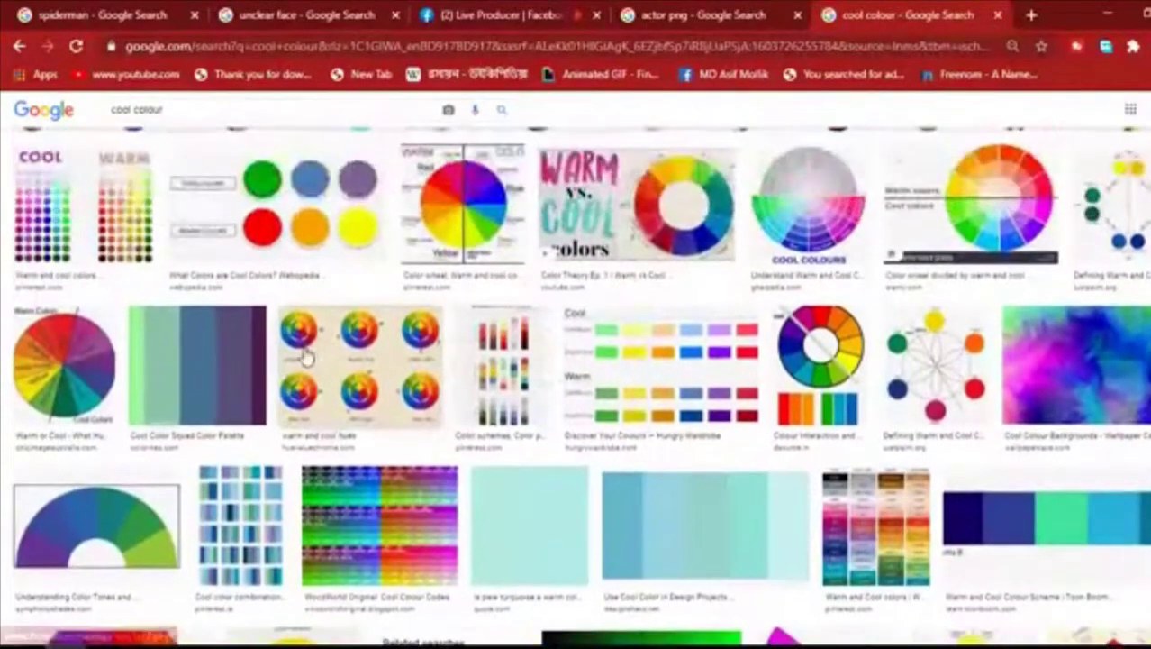
{"action": "scroll", "coordinate": [329, 360], "scroll_direction": "down", "scroll_amount": 3}
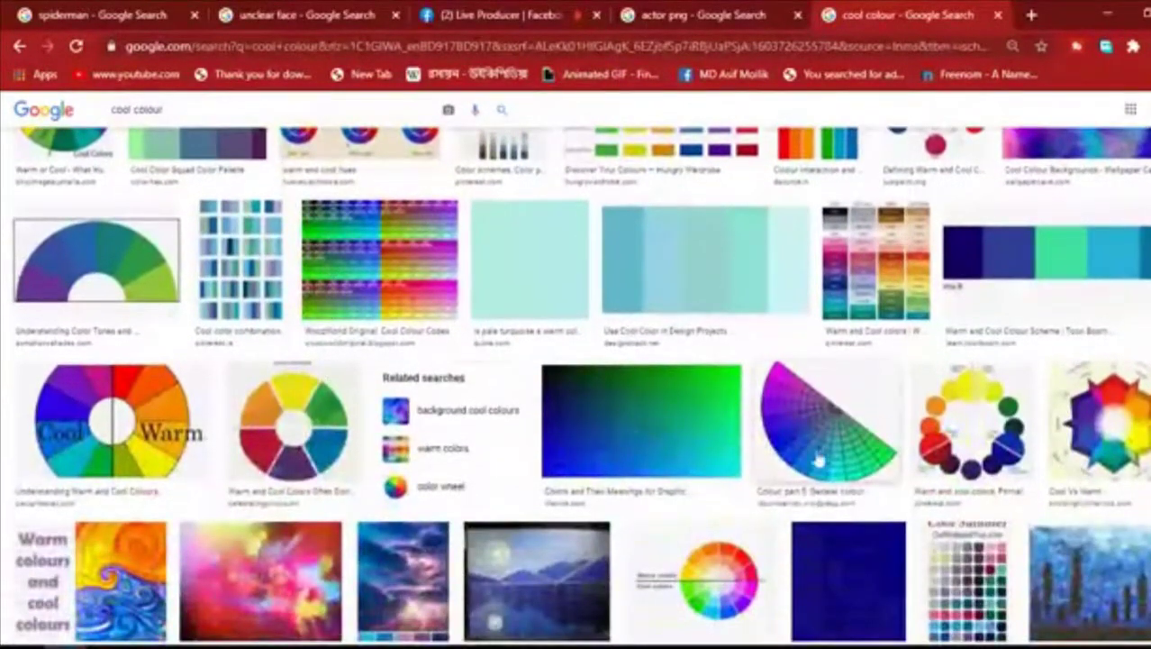
{"action": "scroll", "coordinate": [766, 459], "scroll_direction": "down", "scroll_amount": 3}
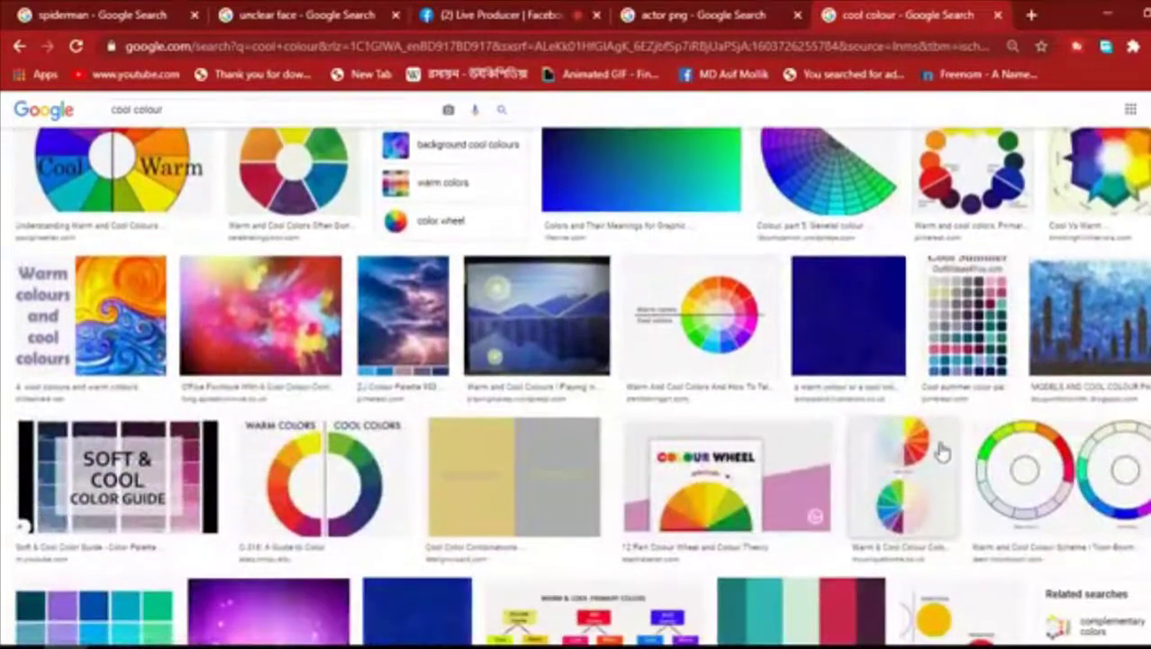
{"action": "scroll", "coordinate": [690, 441], "scroll_direction": "up", "scroll_amount": 3}
{"action": "scroll", "coordinate": [689, 441], "scroll_direction": "up", "scroll_amount": 3}
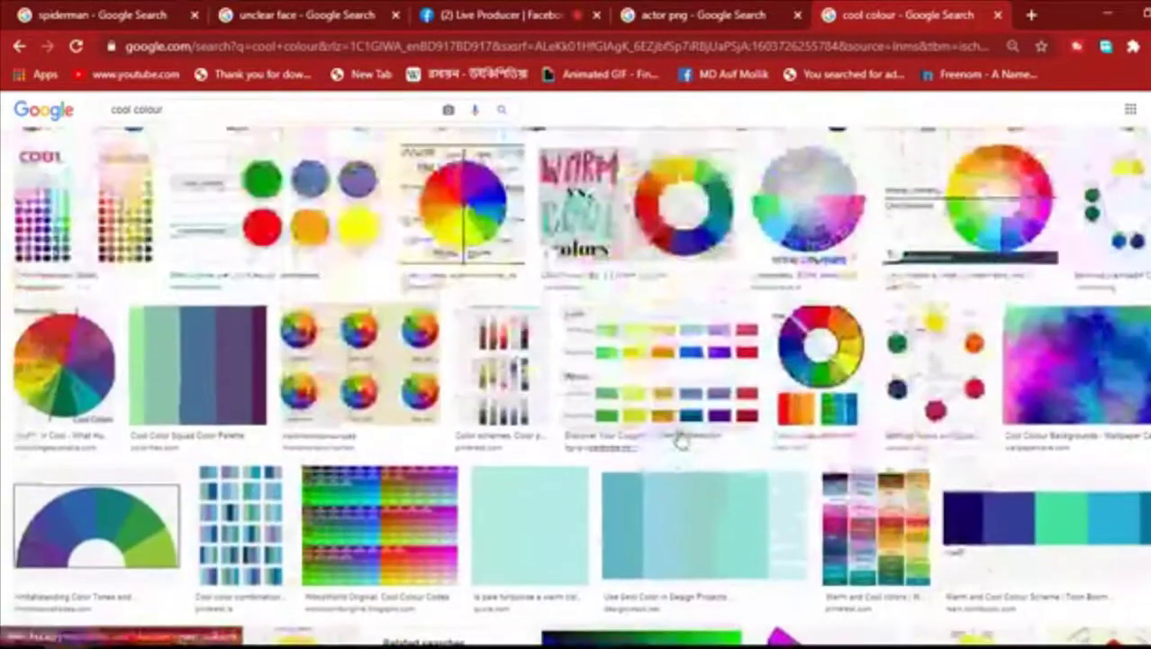
{"action": "left_click", "coordinate": [678, 413]}
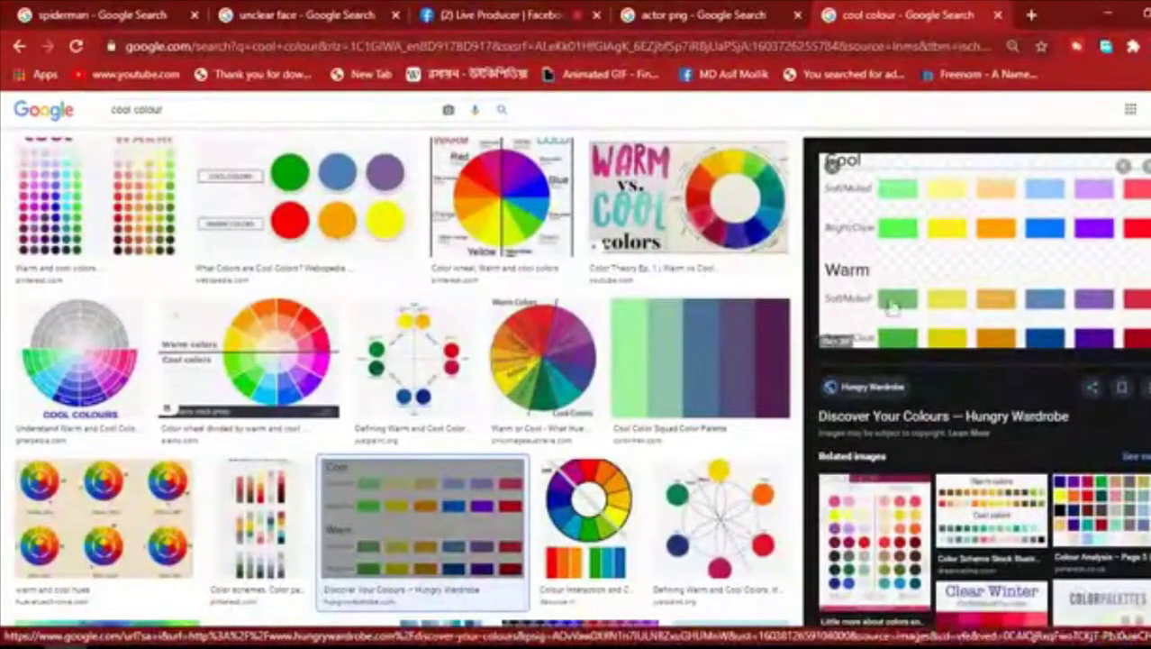
{"action": "scroll", "coordinate": [892, 307], "scroll_direction": "down", "scroll_amount": 2}
{"action": "right_click", "coordinate": [908, 160]}
{"action": "left_click", "coordinate": [966, 359]}
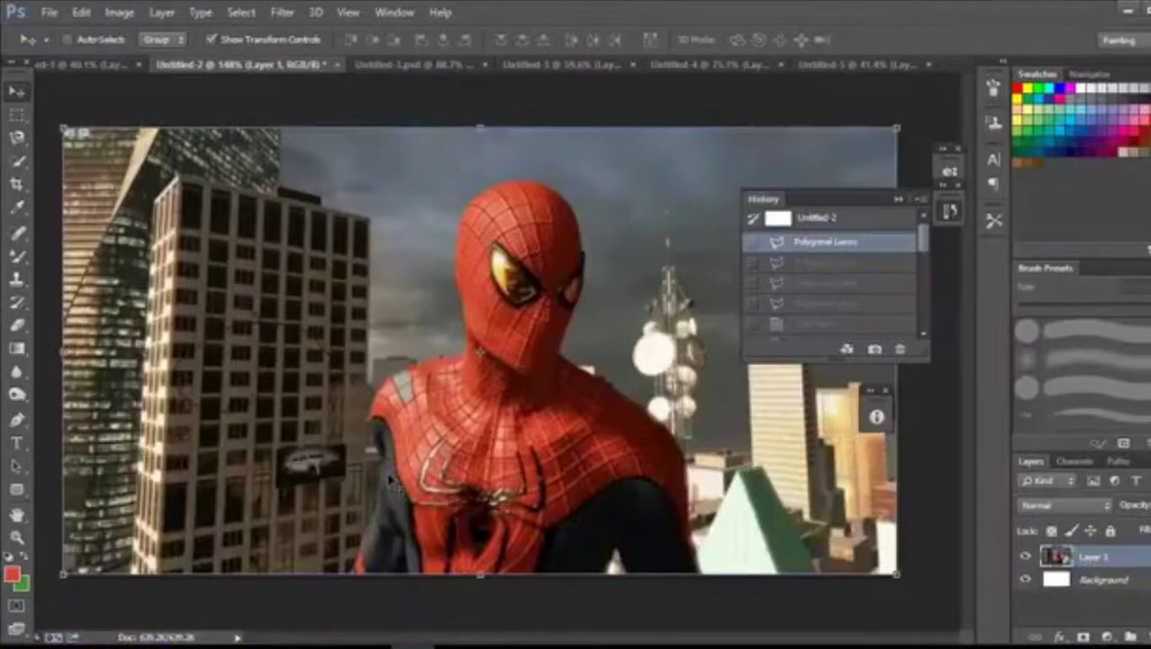
{"action": "key", "text": "ctrl+v"}
{"action": "key", "text": "ctrl+minus"}
{"action": "scroll", "coordinate": [392, 337], "scroll_direction": "down", "scroll_amount": 2}
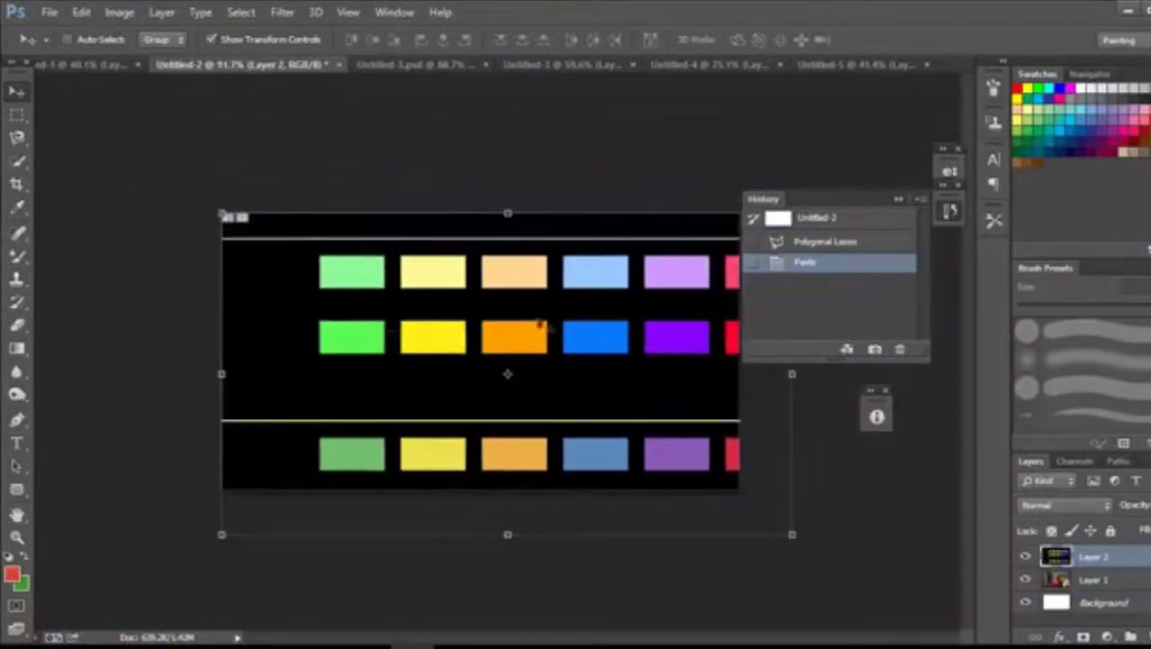
{"action": "scroll", "coordinate": [635, 324], "scroll_direction": "up", "scroll_amount": 1}
{"action": "left_click_drag", "start_coordinate": [630, 317], "coordinate": [520, 322]}
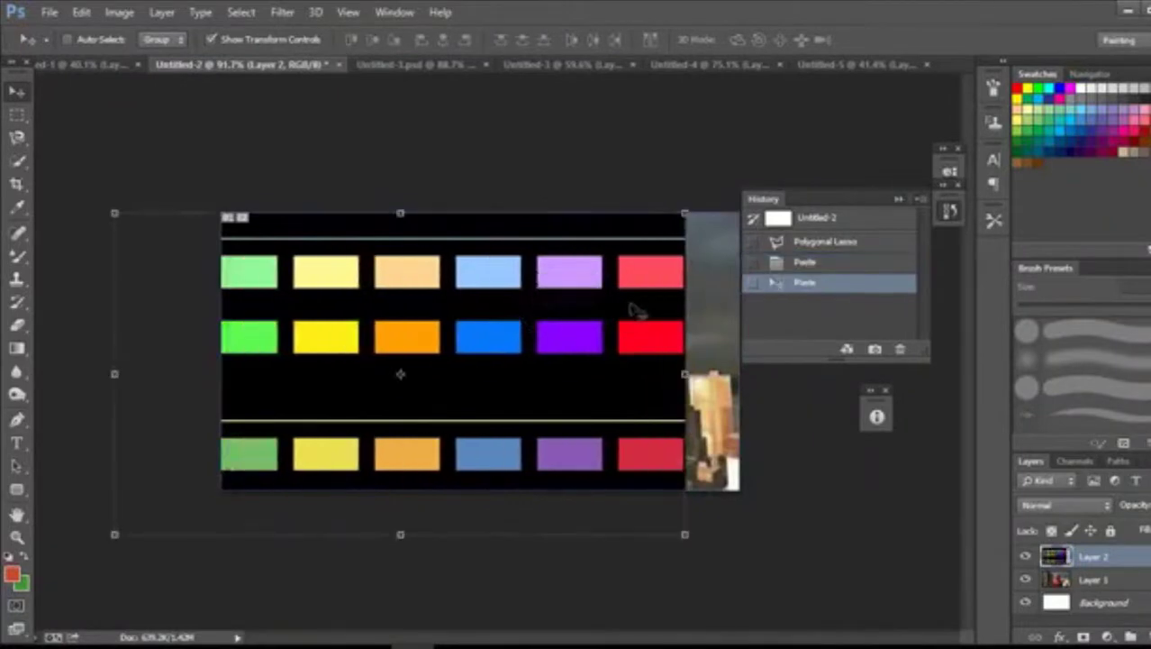
{"action": "key", "text": "Delete"}
{"action": "mouse_move", "coordinate": [63, 645]}
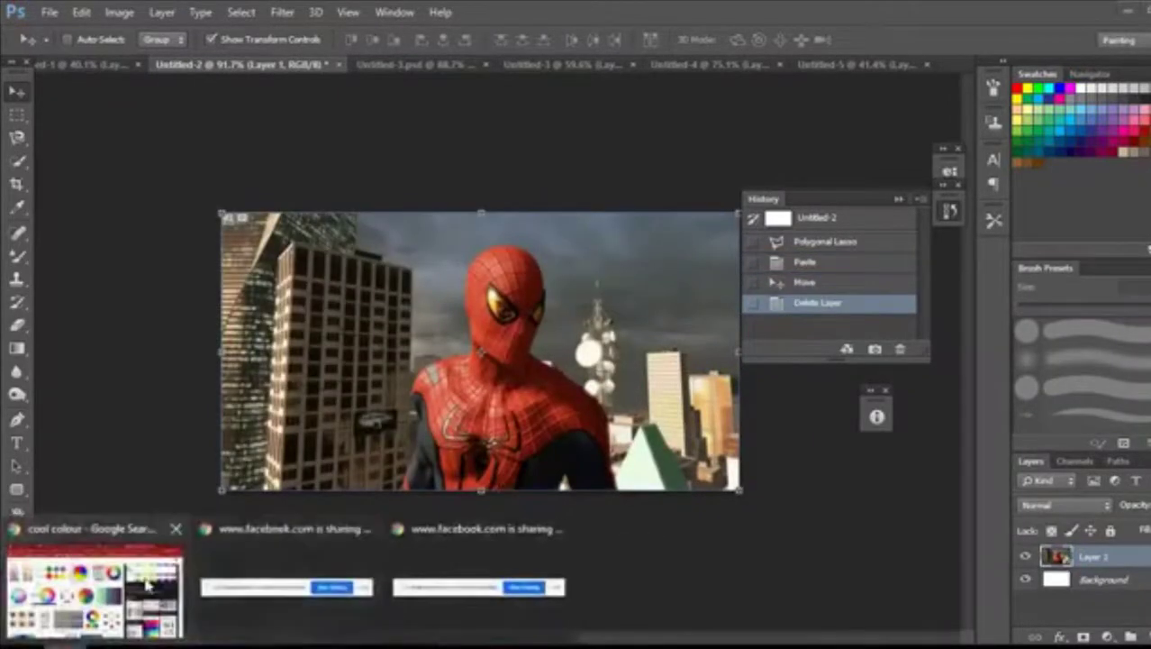
{"action": "left_click", "coordinate": [95, 590]}
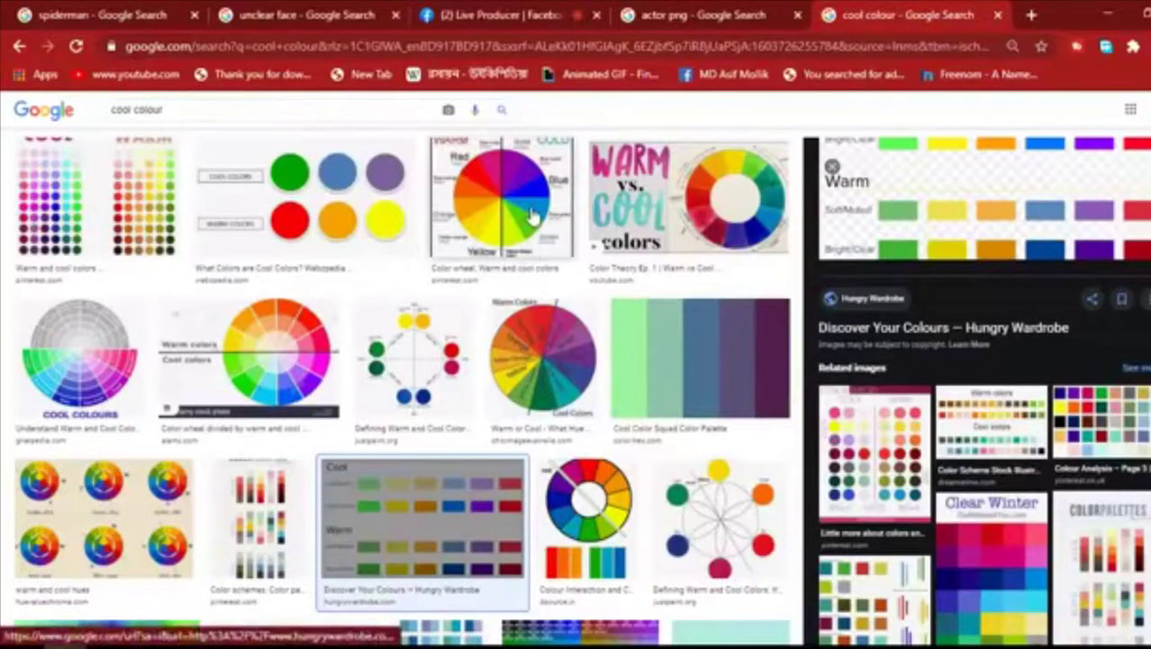
- Copy the warm/cool colour wheel image and paste it into Untitled-2 as a new layer
{"action": "left_click", "coordinate": [245, 359]}
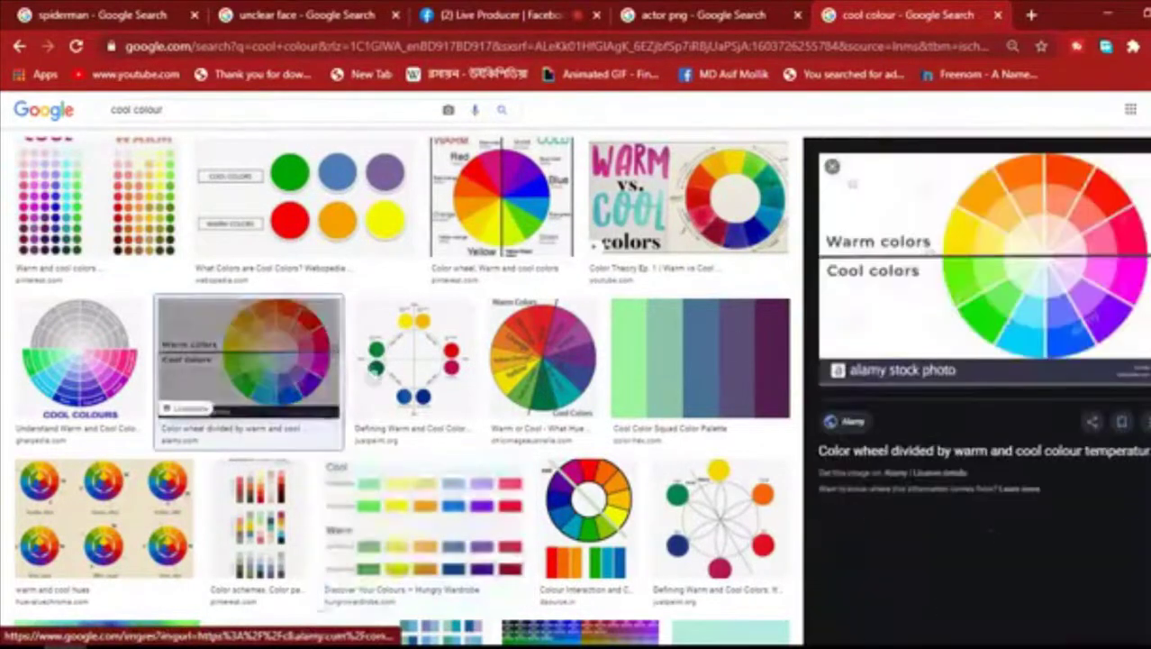
{"action": "right_click", "coordinate": [993, 236]}
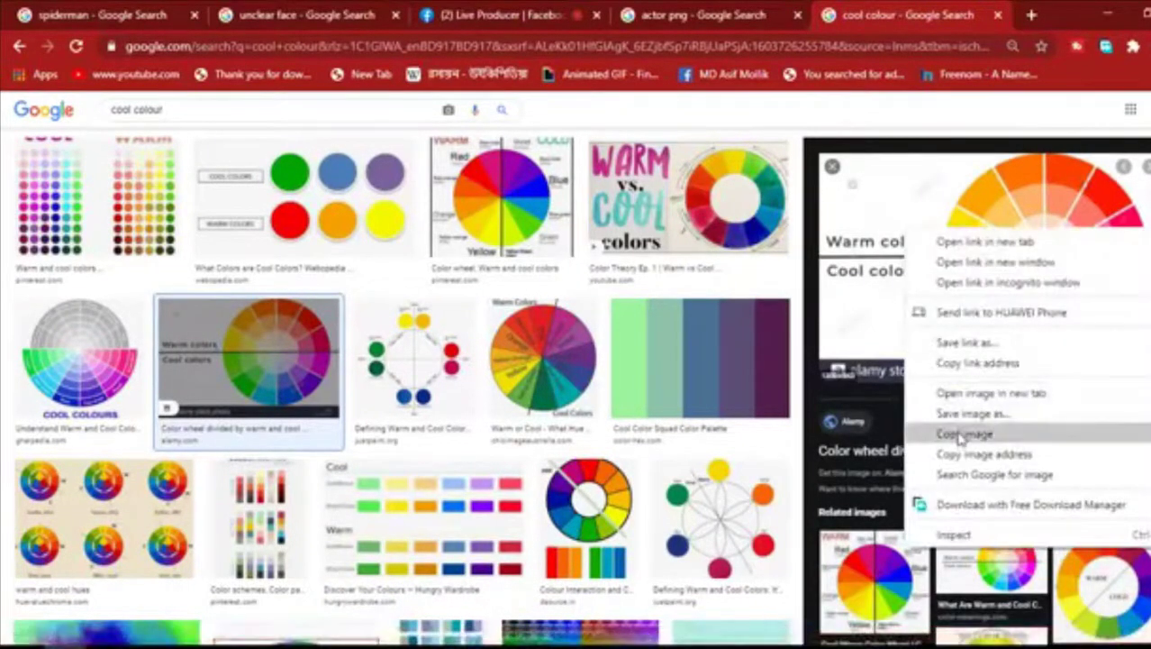
{"action": "left_click", "coordinate": [971, 414]}
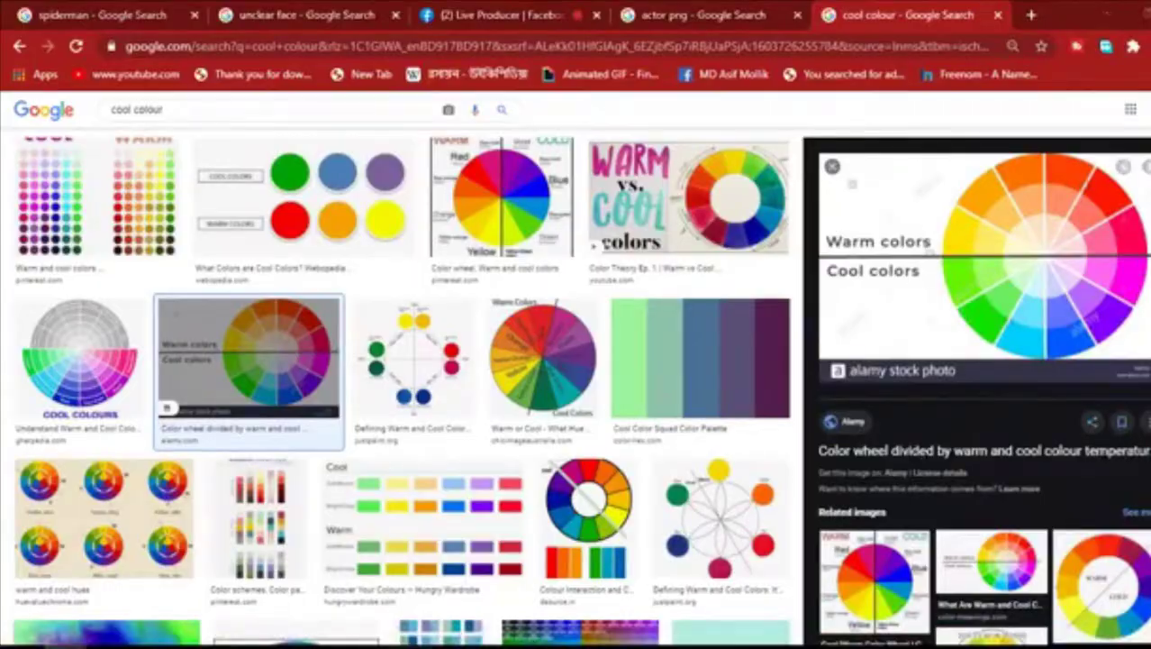
{"action": "key", "text": "alt+Tab"}
{"action": "key", "text": "ctrl+v"}
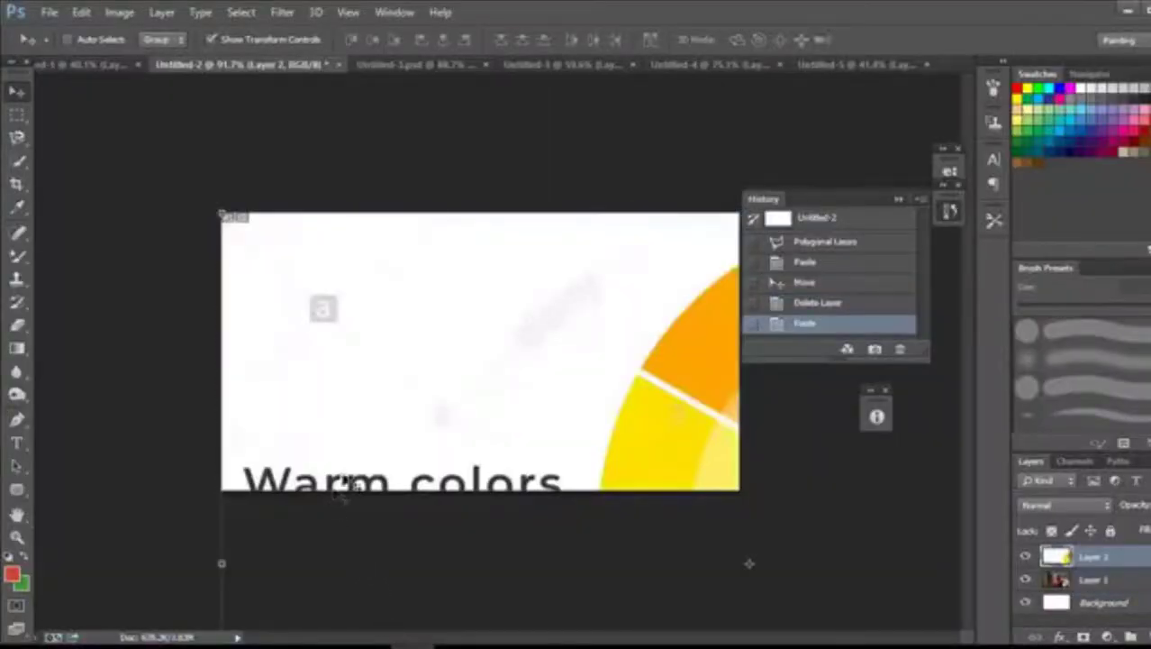
- Scale down the pasted colour wheel and switch to the Eyedropper Tool
{"action": "left_click_drag", "start_coordinate": [222, 214], "coordinate": [351, 317]}
{"action": "key", "text": "Return"}
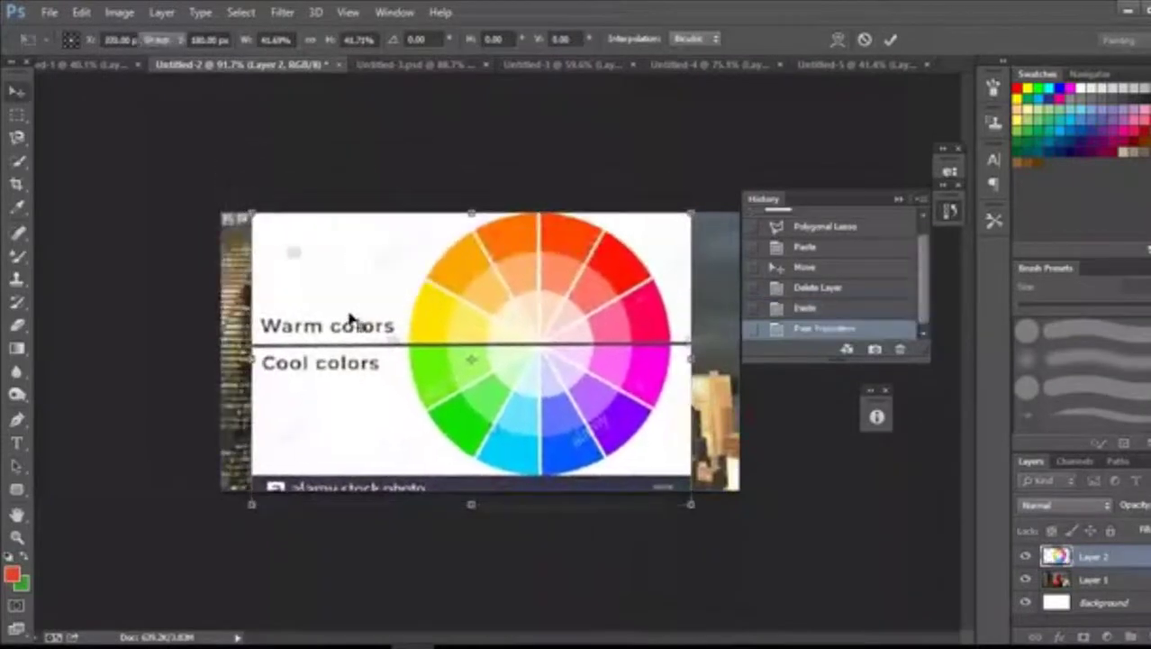
{"action": "left_click", "coordinate": [20, 257]}
{"action": "left_click", "coordinate": [90, 253]}
{"action": "left_click", "coordinate": [16, 232]}
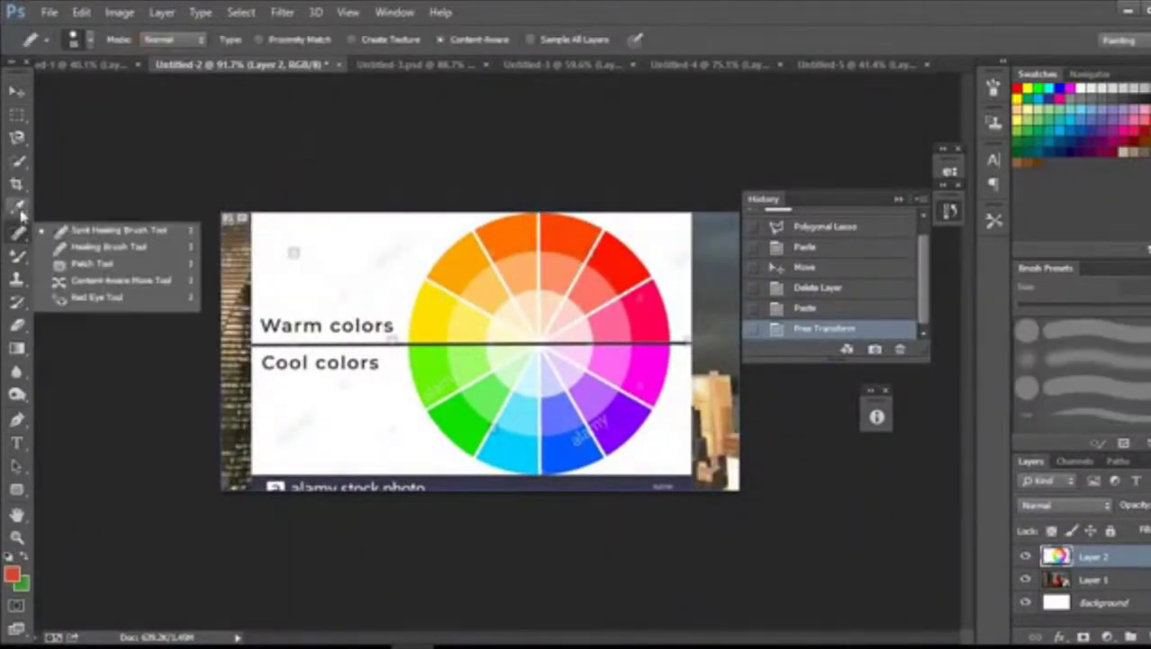
{"action": "left_click", "coordinate": [16, 206]}
{"action": "left_click", "coordinate": [56, 209]}
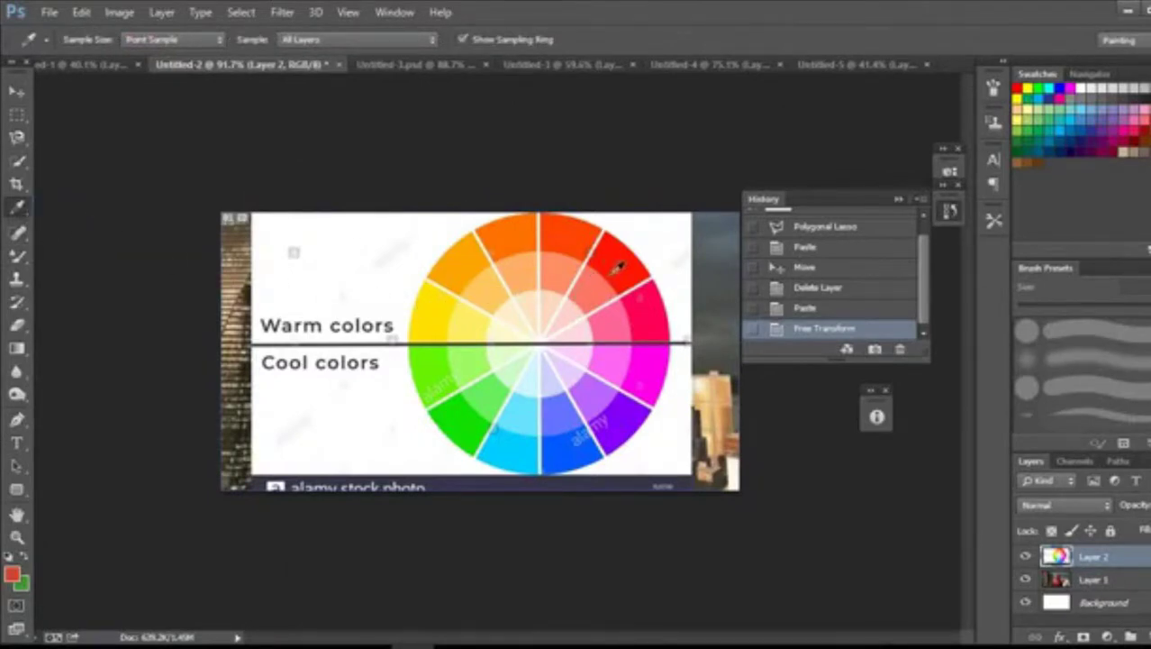
- Sample several wheel segments, ending with red #ff1801 as the foreground colour
{"action": "left_click", "coordinate": [12, 575]}
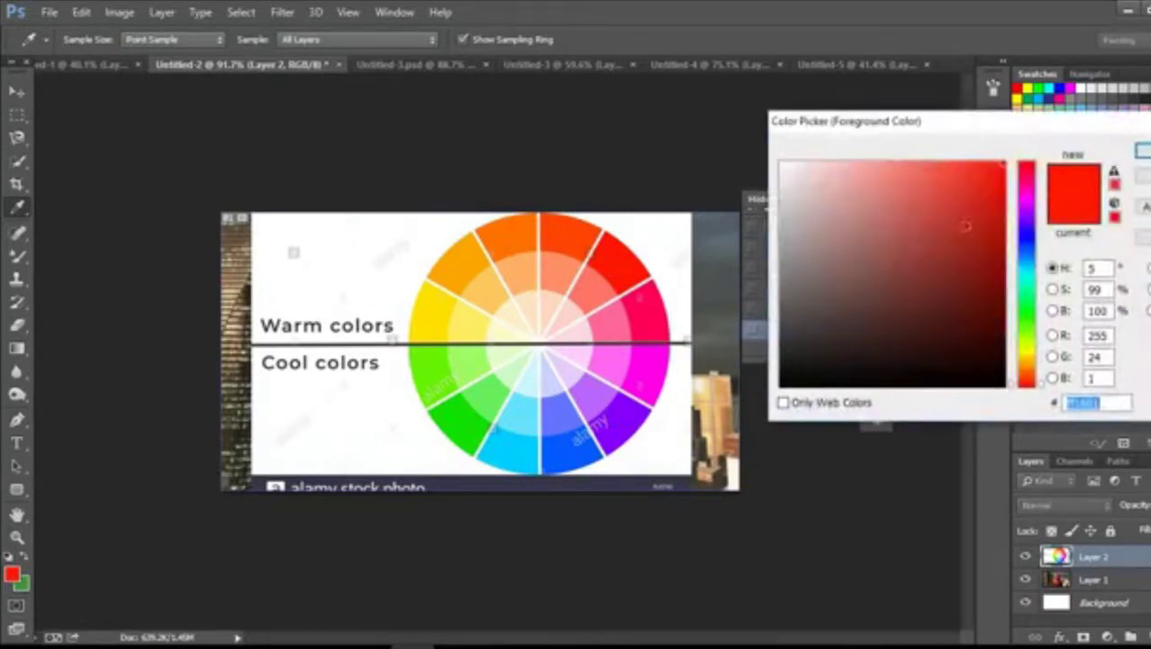
{"action": "left_click", "coordinate": [651, 314]}
{"action": "left_click_drag", "start_coordinate": [650, 314], "coordinate": [602, 285]}
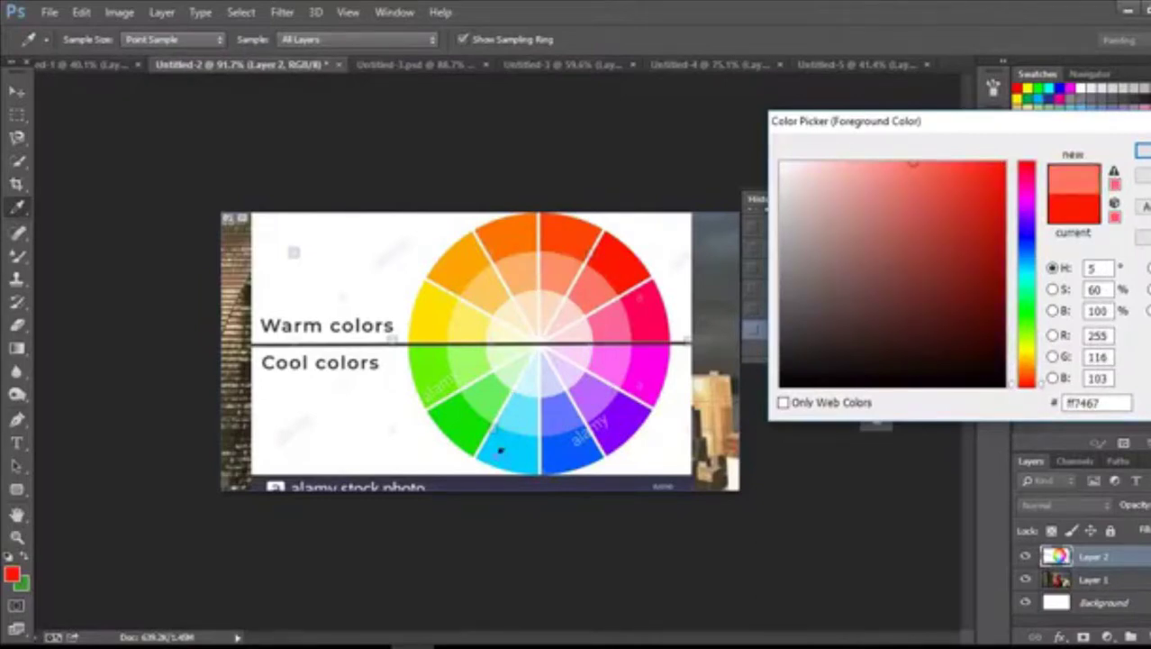
{"action": "left_click", "coordinate": [480, 482]}
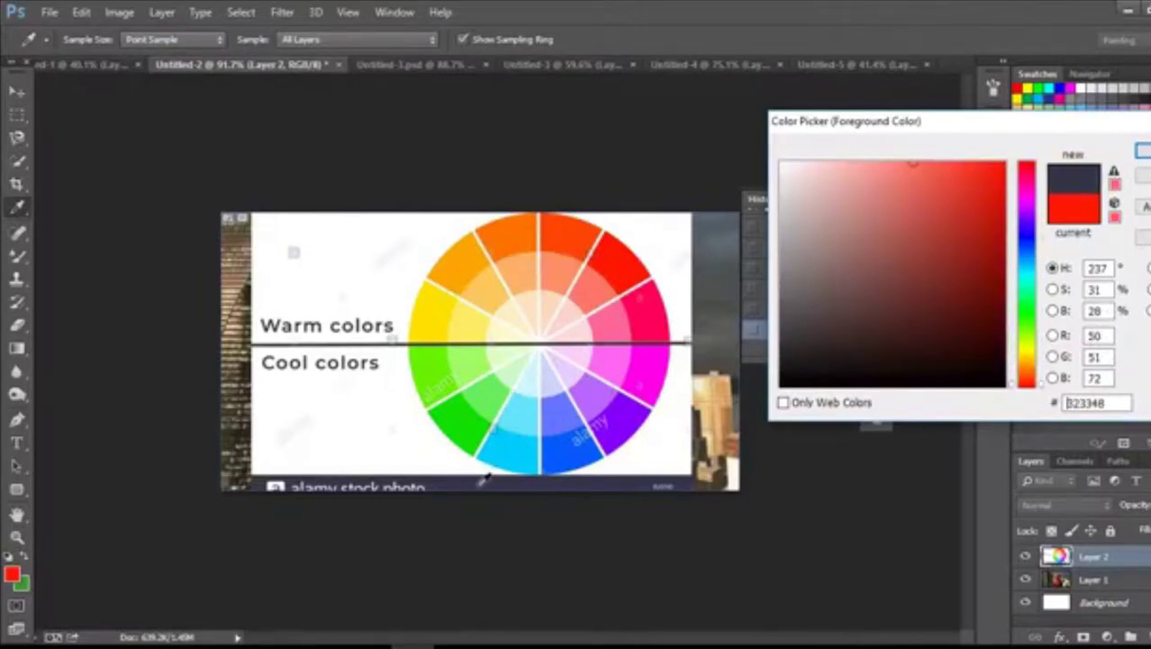
{"action": "left_click", "coordinate": [649, 362]}
{"action": "left_click", "coordinate": [630, 251]}
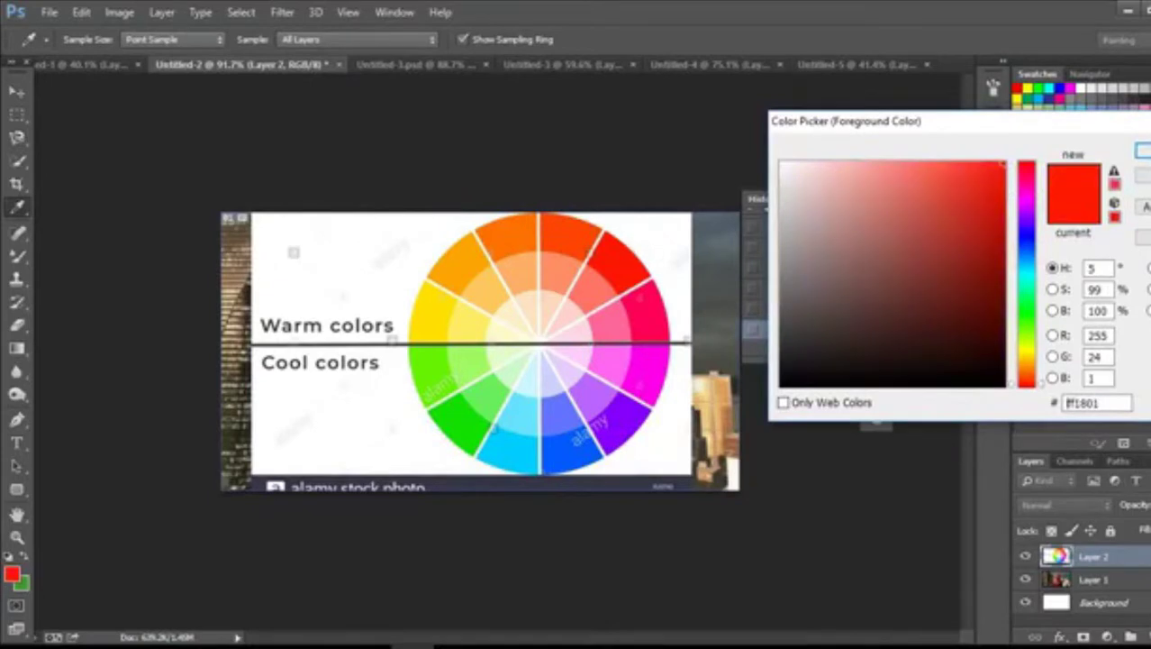
{"action": "key", "text": "Return"}
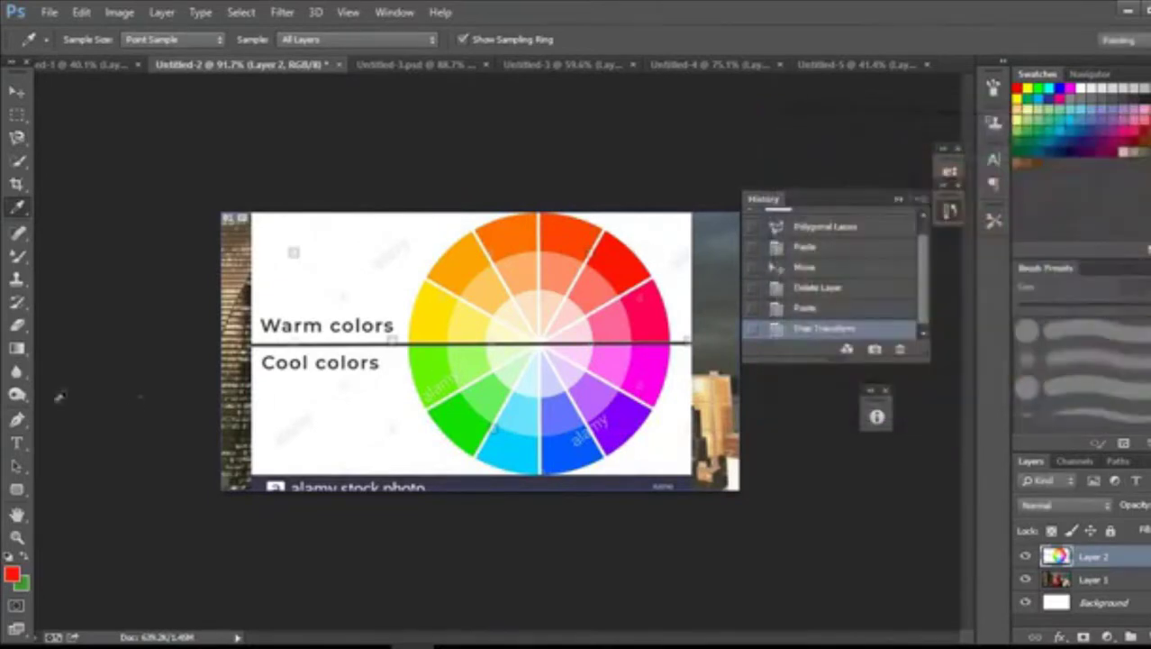
{"action": "left_click", "coordinate": [19, 208]}
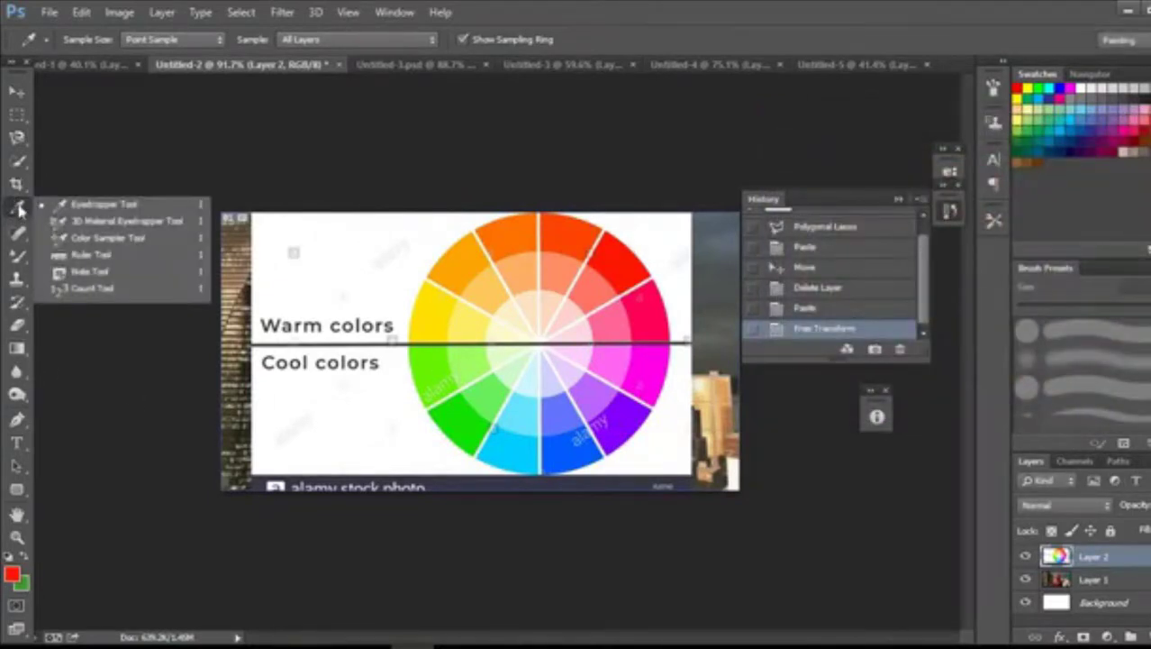
- Paint a broad 75 px red stroke diagonally over the left side of the wheel image
{"action": "left_click", "coordinate": [18, 162]}
{"action": "left_click", "coordinate": [18, 163]}
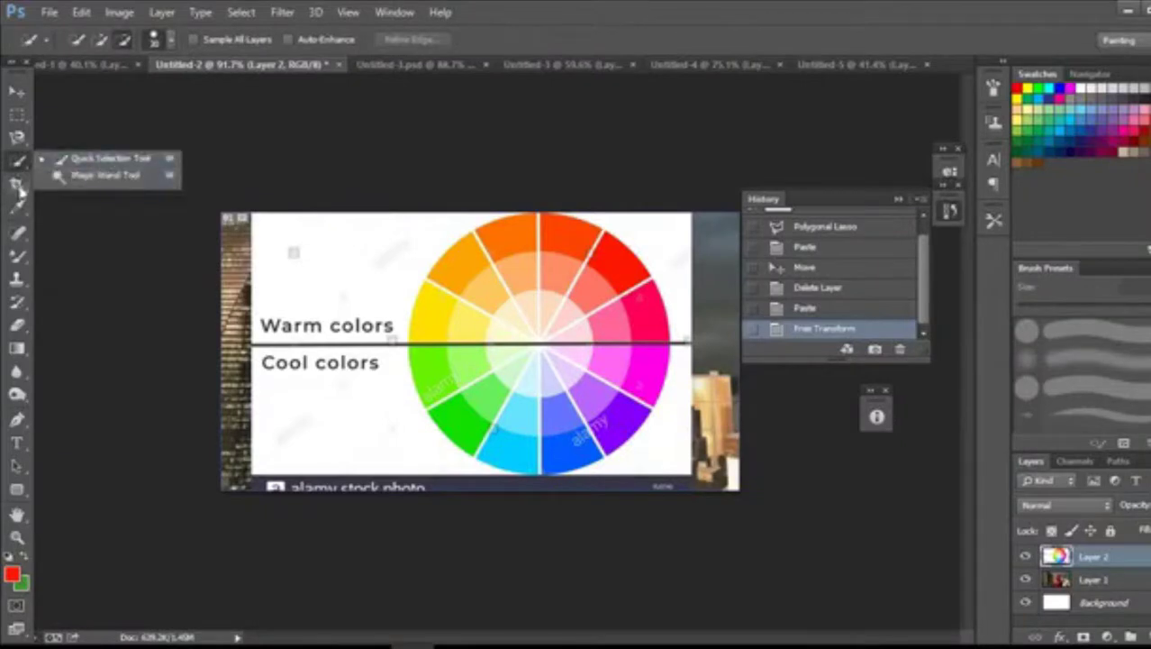
{"action": "left_click", "coordinate": [18, 255]}
{"action": "left_click", "coordinate": [81, 250]}
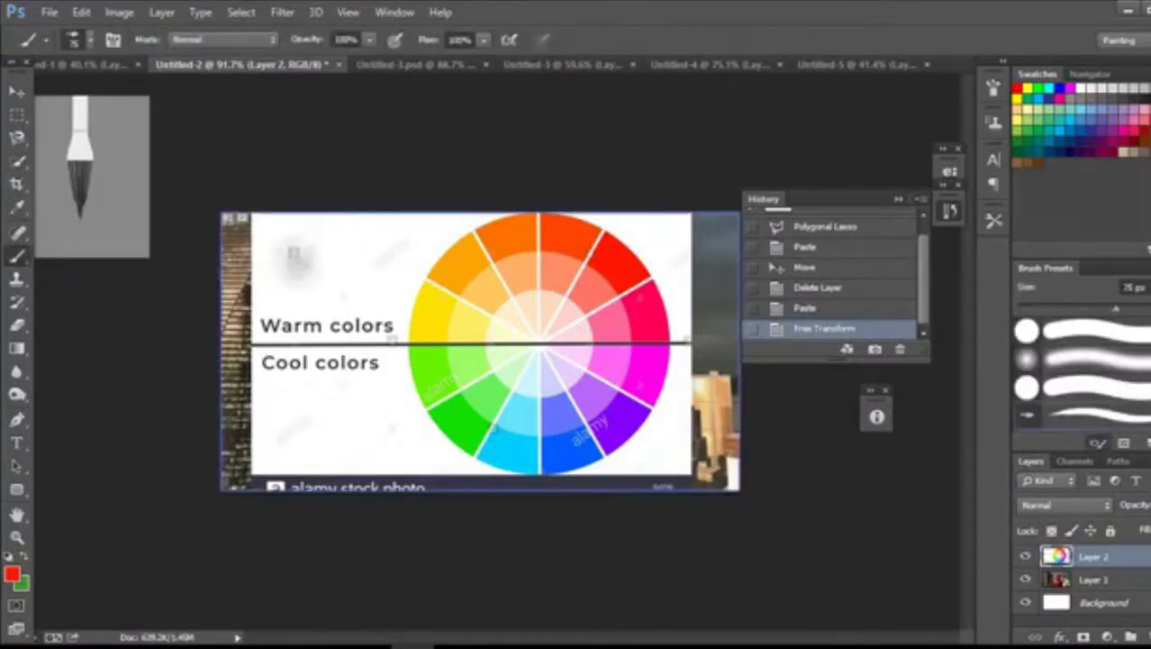
{"action": "mouse_move", "coordinate": [353, 271]}
{"action": "left_mouse_down"}
{"action": "mouse_move", "coordinate": [391, 221]}
{"action": "mouse_move", "coordinate": [261, 487]}
{"action": "mouse_move", "coordinate": [198, 455]}
{"action": "mouse_move", "coordinate": [313, 175]}
{"action": "mouse_move", "coordinate": [352, 193]}
{"action": "mouse_move", "coordinate": [289, 460]}
{"action": "mouse_move", "coordinate": [261, 486]}
{"action": "left_mouse_up"}
- Return to the eyedropper group to reach the colour sampling tools
{"action": "right_click", "coordinate": [15, 260]}
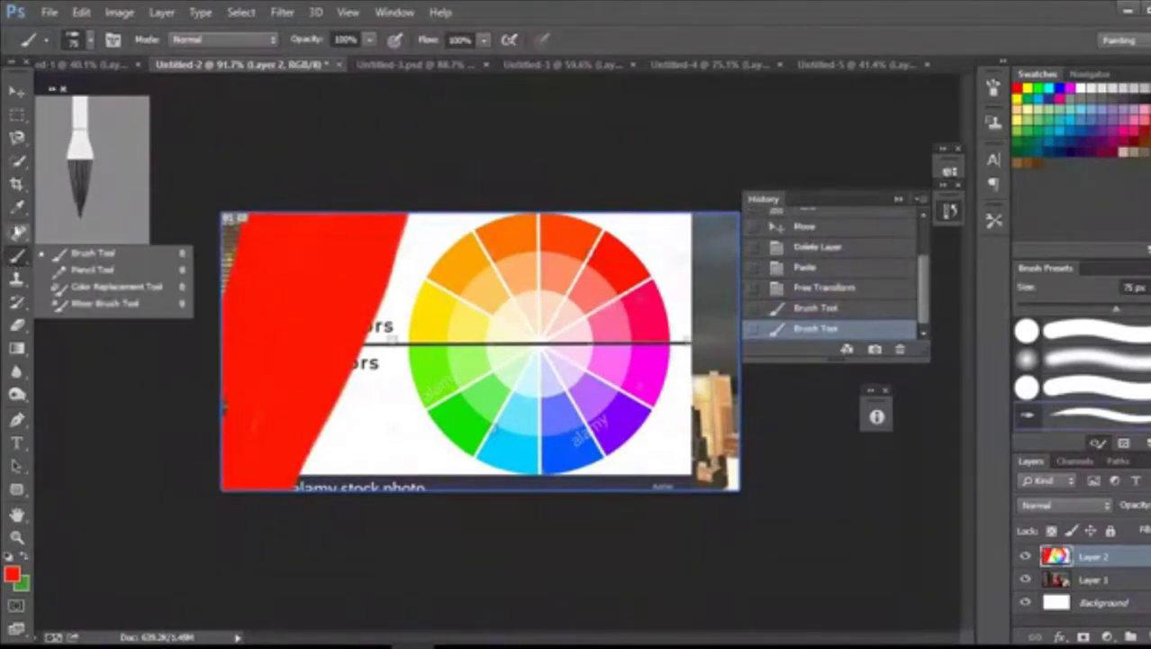
{"action": "left_click", "coordinate": [16, 209]}
{"action": "right_click", "coordinate": [15, 212]}
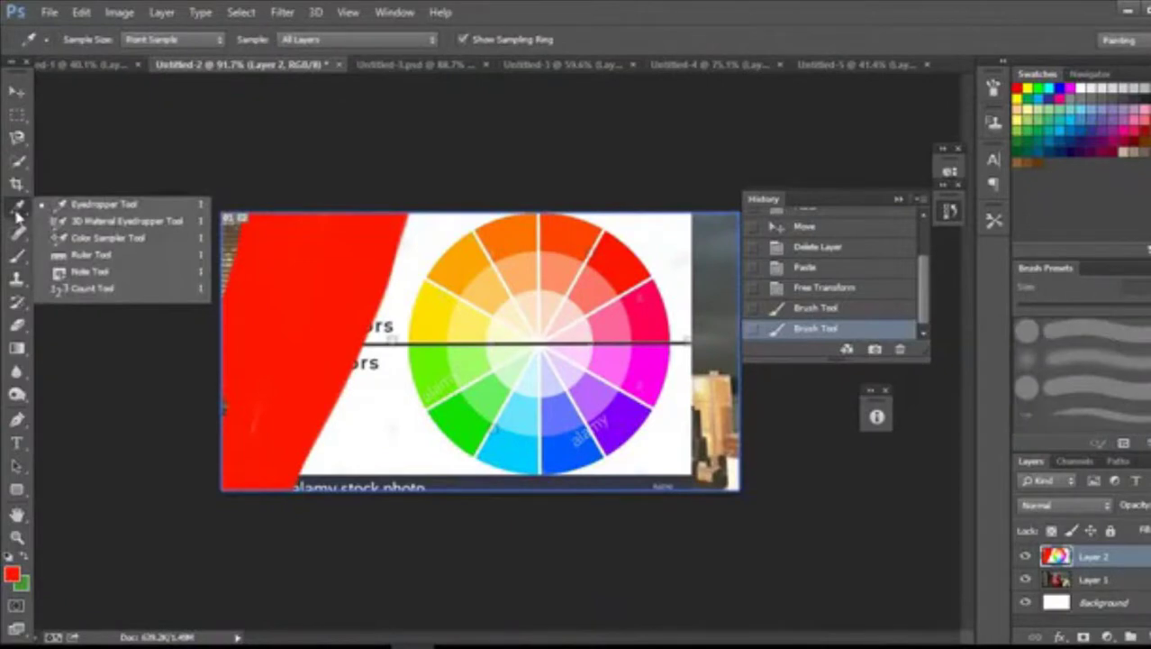
- Place four Color Sampler points: two on the red stroke, two on the green wheel segment
{"action": "left_click", "coordinate": [133, 238]}
{"action": "left_click", "coordinate": [304, 357]}
{"action": "left_click", "coordinate": [325, 322]}
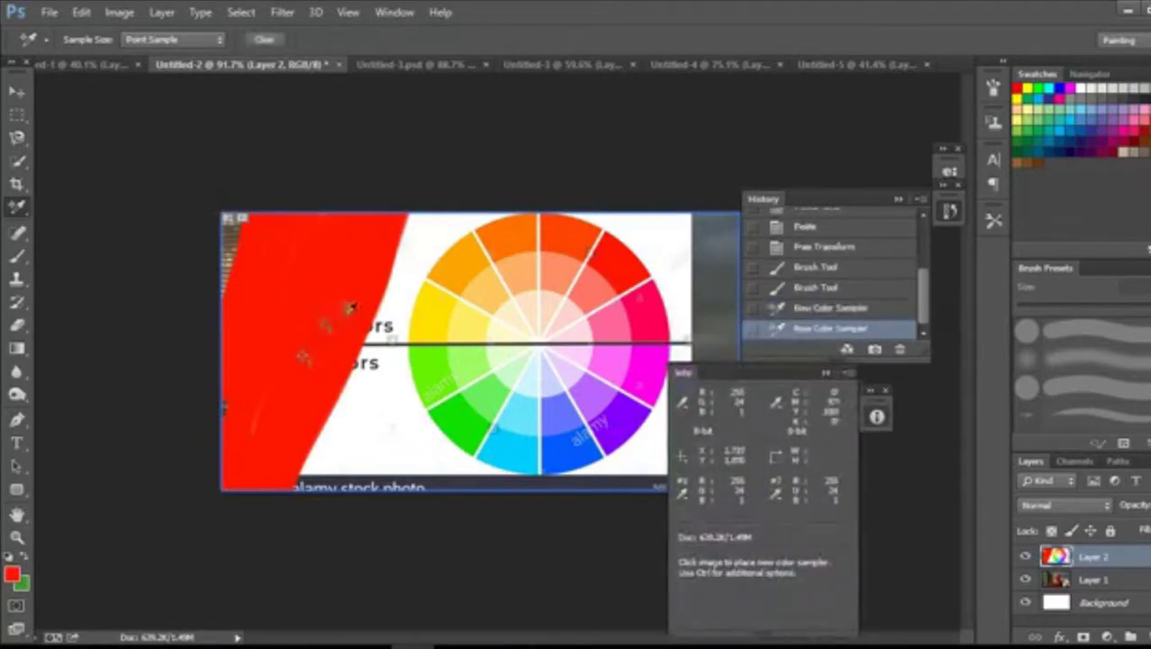
{"action": "left_click", "coordinate": [458, 412]}
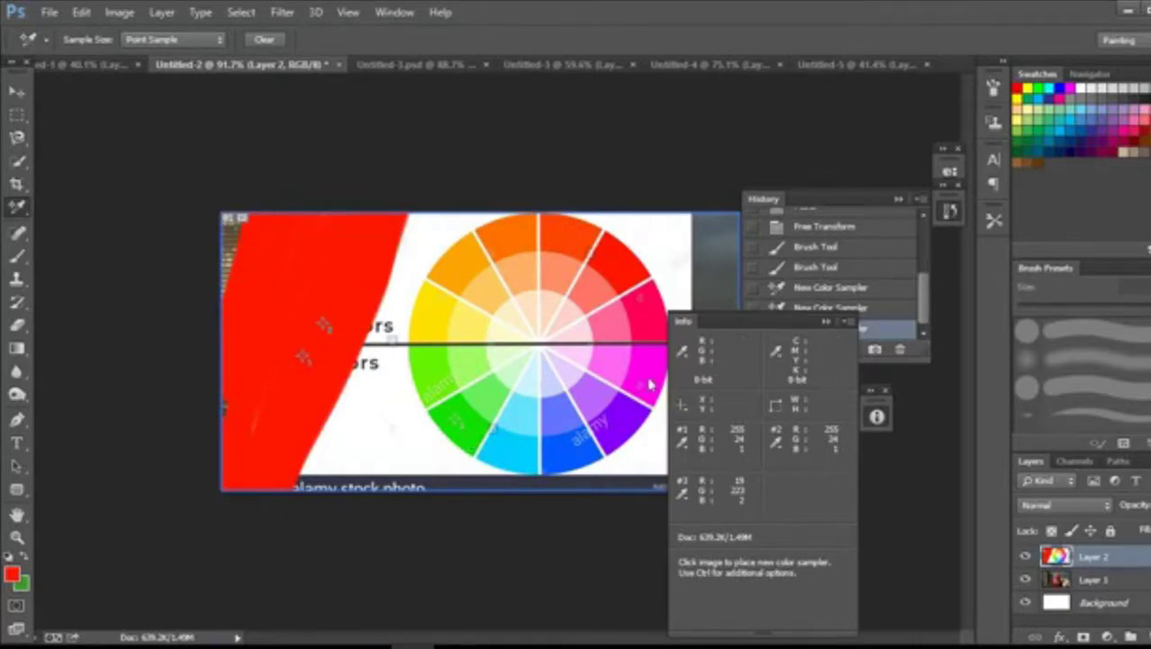
{"action": "left_click", "coordinate": [483, 440]}
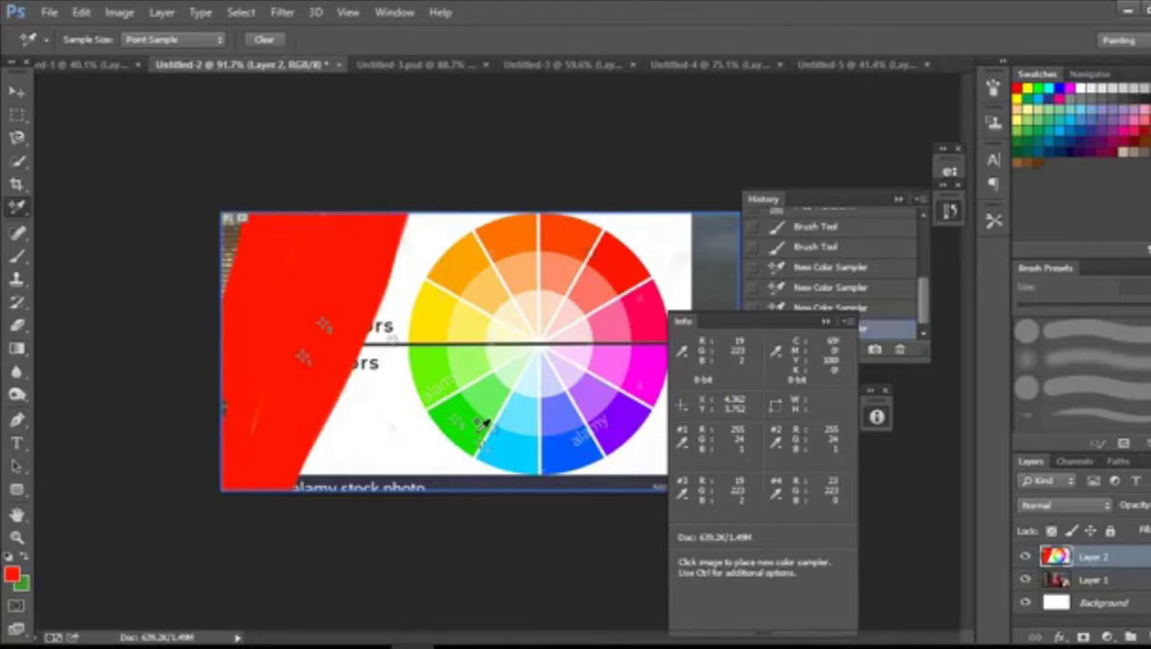
{"action": "left_click", "coordinate": [13, 575]}
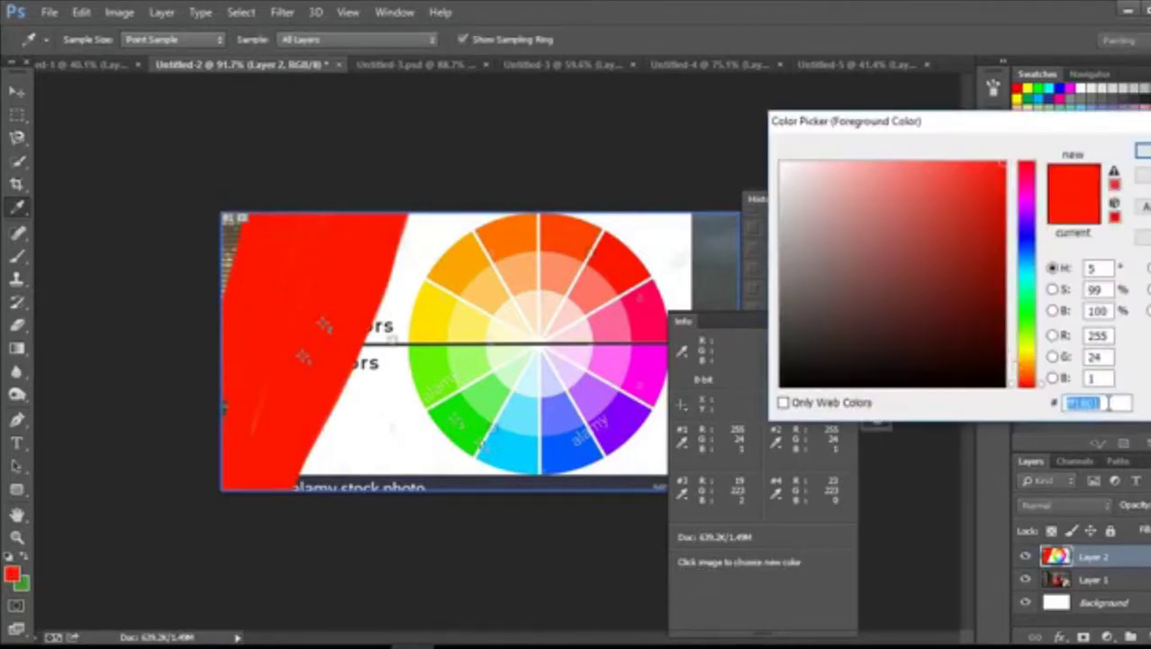
- Set the foreground colour to green R1 G146 B34 in the Color Picker
{"action": "type", "text": "019223"}
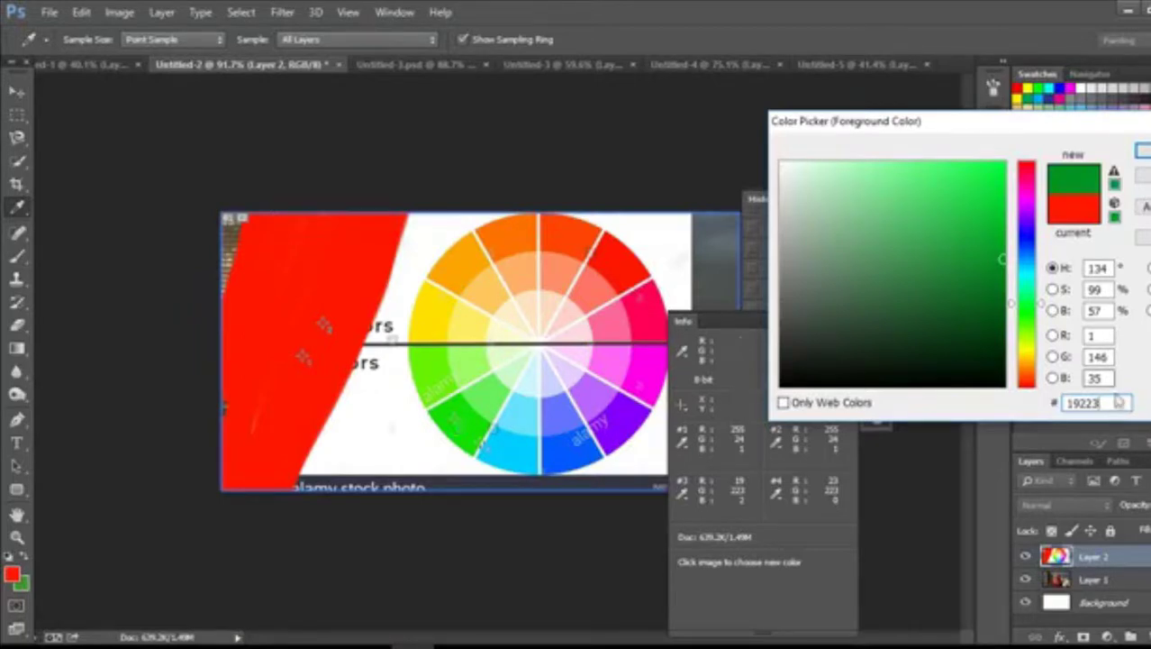
{"action": "type", "text": "2"}
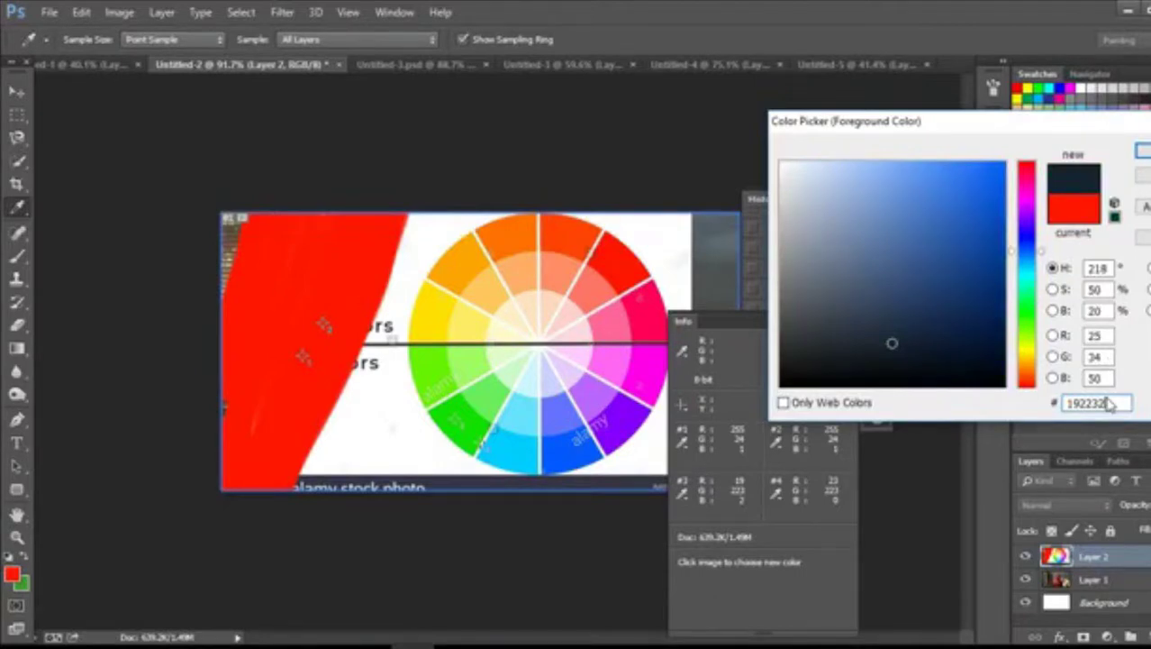
{"action": "key", "text": "BackSpace"}
{"action": "key", "text": "BackSpace"}
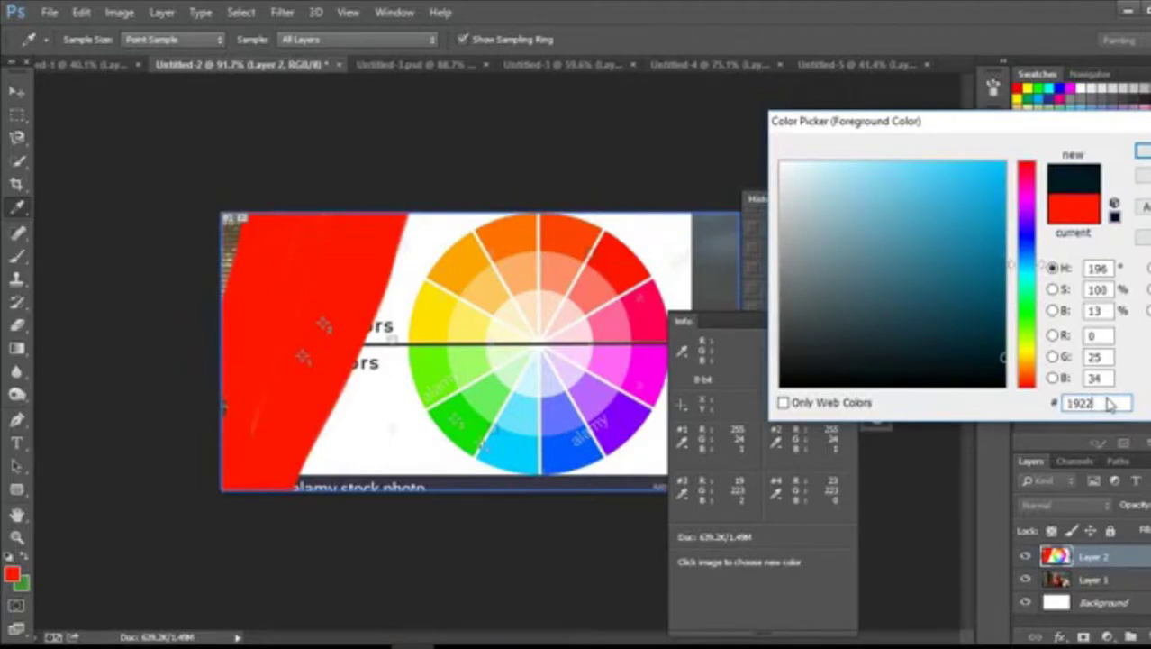
{"action": "type", "text": "3"}
{"action": "key", "text": "Return"}
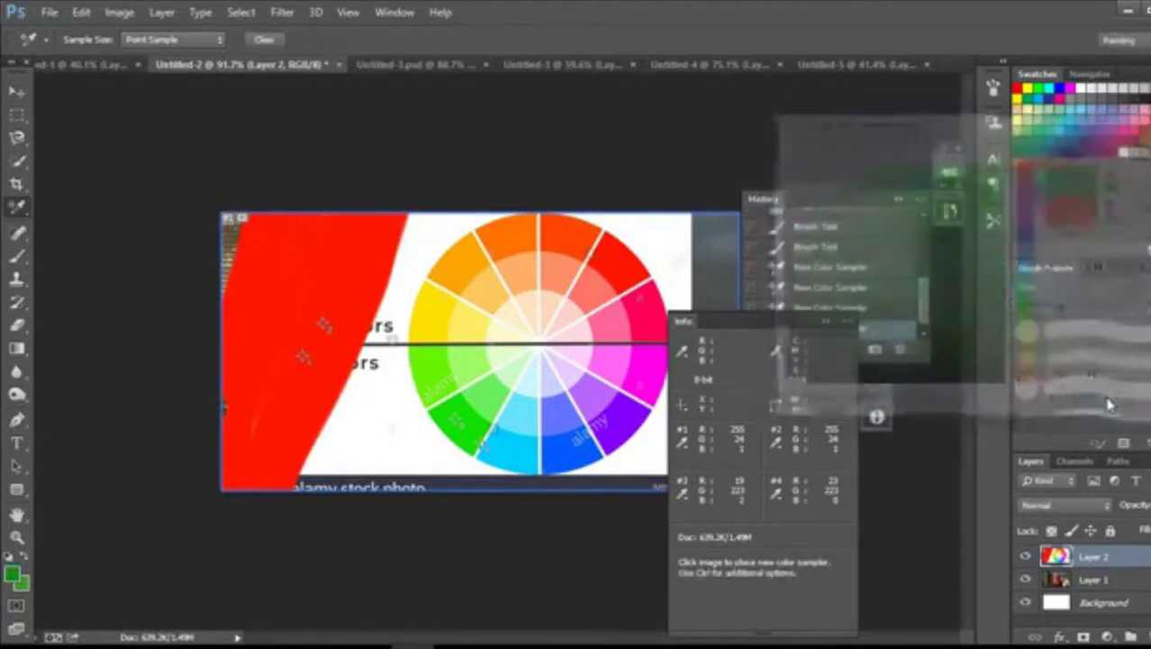
{"action": "left_click", "coordinate": [13, 577]}
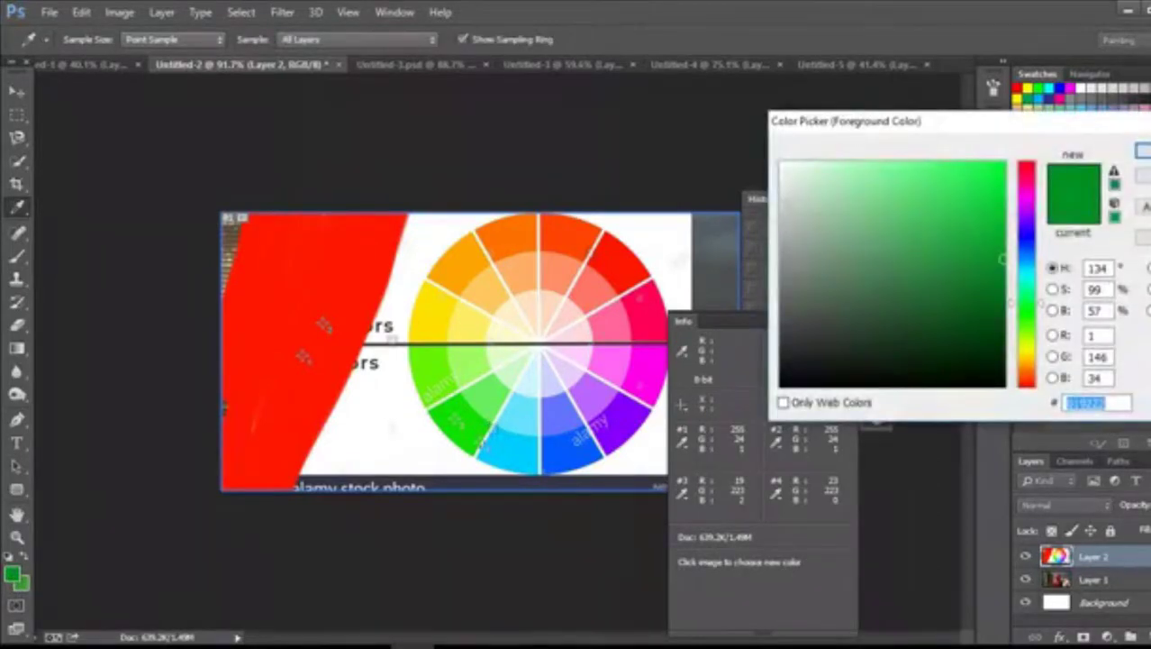
{"action": "key", "text": "Return"}
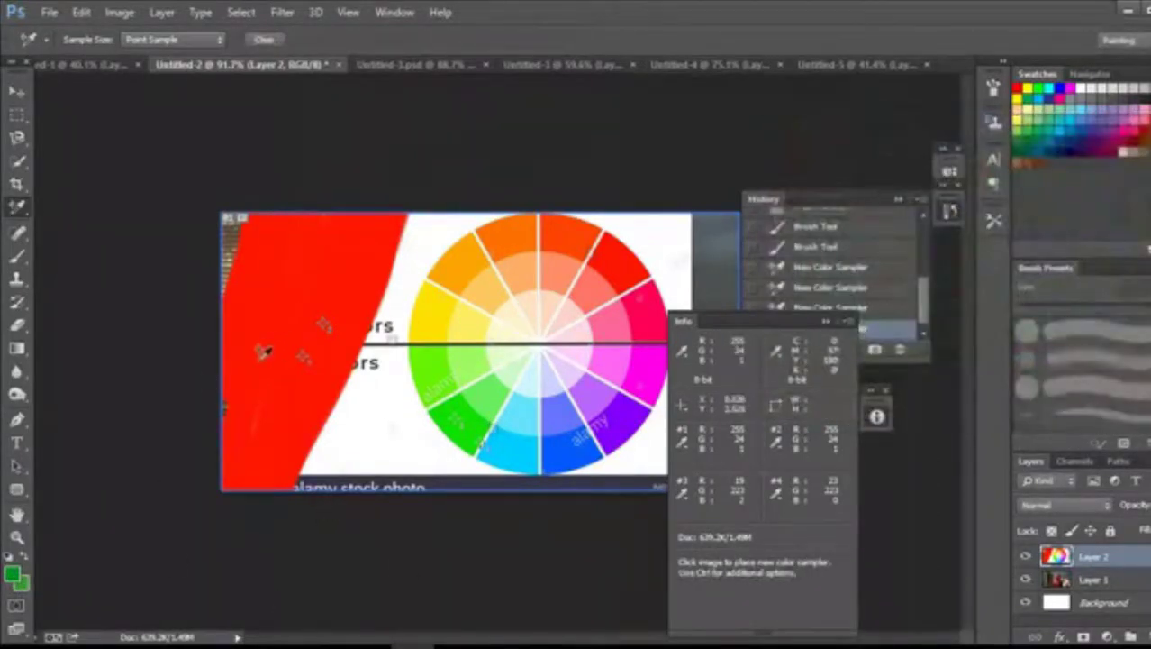